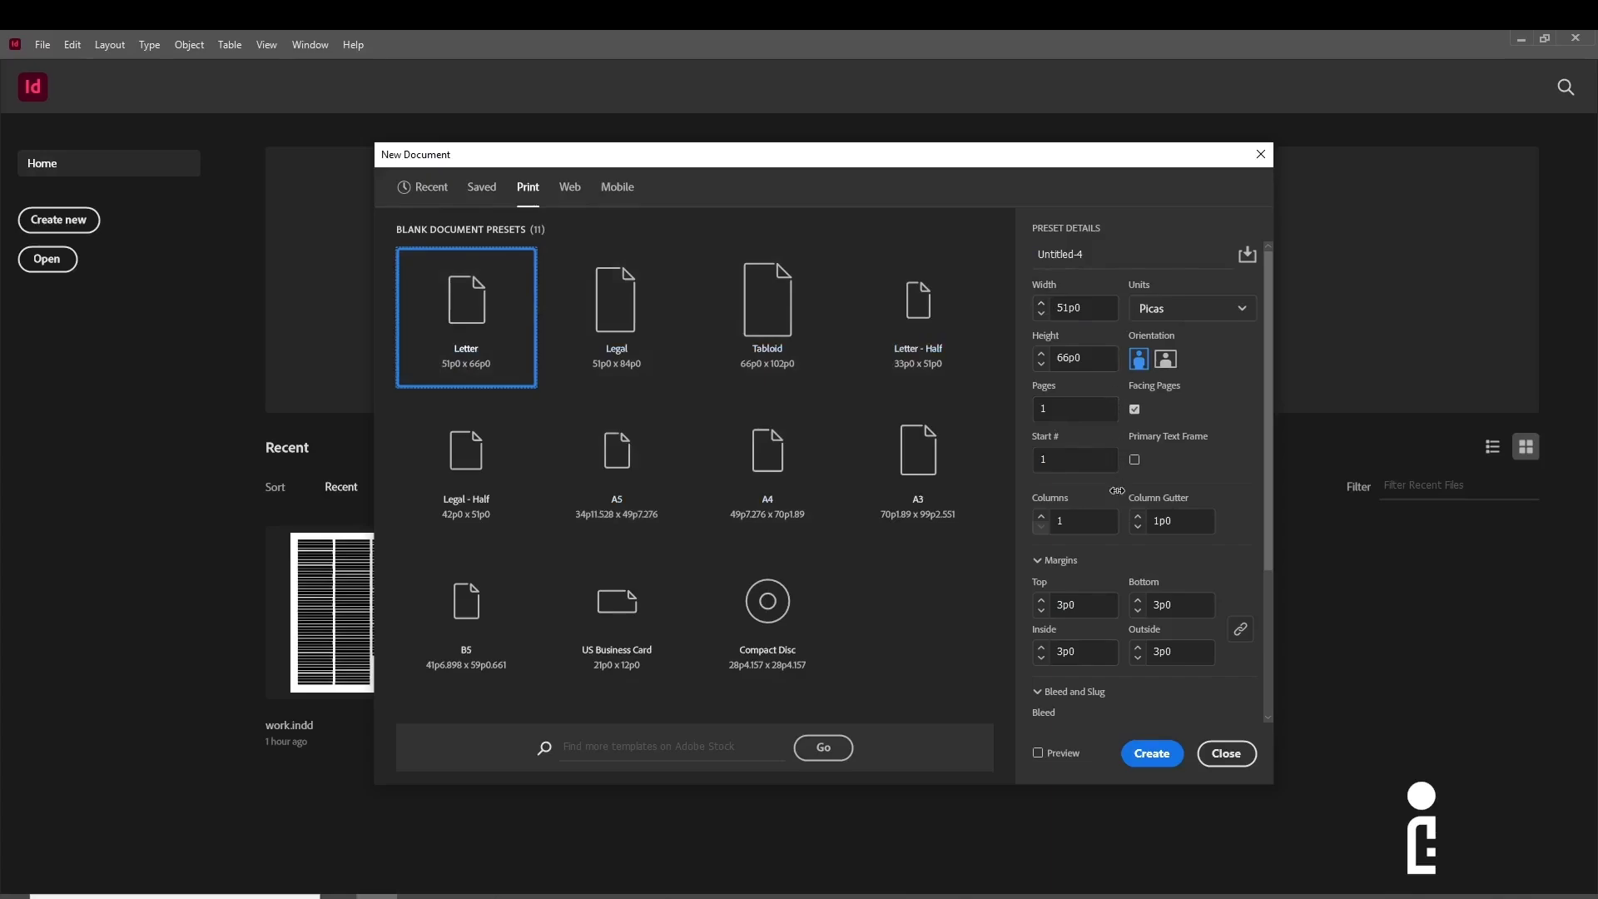
- Create a new Letter-size document with 3 columns
click(1083, 520)
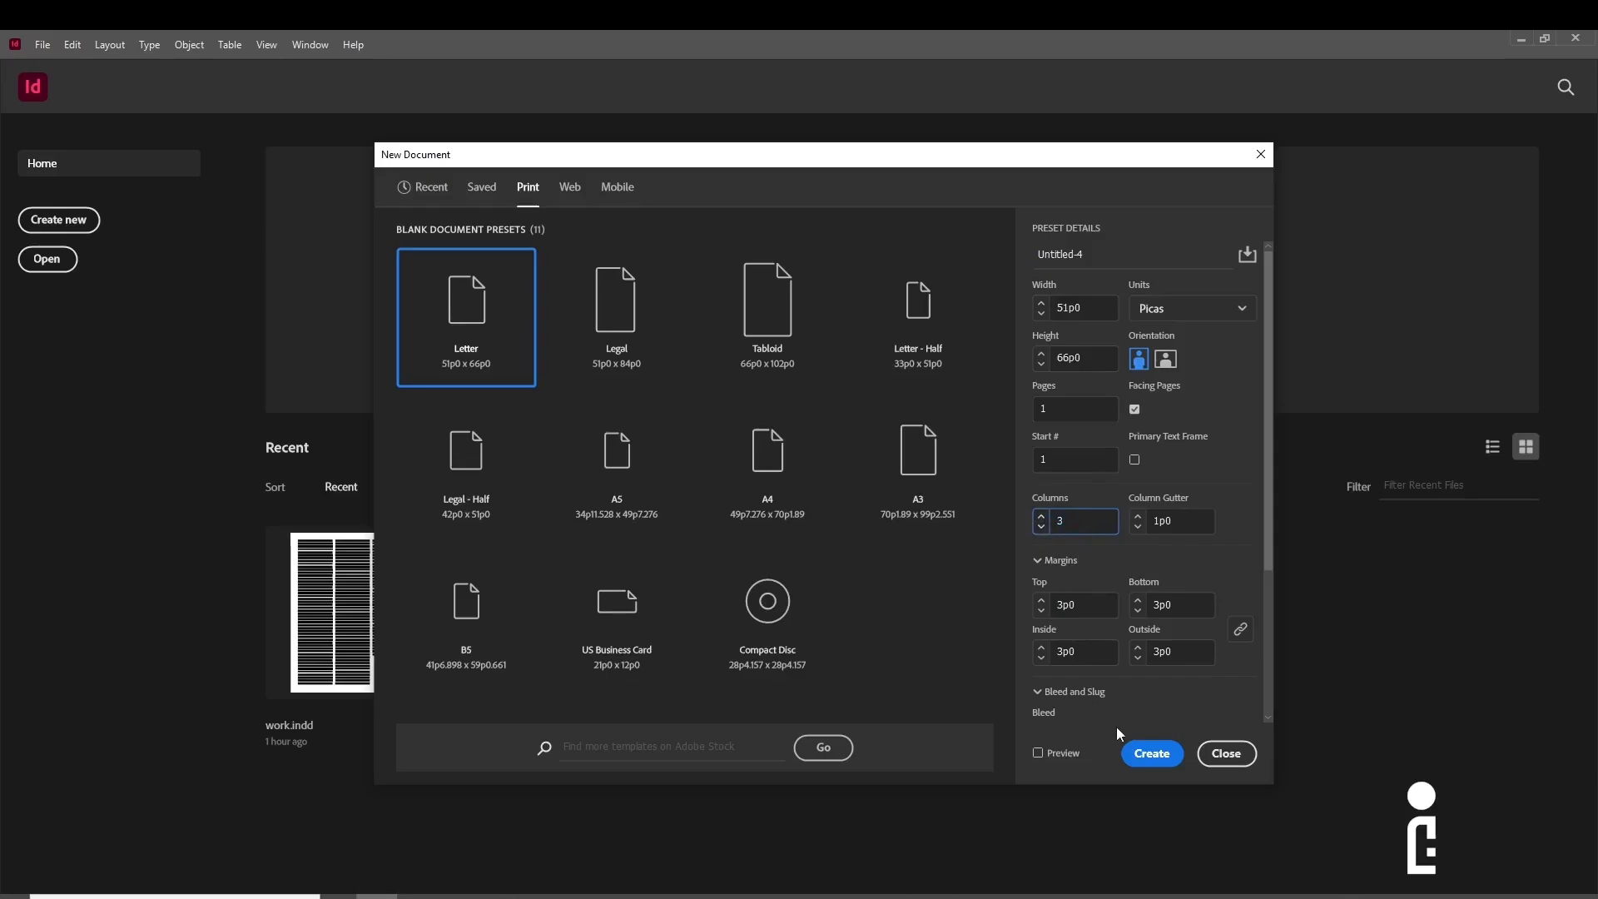
click(1152, 753)
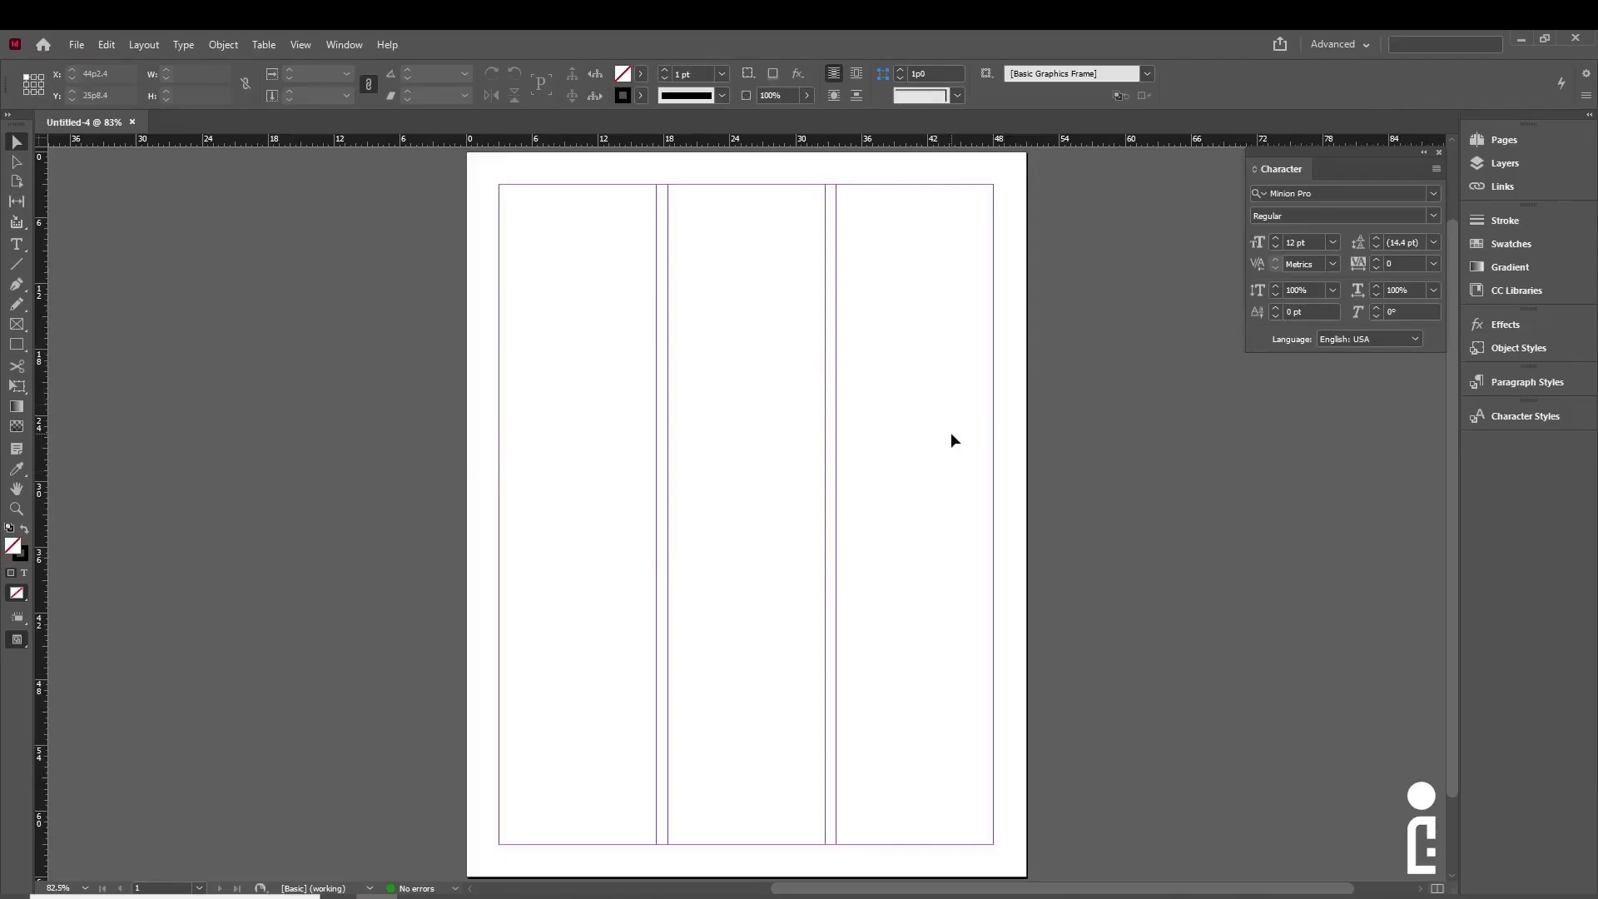
- Draw a text frame over the first column and paste the Adobe InDesign description into it
click(17, 245)
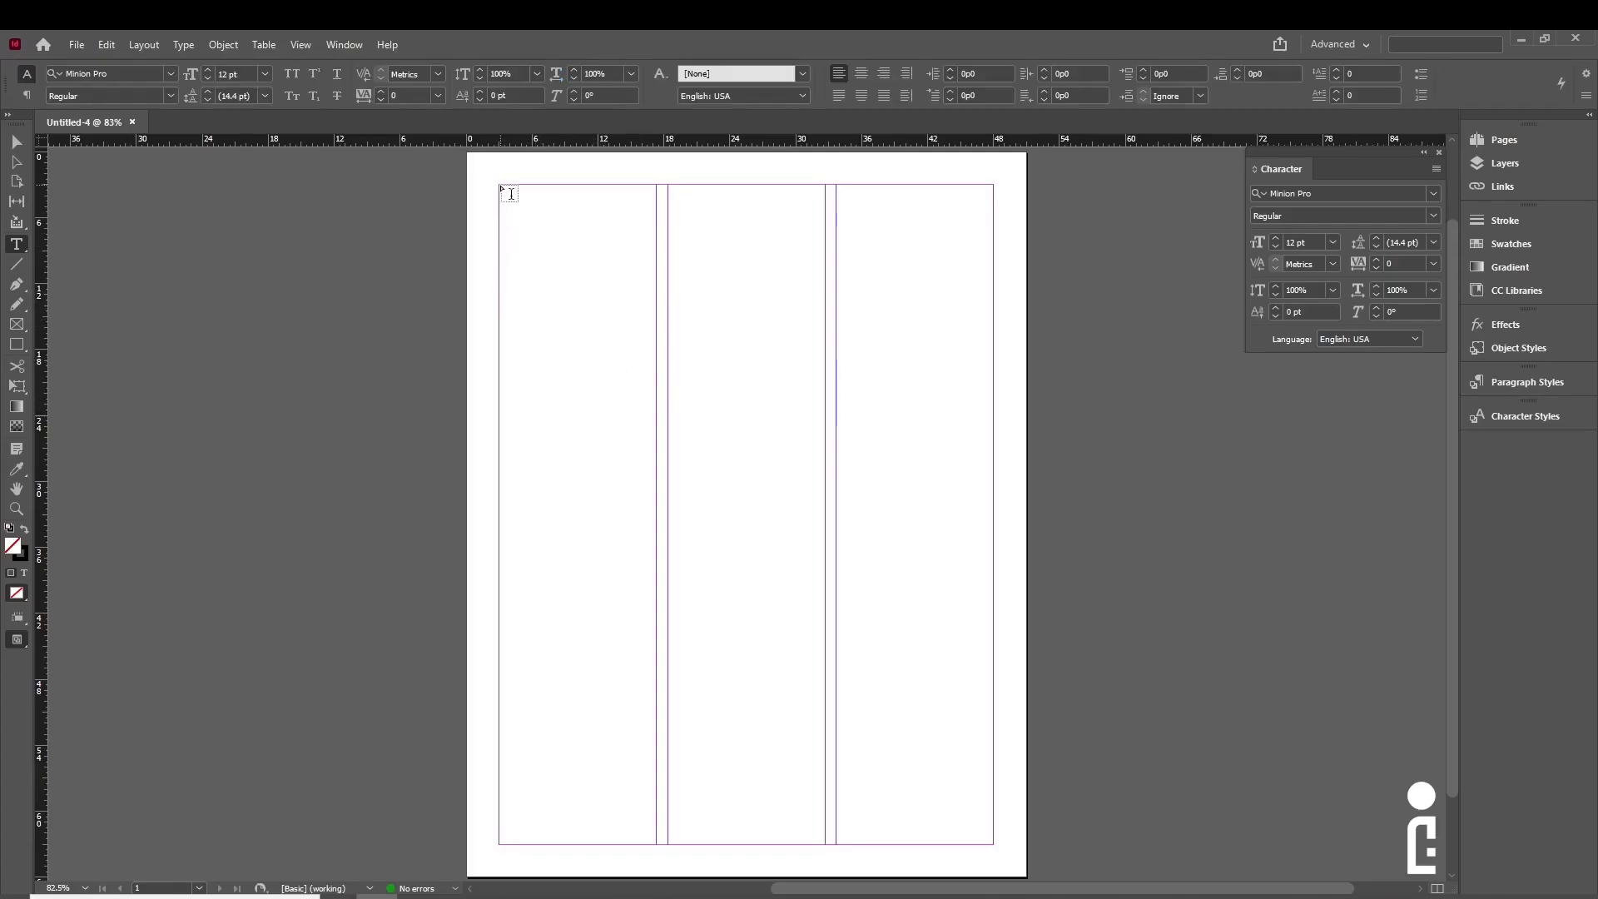
drag(501, 186, 655, 842)
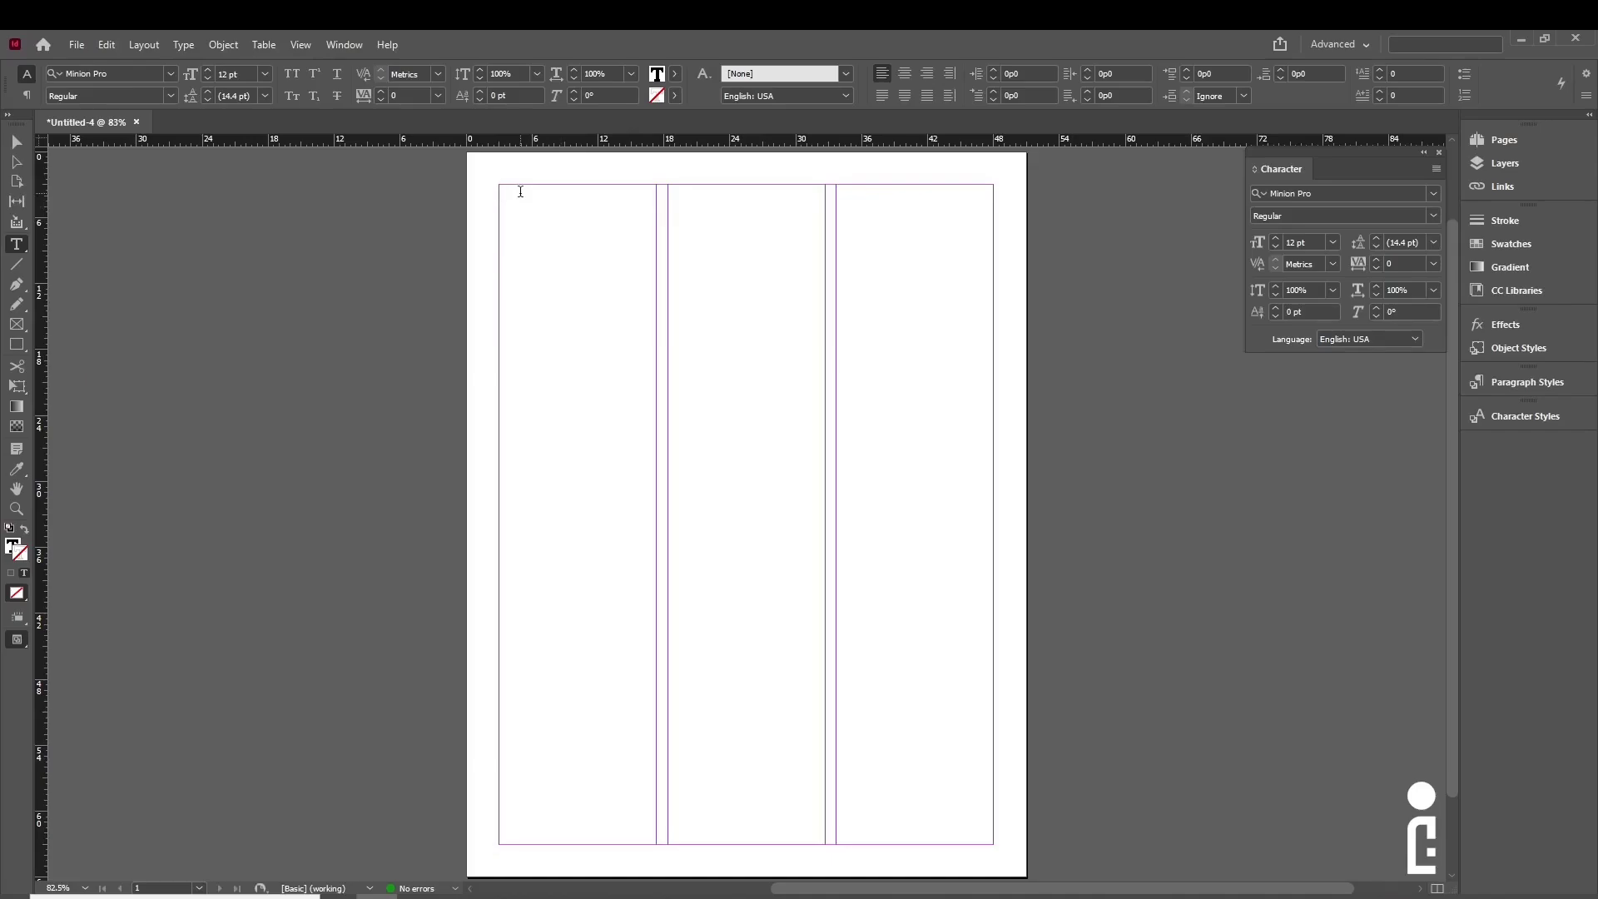
key(Escape)
key(ctrl+v)
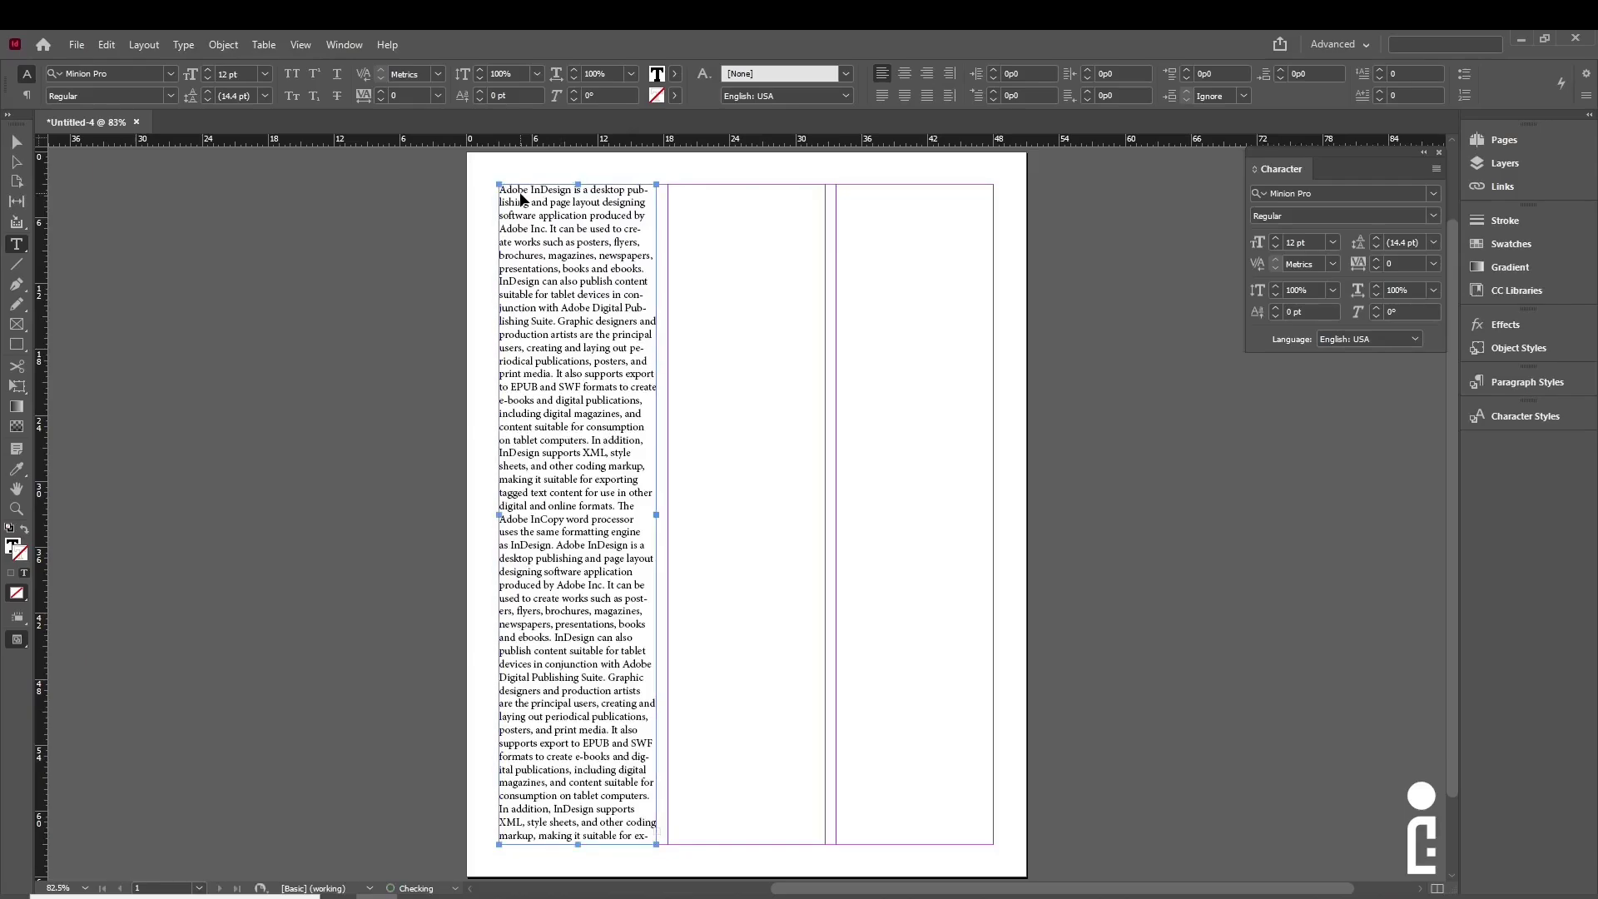
click(519, 192)
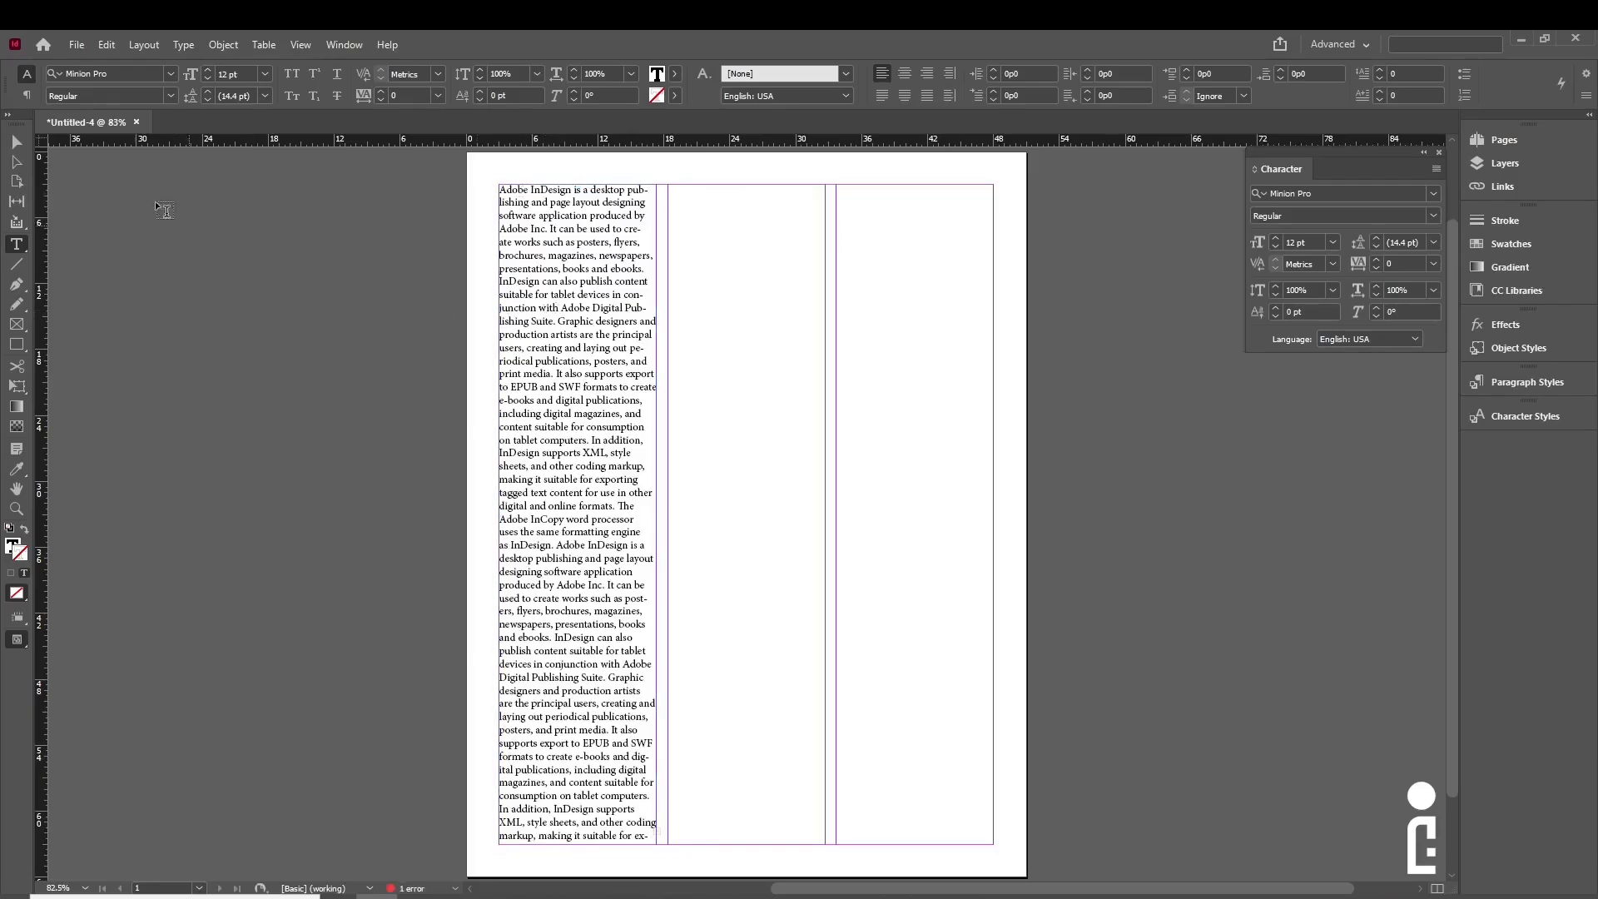
click(16, 141)
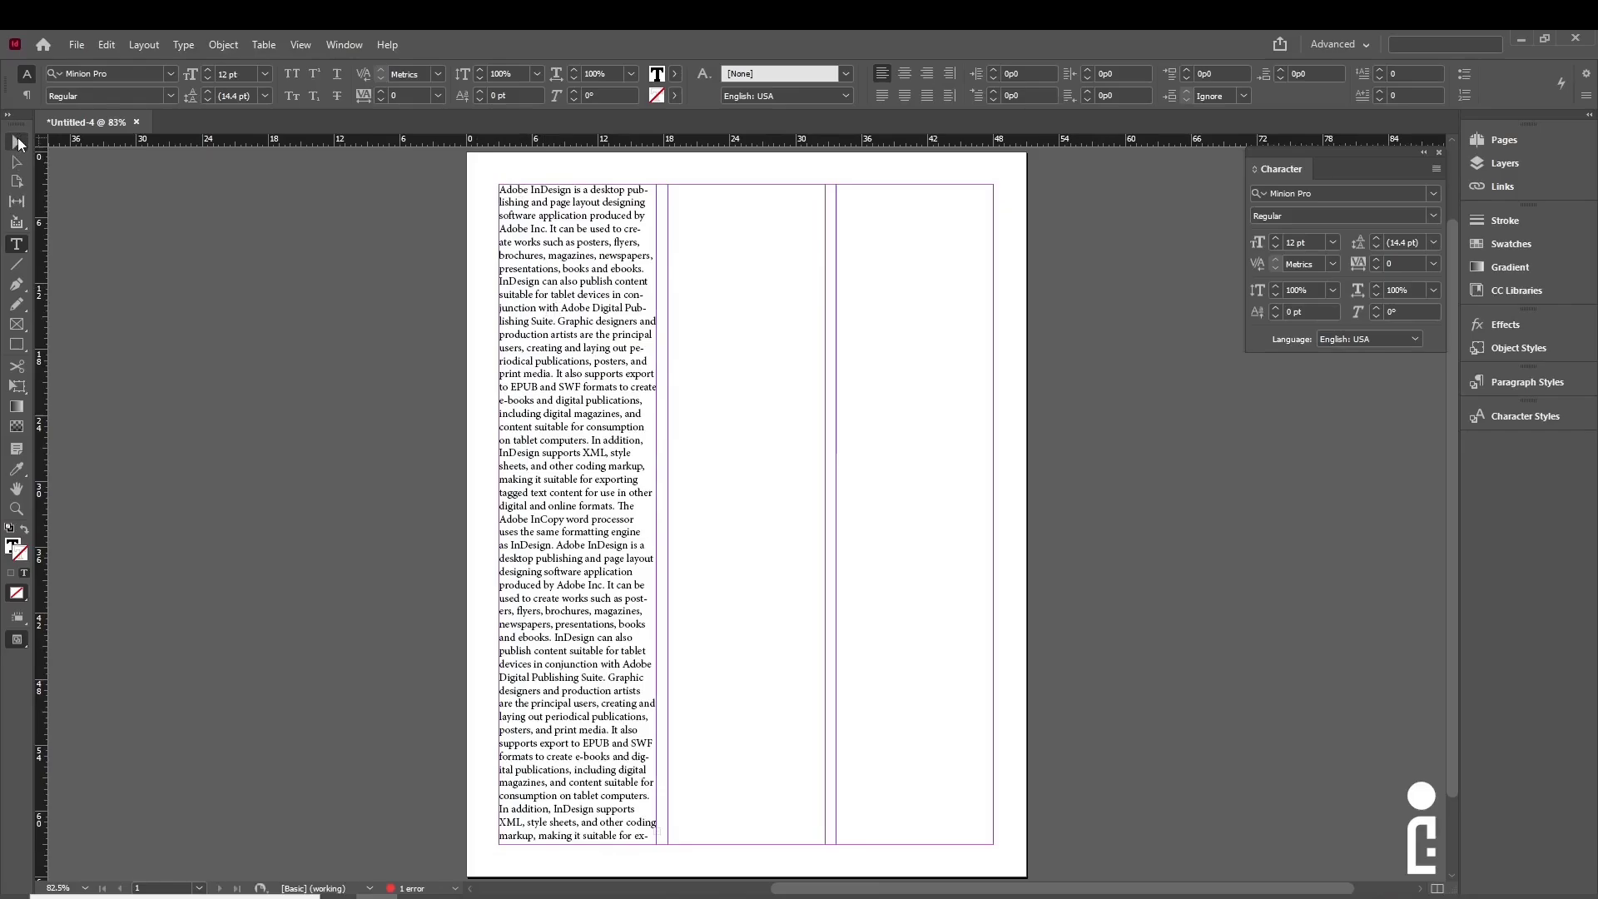
click(188, 317)
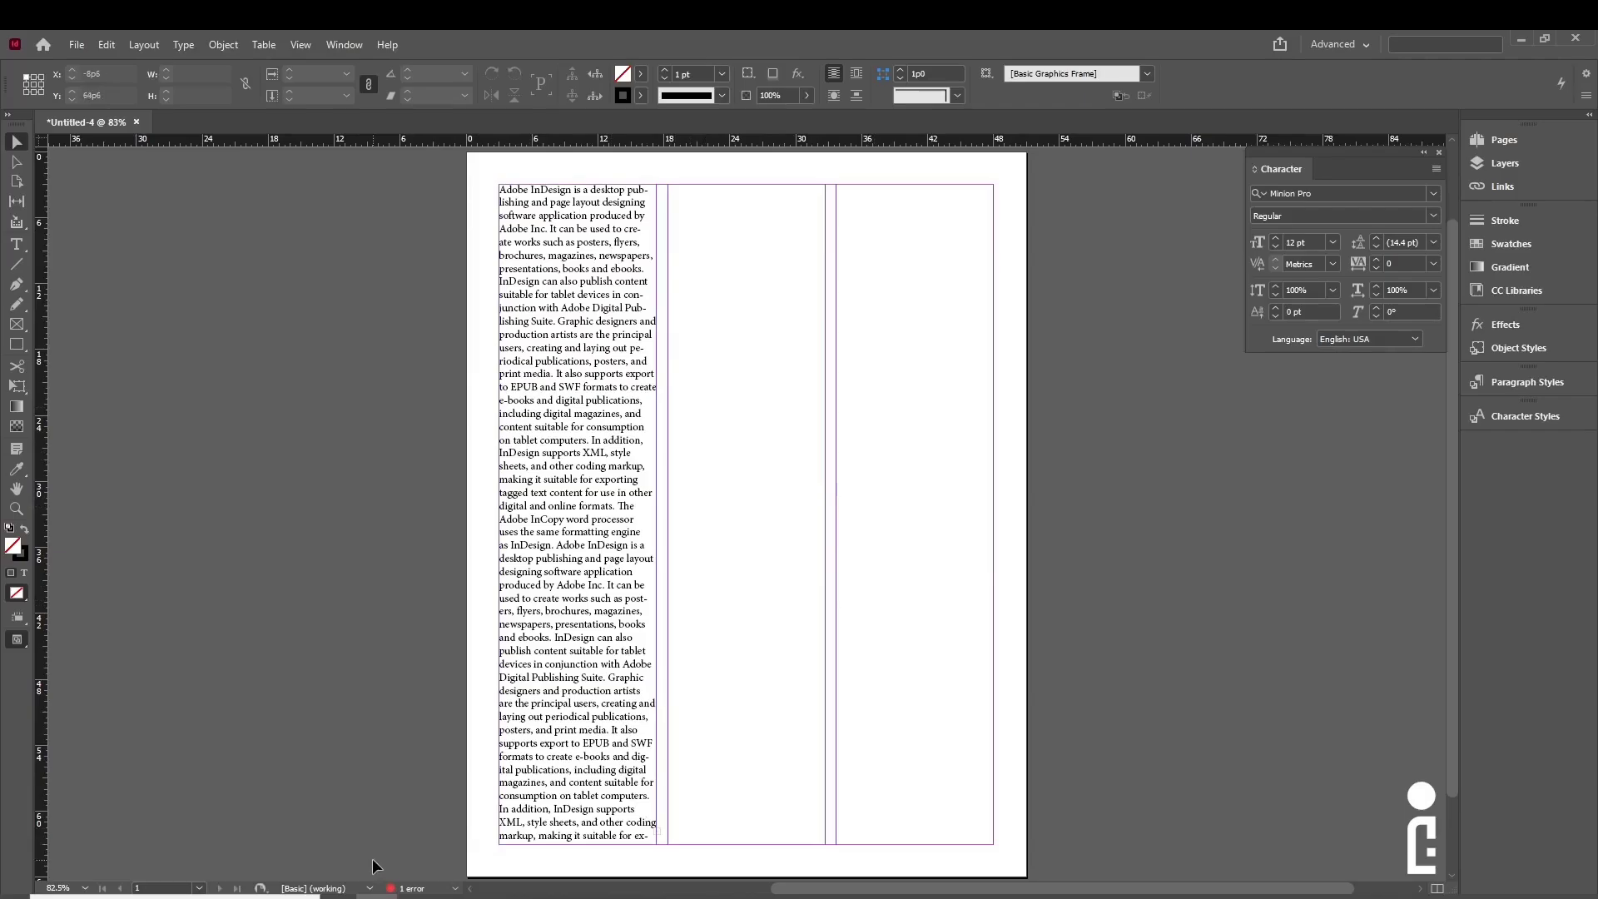
click(539, 197)
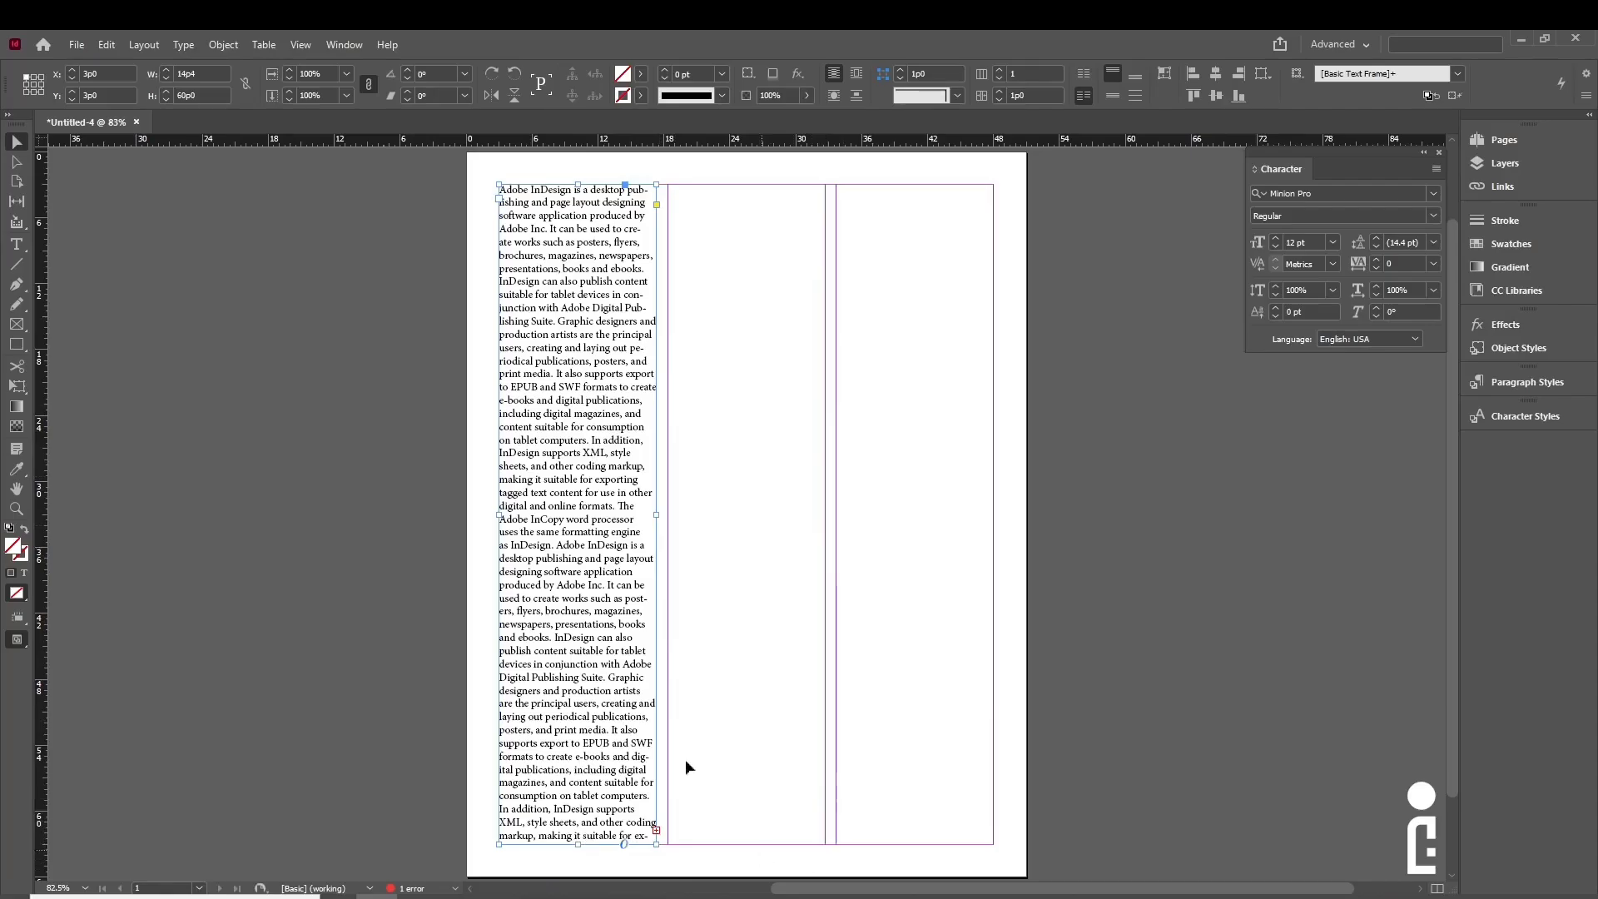
- Thread the overflow text into new frames drawn in columns two and three
click(656, 832)
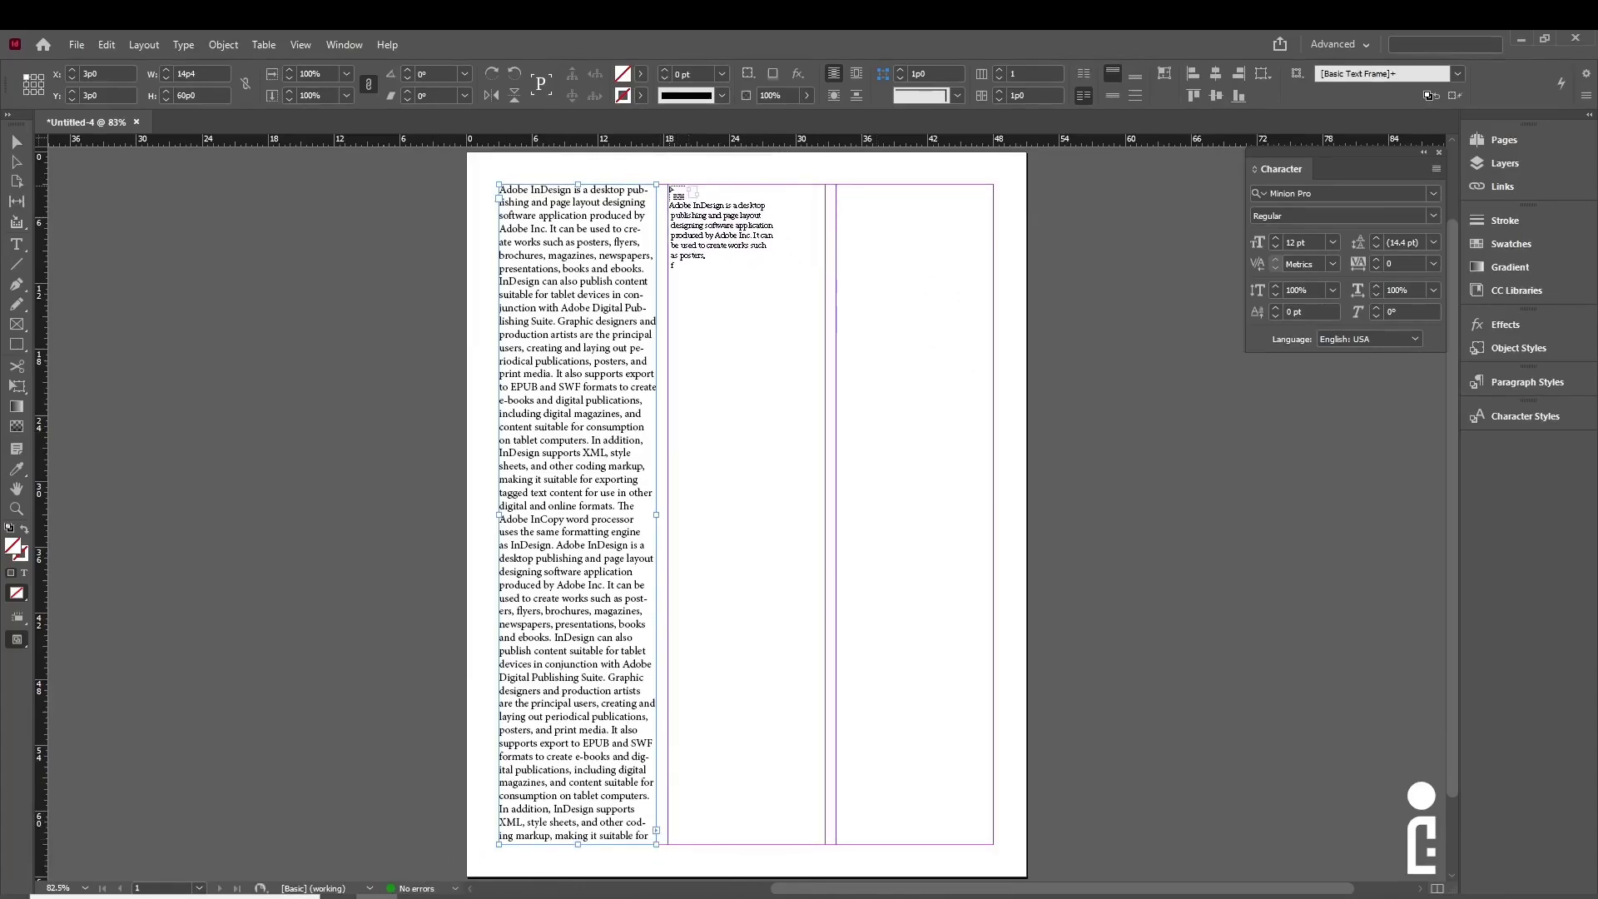
mouse_move(668, 186)
mouse_down()
mouse_move(829, 712)
mouse_move(826, 842)
mouse_up()
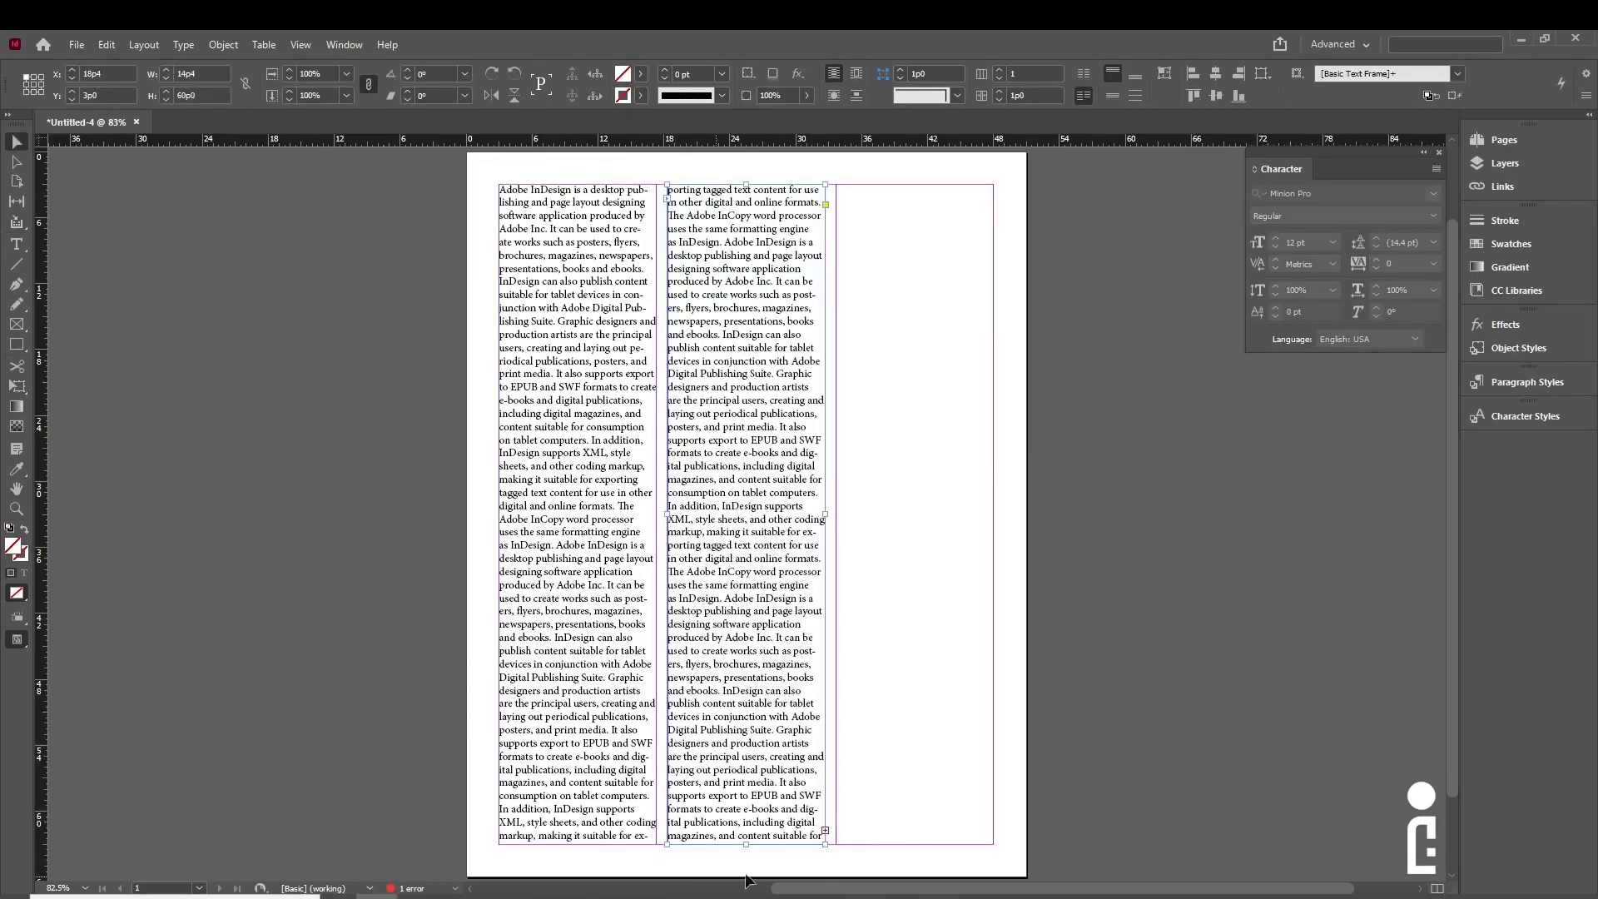
click(826, 830)
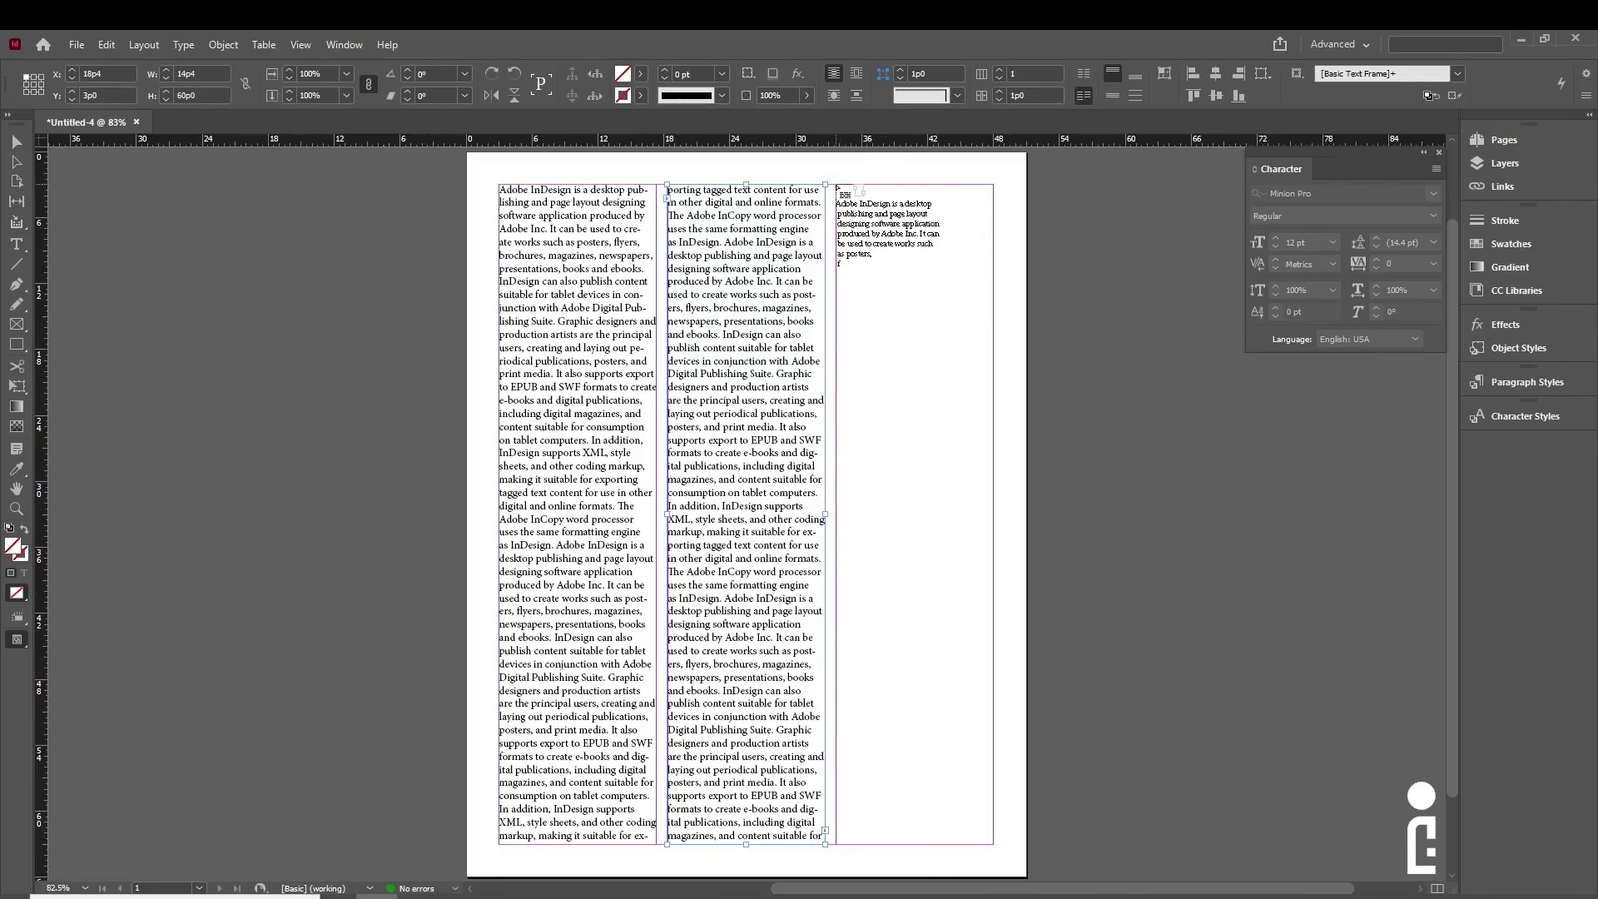
drag(837, 188, 996, 843)
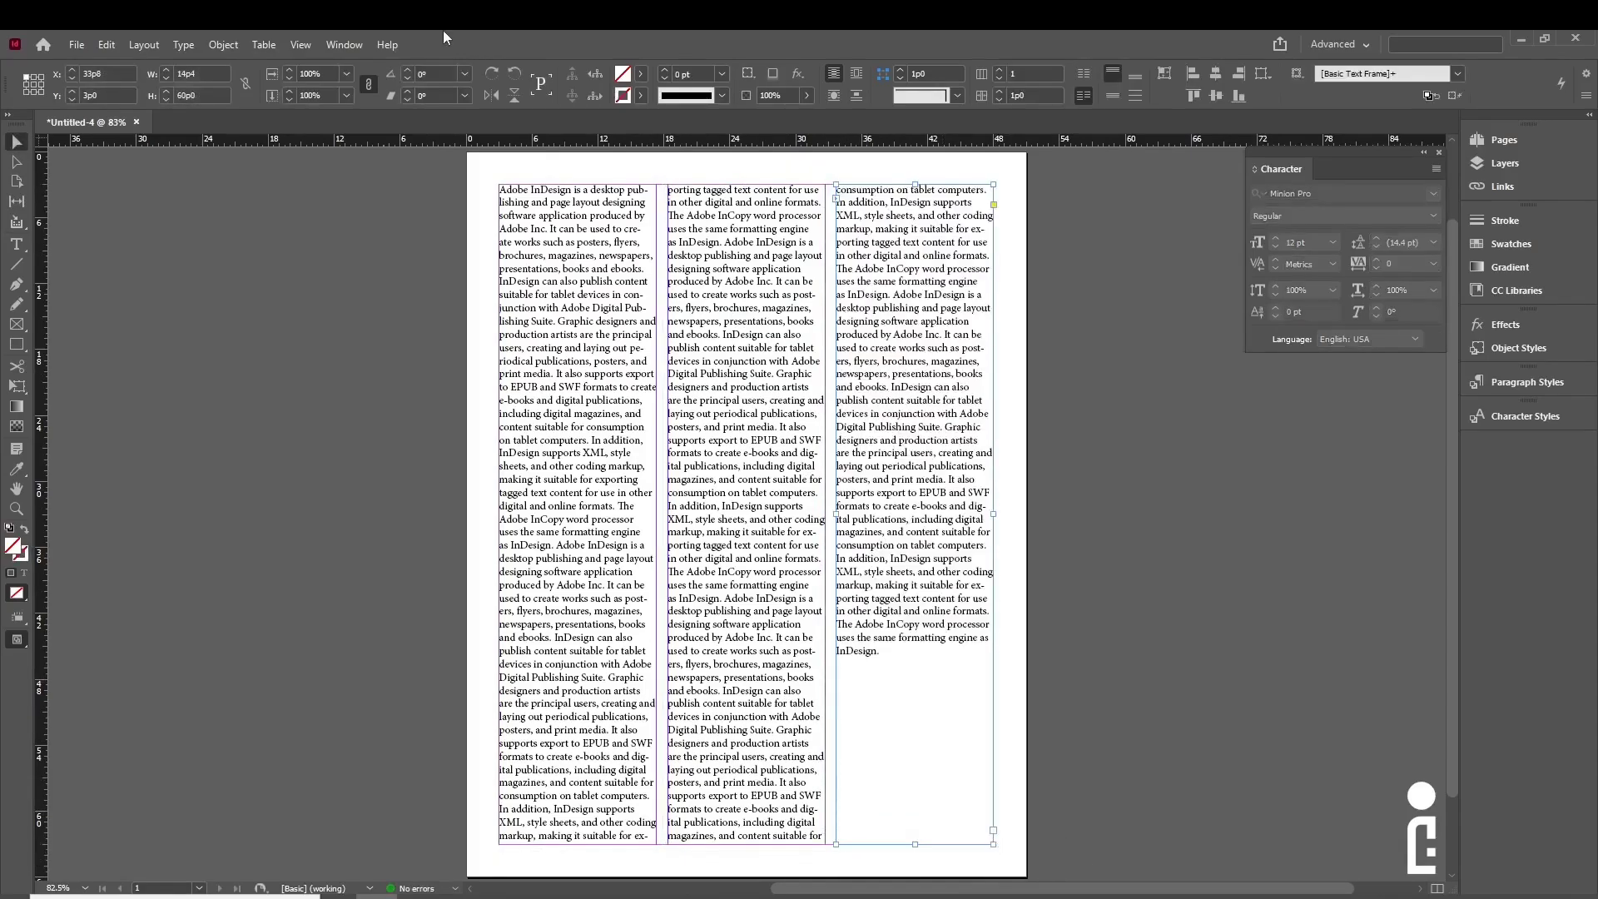
click(396, 670)
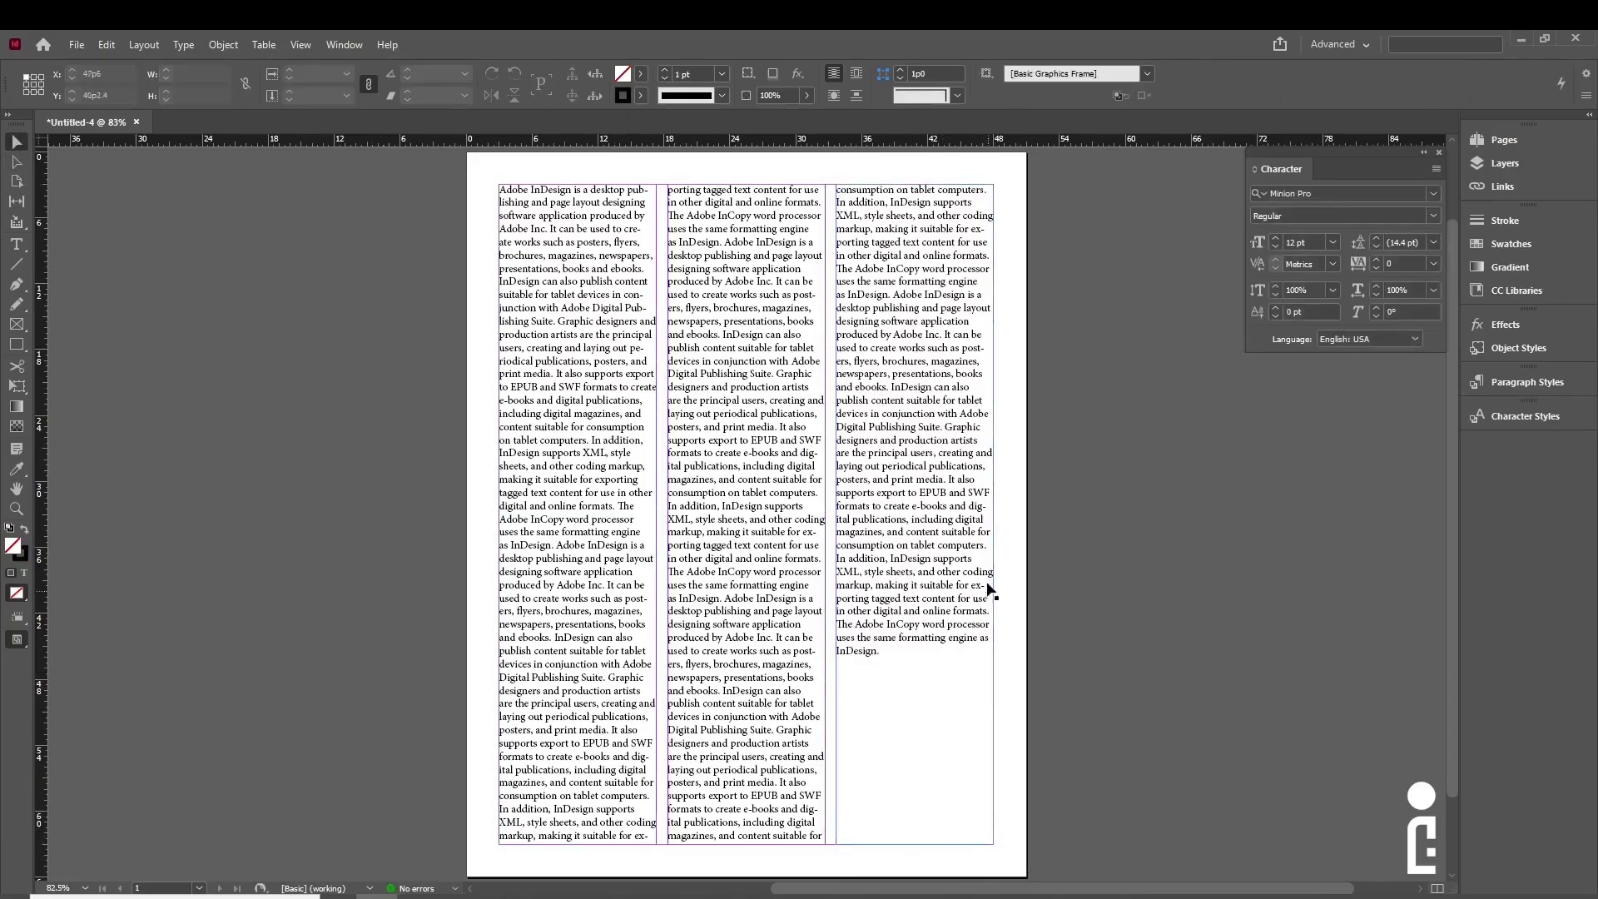
click(730, 698)
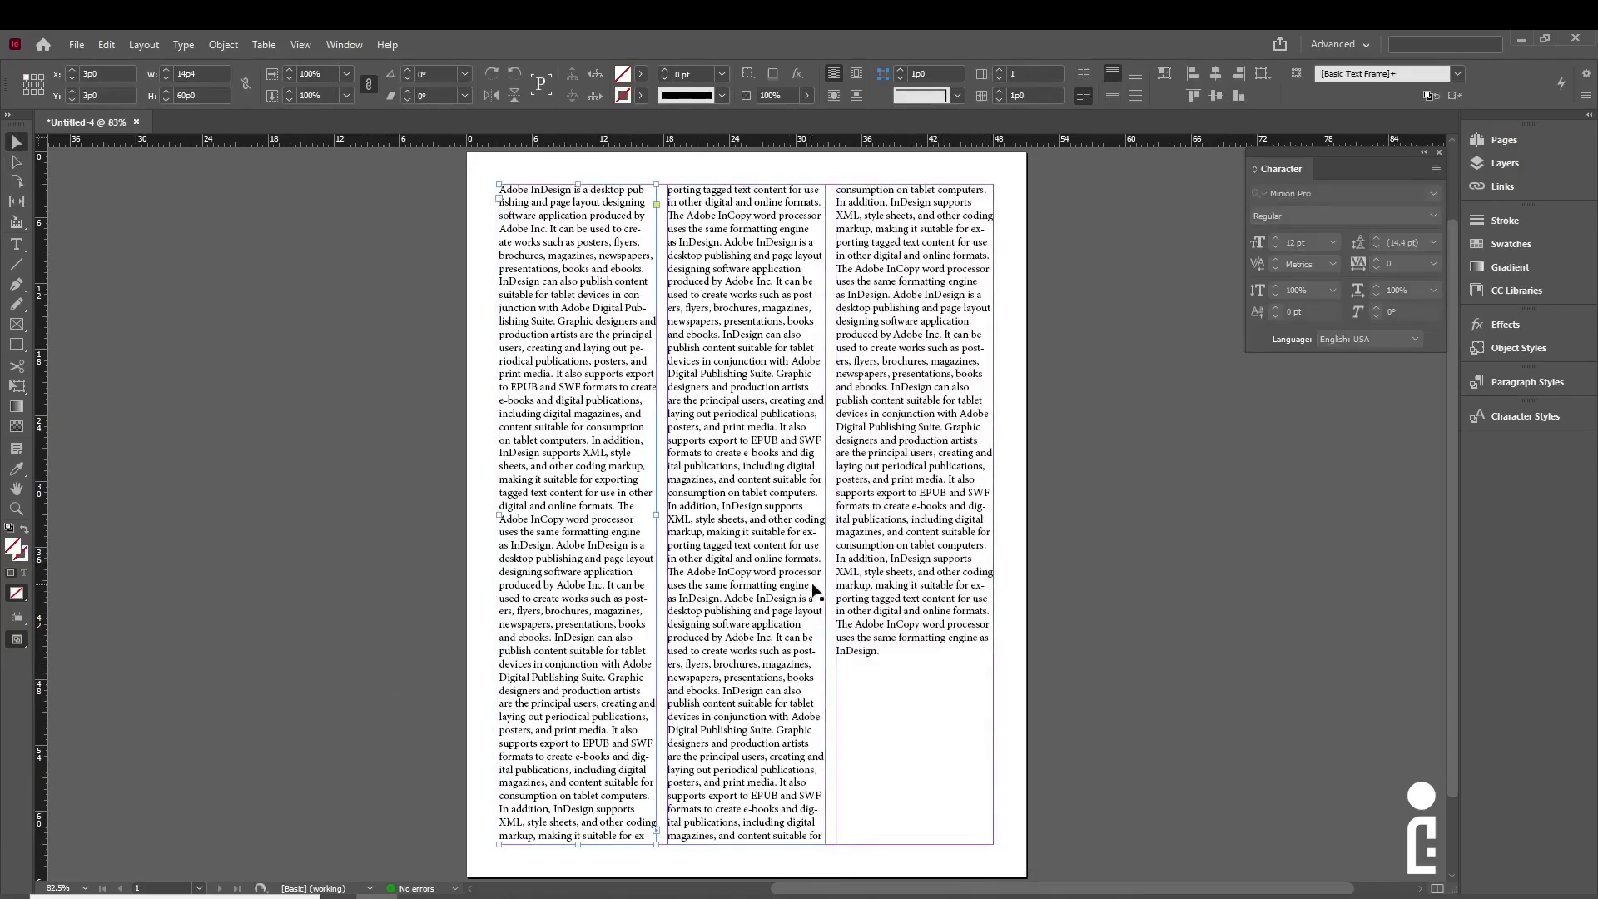
click(861, 567)
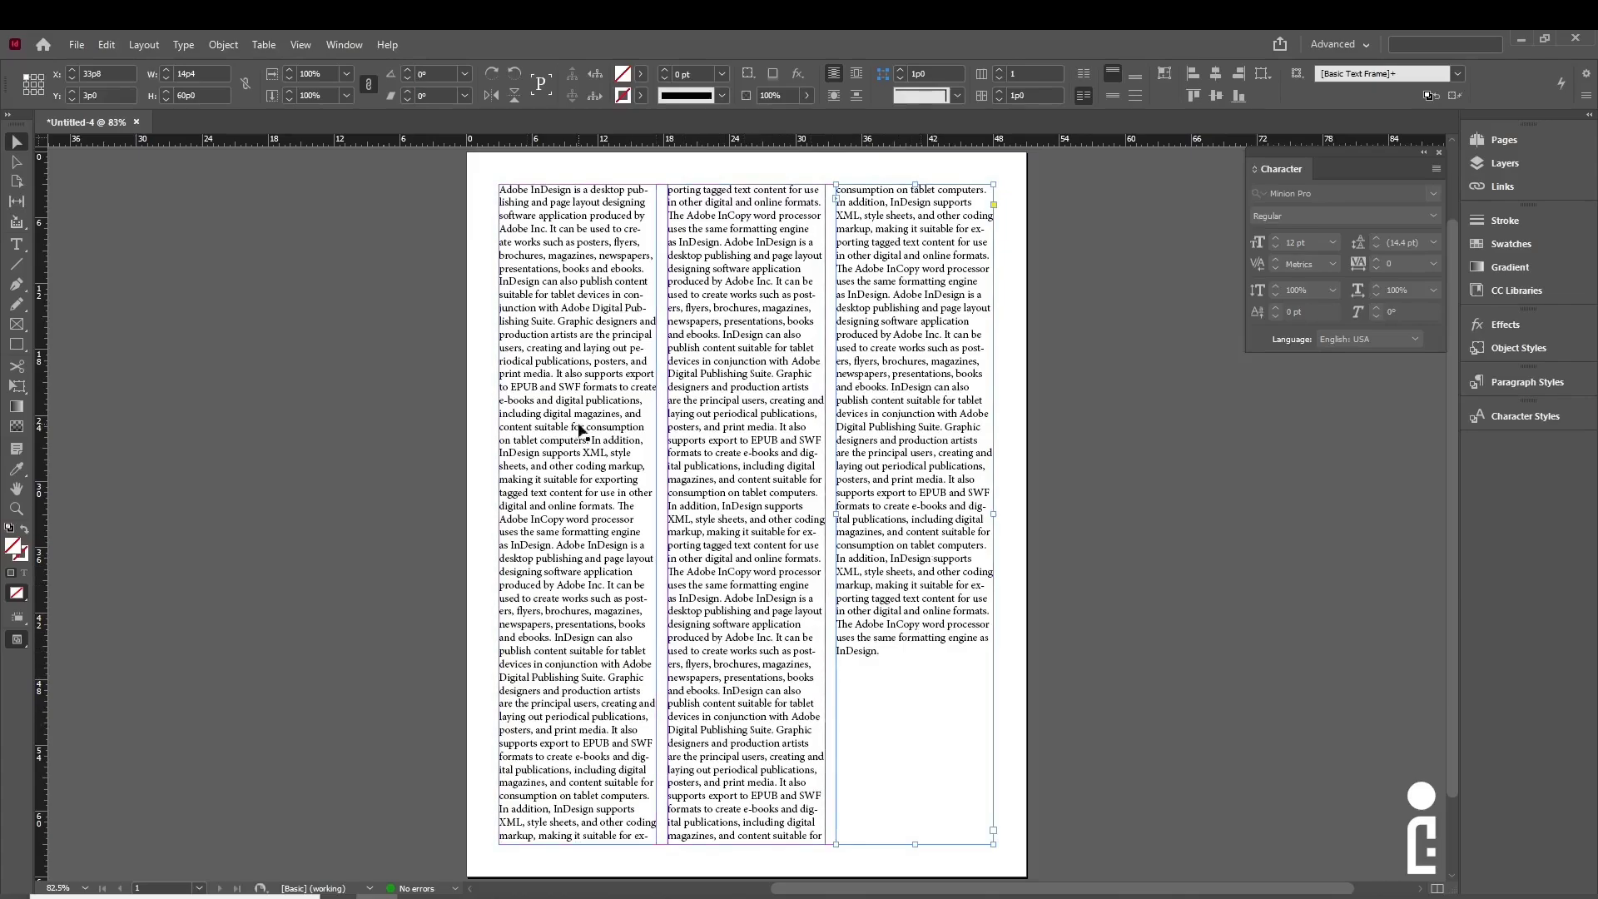
click(1011, 454)
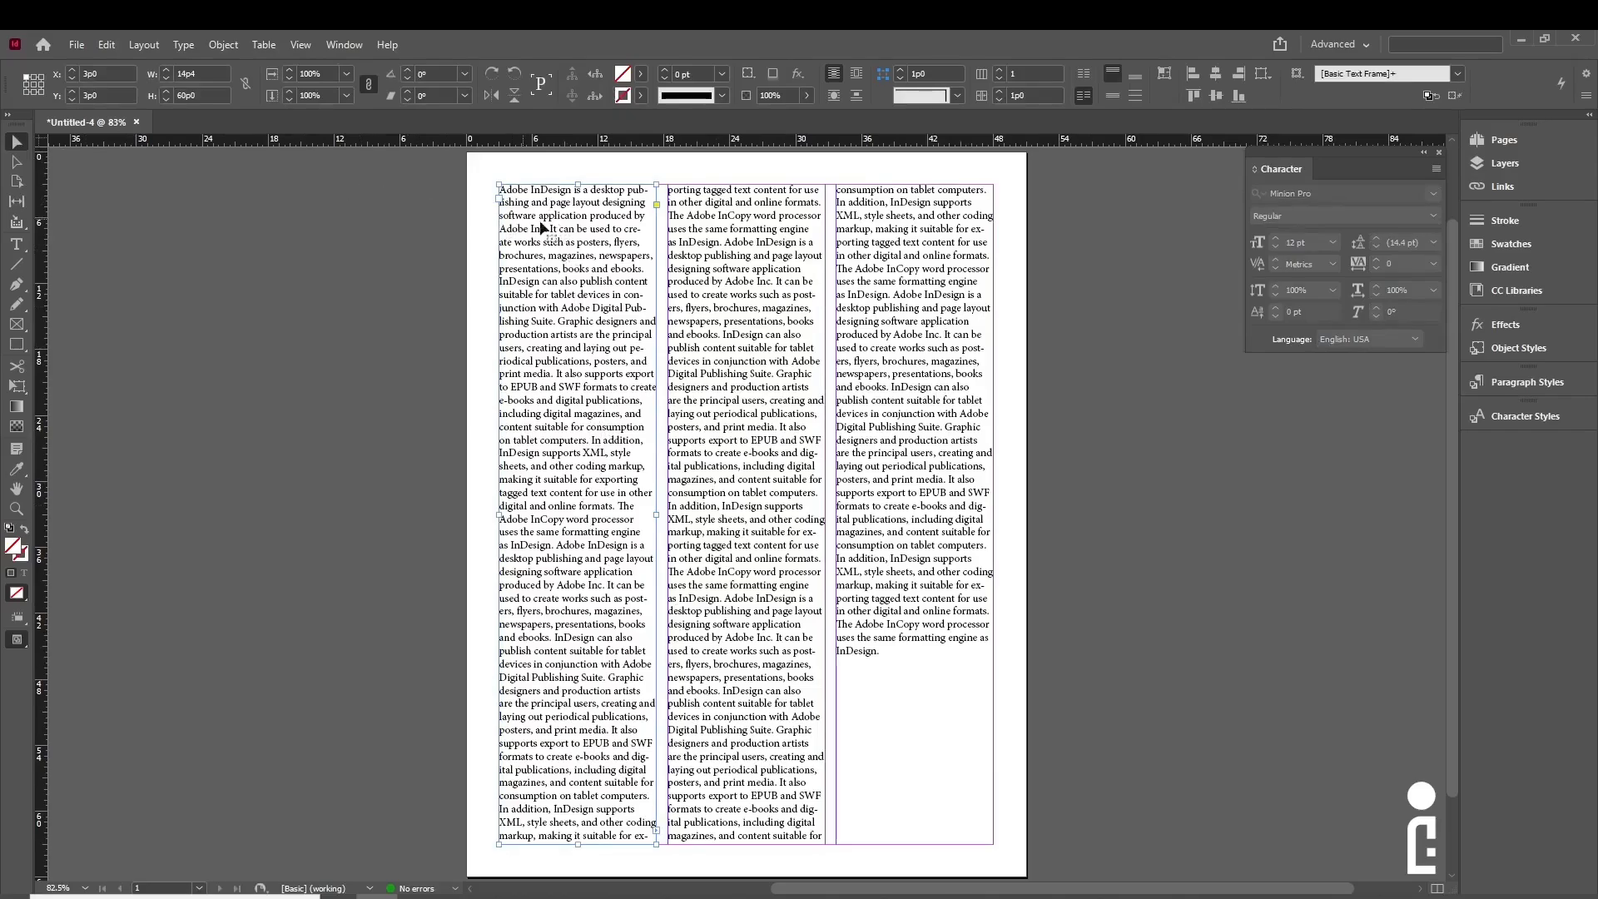
- Zoom in and colour the opening words 'Adobe InDesign' with the C=100 M=90 Y=10 K=0 swatch
double_click(588, 238)
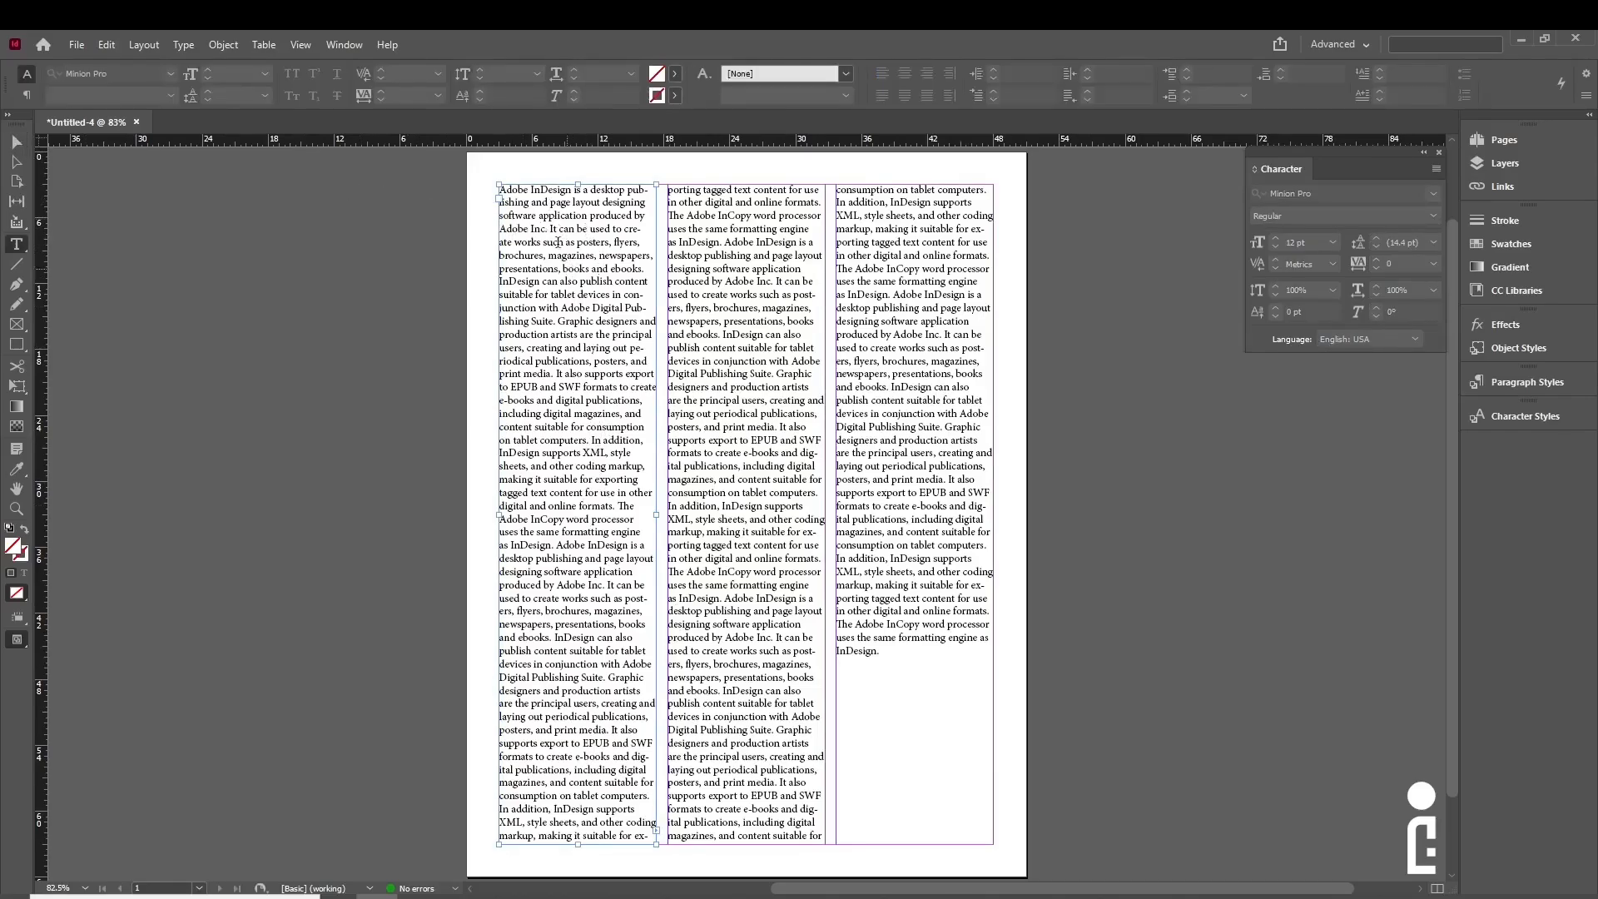
click(528, 188)
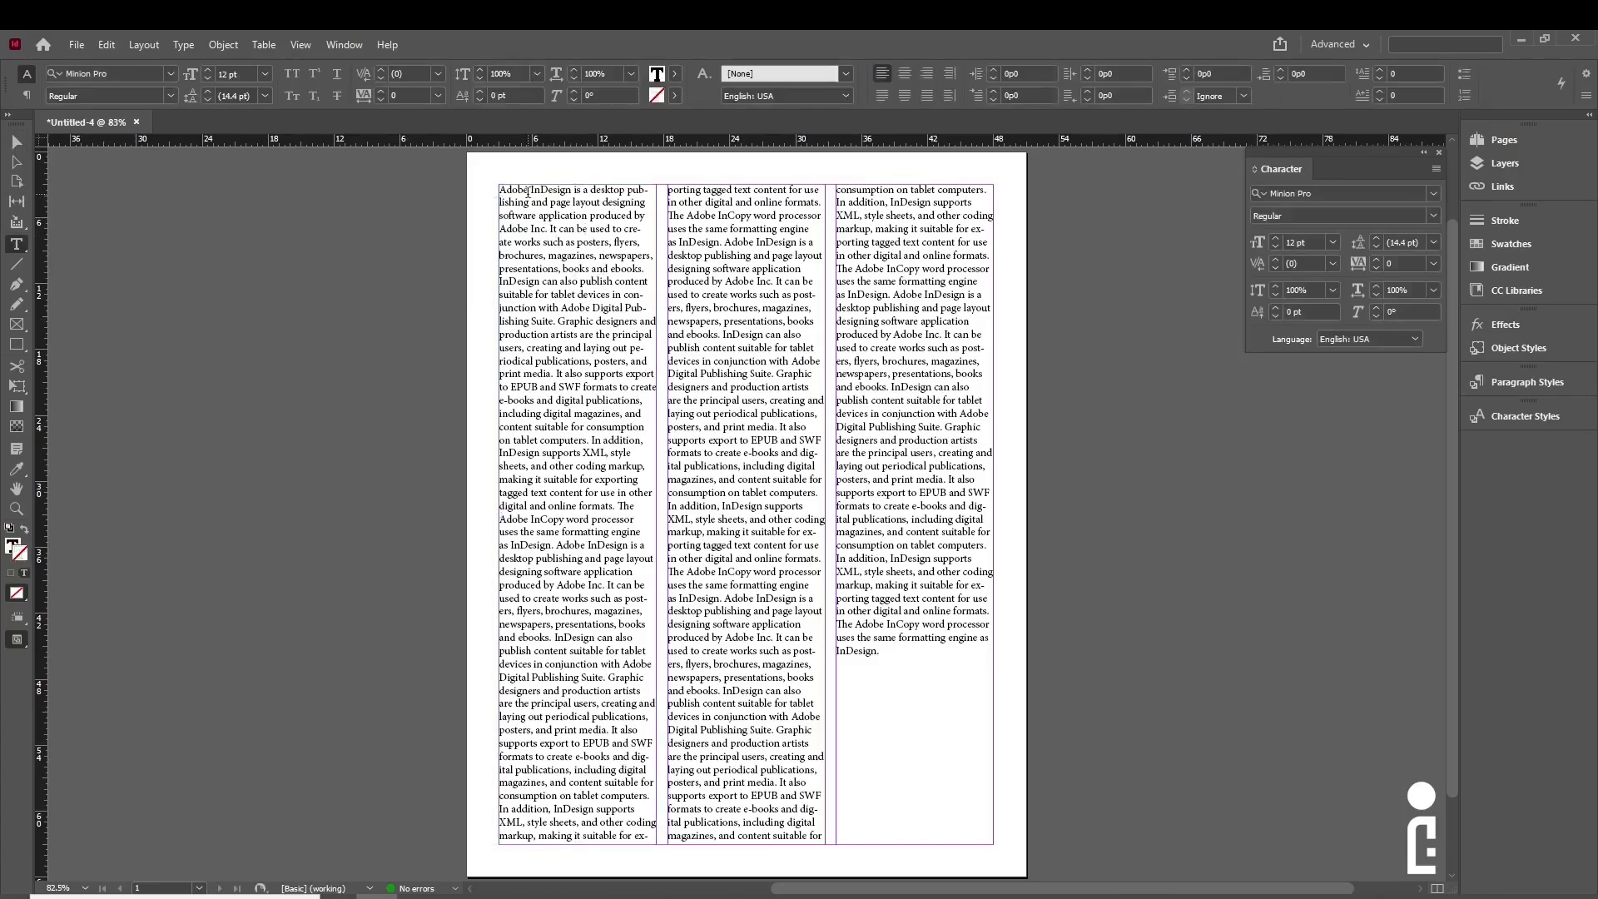
key(ctrl+2)
drag(331, 420, 137, 426)
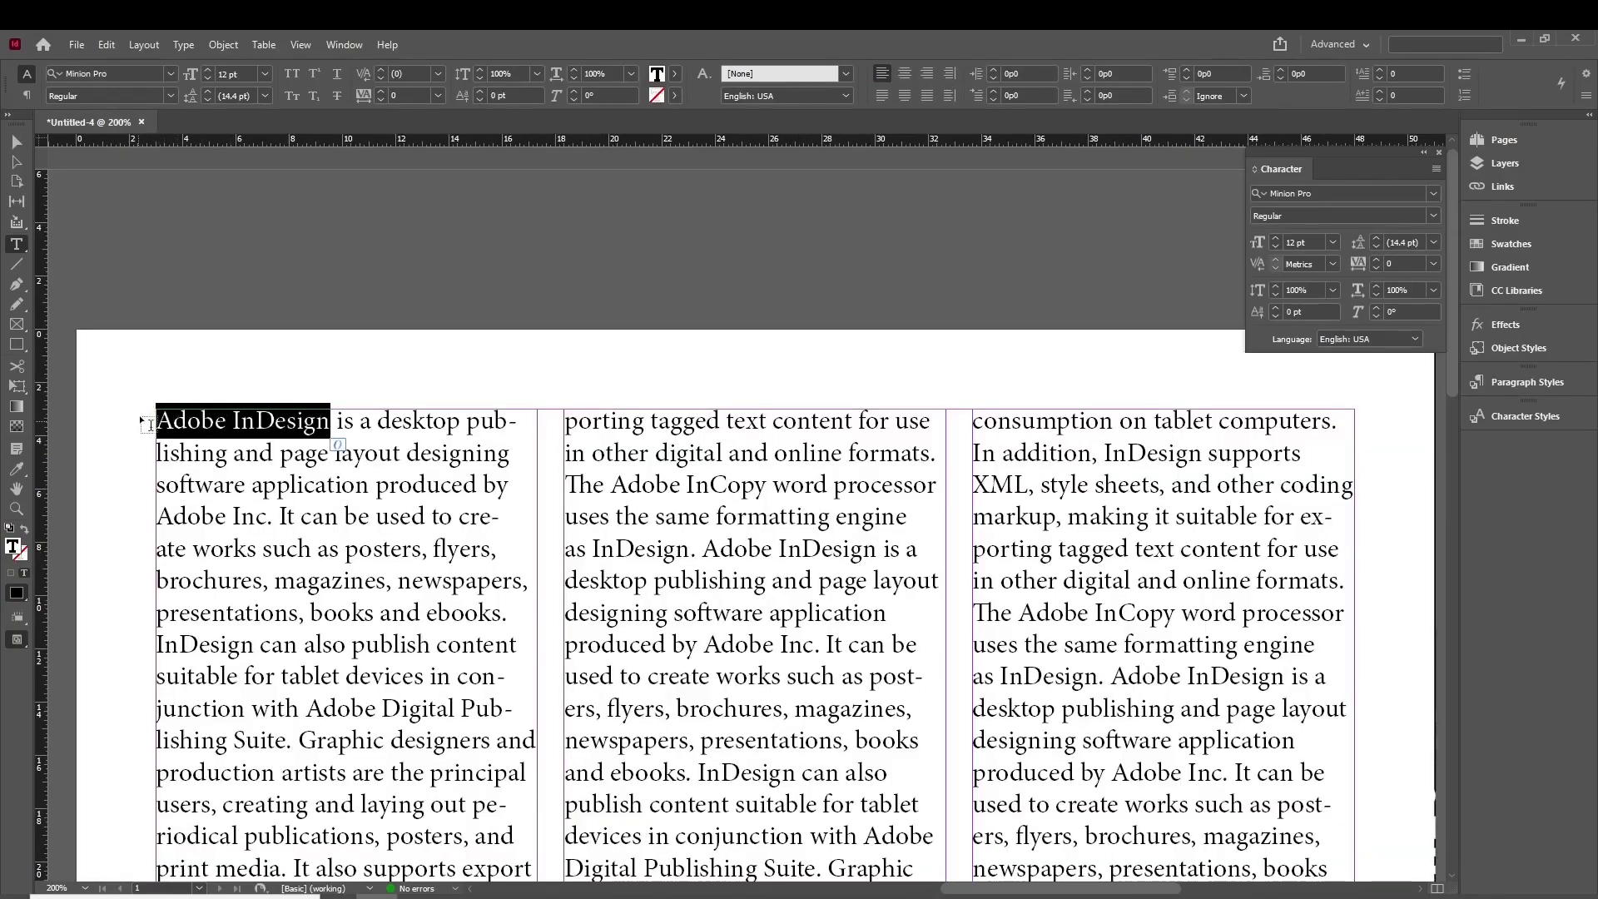
click(673, 75)
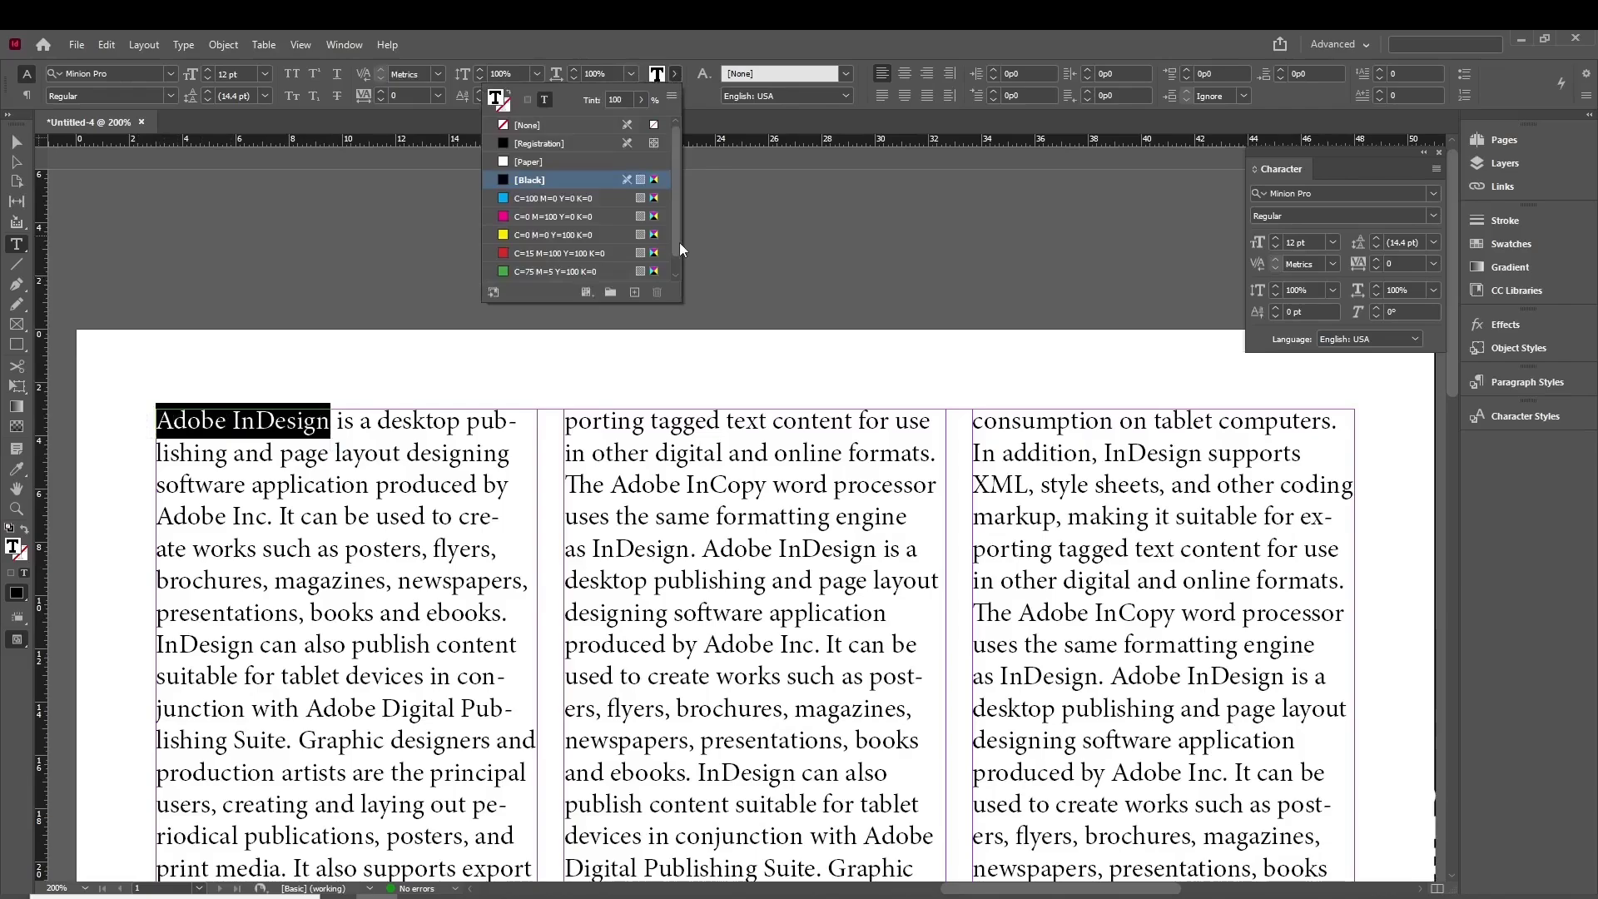
scroll(679, 243, down, 1)
click(556, 273)
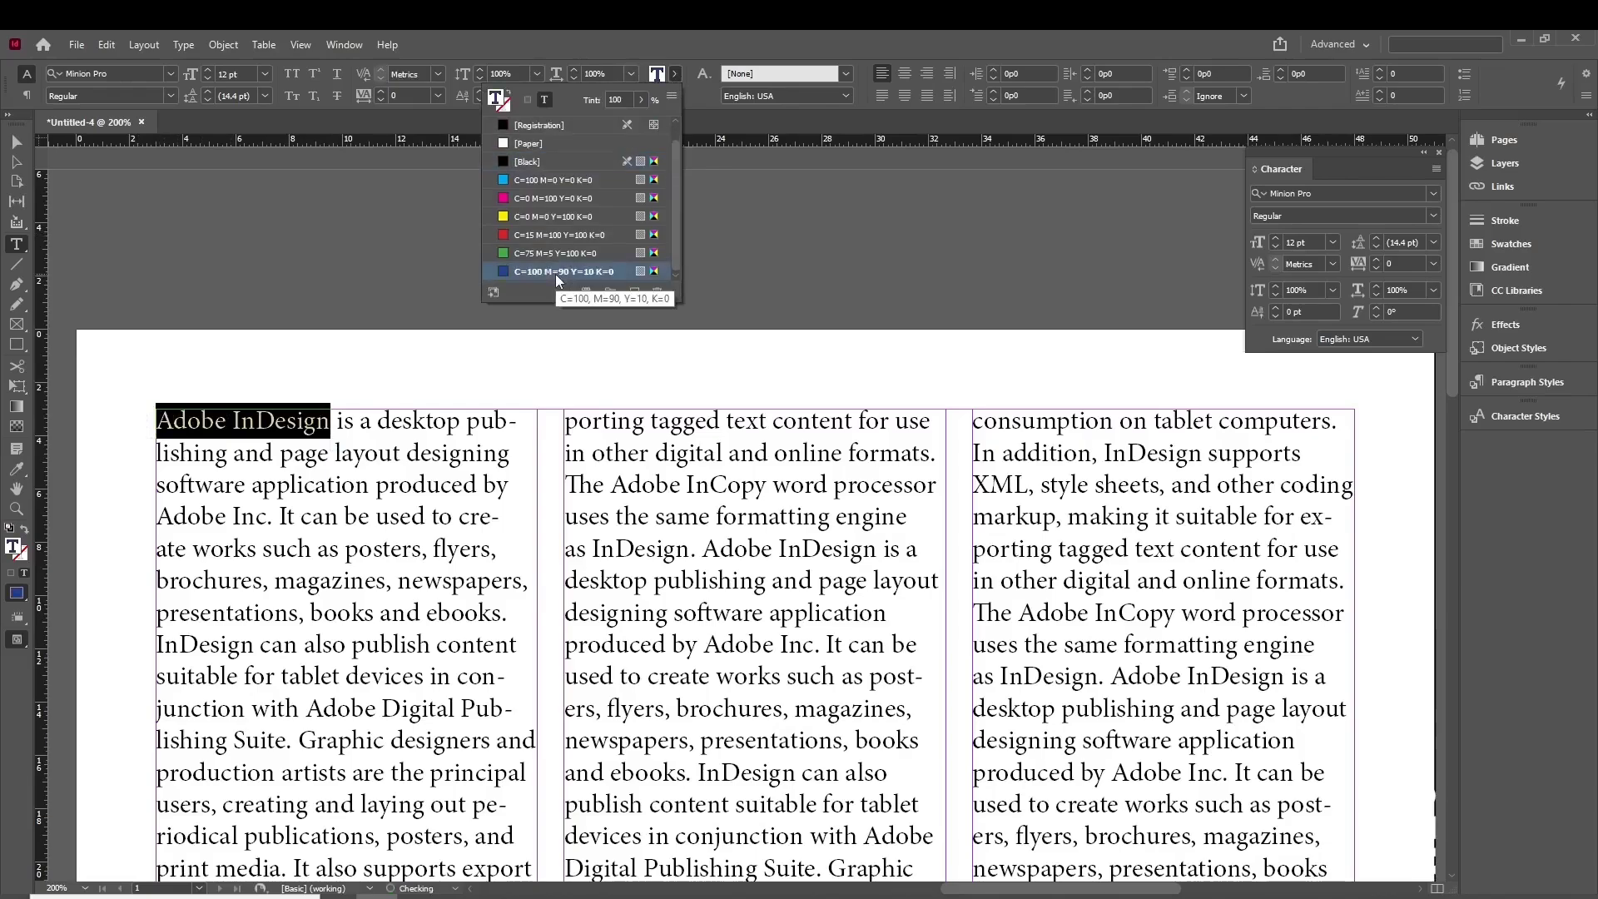
click(426, 516)
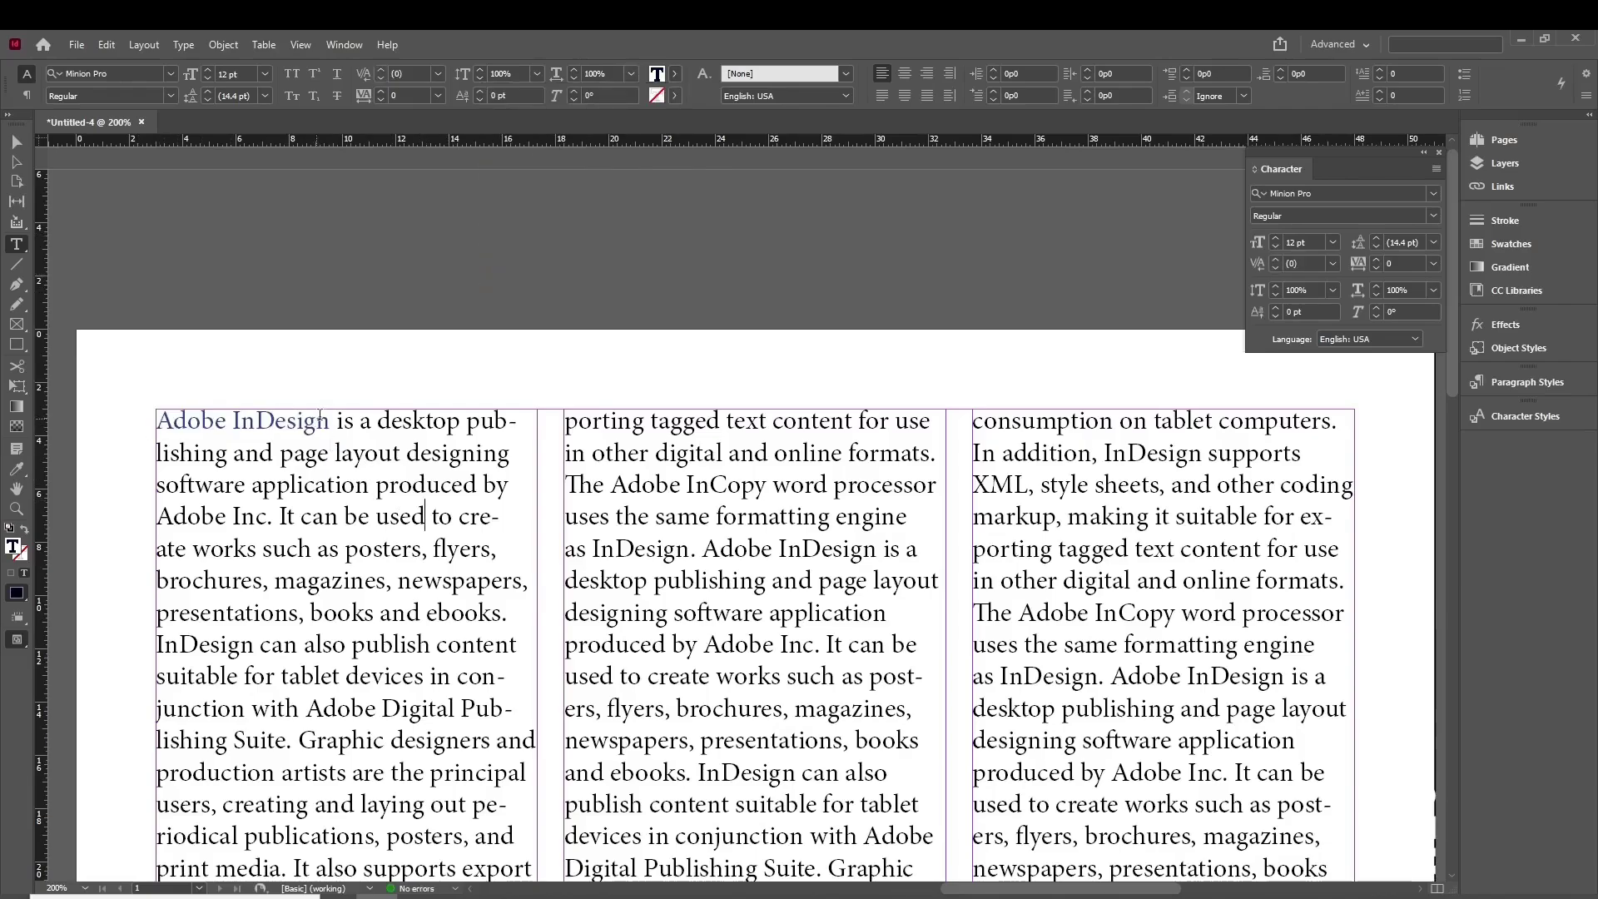
- Move the three column frames up and left, then undo to restore their positions
click(18, 162)
click(16, 143)
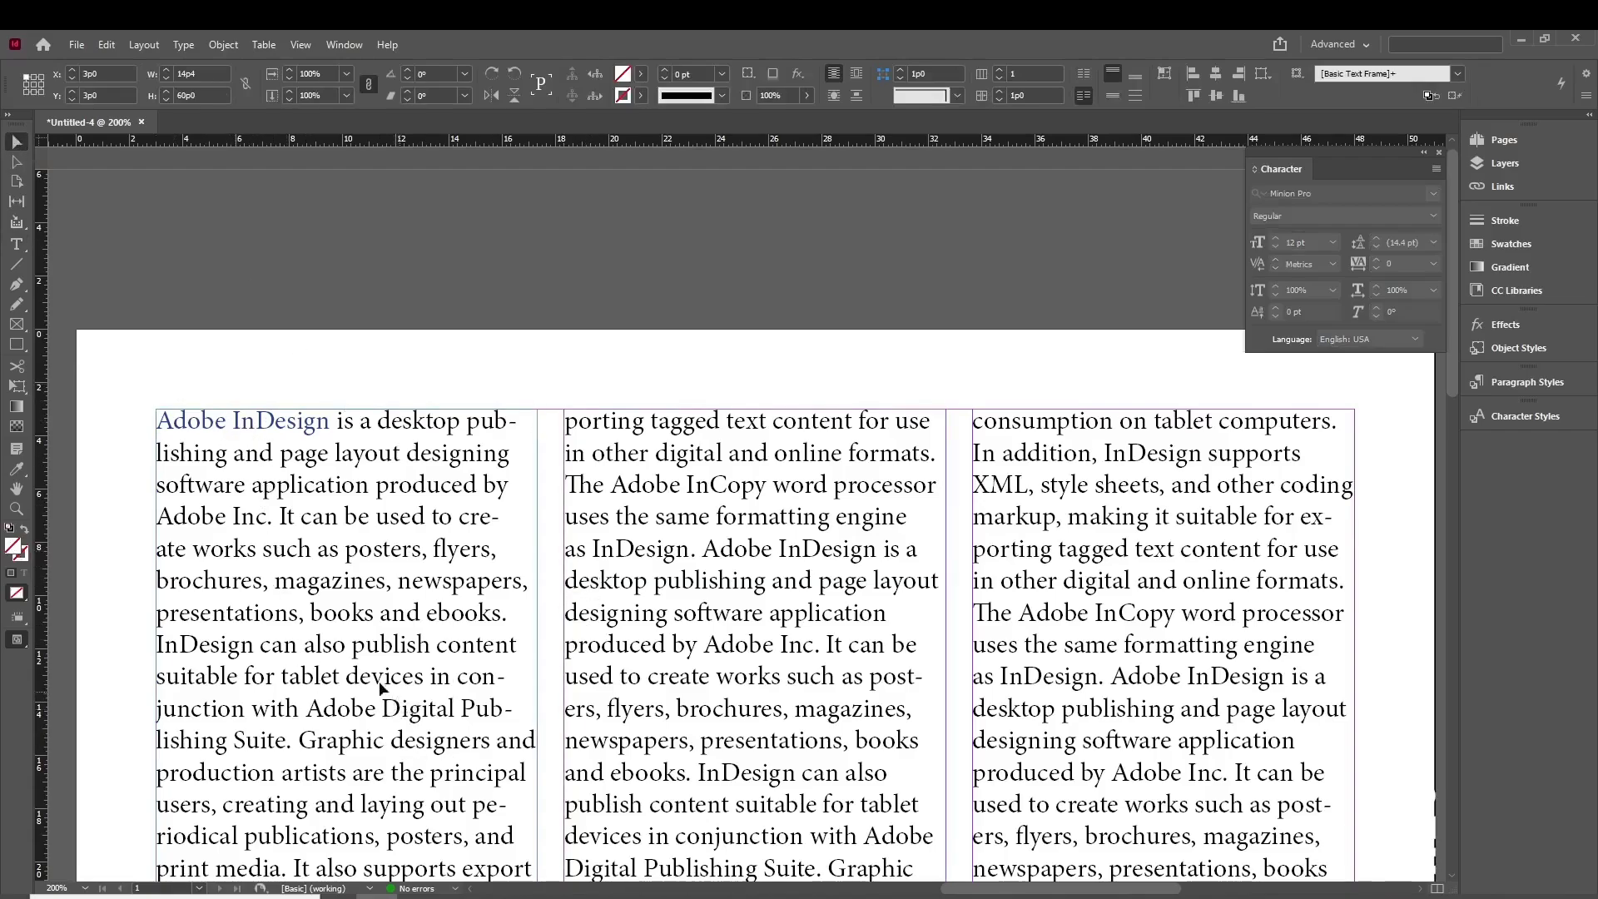
drag(383, 689, 329, 659)
drag(739, 666, 713, 636)
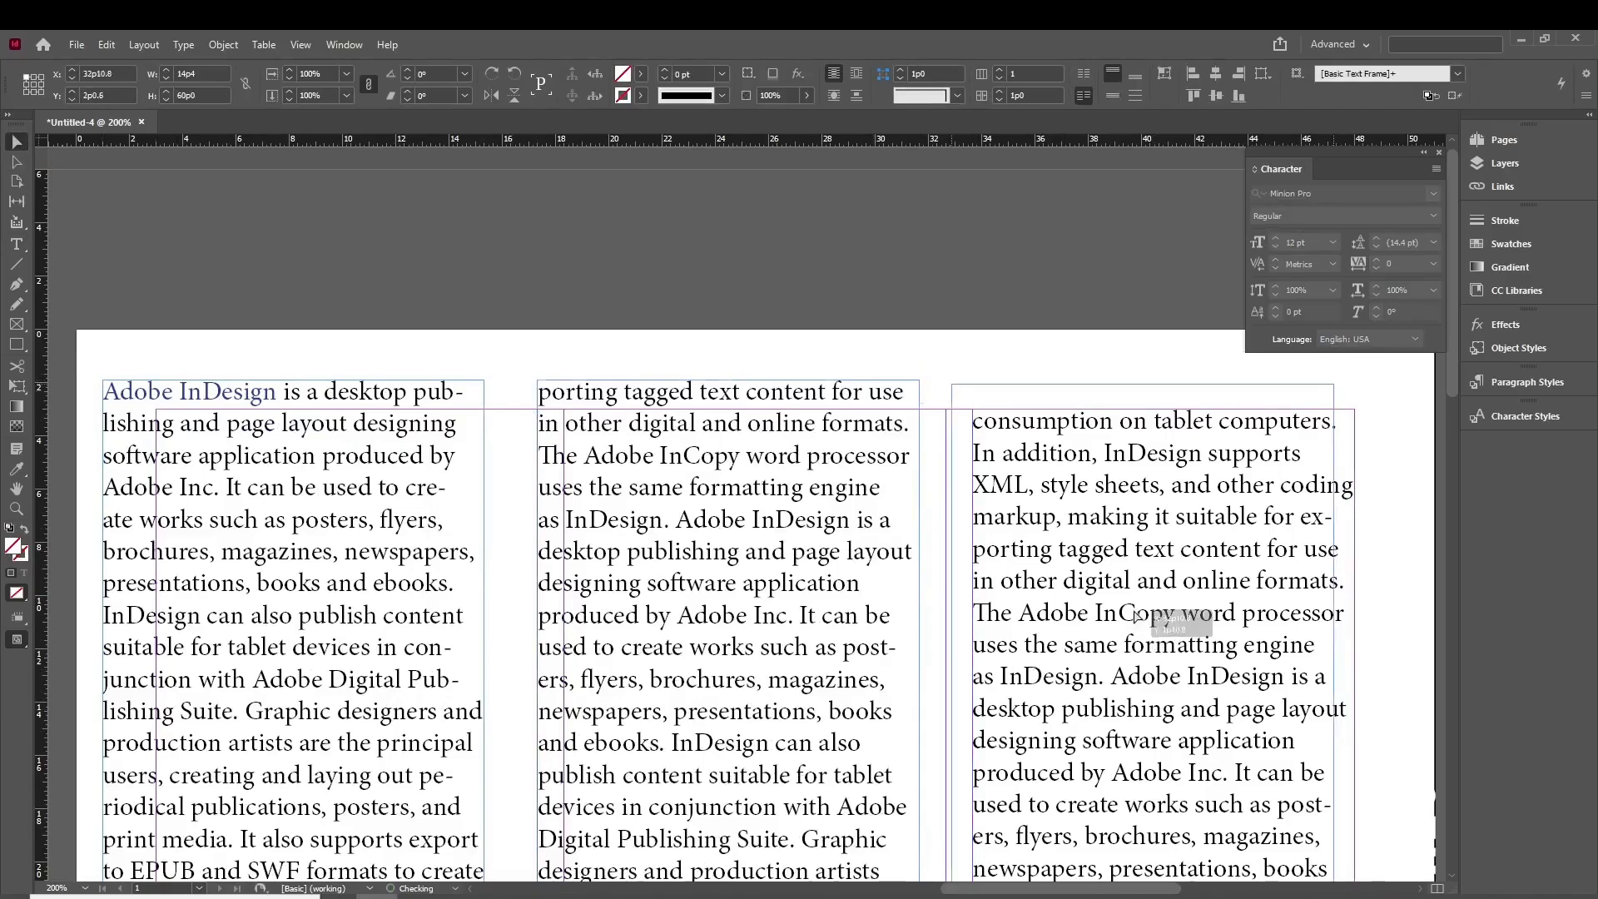
drag(1156, 647, 1136, 618)
key(ctrl+z)
key(ctrl+z)
key(ctrl+z)
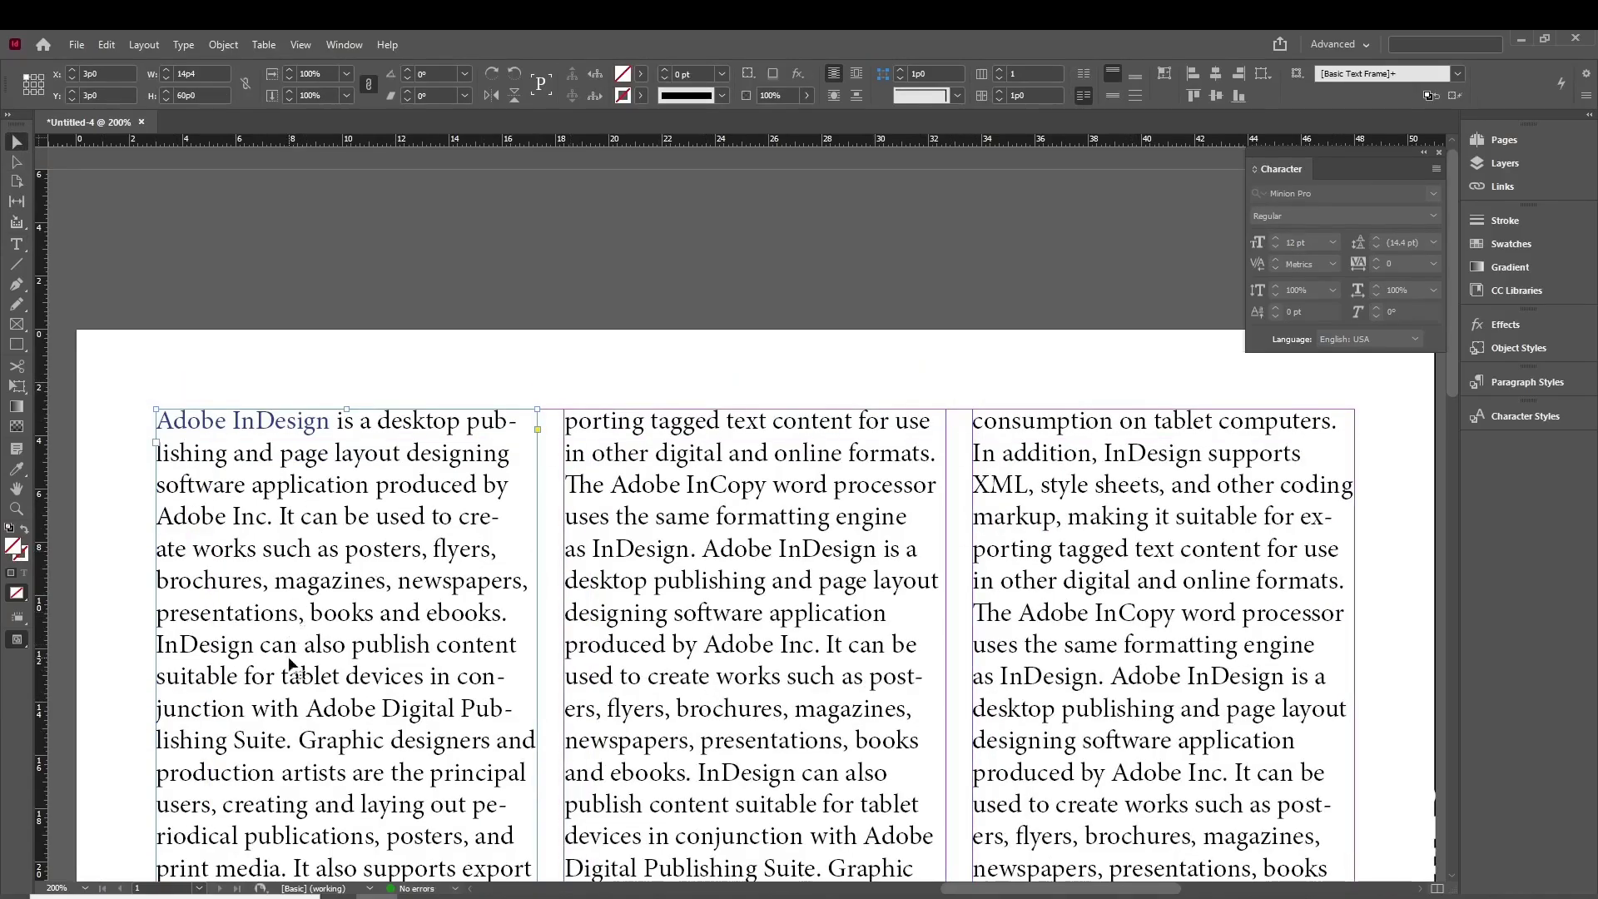
- Reselect 'Adobe InDesign' and apply the cyan C=100 M=0 Y=0 K=0 fill swatch
double_click(274, 460)
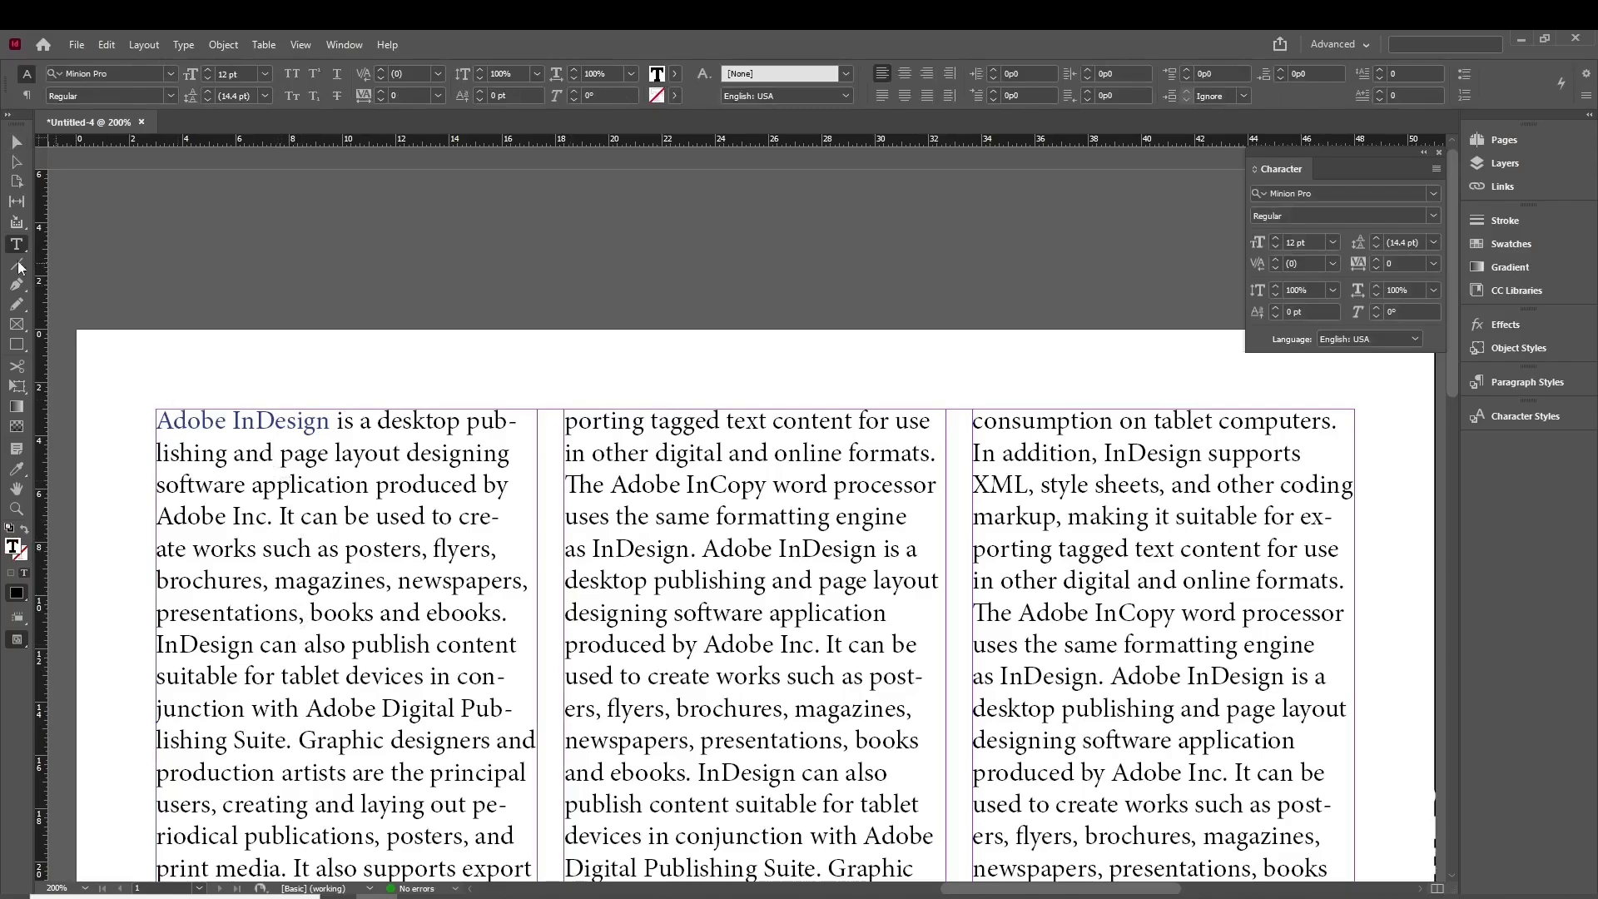
drag(245, 456, 369, 561)
drag(405, 739, 458, 771)
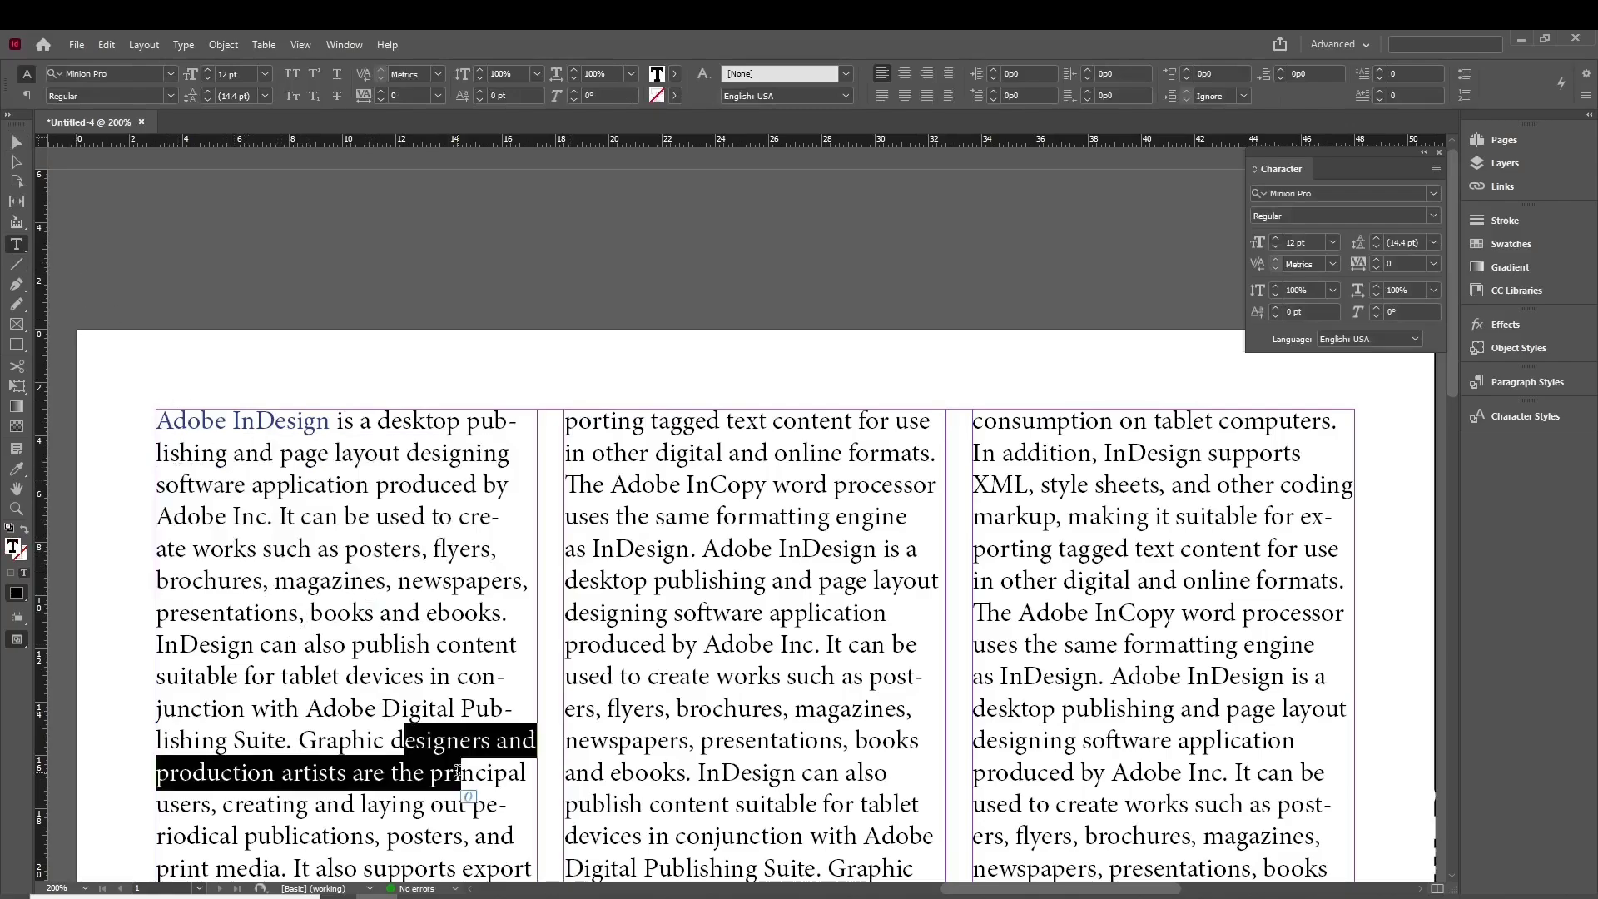
click(371, 639)
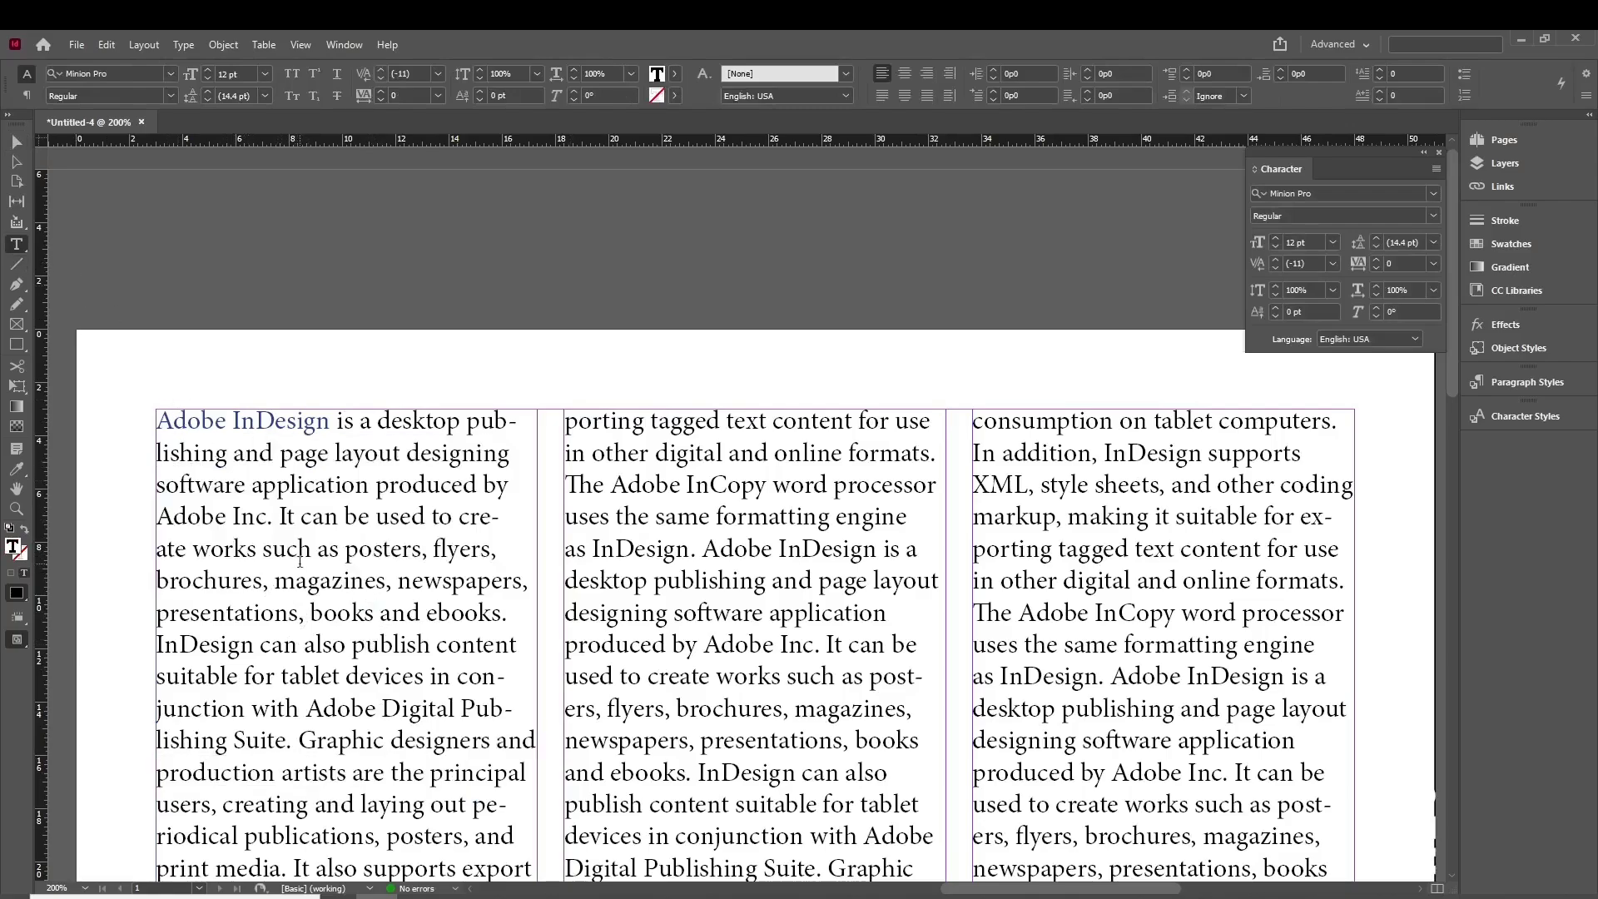
drag(159, 419, 330, 421)
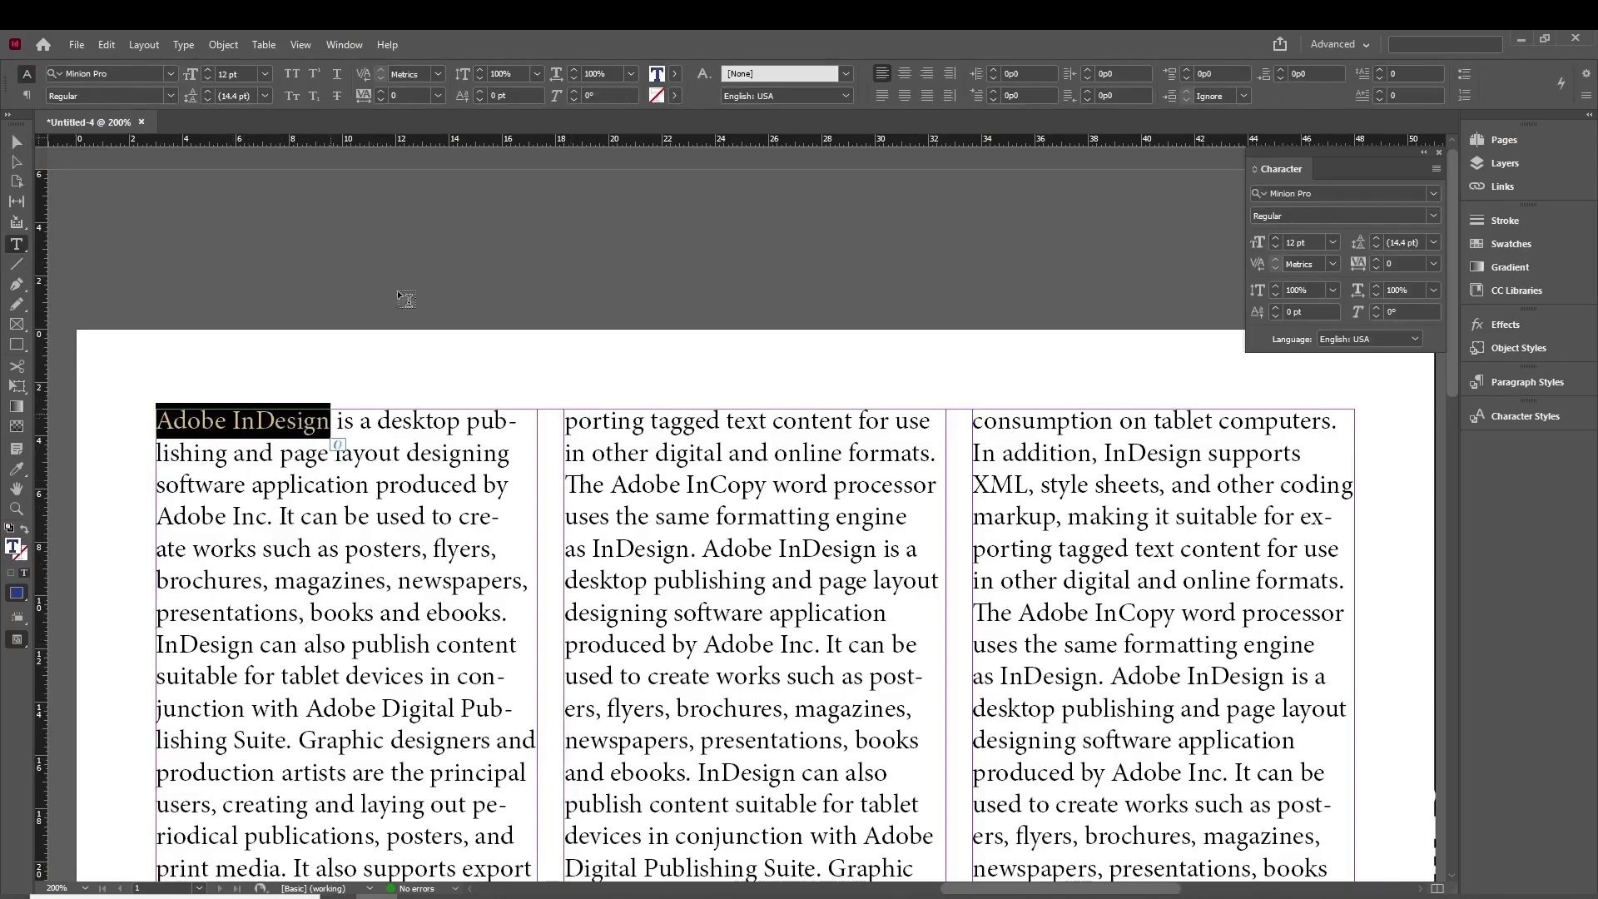
click(674, 74)
click(576, 183)
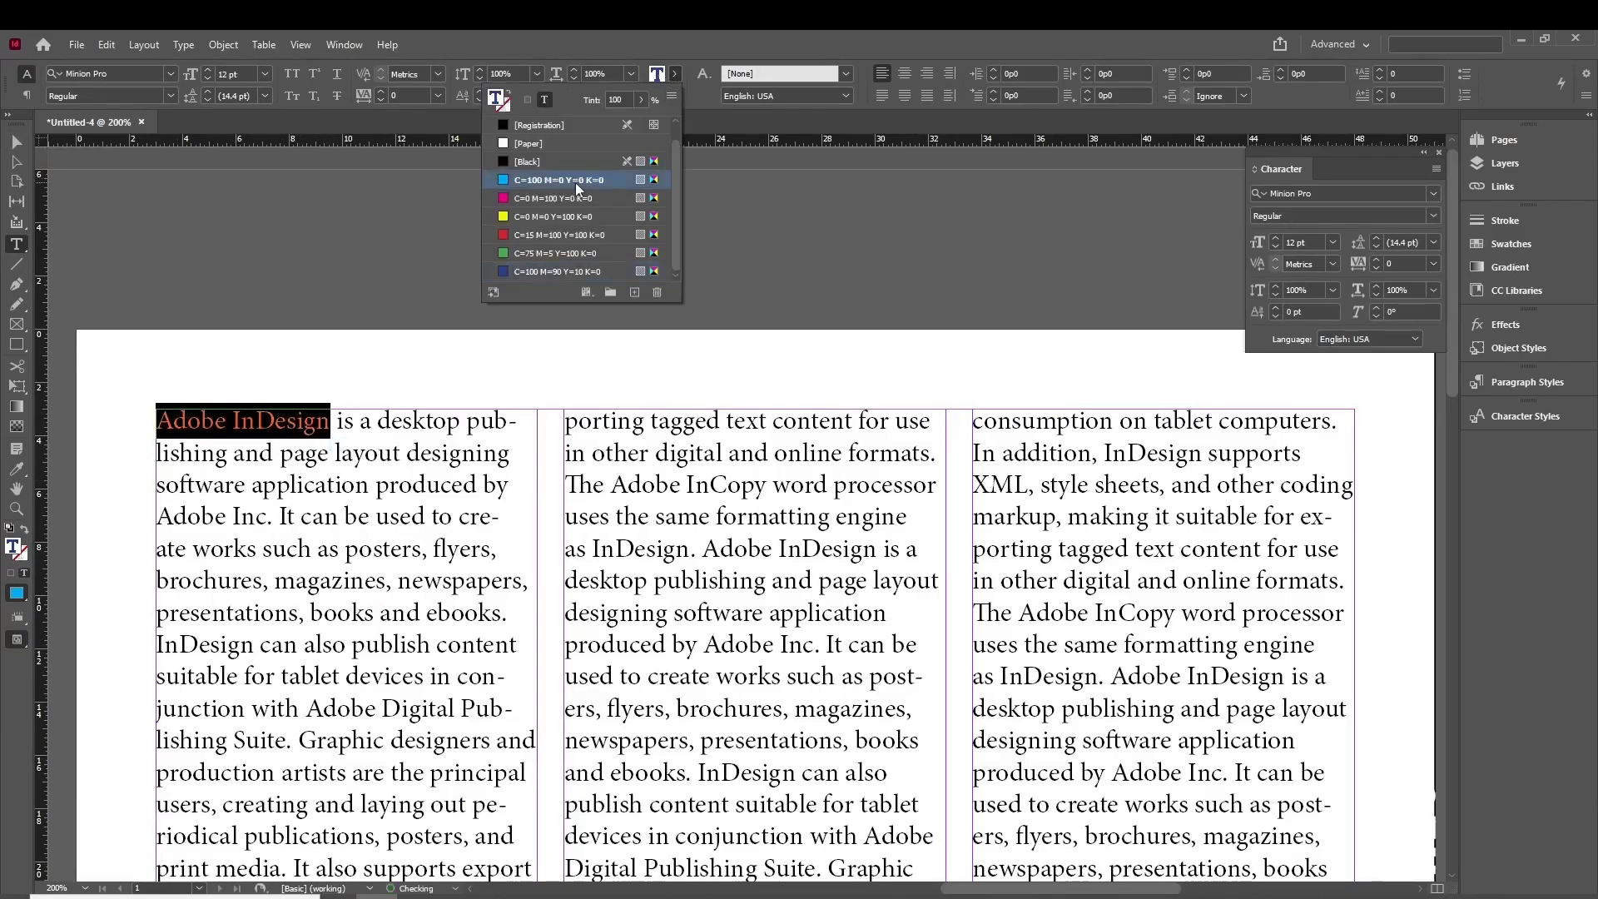
click(302, 461)
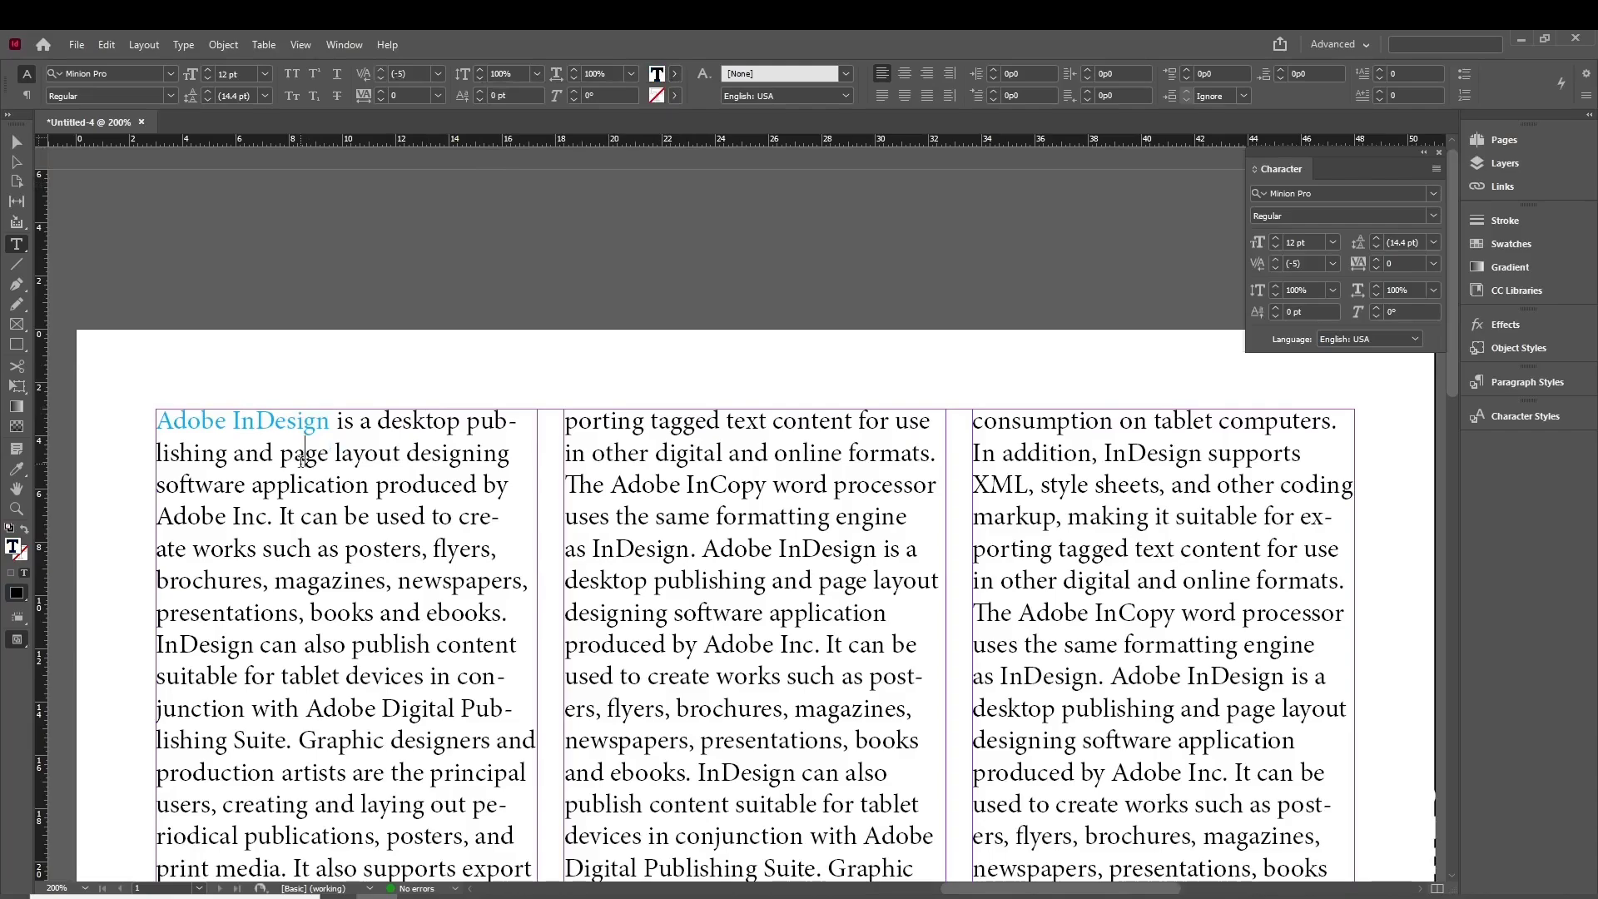
click(18, 142)
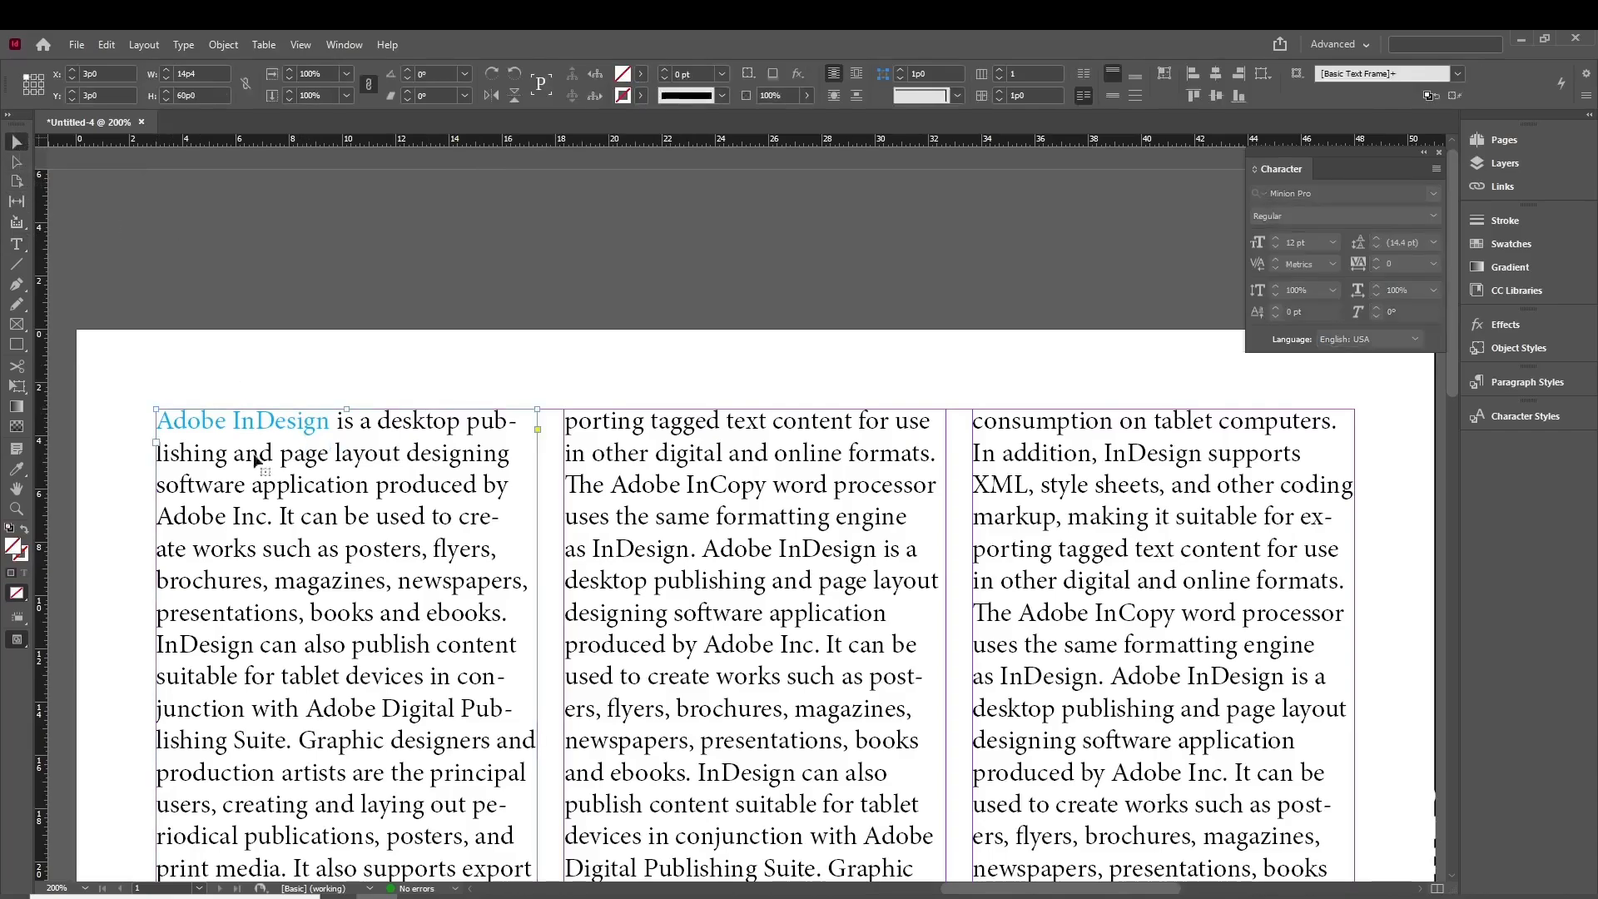
- Fit the whole page in the window and select the entire story with Ctrl+A
key(ctrl+0)
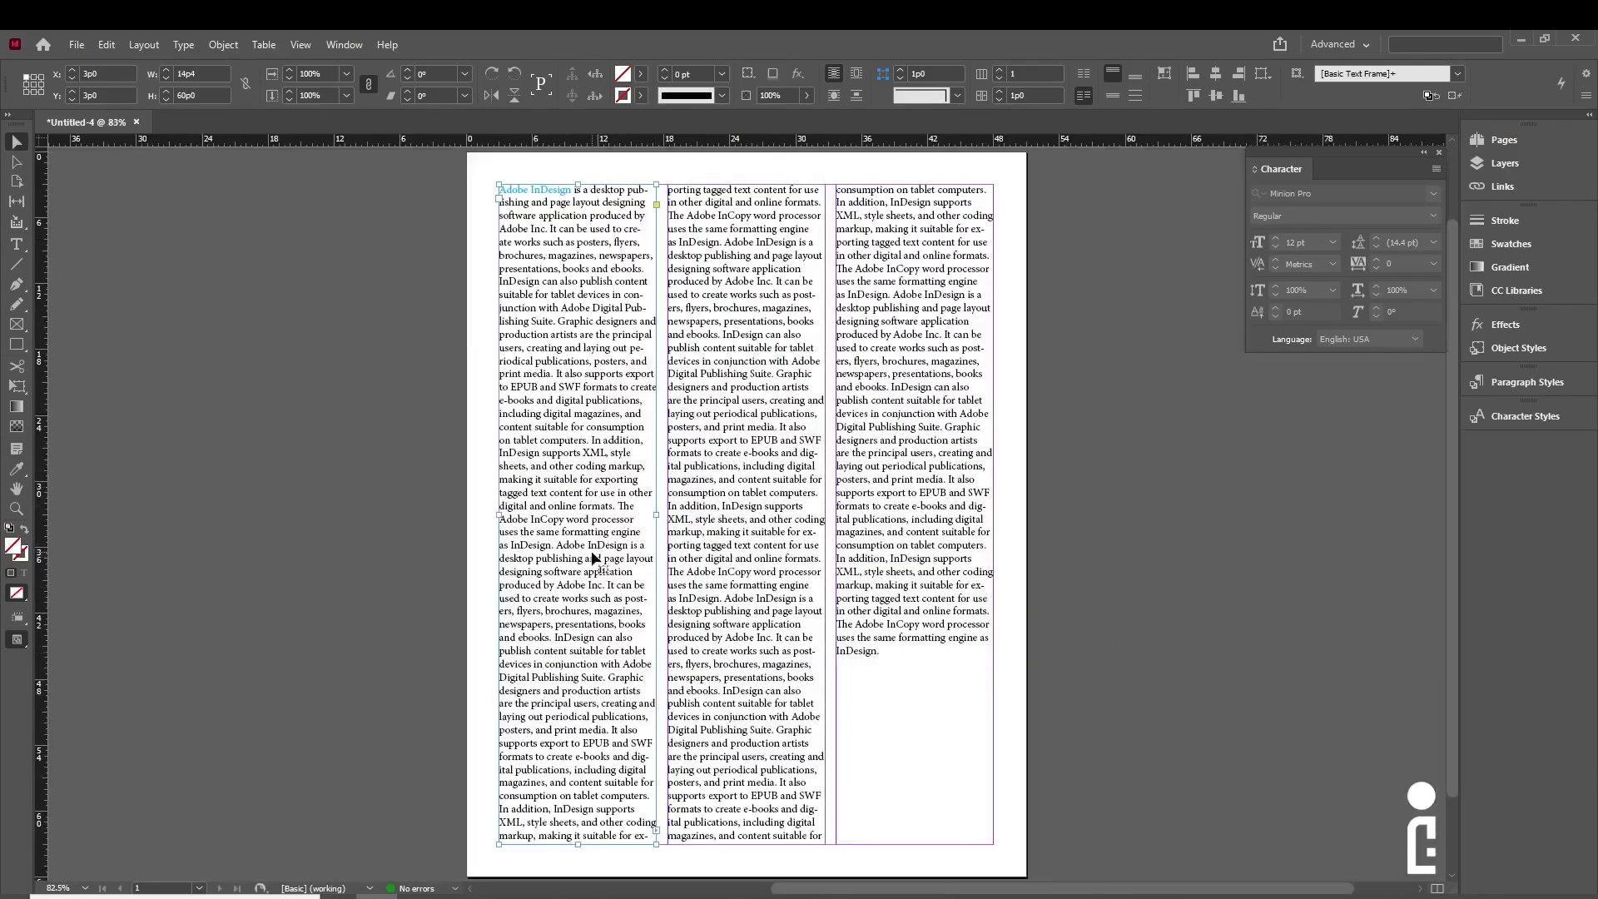
key(t)
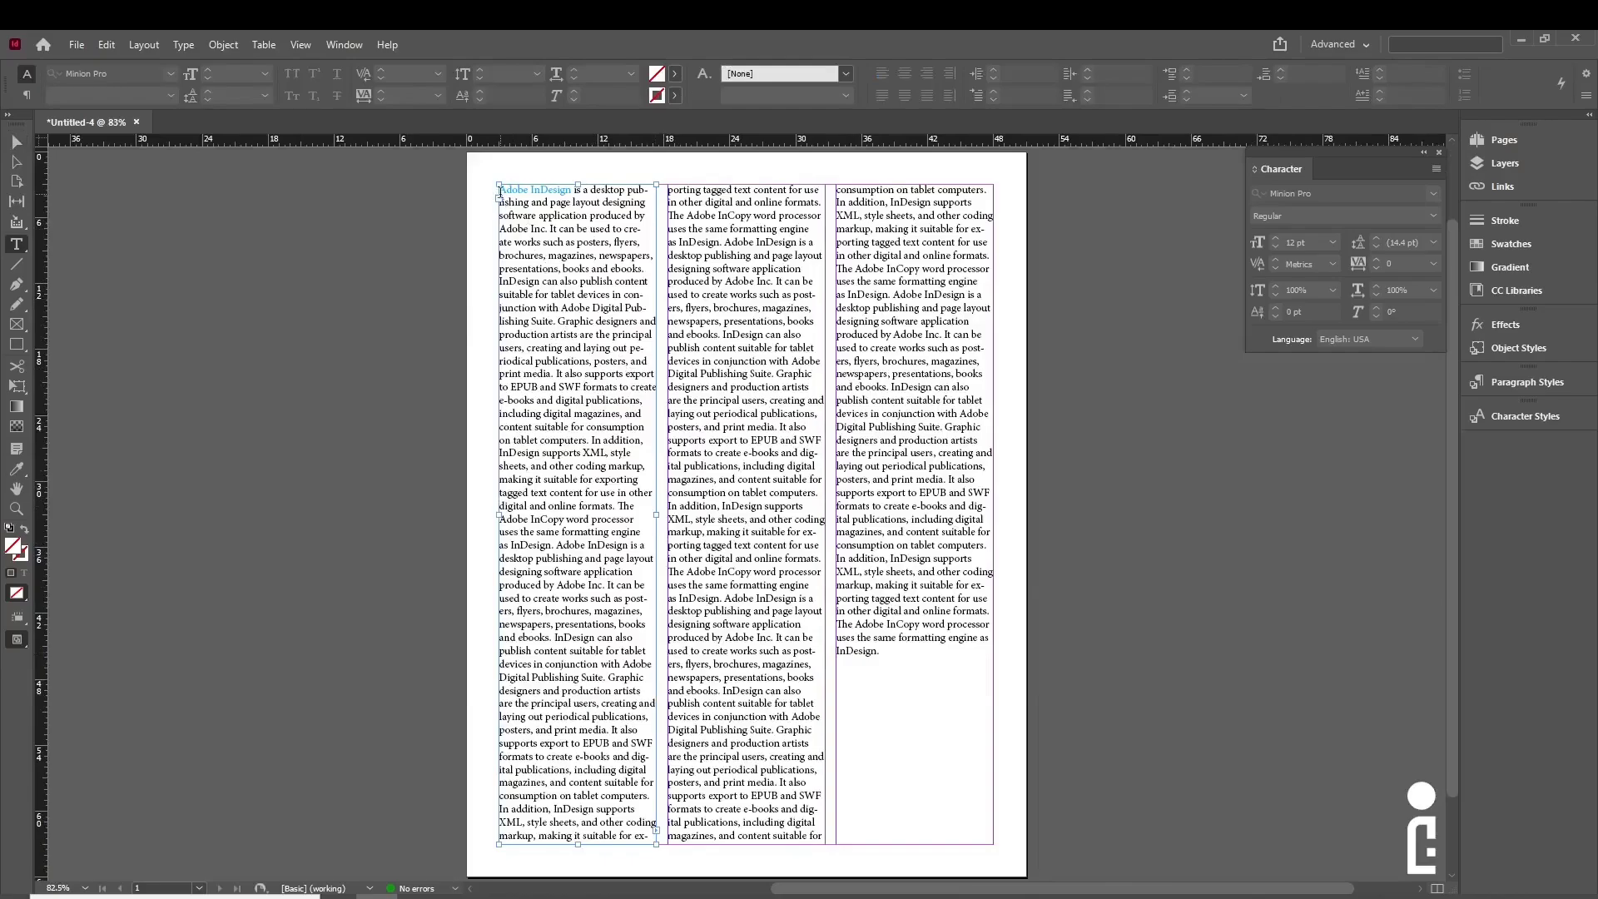
drag(501, 190, 650, 849)
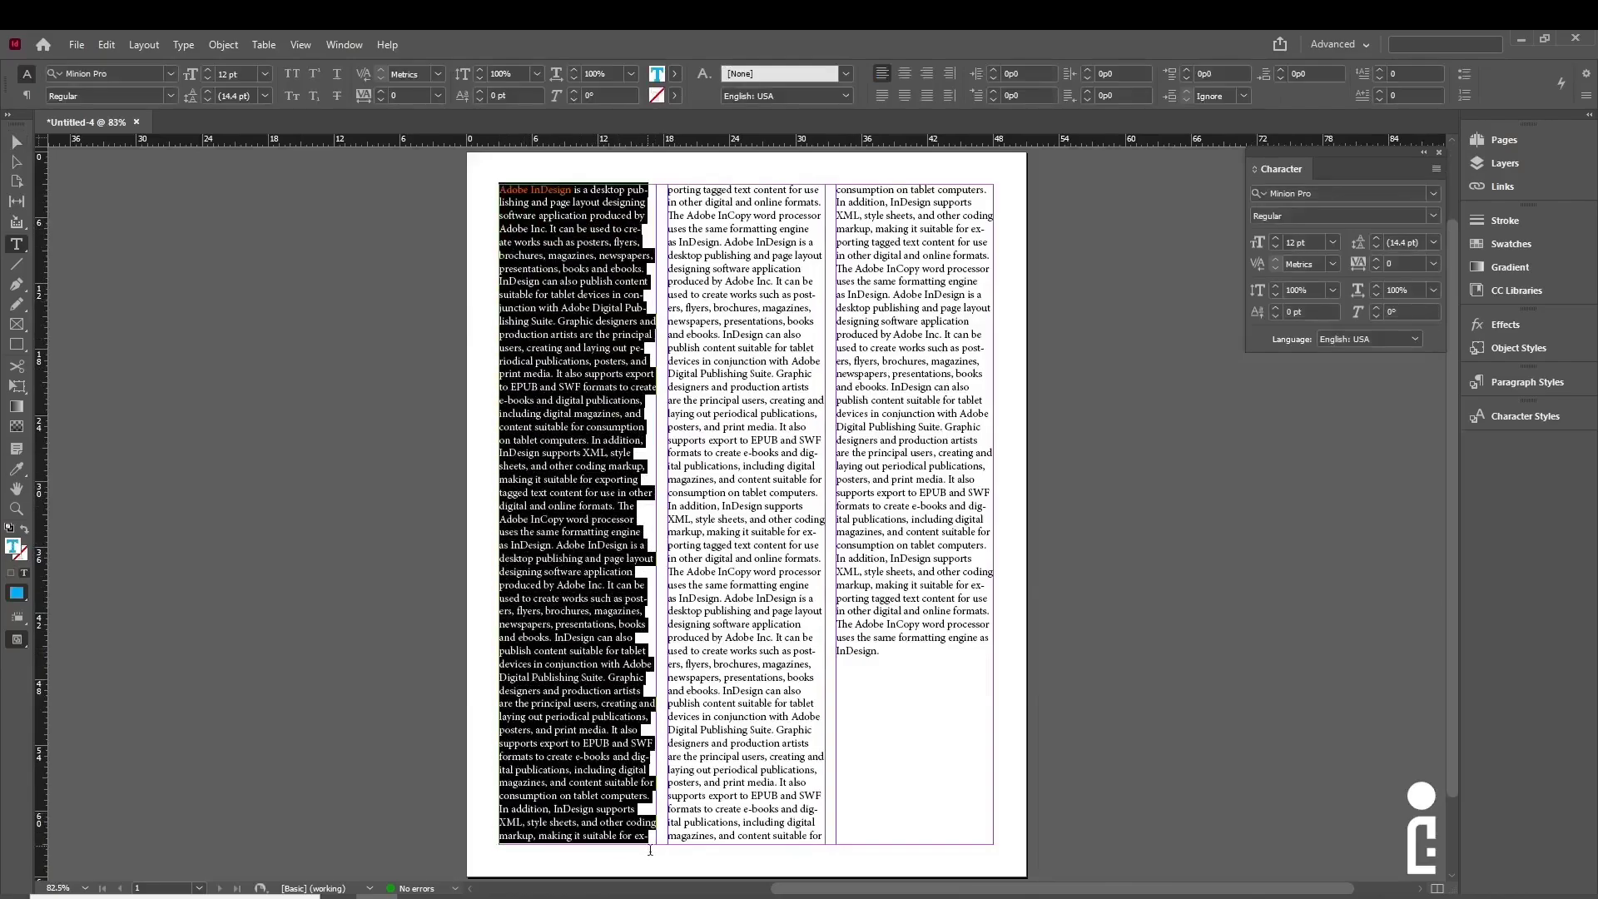
click(585, 254)
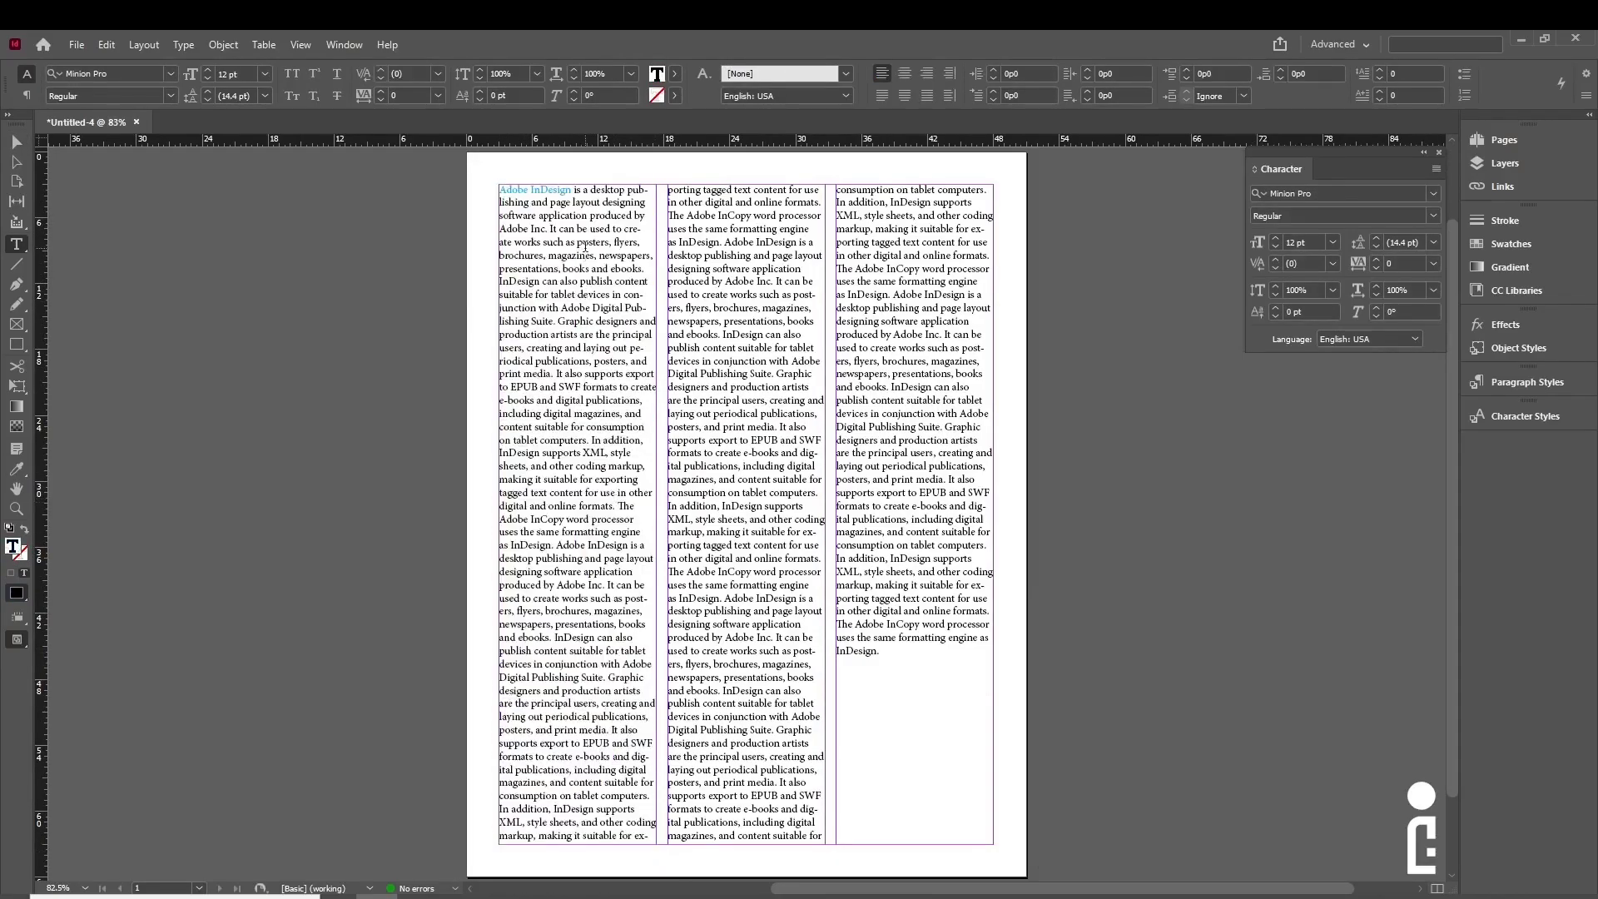
key(ctrl+a)
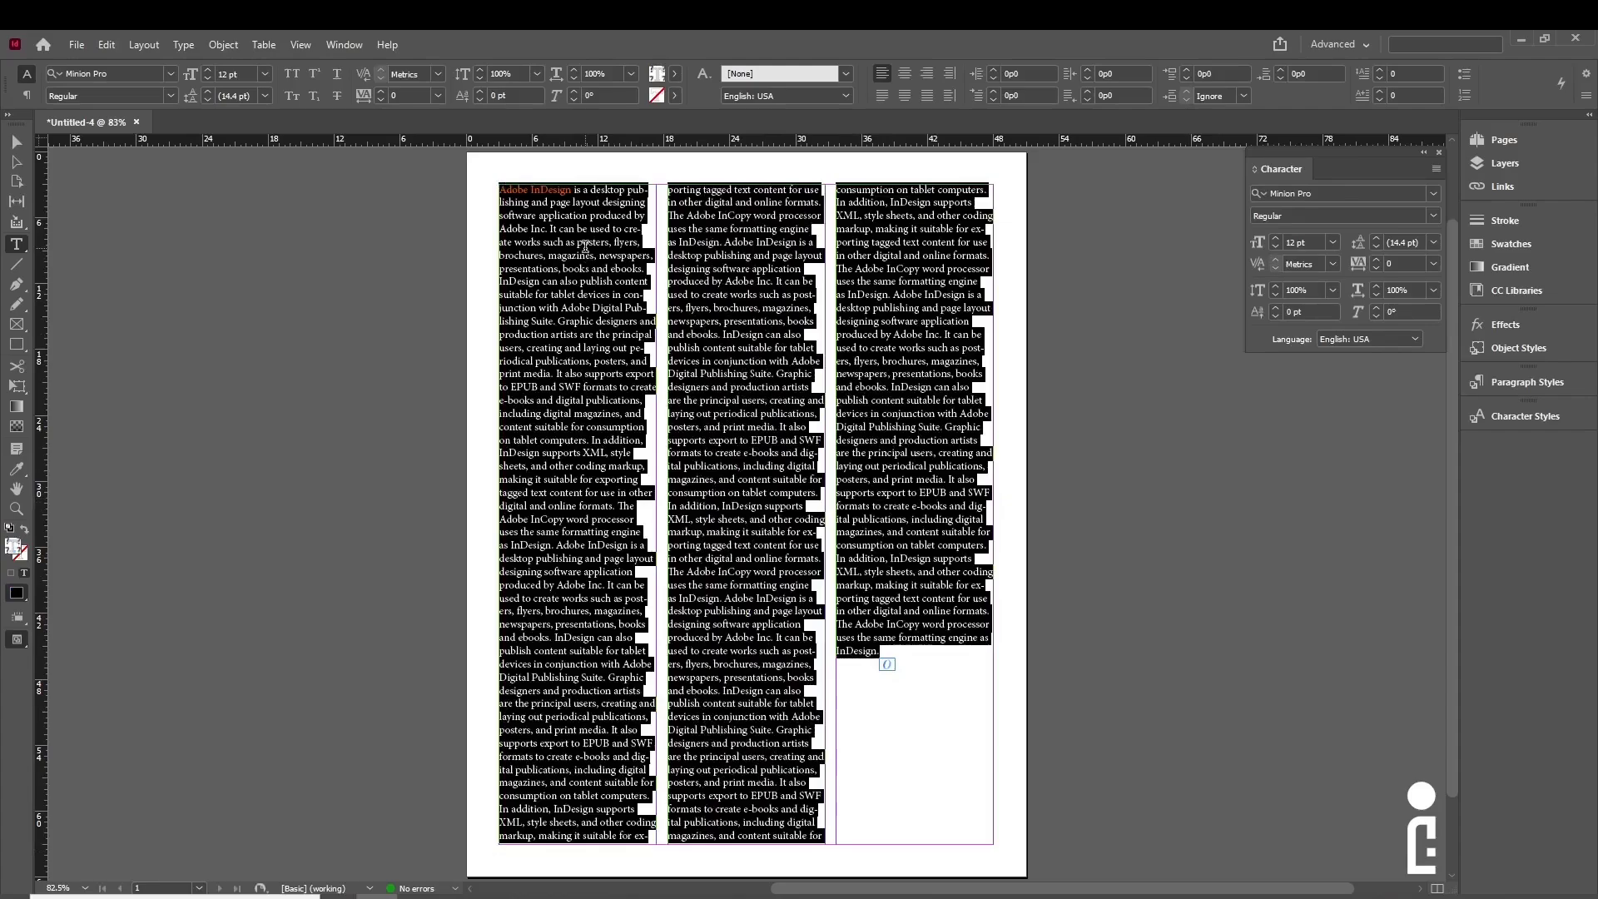
key(ctrl+t)
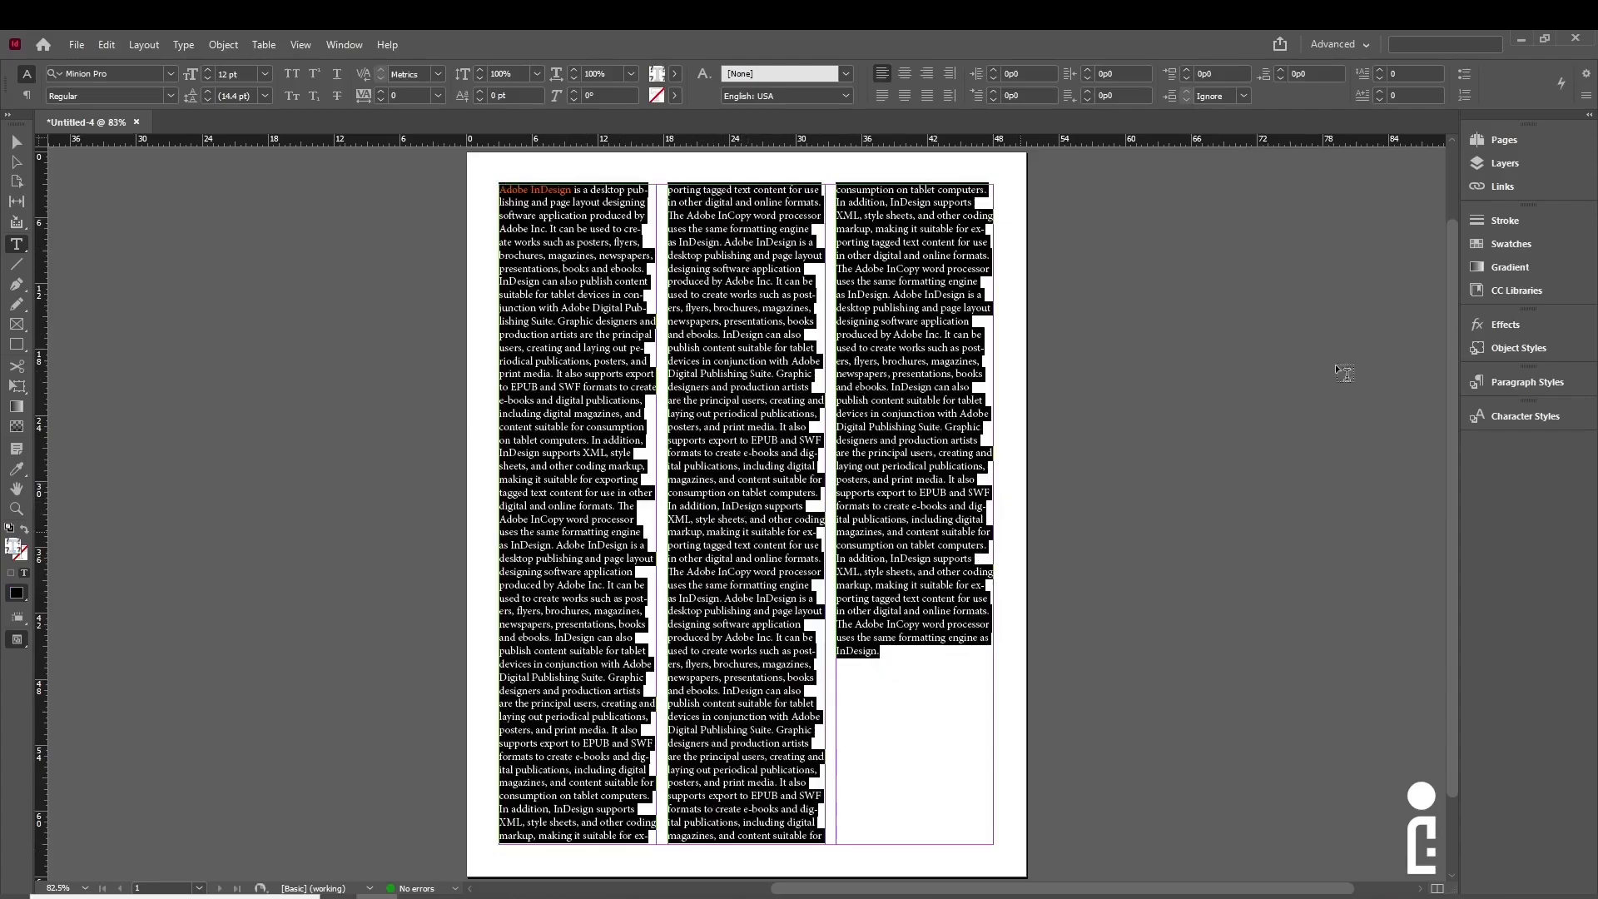
- Reopen the Character panel from Window > Type & Tables and move it nearer the page
click(348, 49)
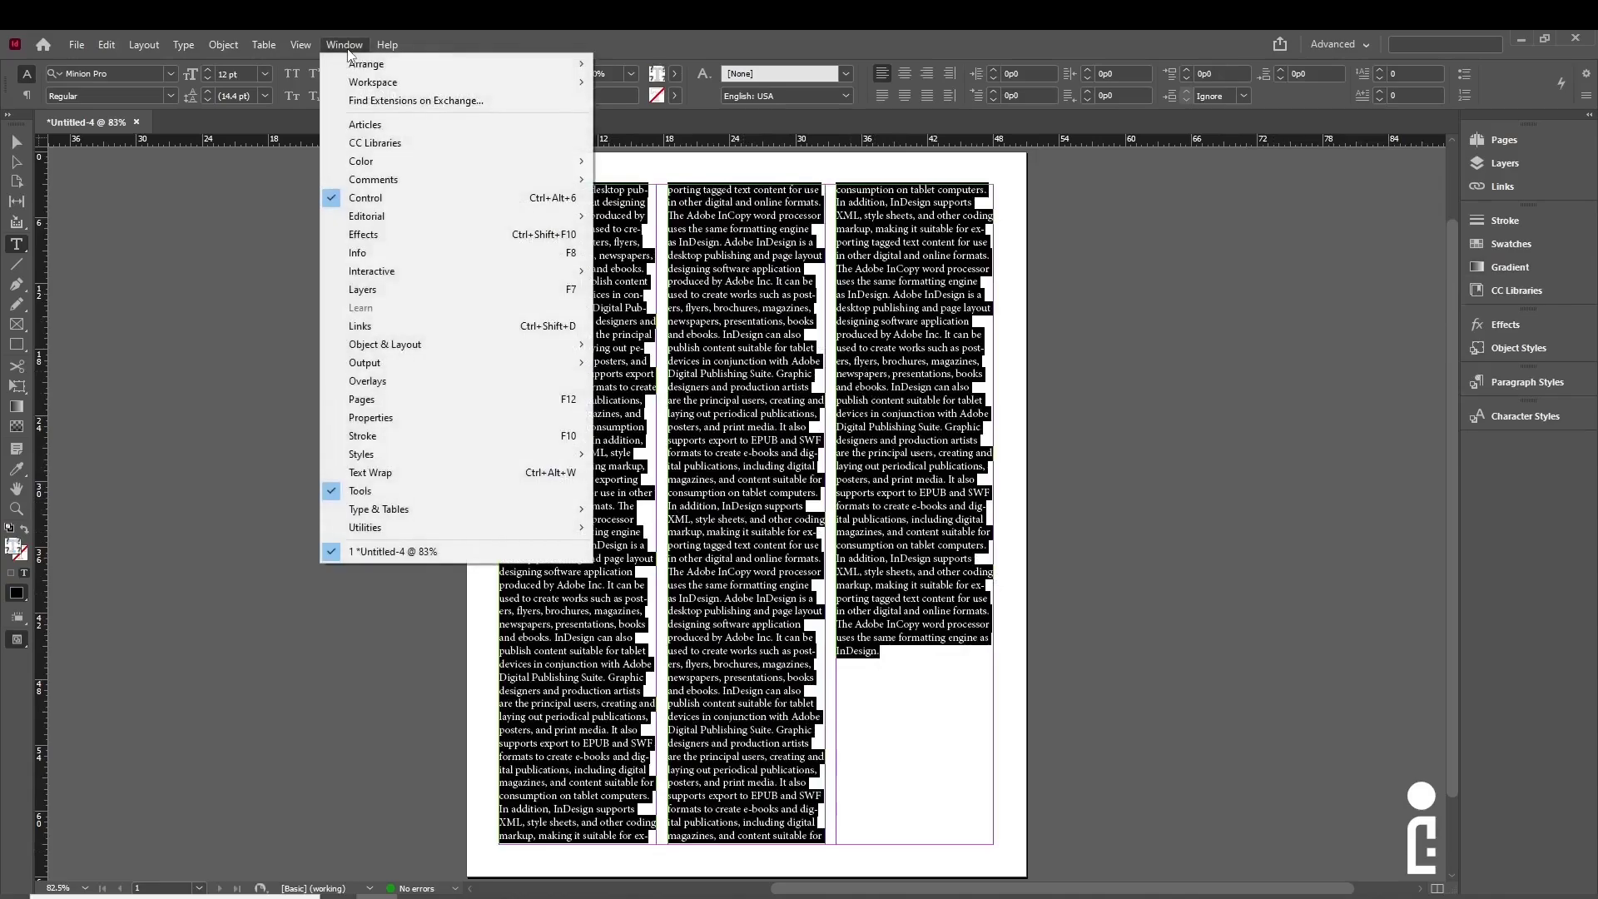
mouse_move(464, 516)
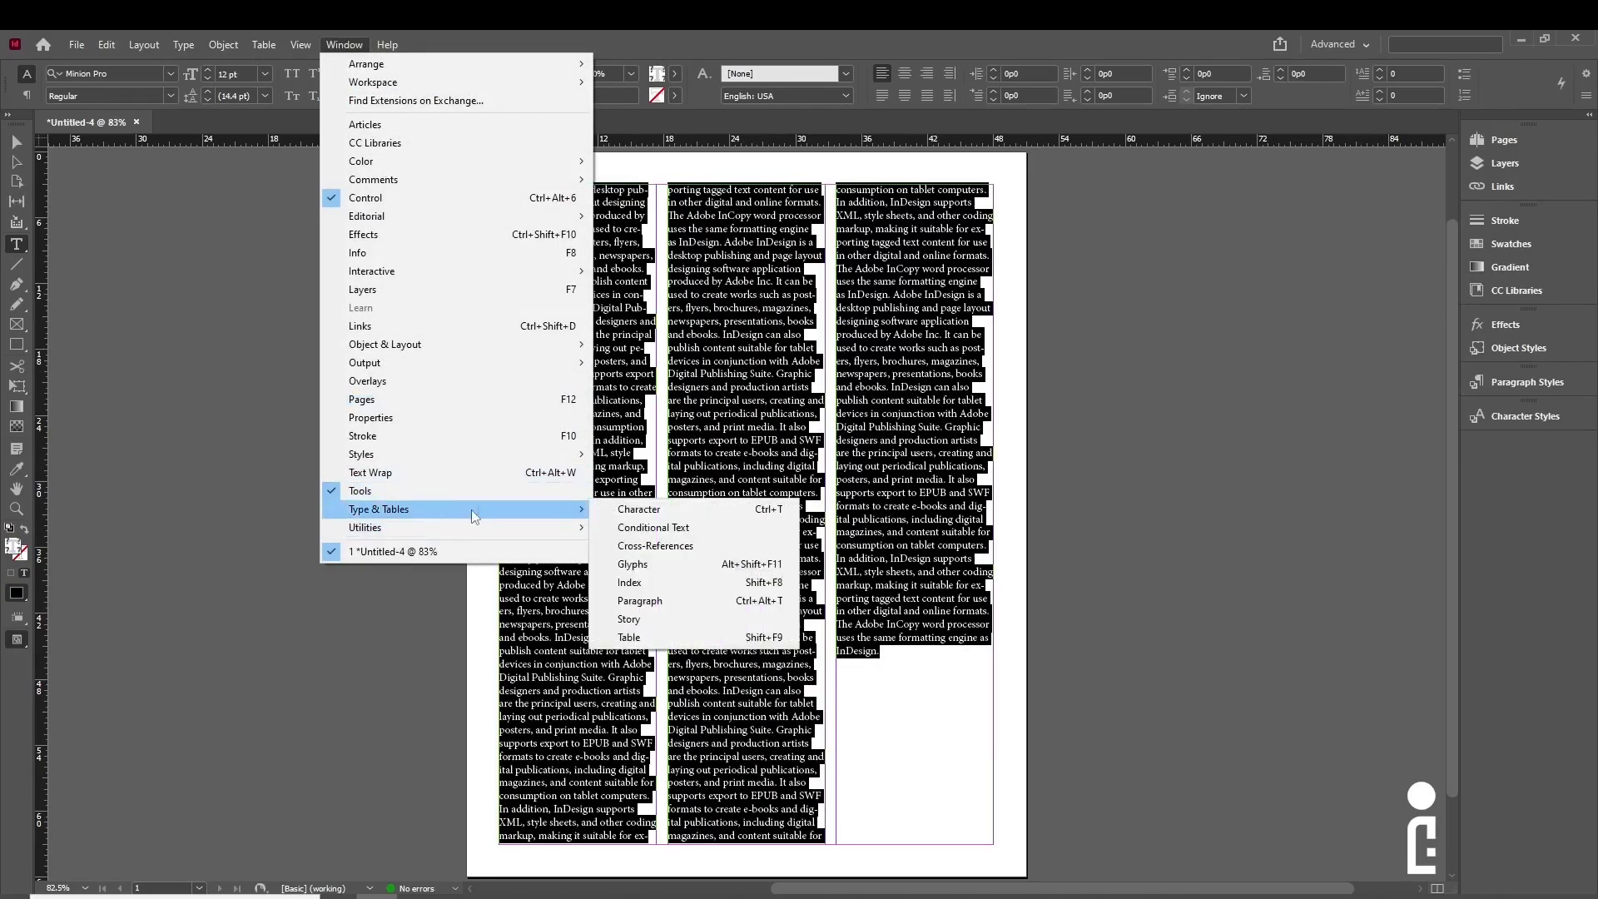
click(640, 511)
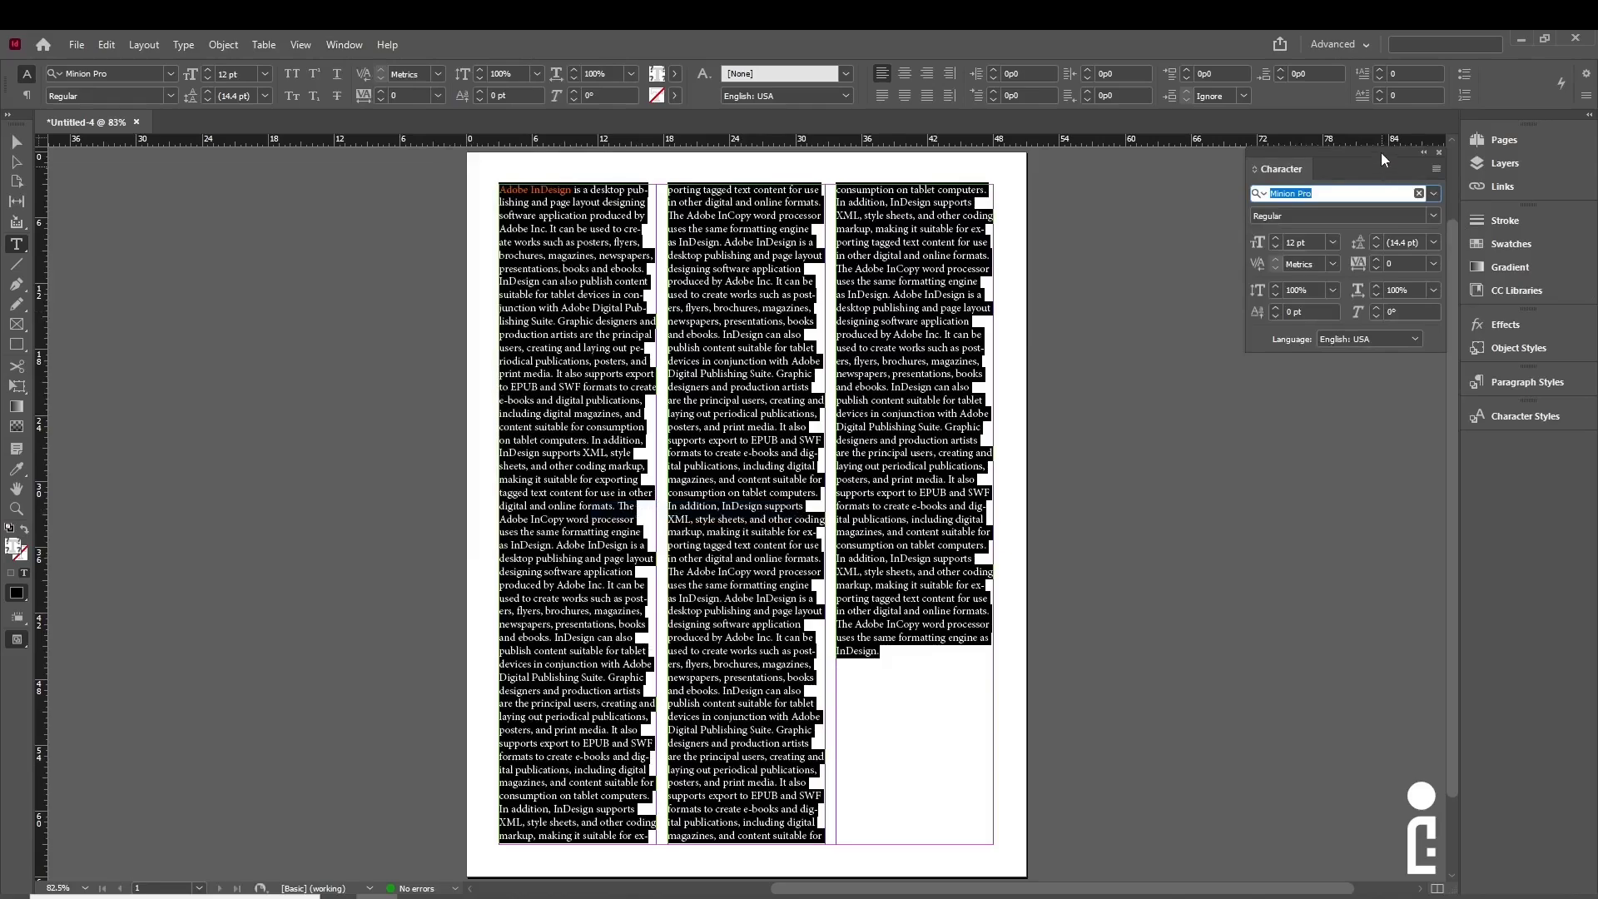
drag(1351, 147, 1324, 227)
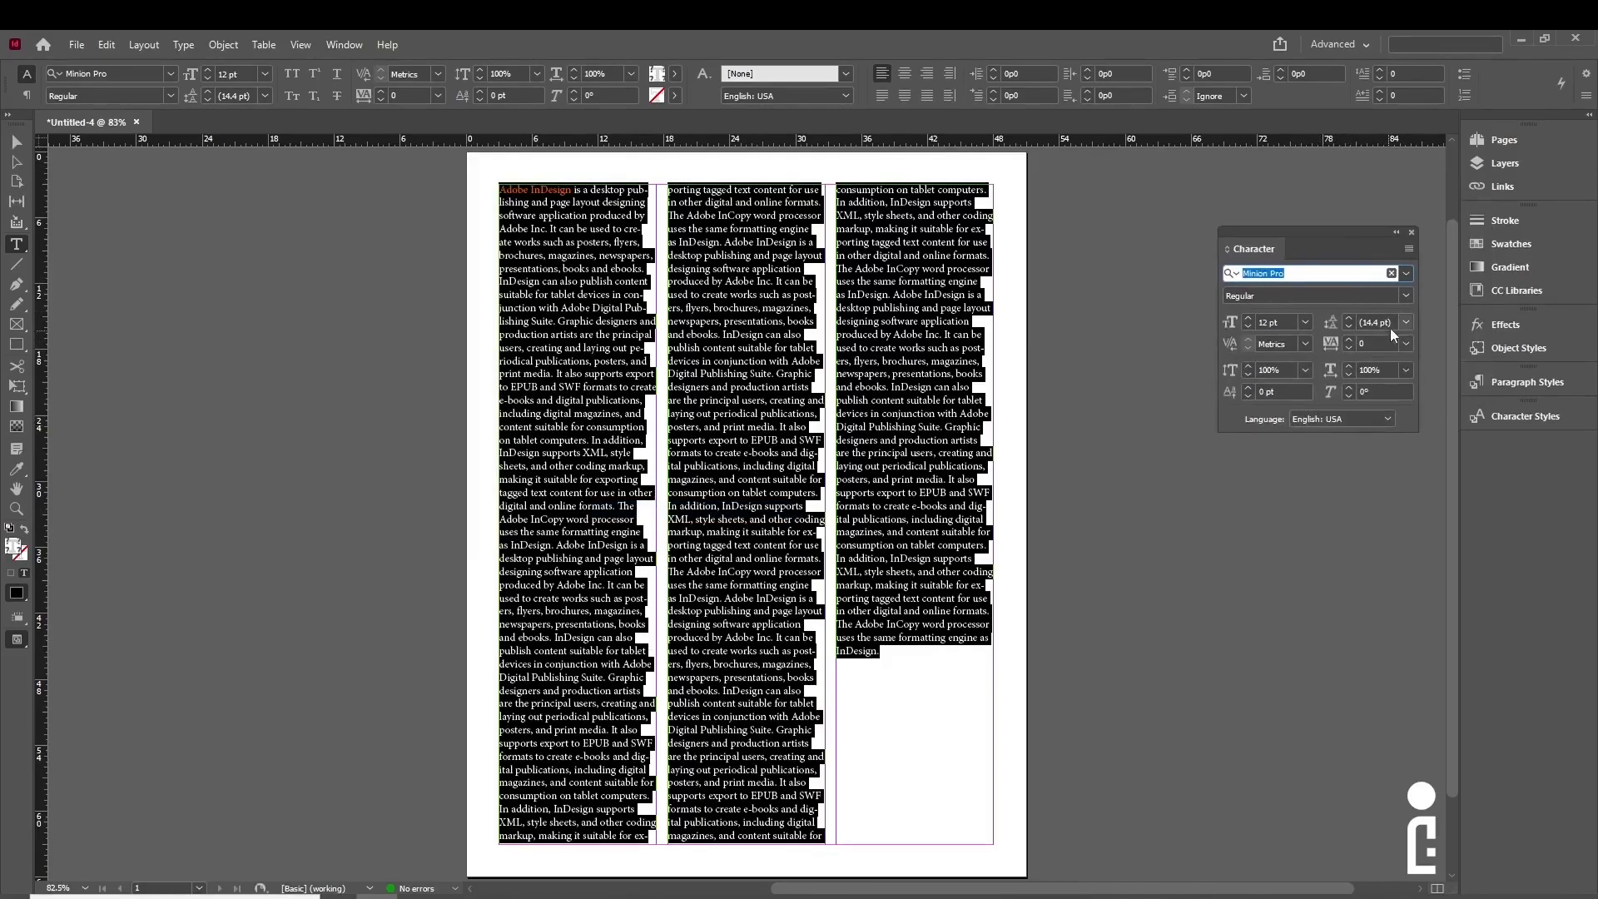
- Set the whole story's font to Cambria in the Character panel
click(1406, 273)
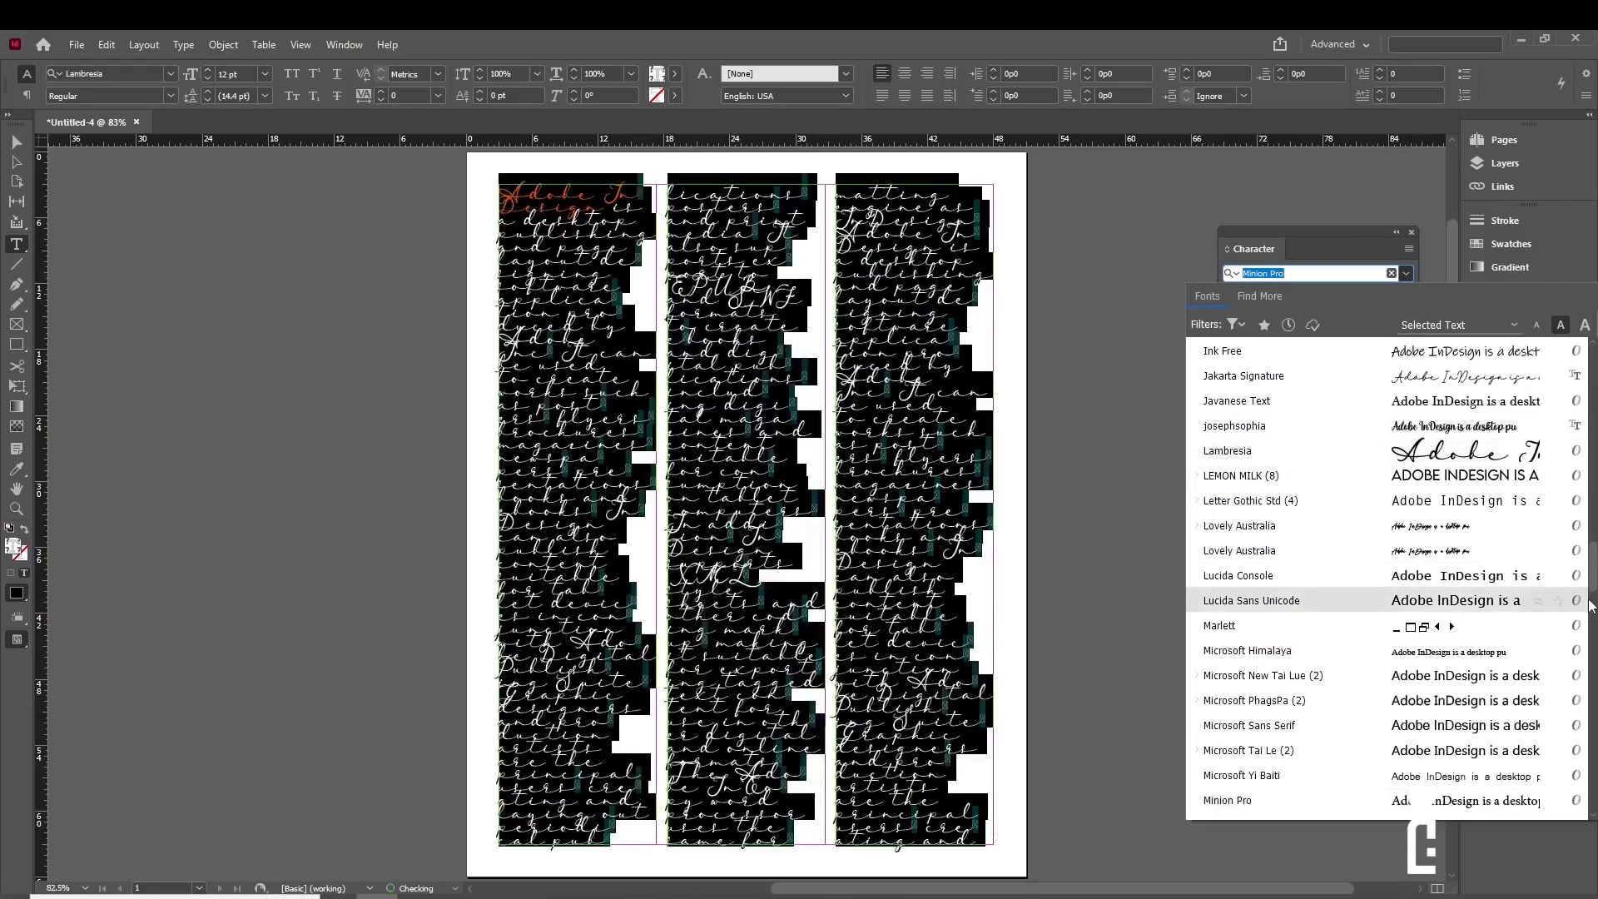
drag(1591, 586, 1593, 445)
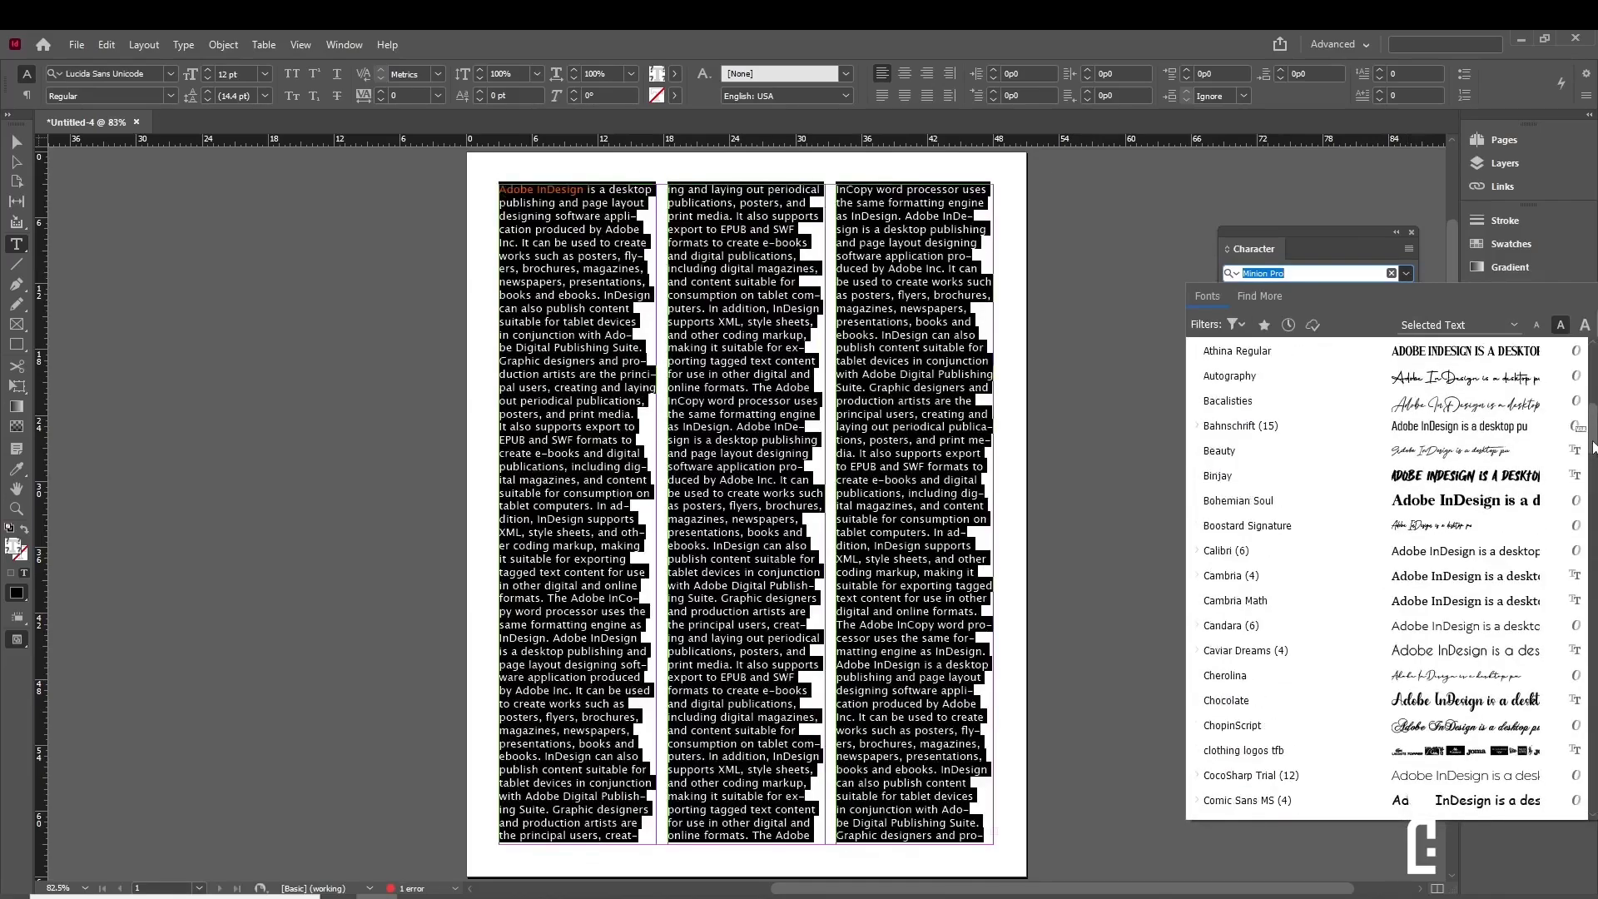
click(1403, 576)
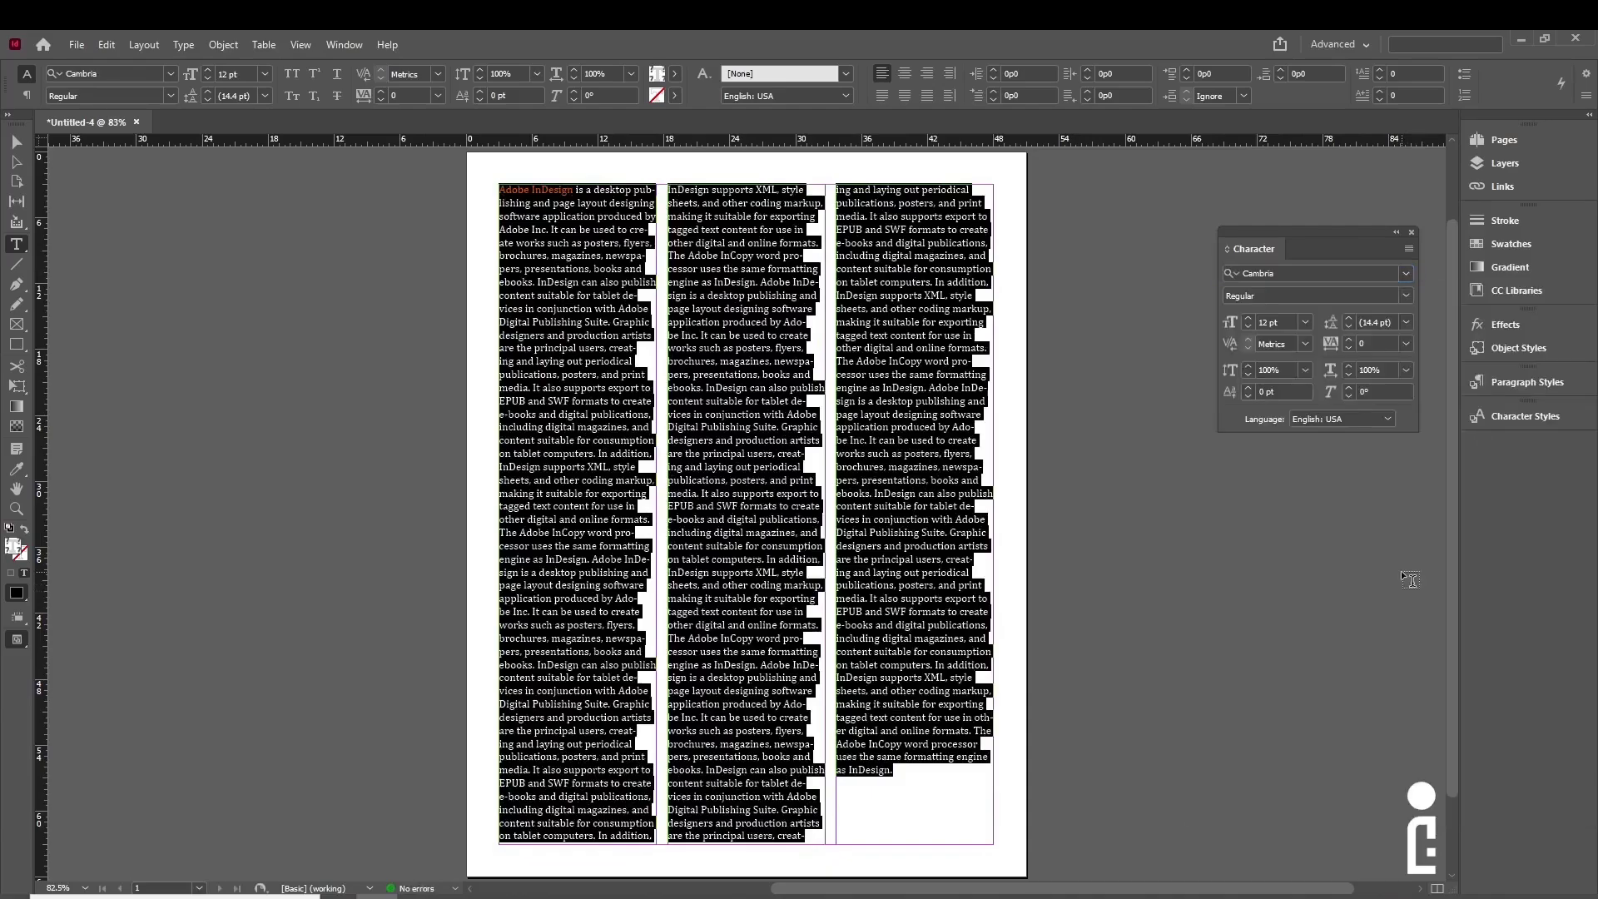
- Try font sizes from 8 pt to 12 pt, settling on 11 pt
click(1248, 326)
click(1249, 326)
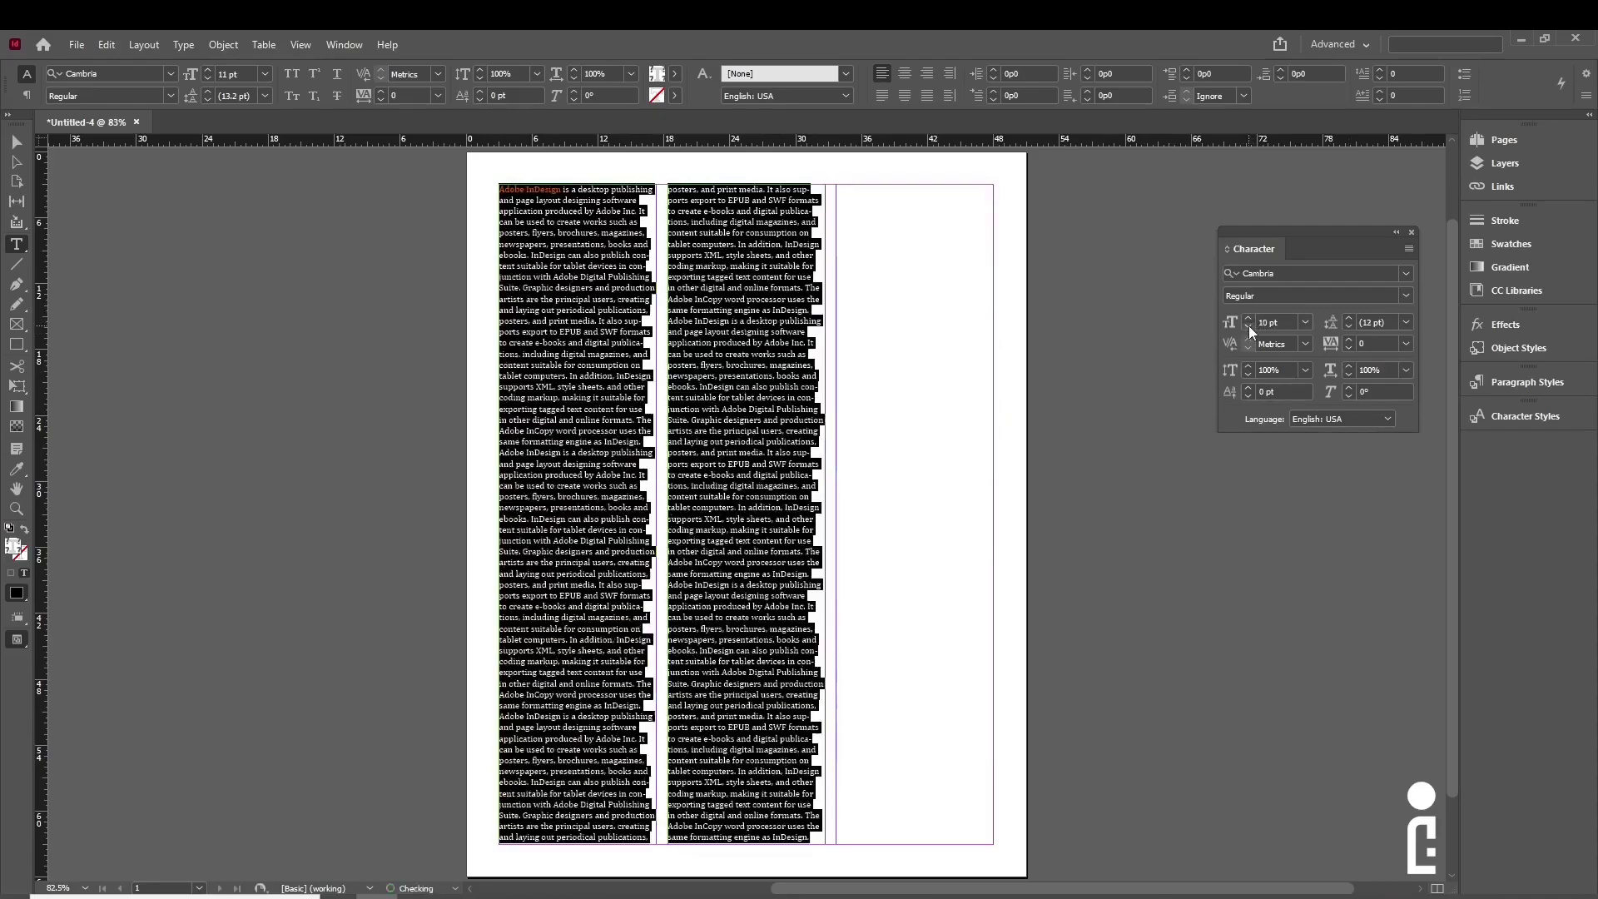
click(1248, 326)
click(1248, 326)
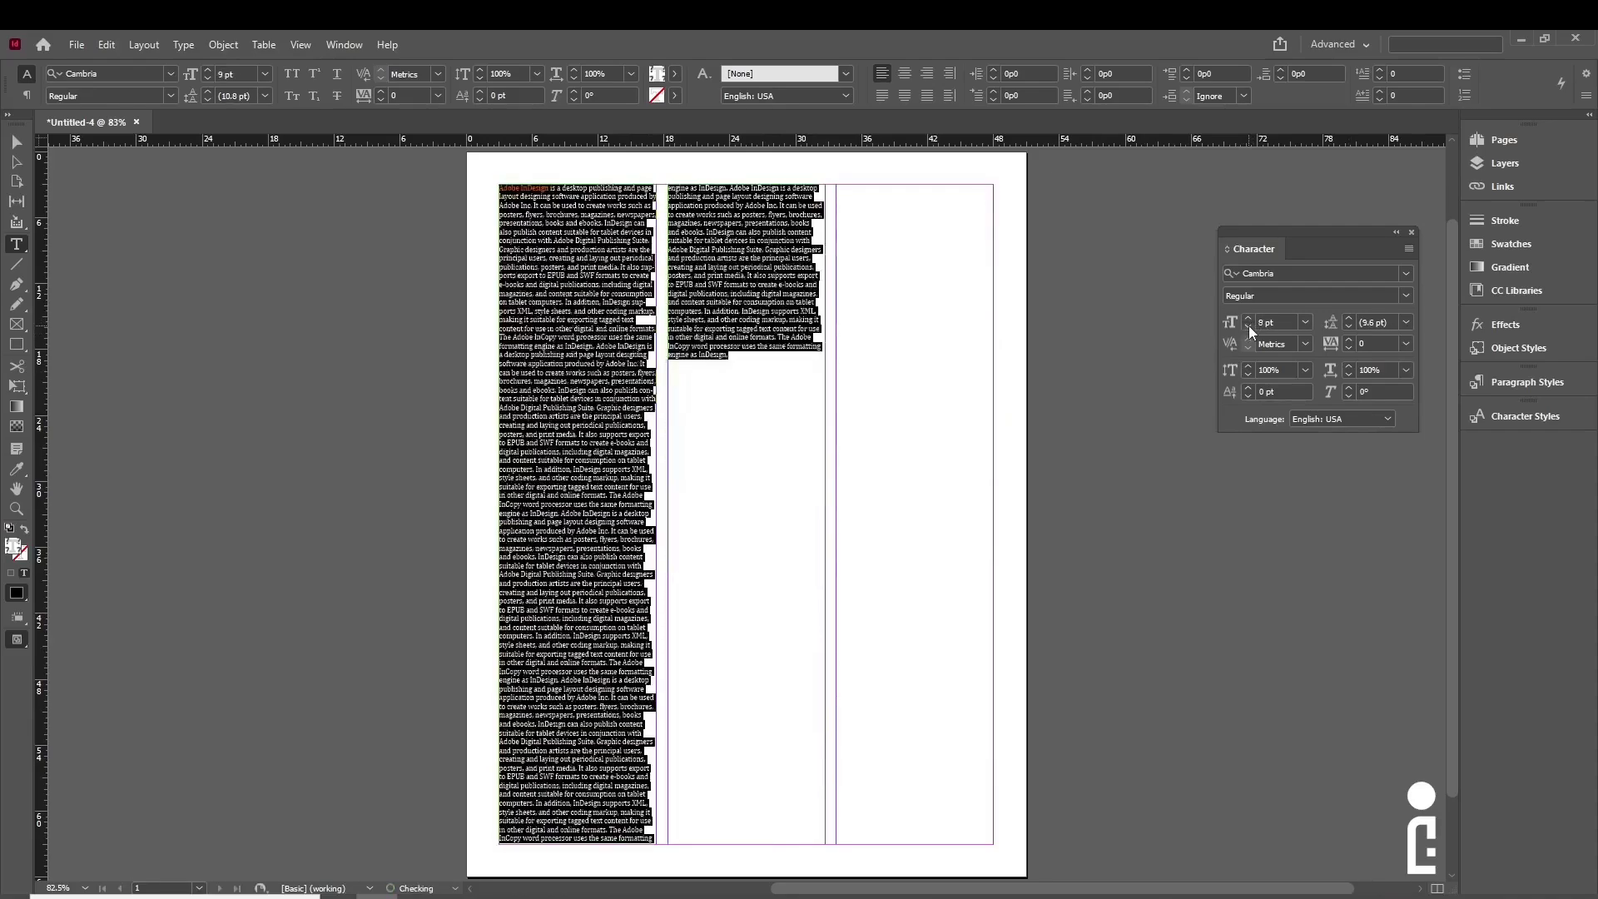
click(1248, 319)
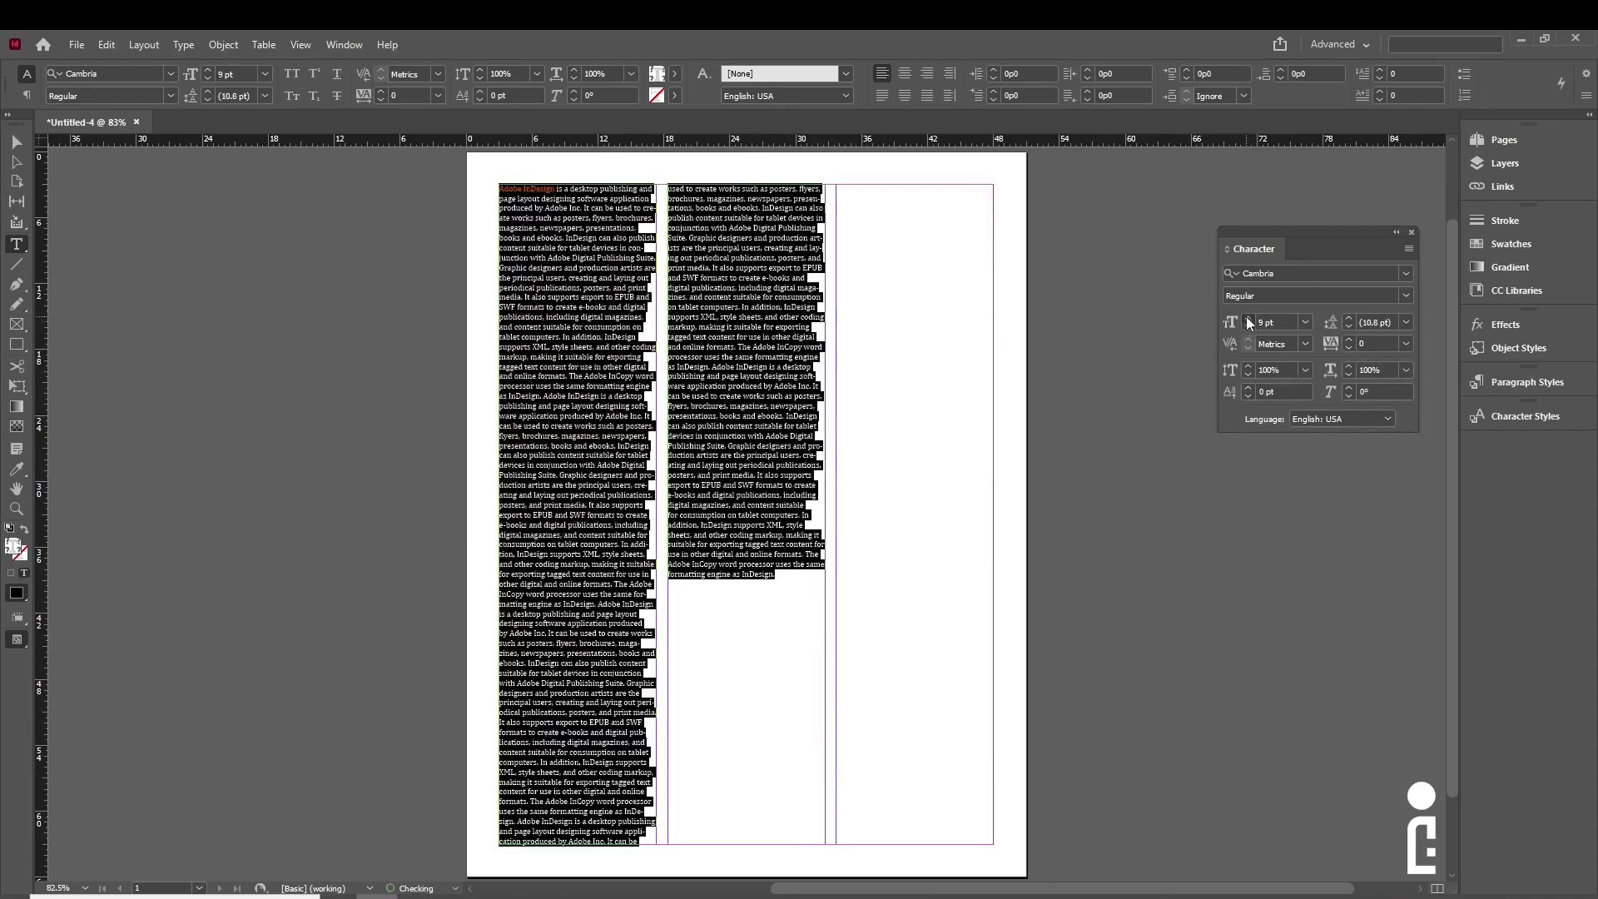
click(1247, 319)
click(1248, 319)
click(1248, 319)
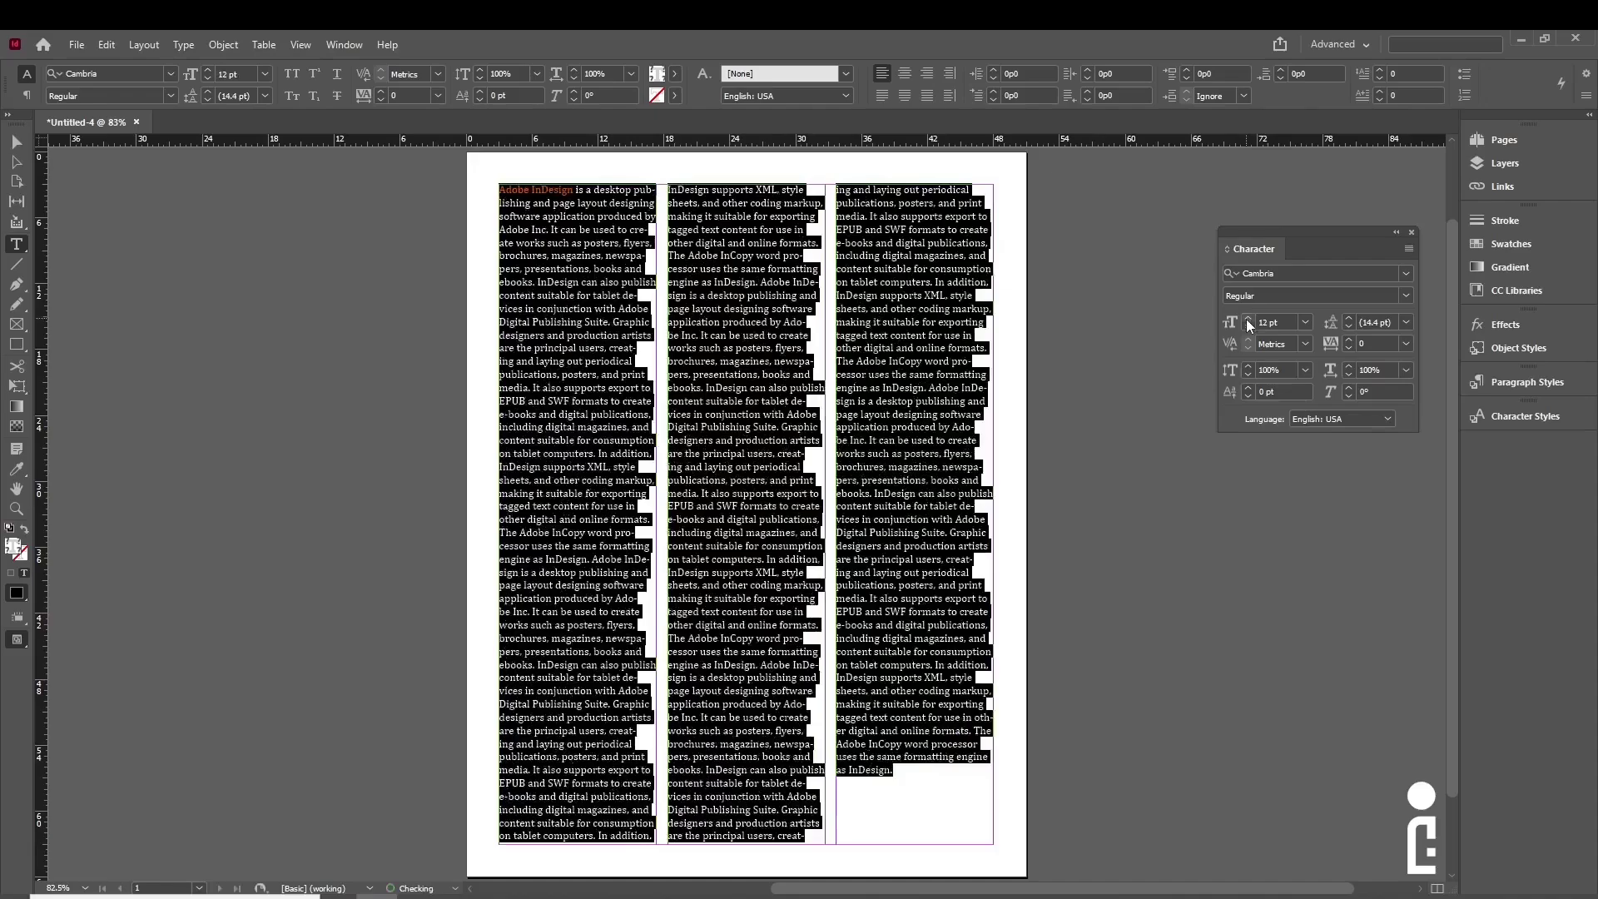
click(1248, 324)
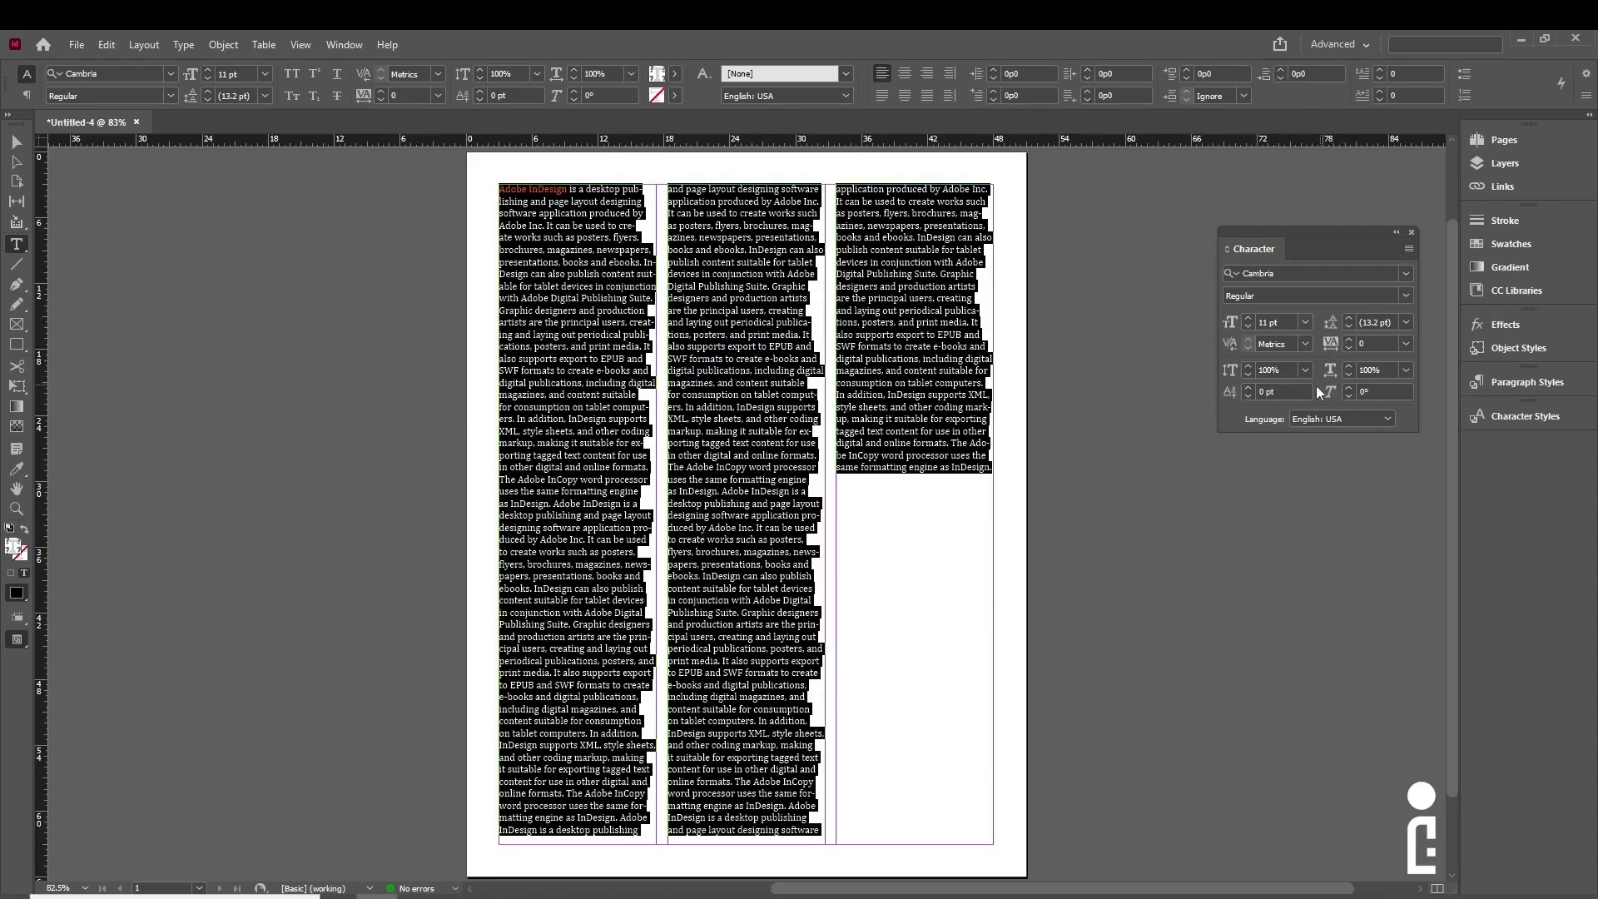
- Try leading values of 18, 30, 6 pt and Auto, ending on 6 pt
click(1405, 322)
click(1387, 483)
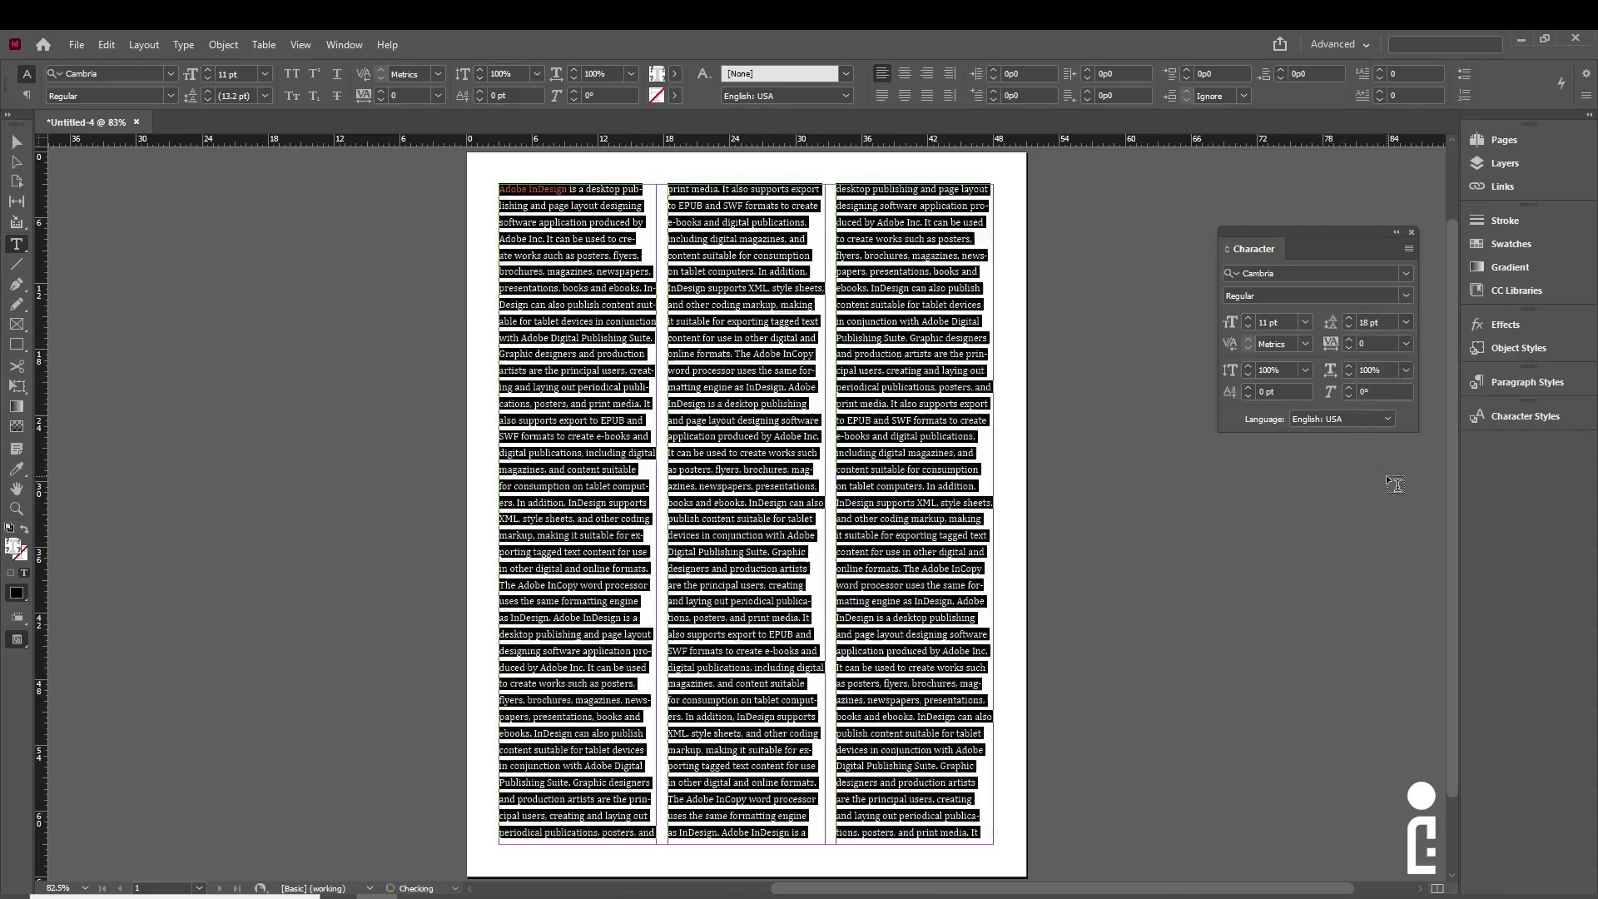
click(1405, 325)
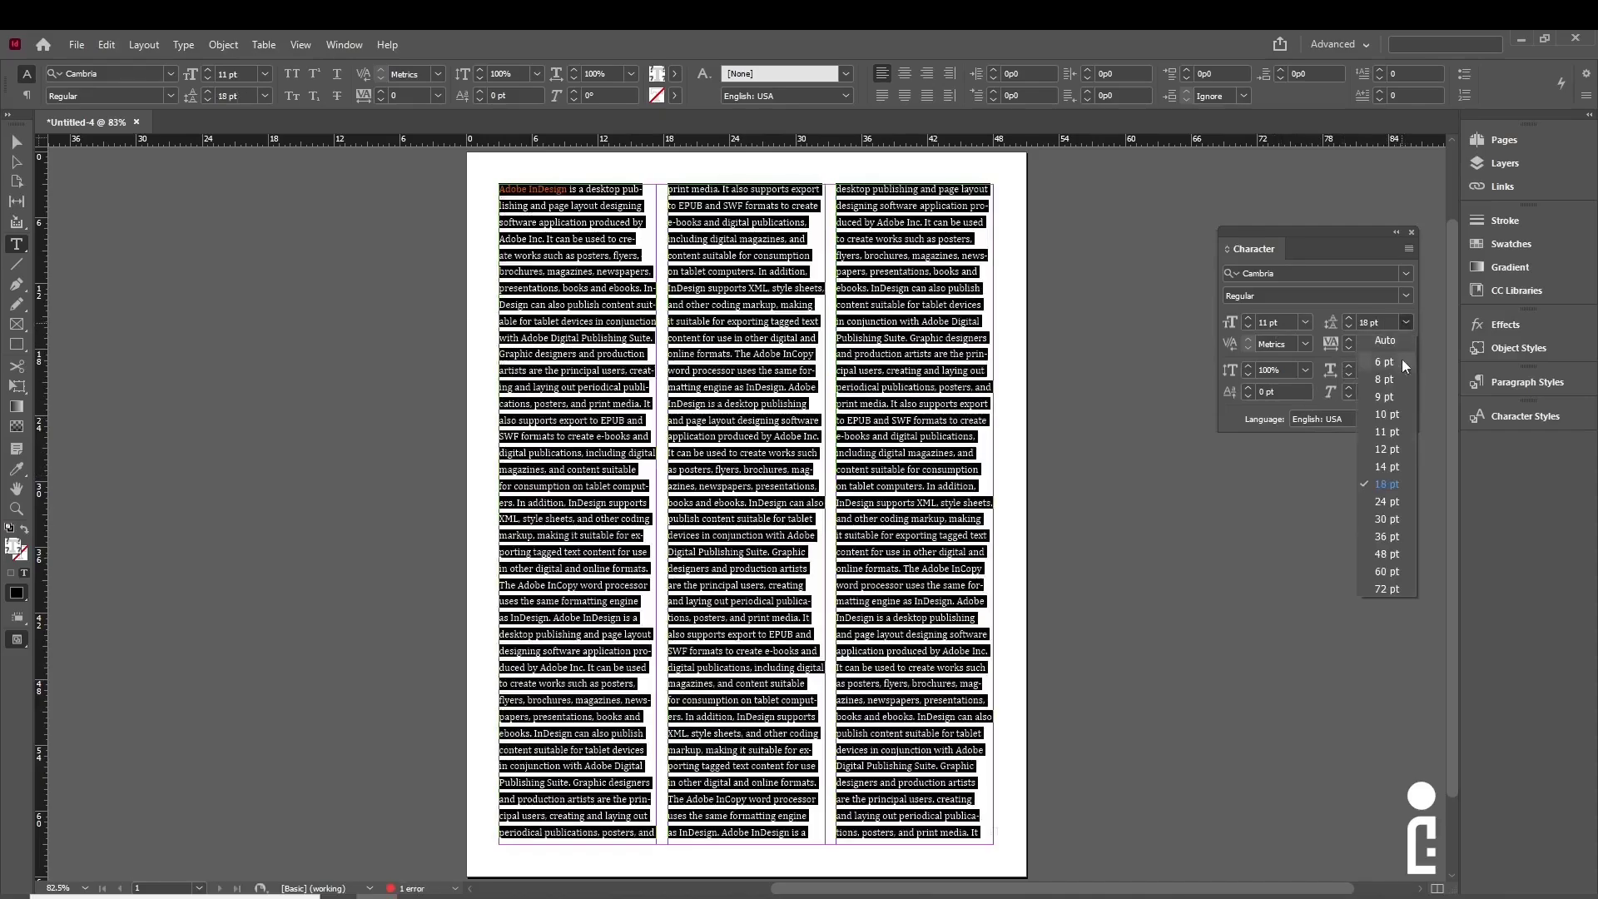
click(1400, 512)
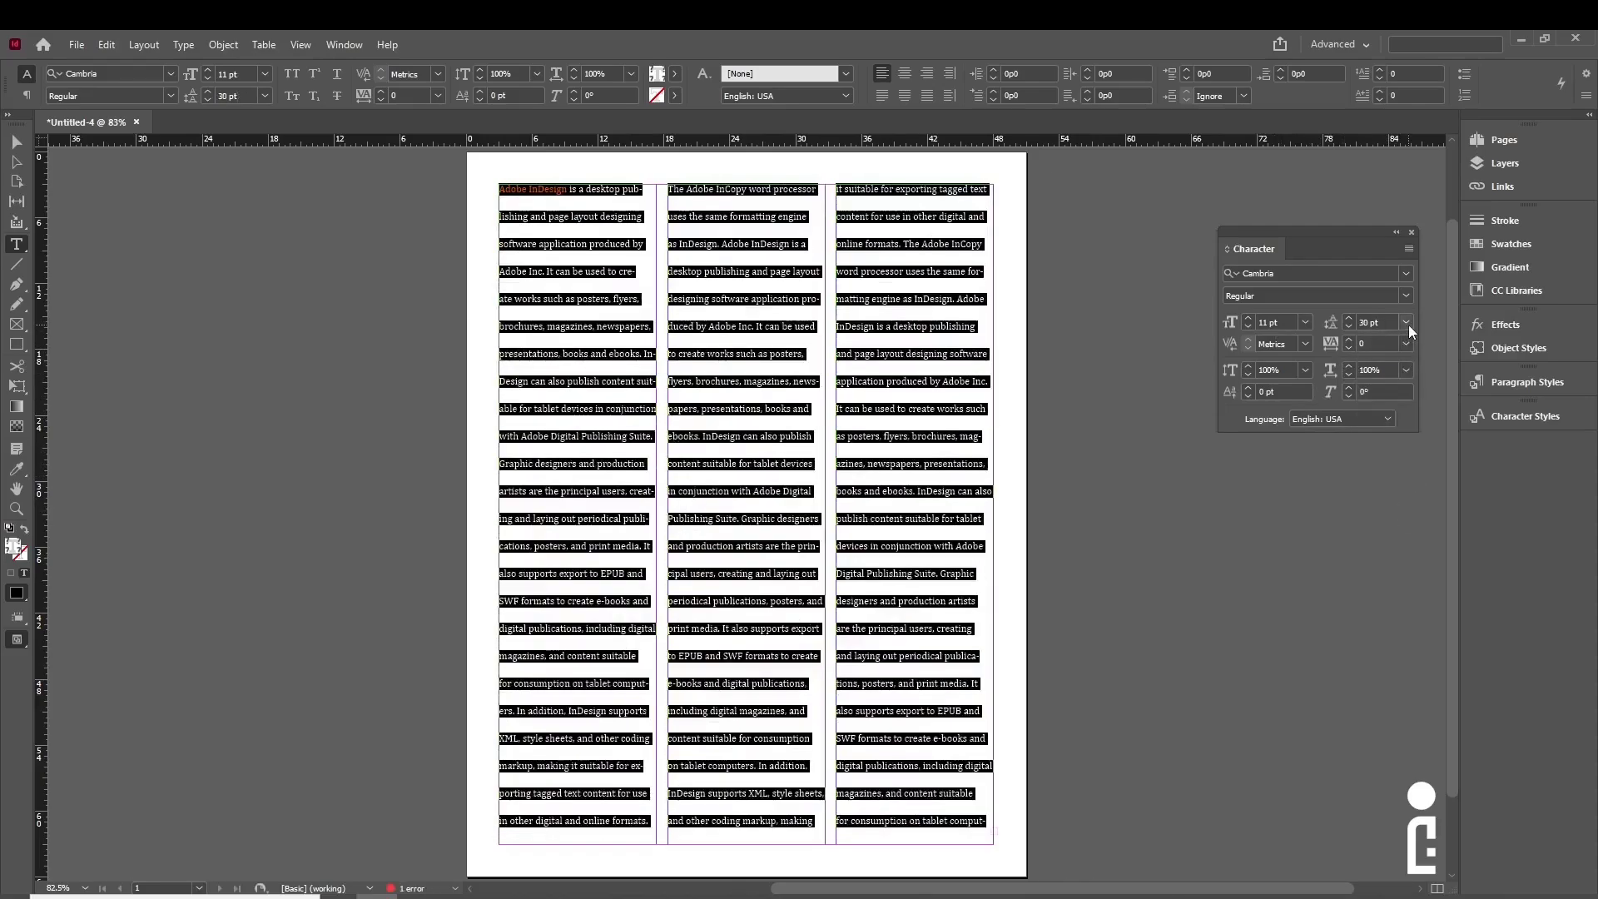
click(1406, 324)
click(1397, 358)
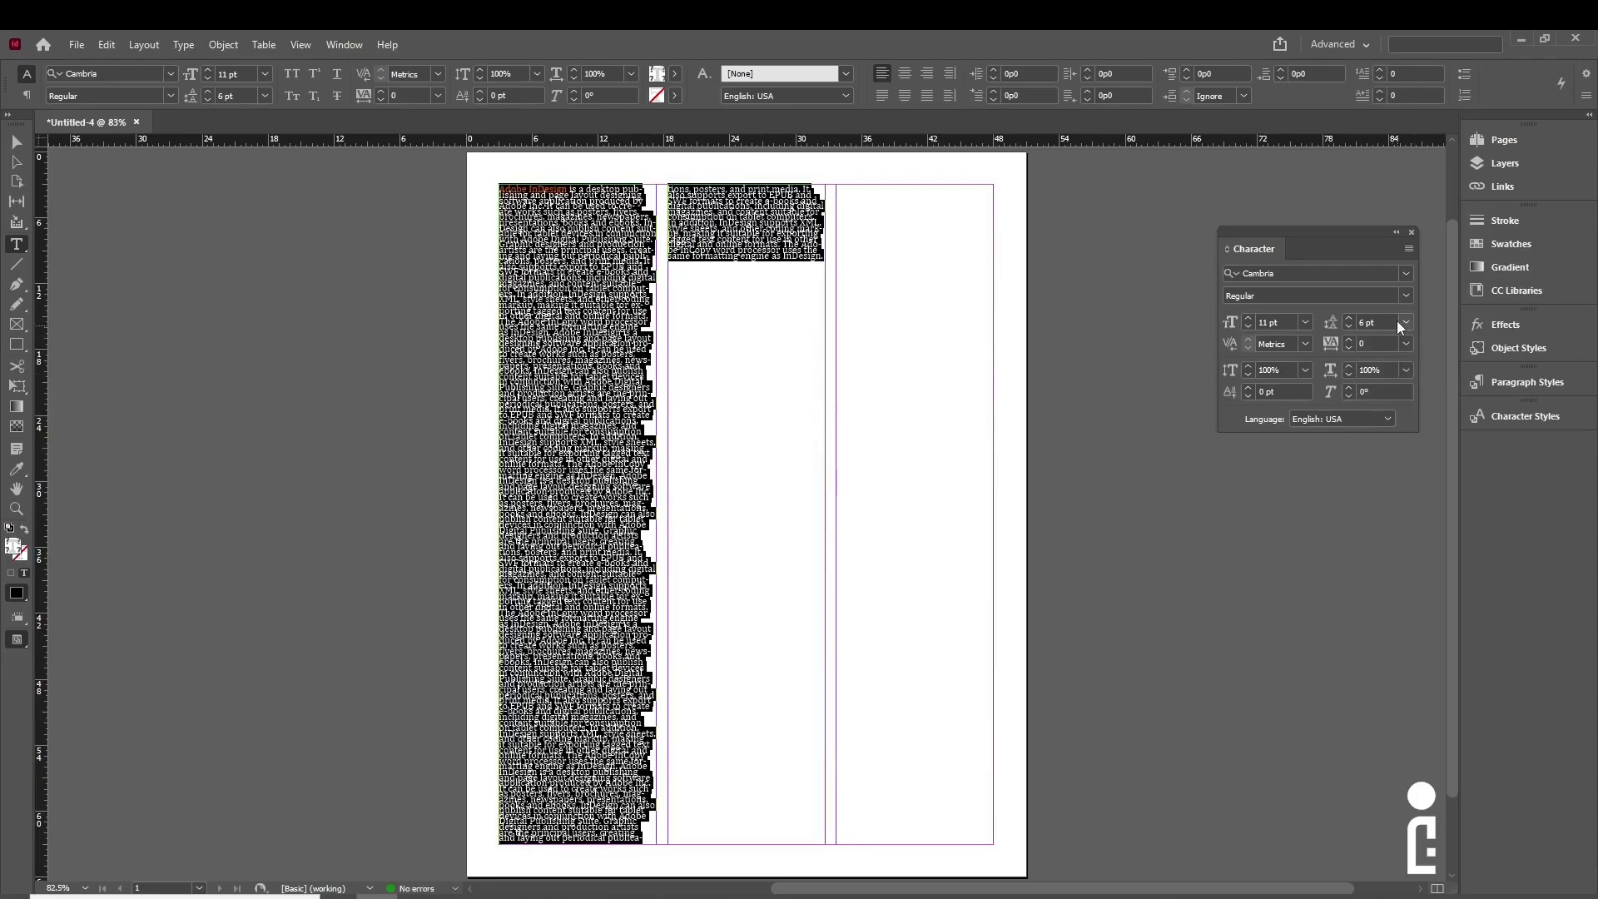
click(1405, 324)
click(1391, 338)
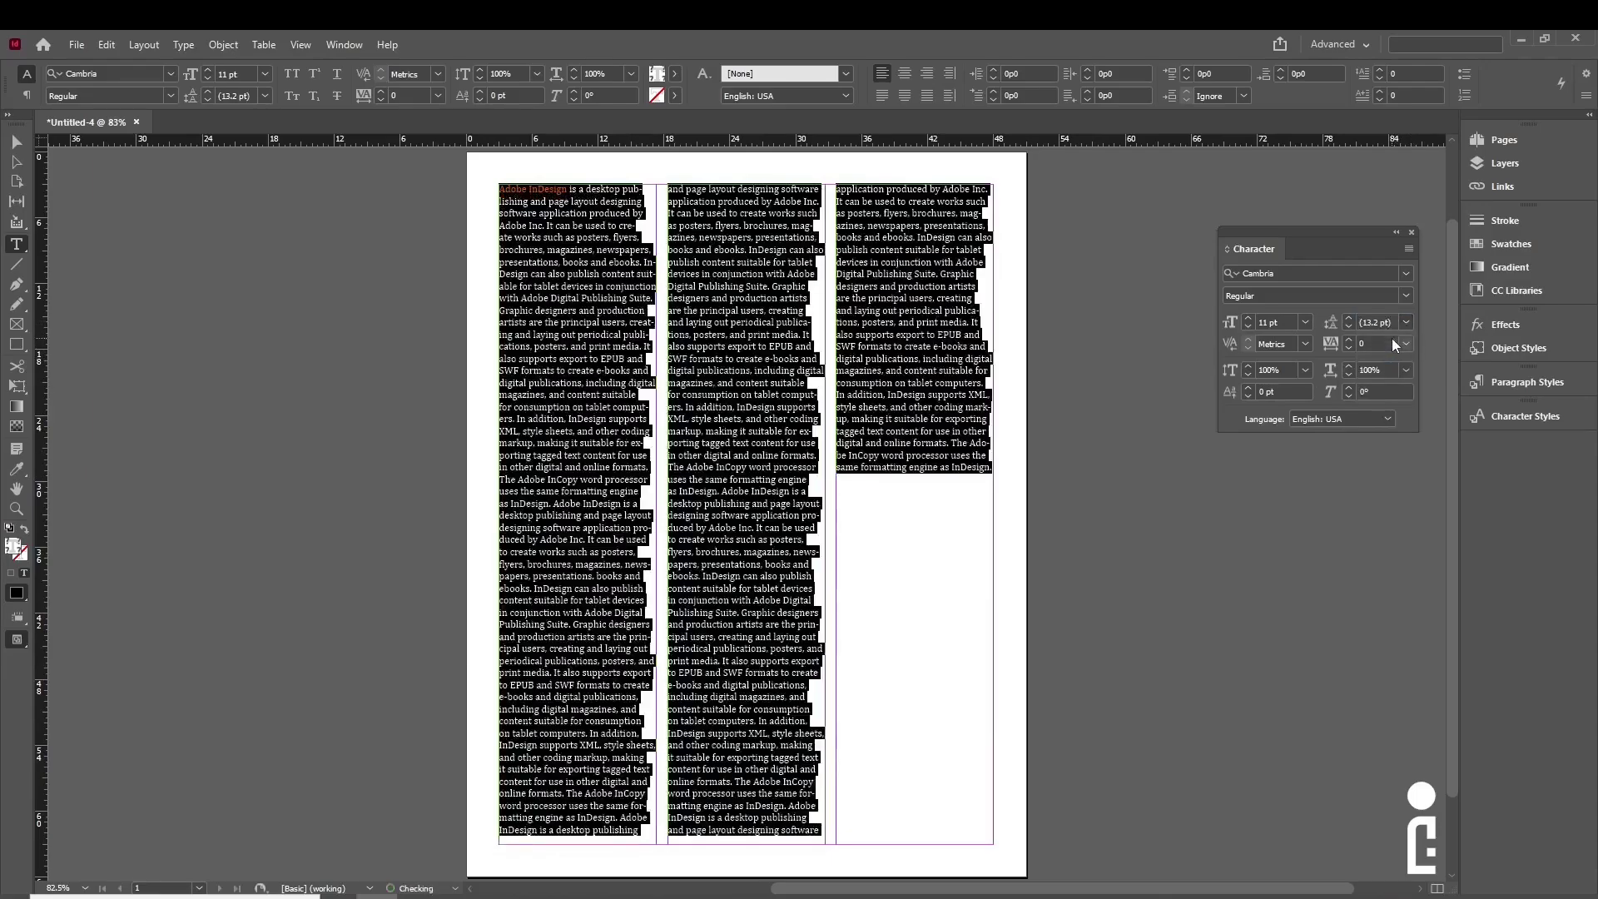
click(1403, 326)
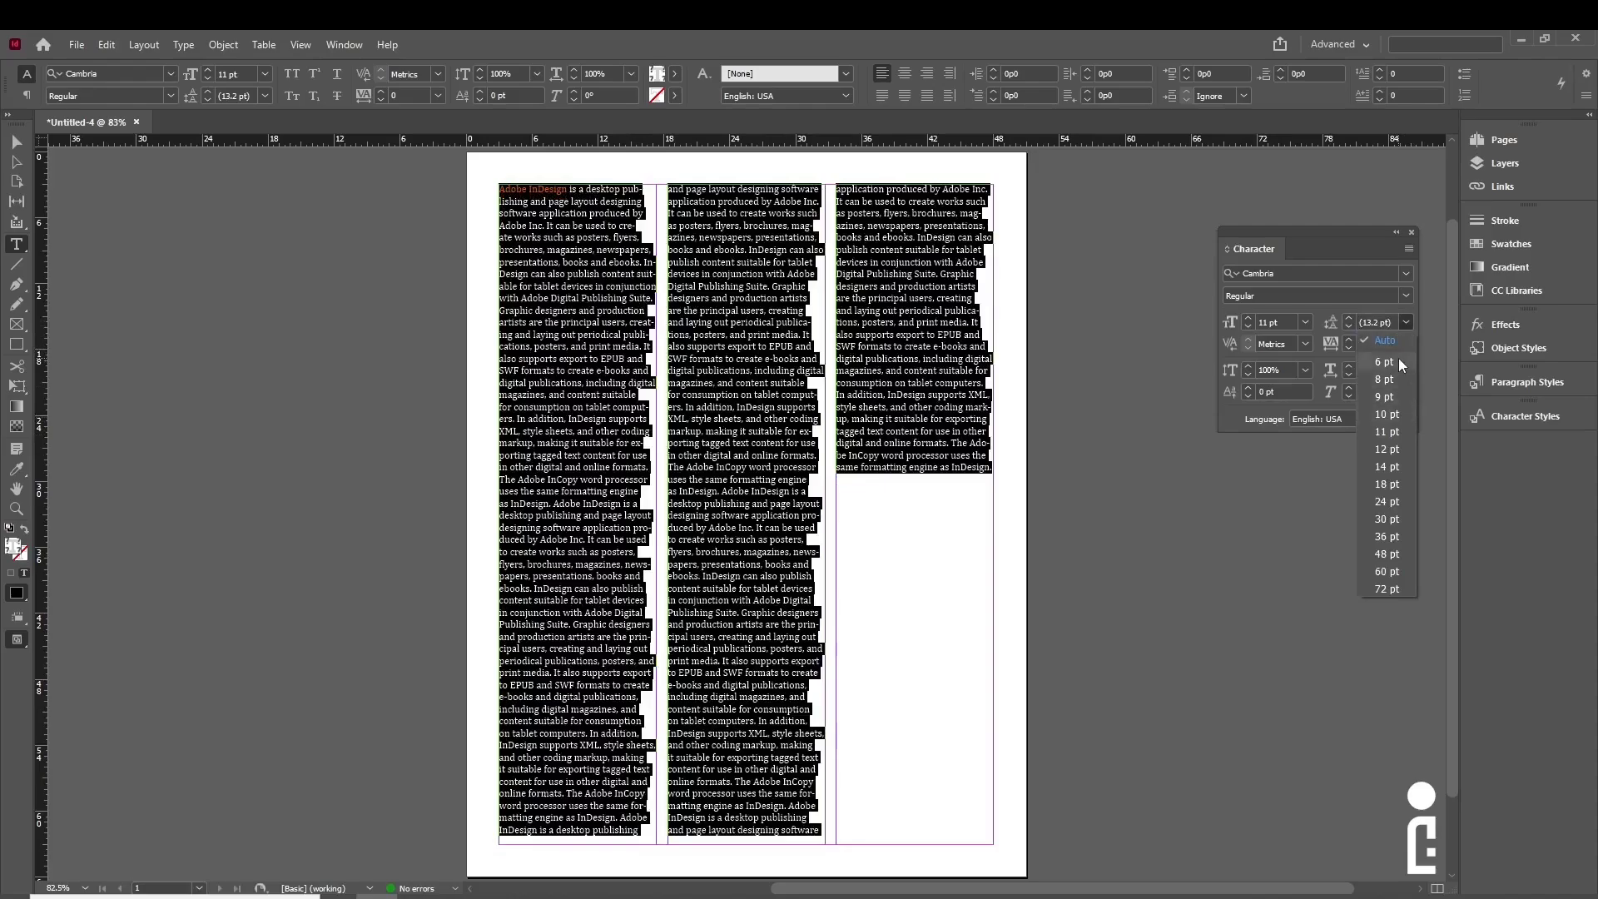
click(1400, 363)
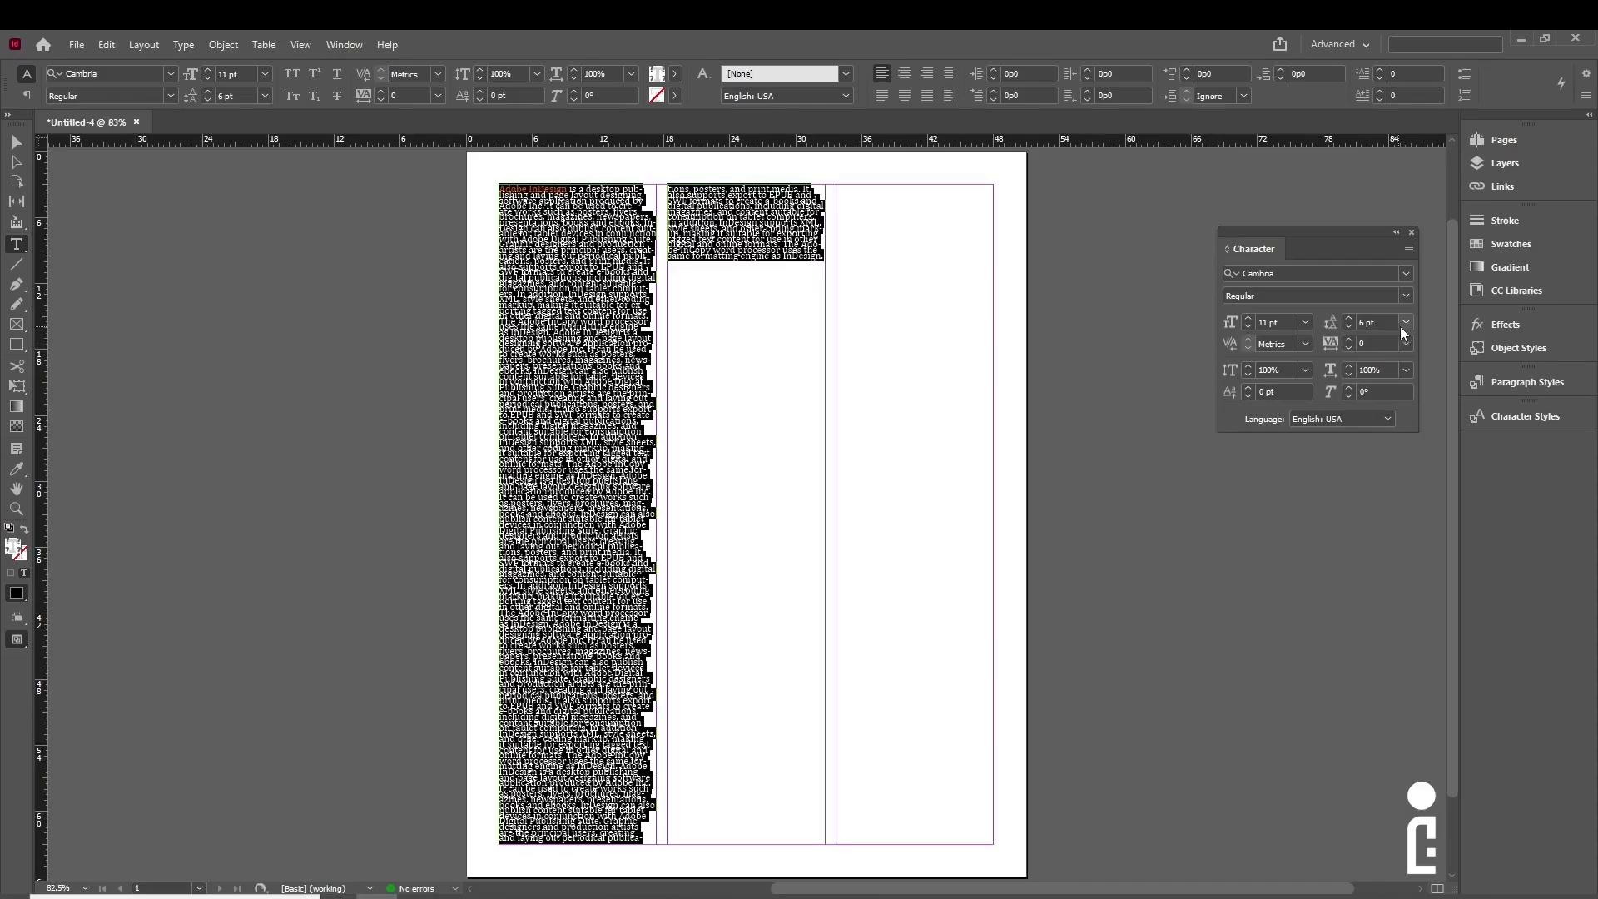
click(772, 354)
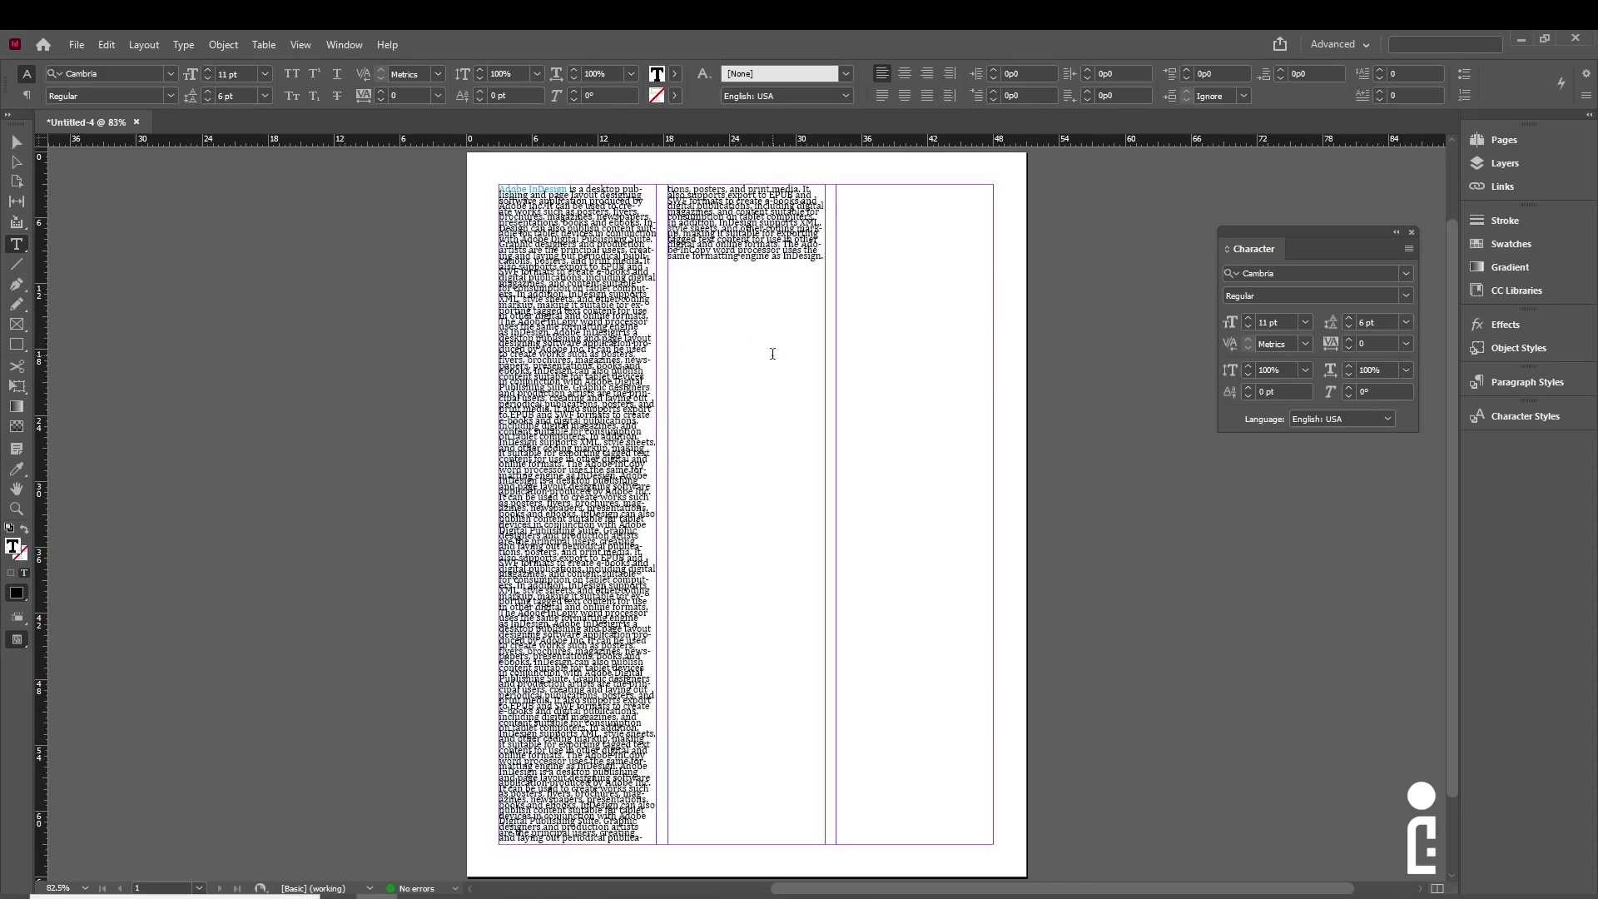
- Select all story text, try 12, 14 and 30 pt leading, then set it back to Auto
key(ctrl+a)
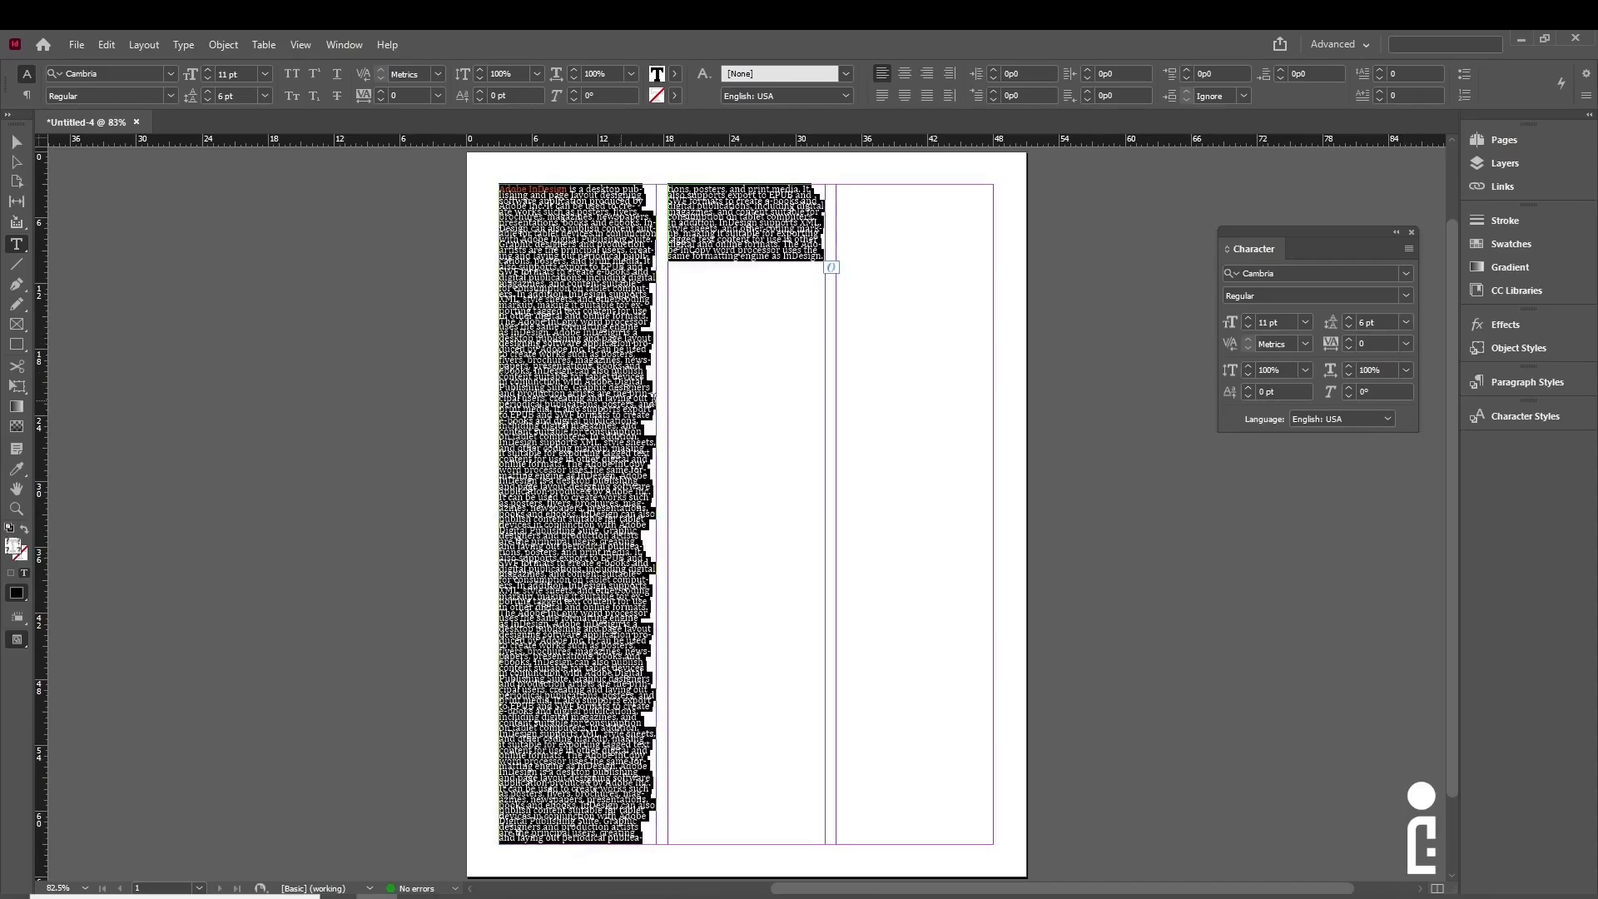
click(1409, 323)
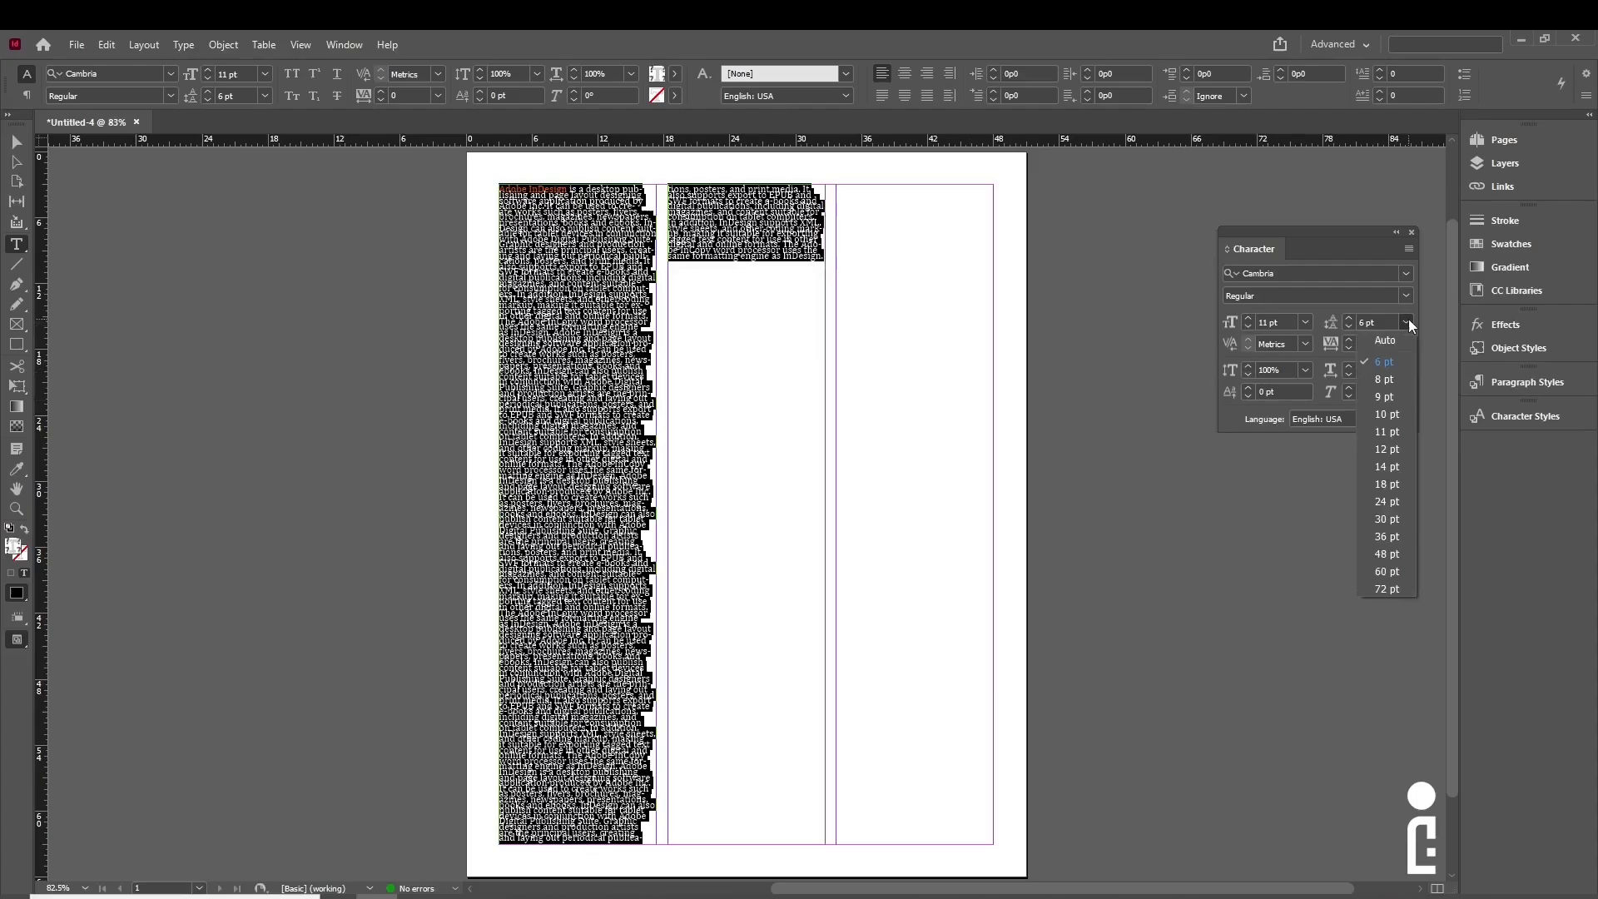
click(1399, 457)
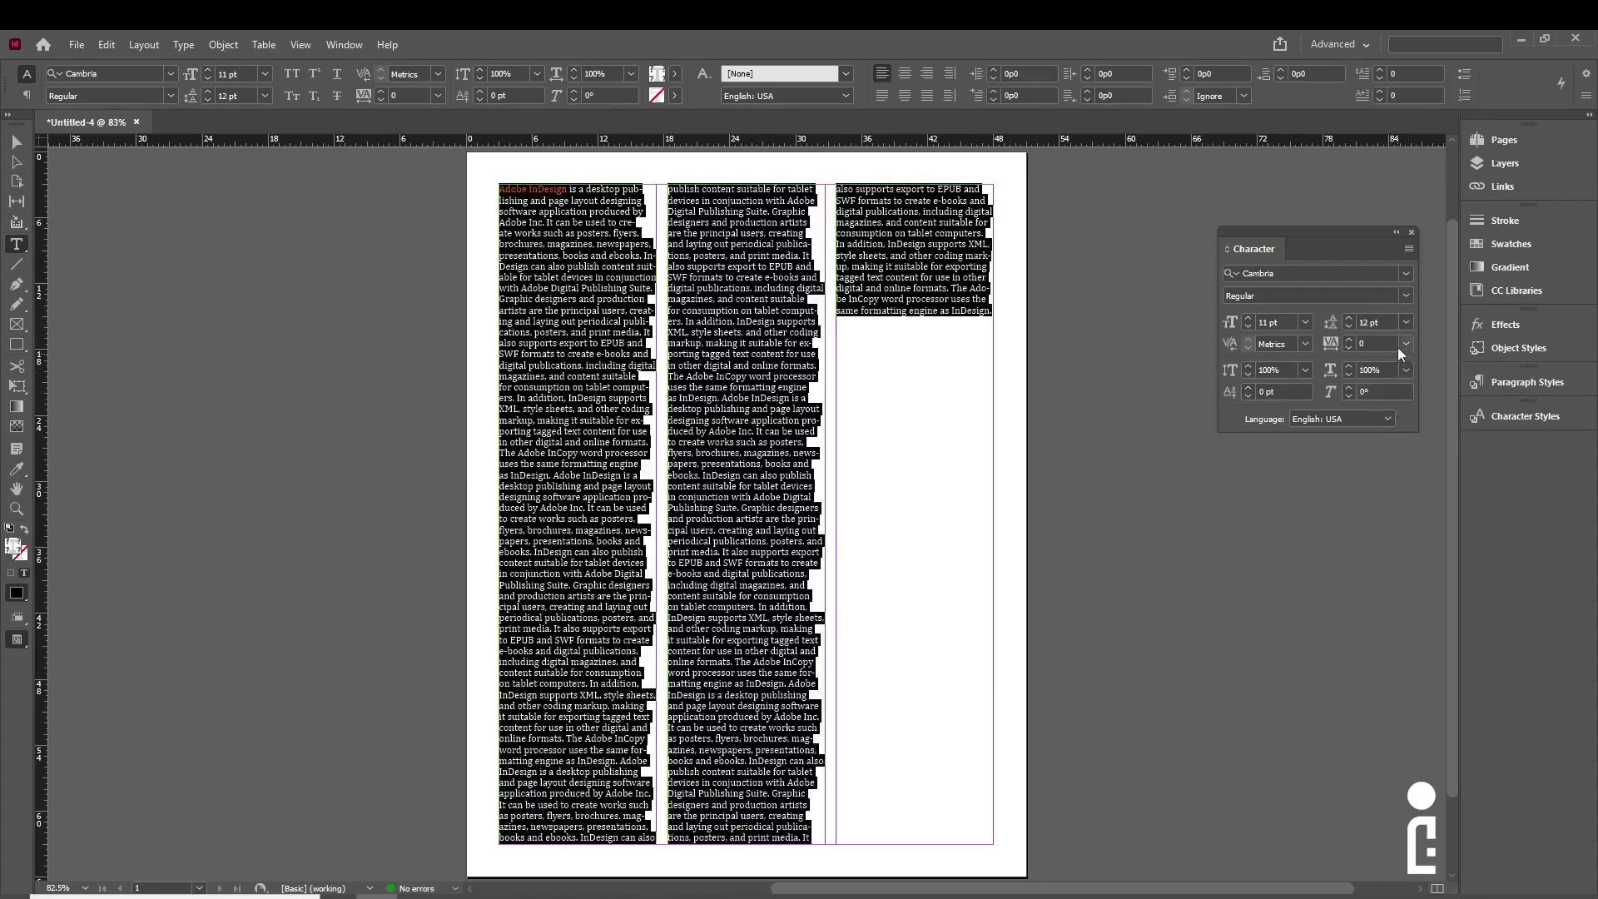
click(1406, 322)
click(1388, 466)
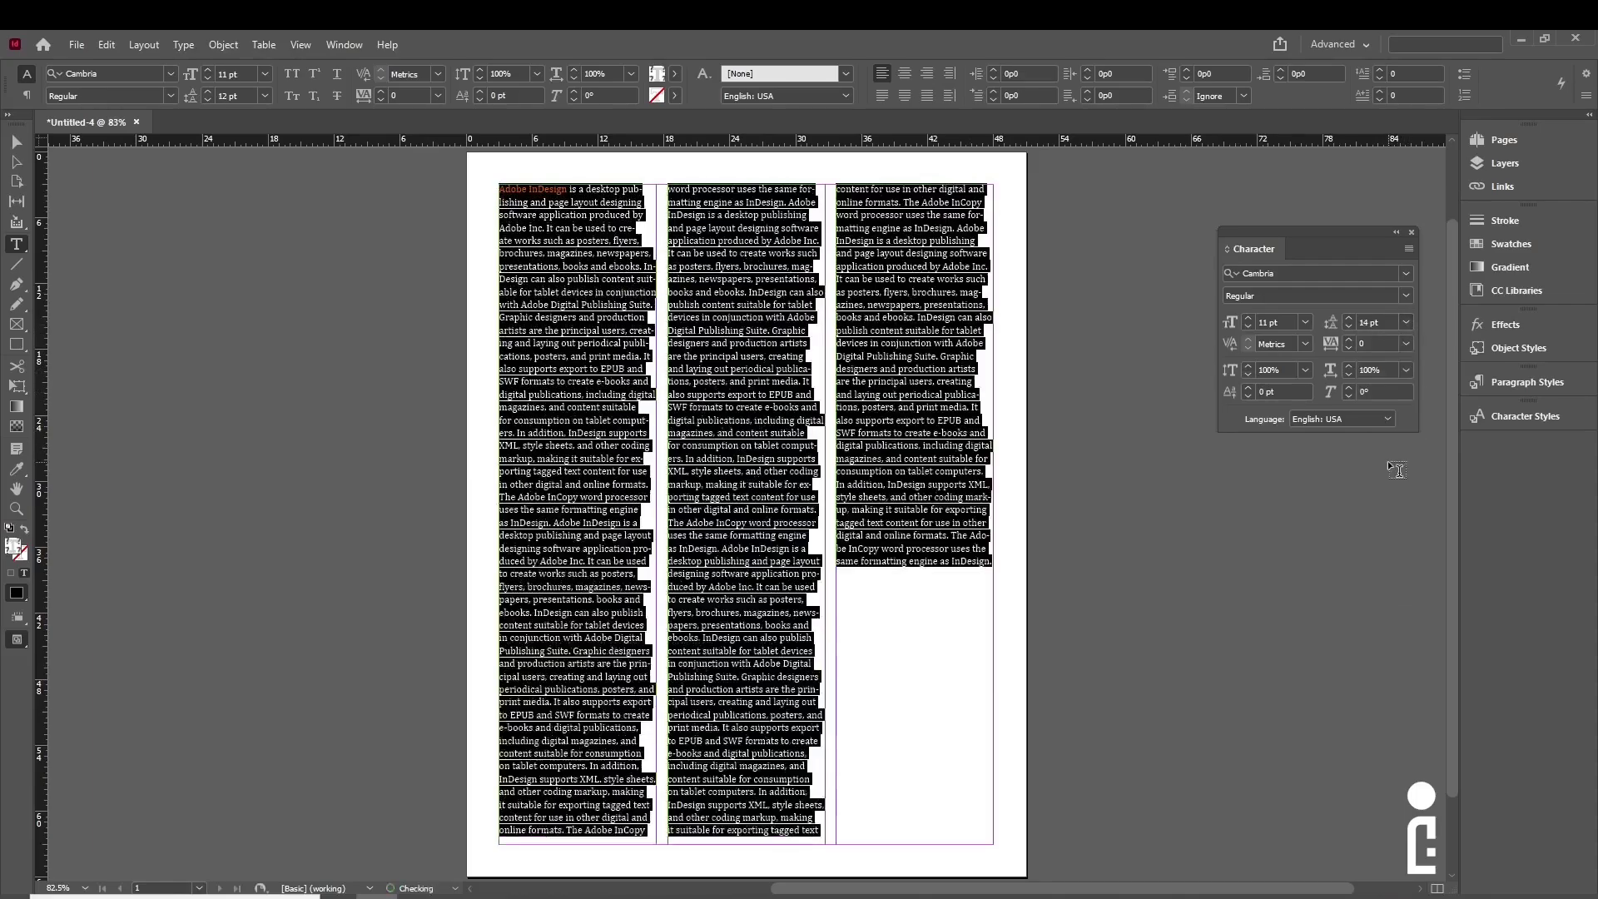
click(1407, 323)
click(1385, 518)
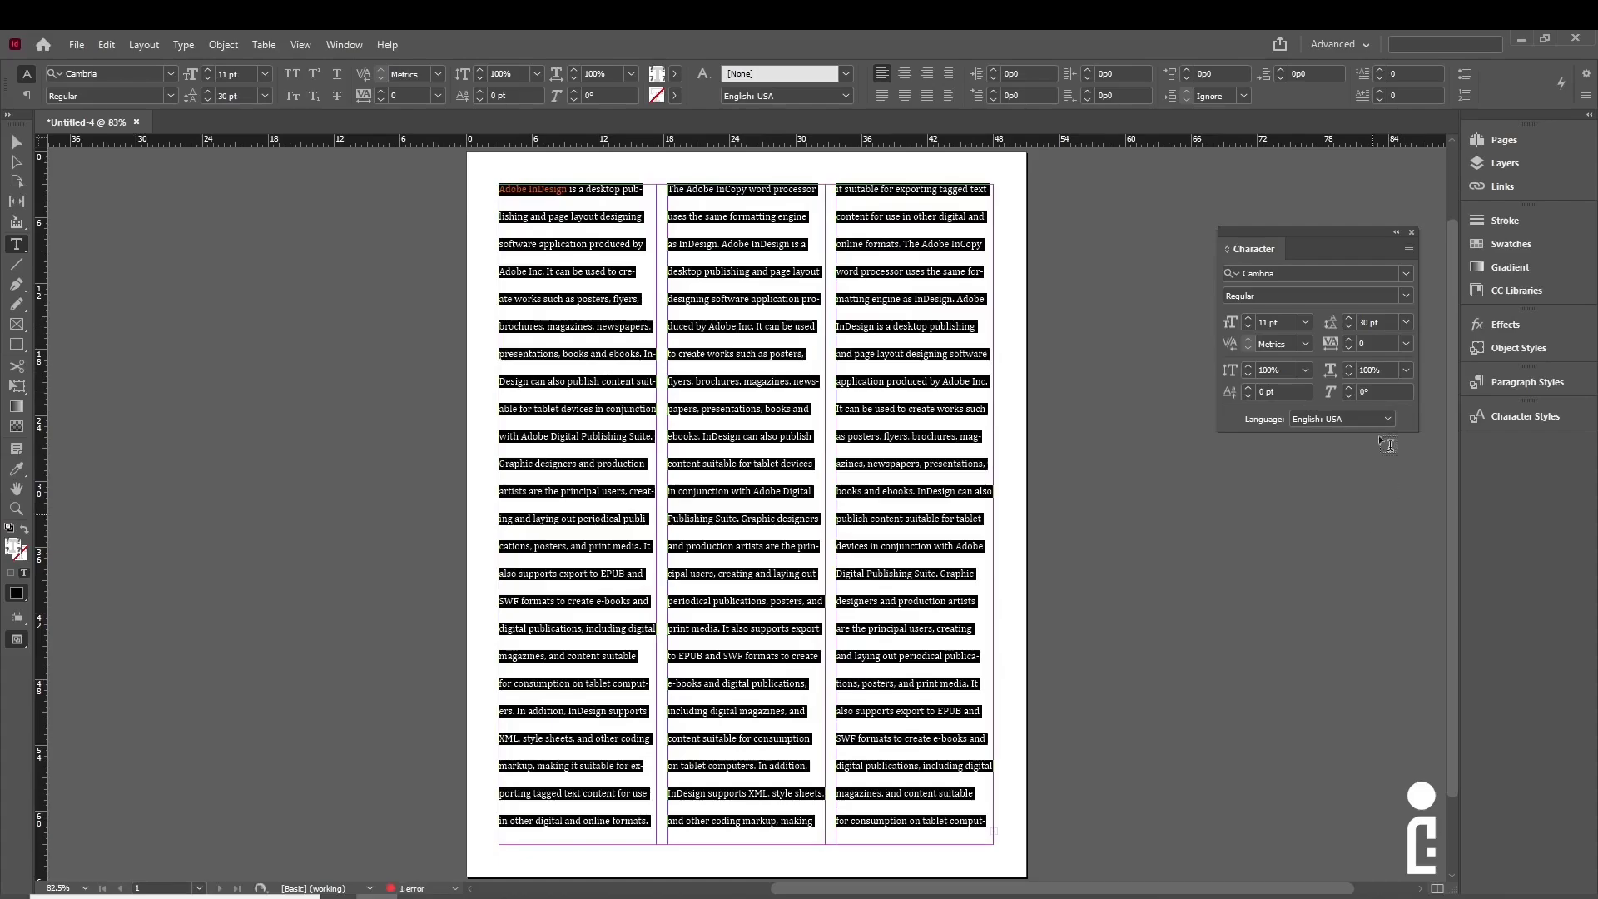
click(1407, 323)
click(1392, 336)
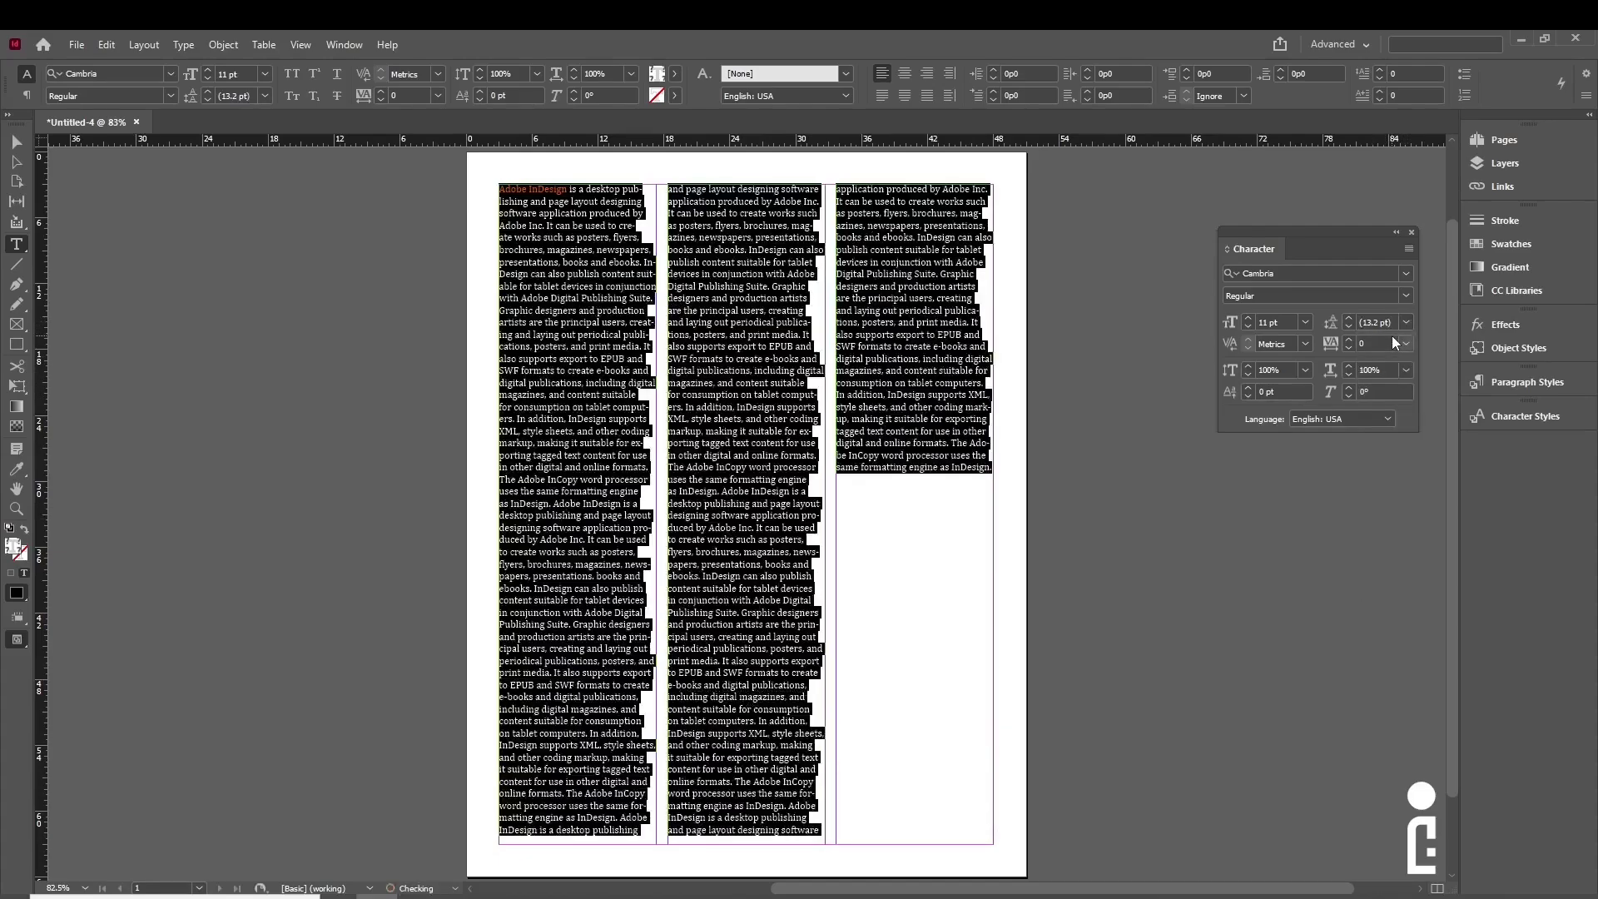
click(880, 443)
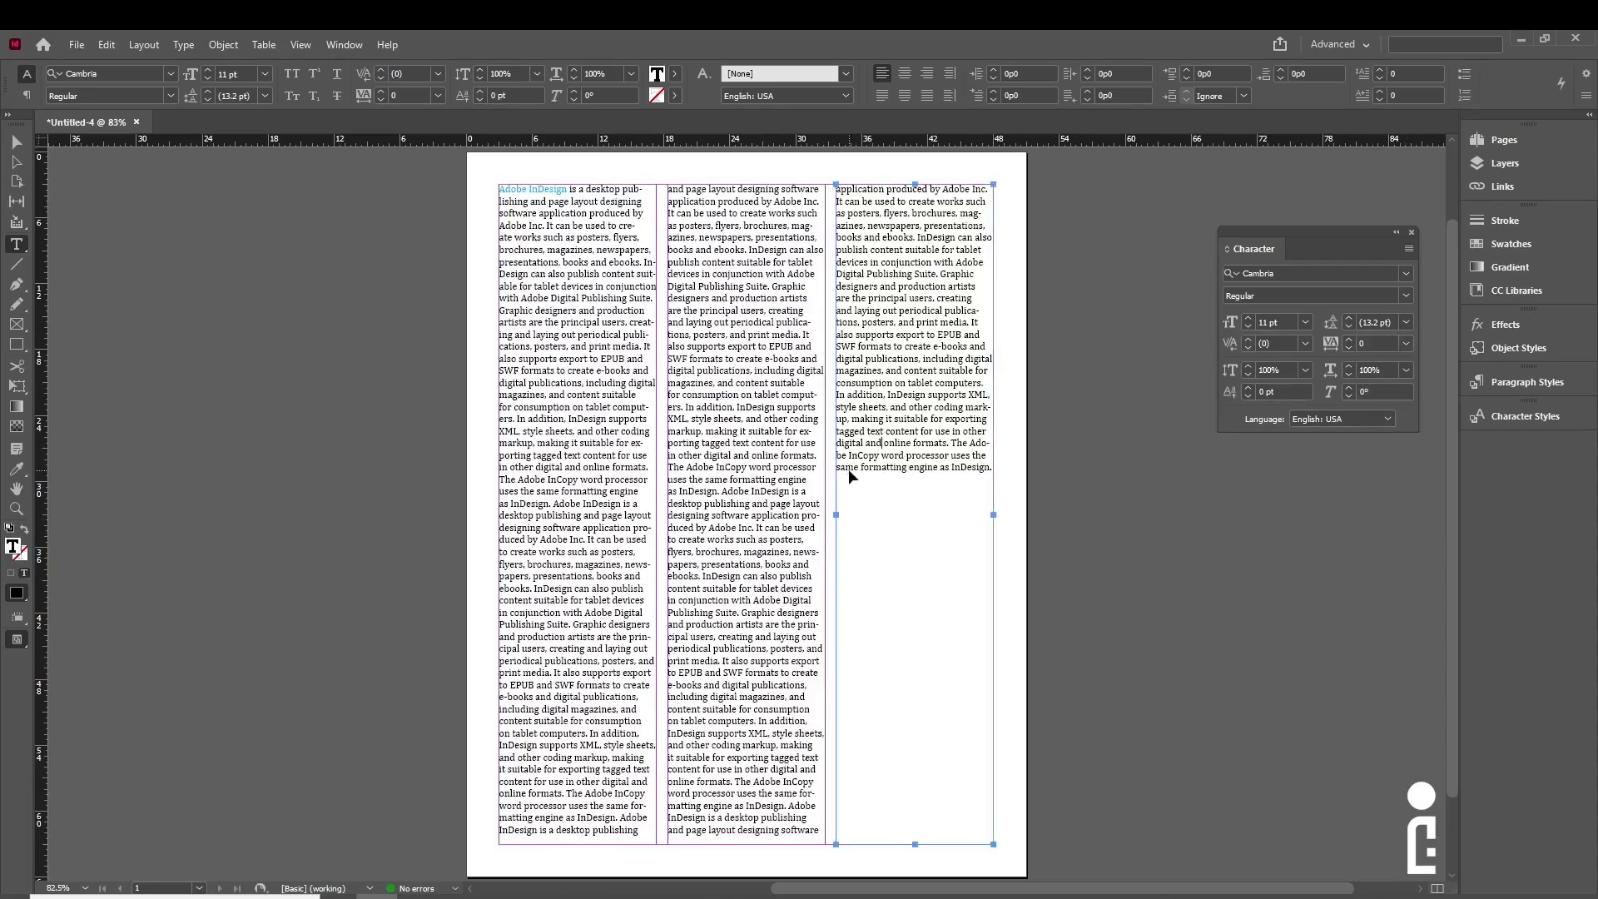
key(ctrl+a)
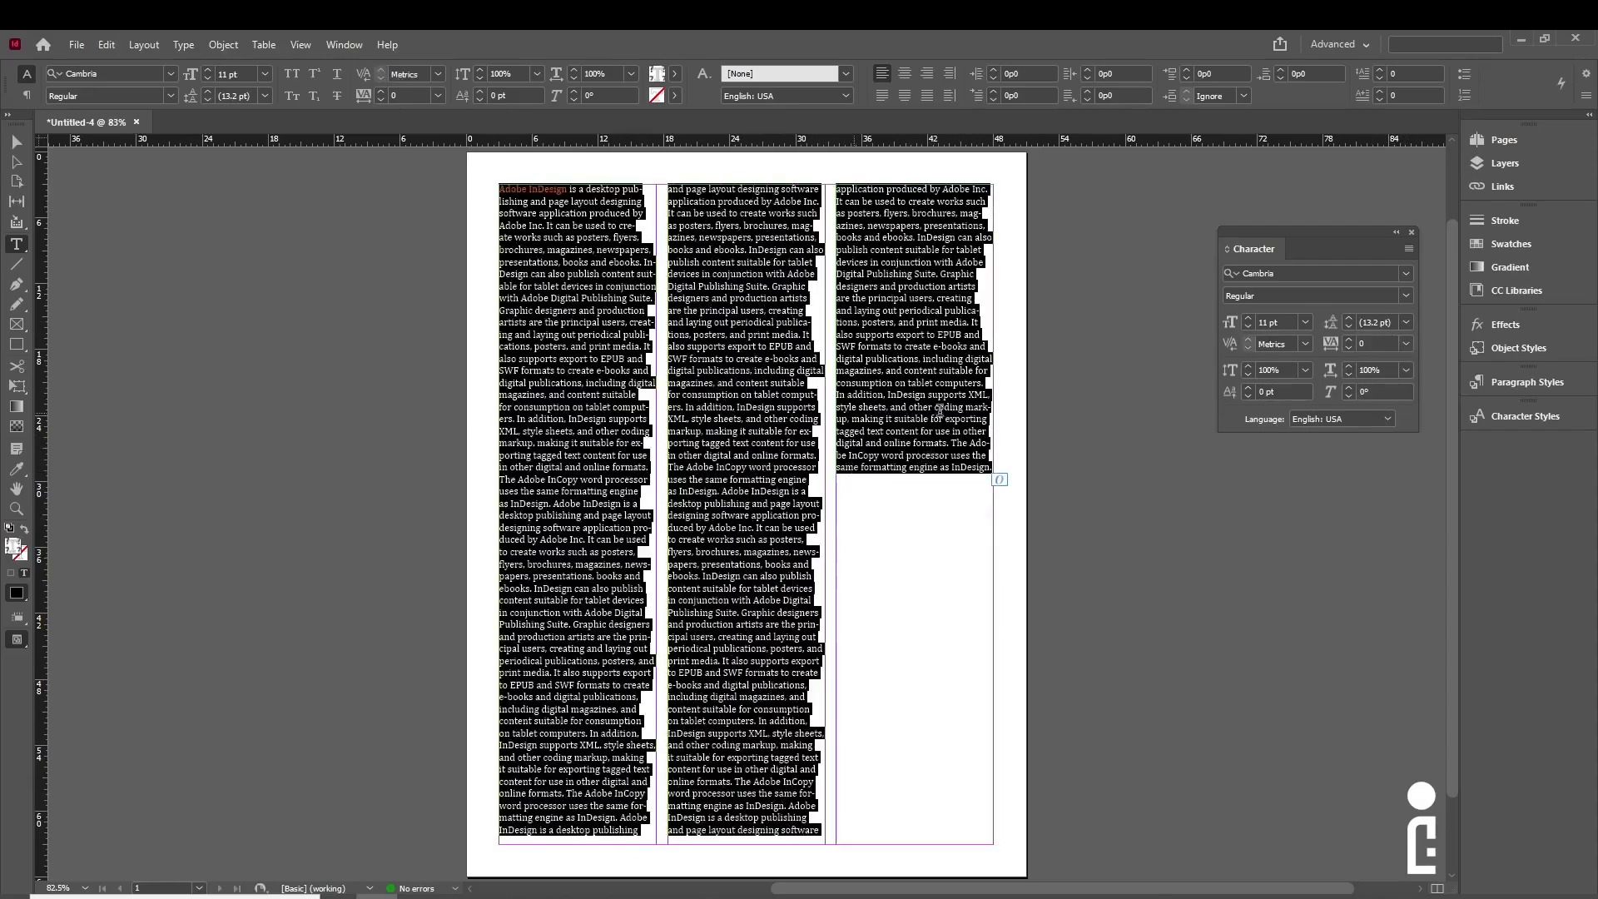
click(1406, 342)
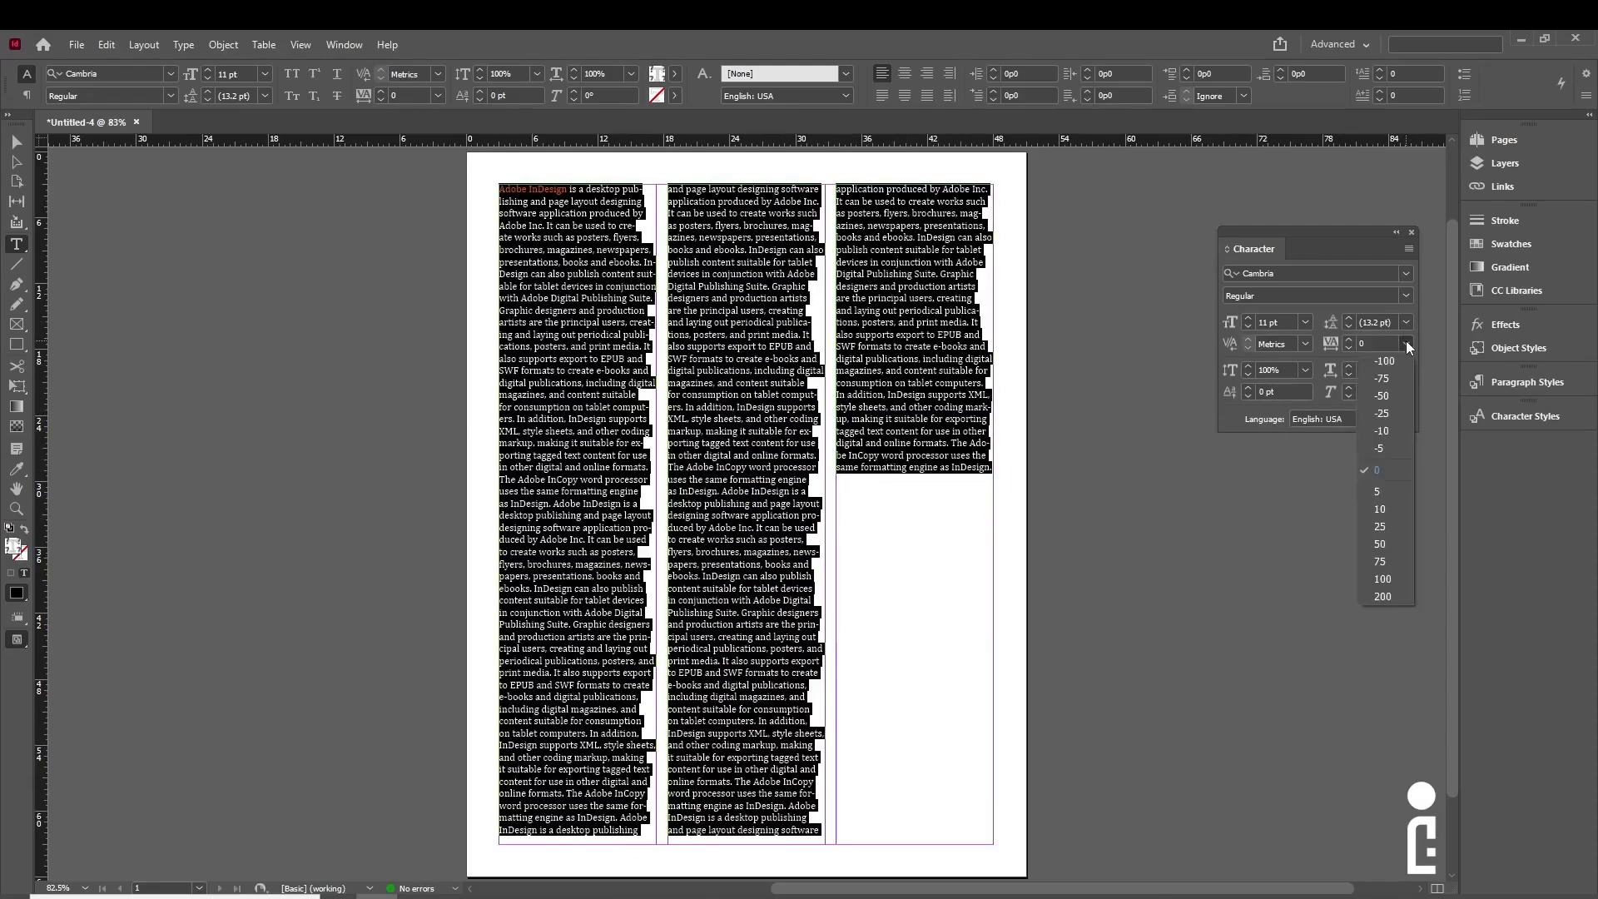
click(1395, 508)
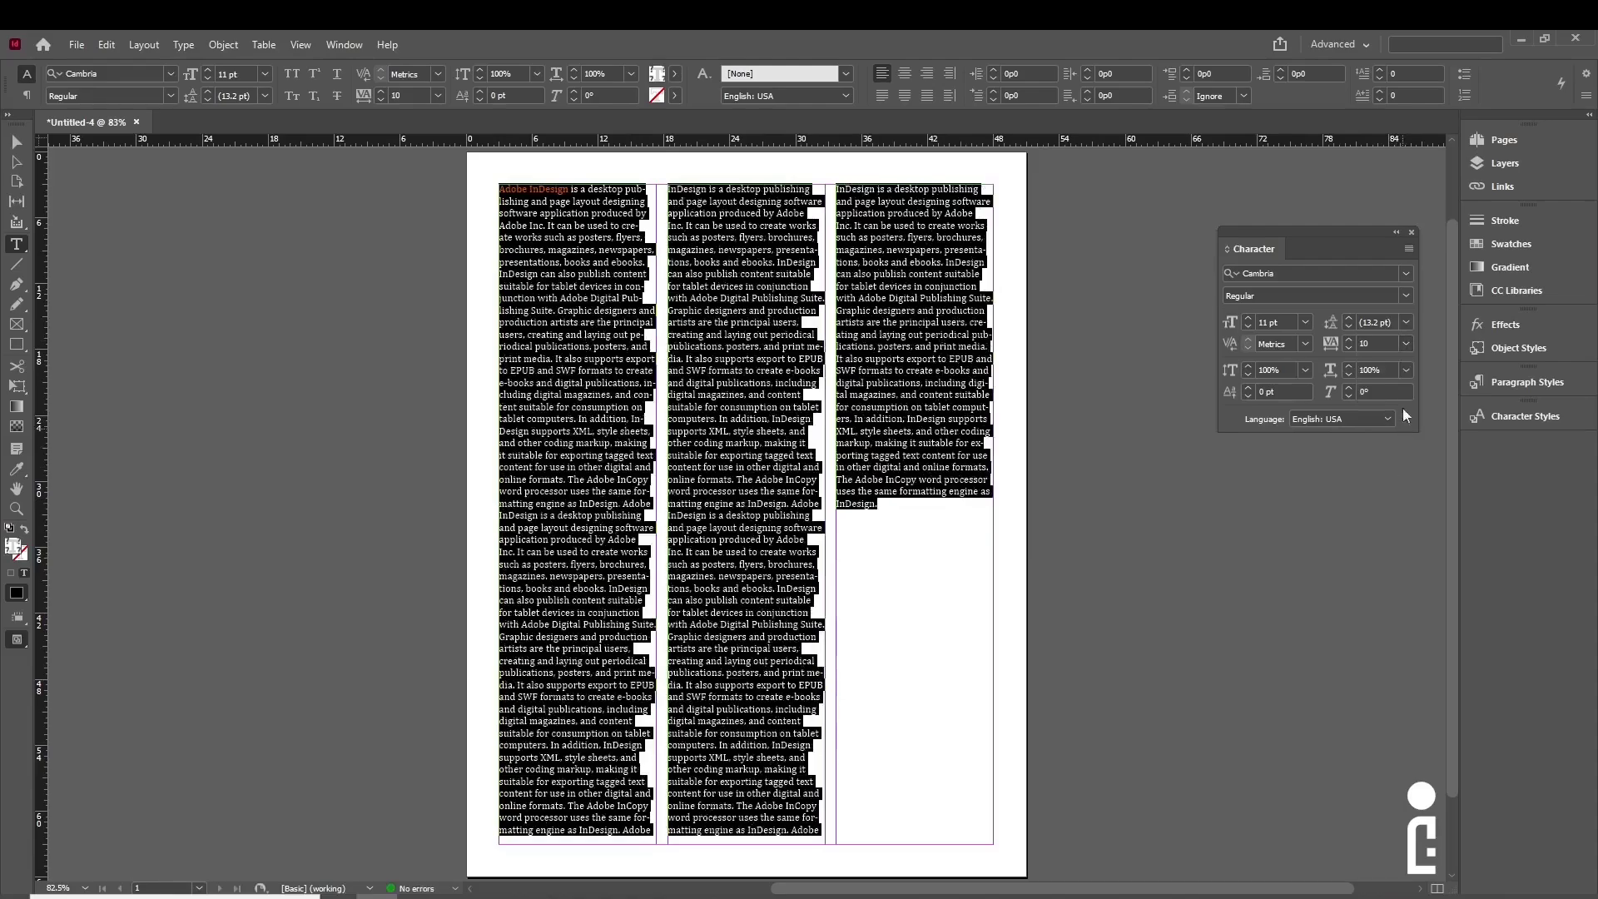
click(1404, 344)
click(1382, 580)
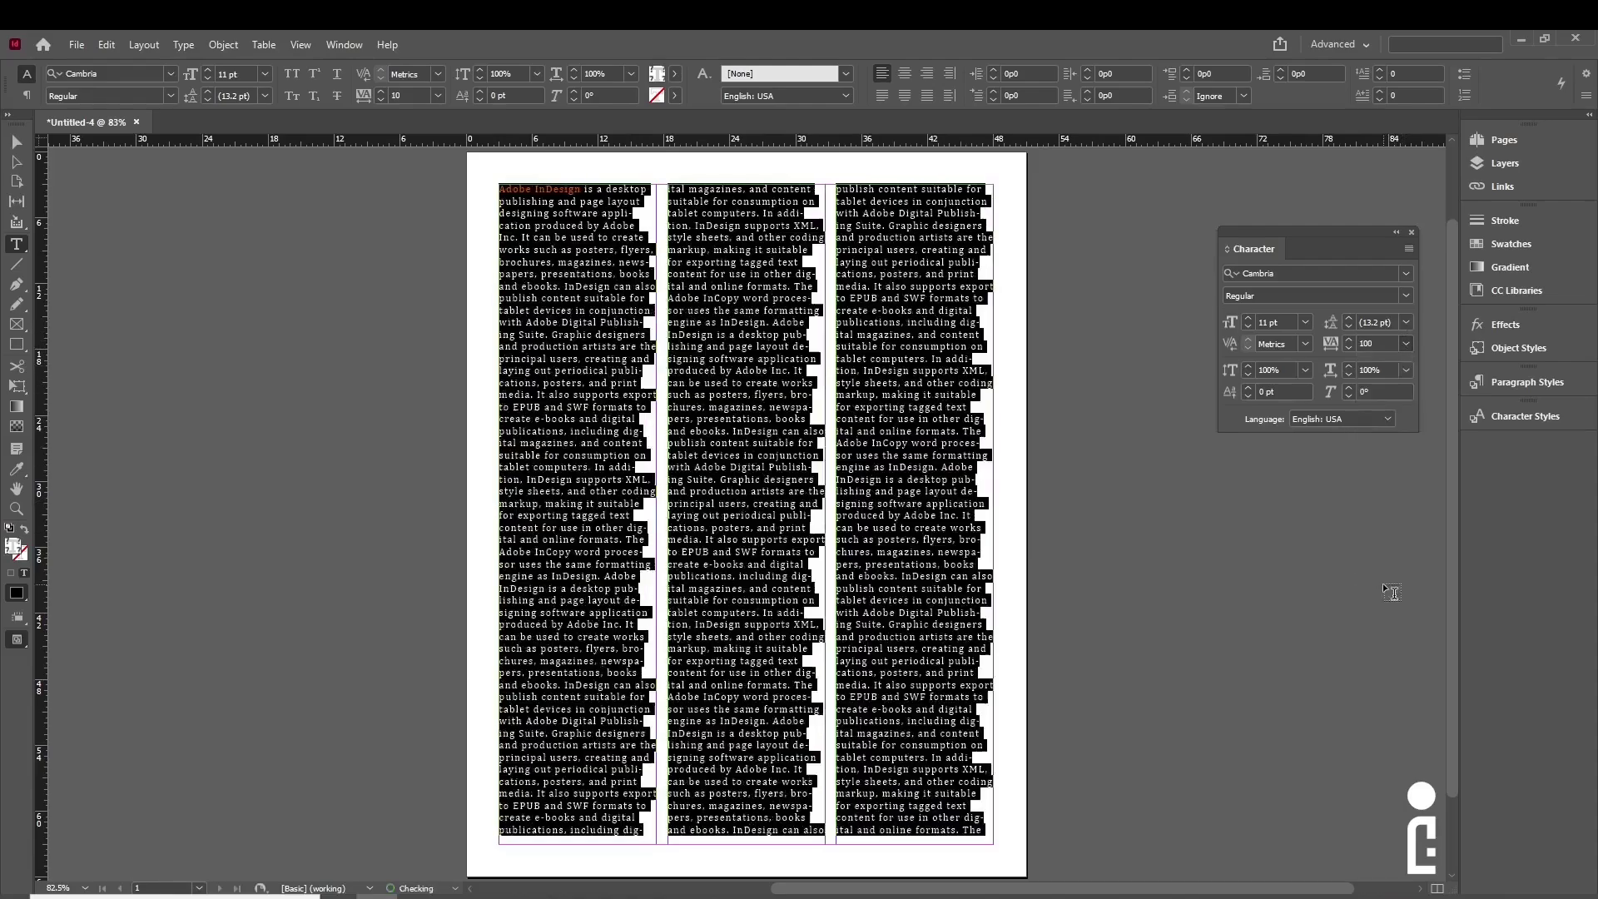
click(1406, 345)
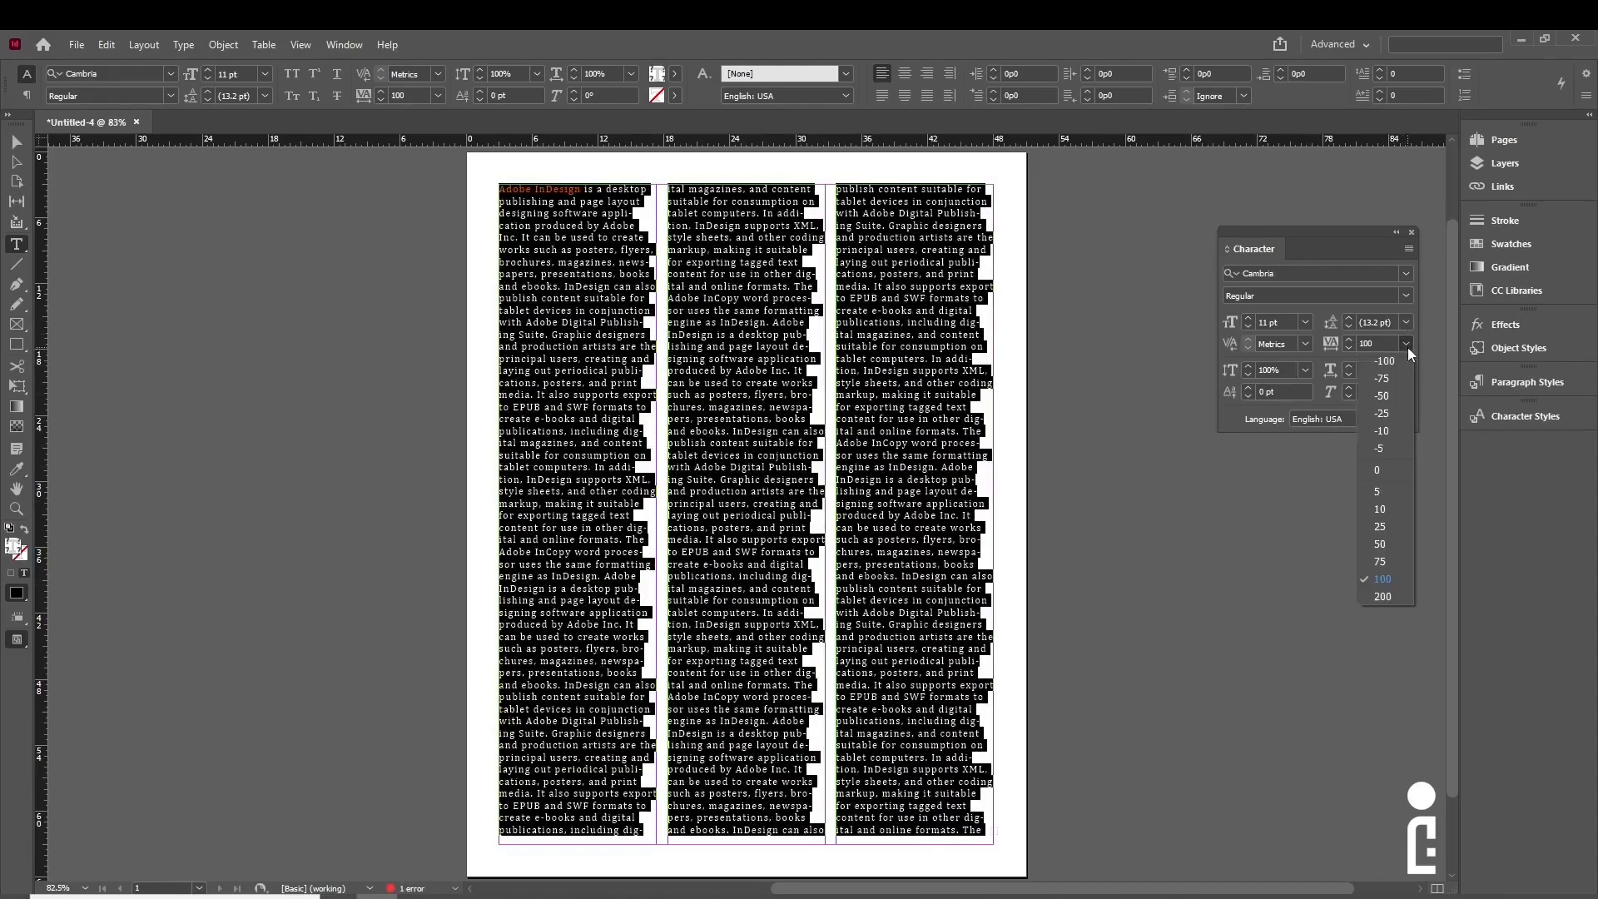
click(1383, 596)
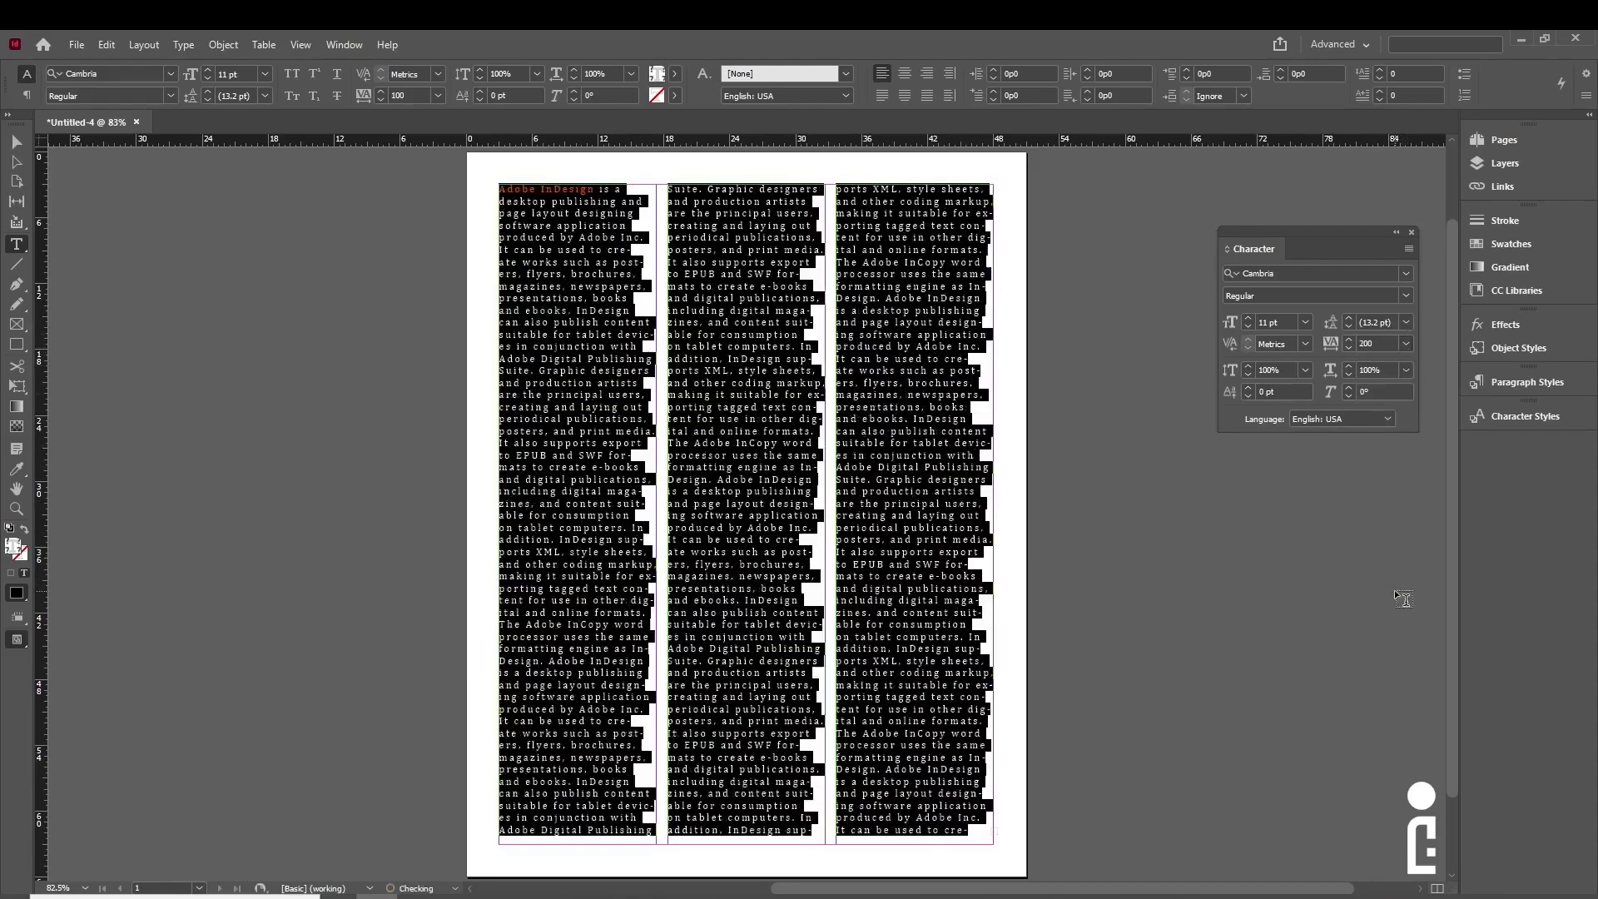
click(927, 441)
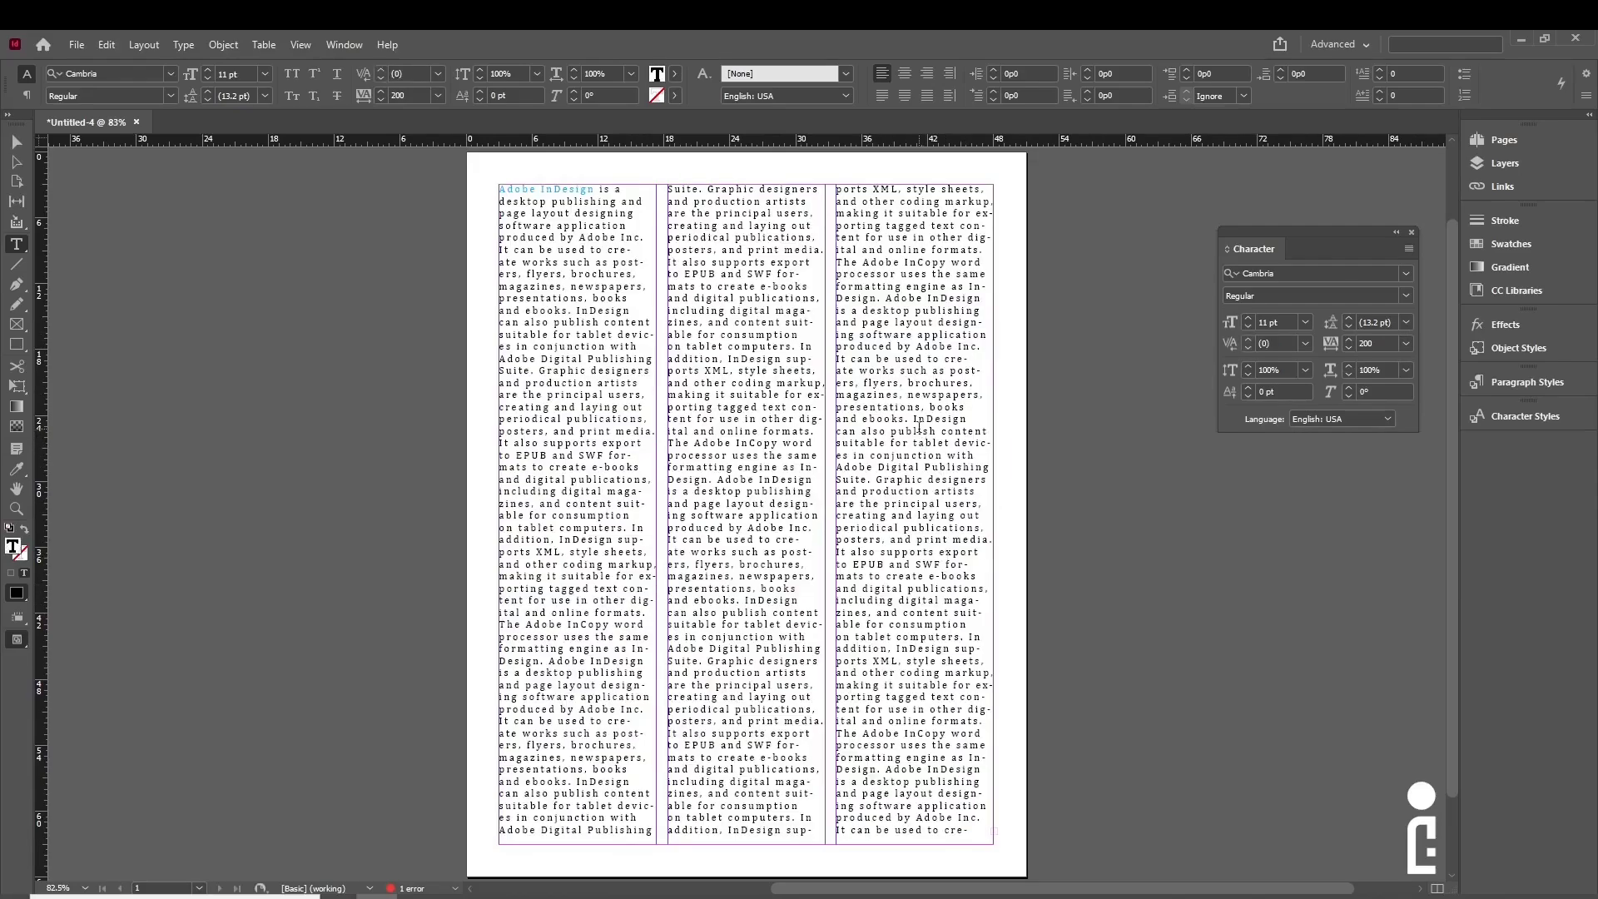
key(ctrl+a)
click(1406, 344)
click(1387, 472)
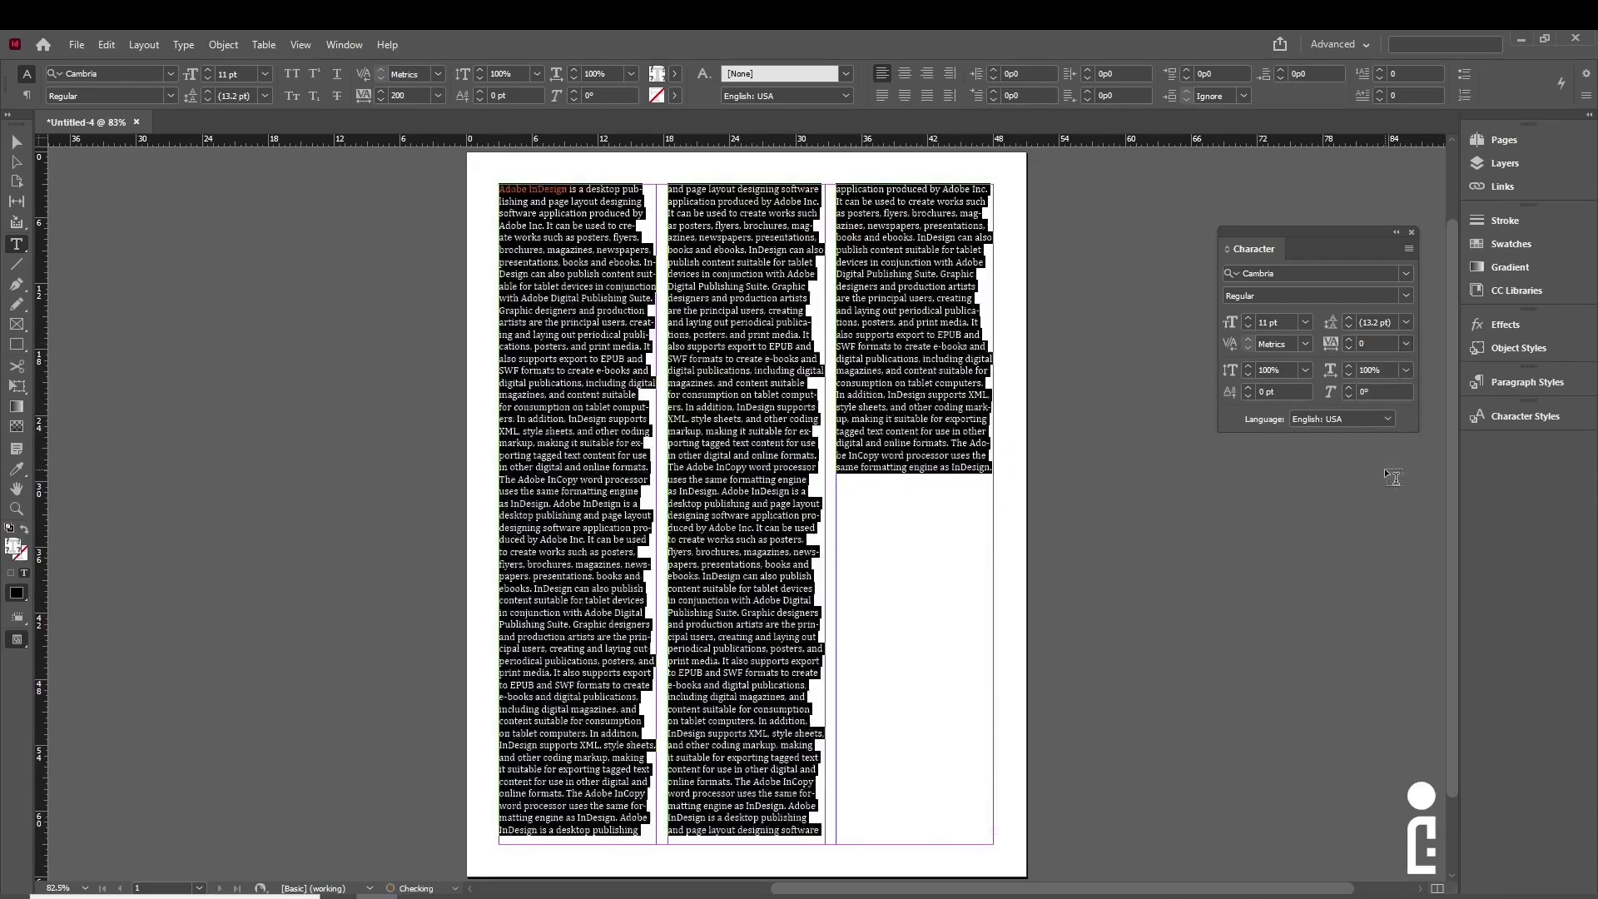
click(1407, 342)
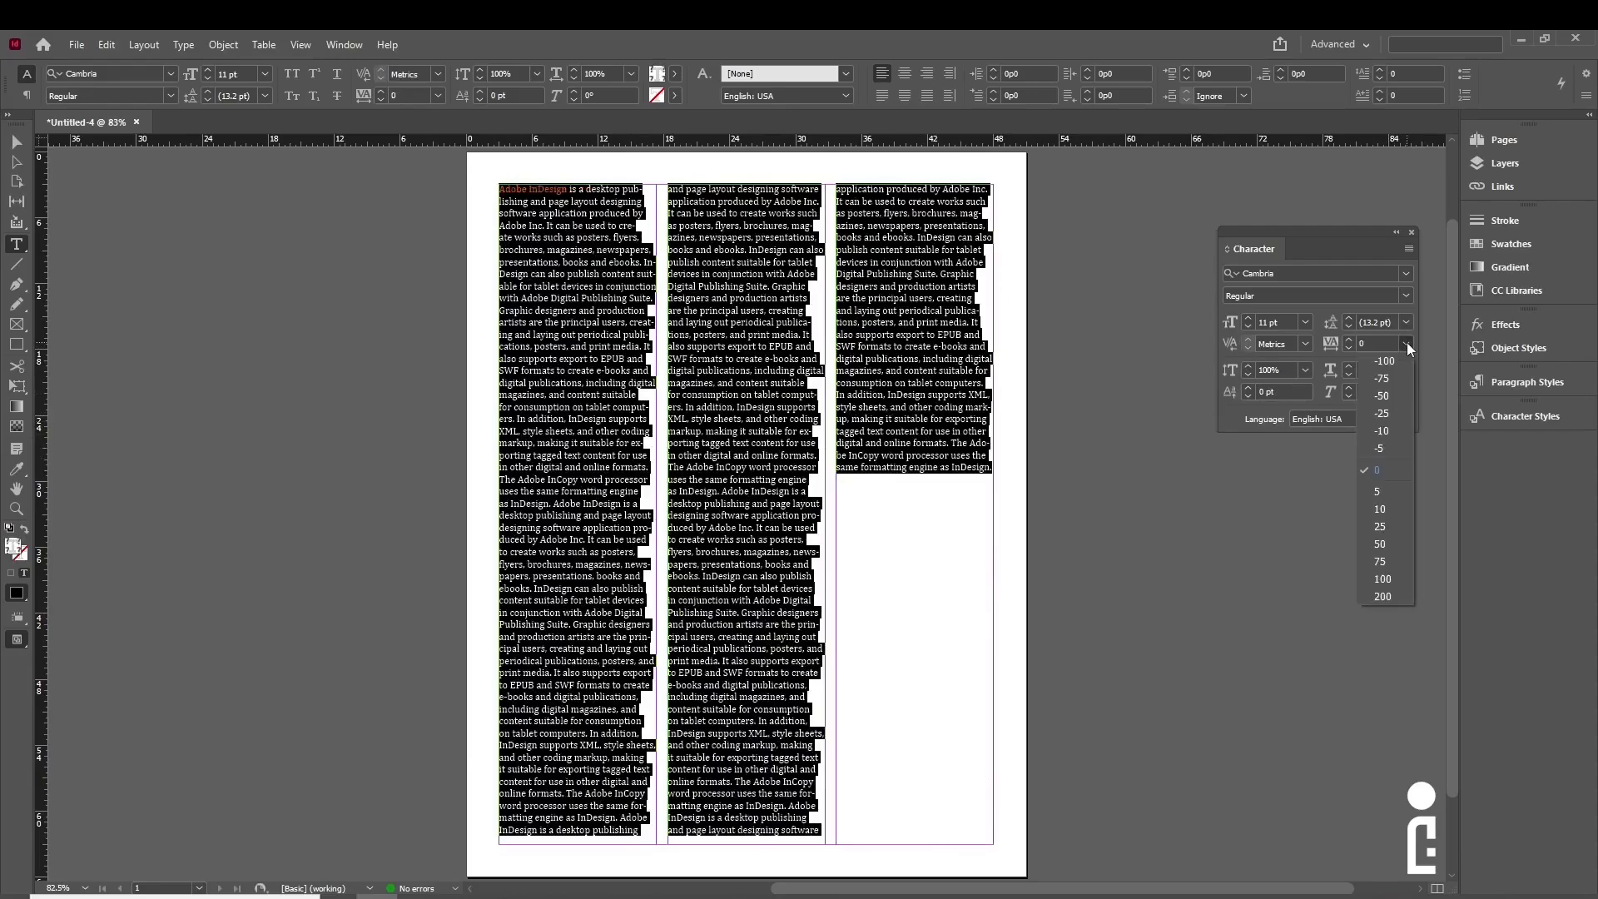
click(1396, 396)
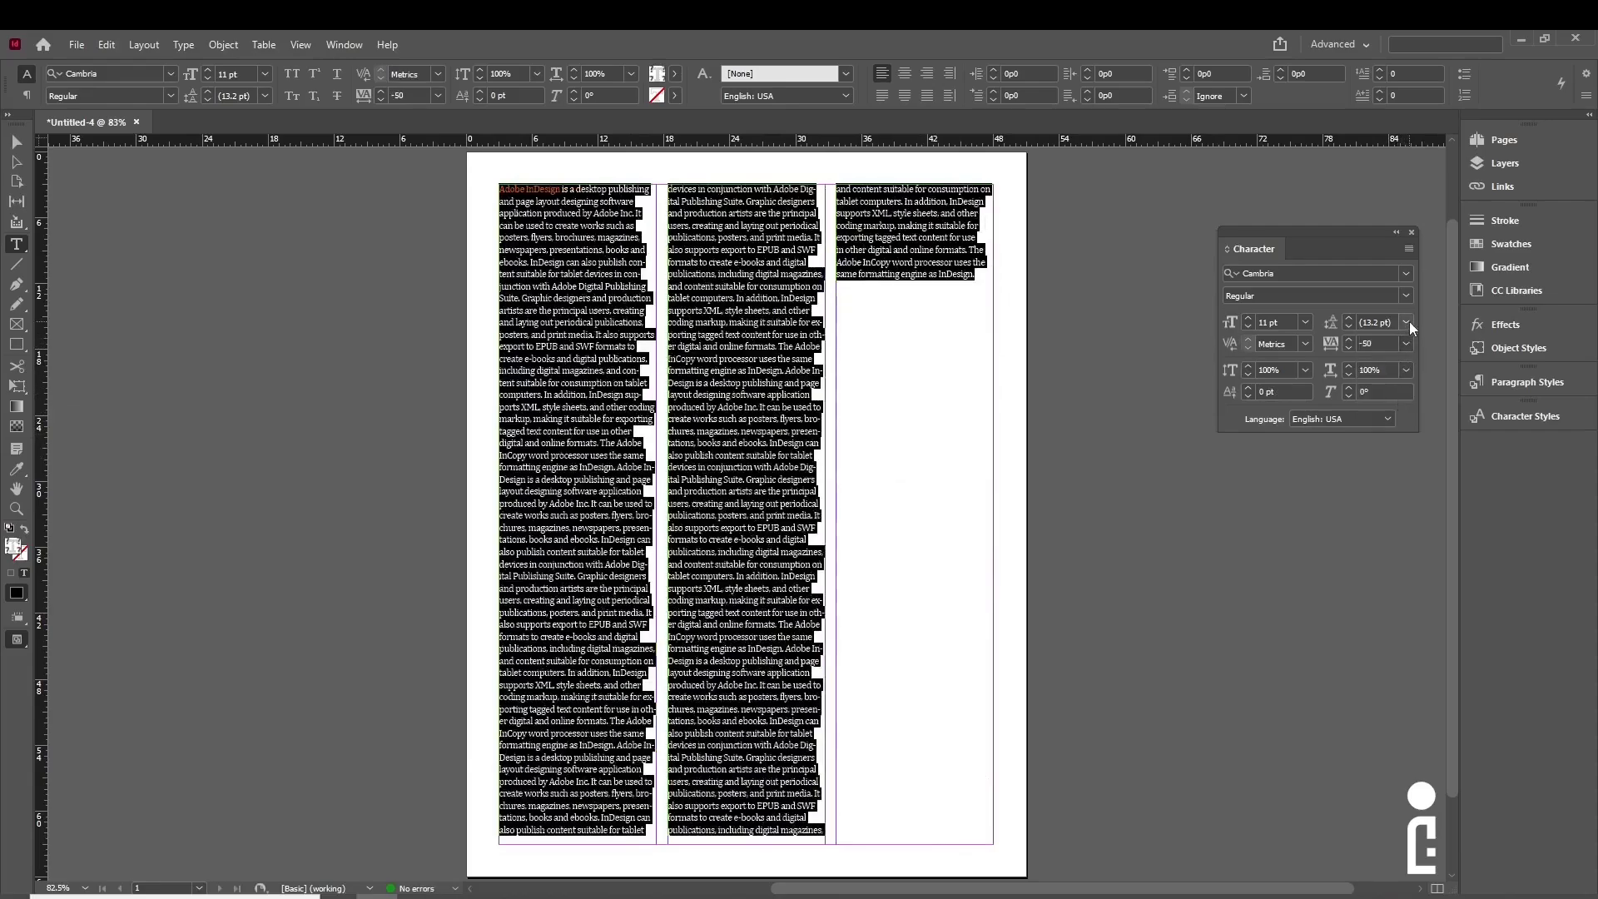
click(1405, 344)
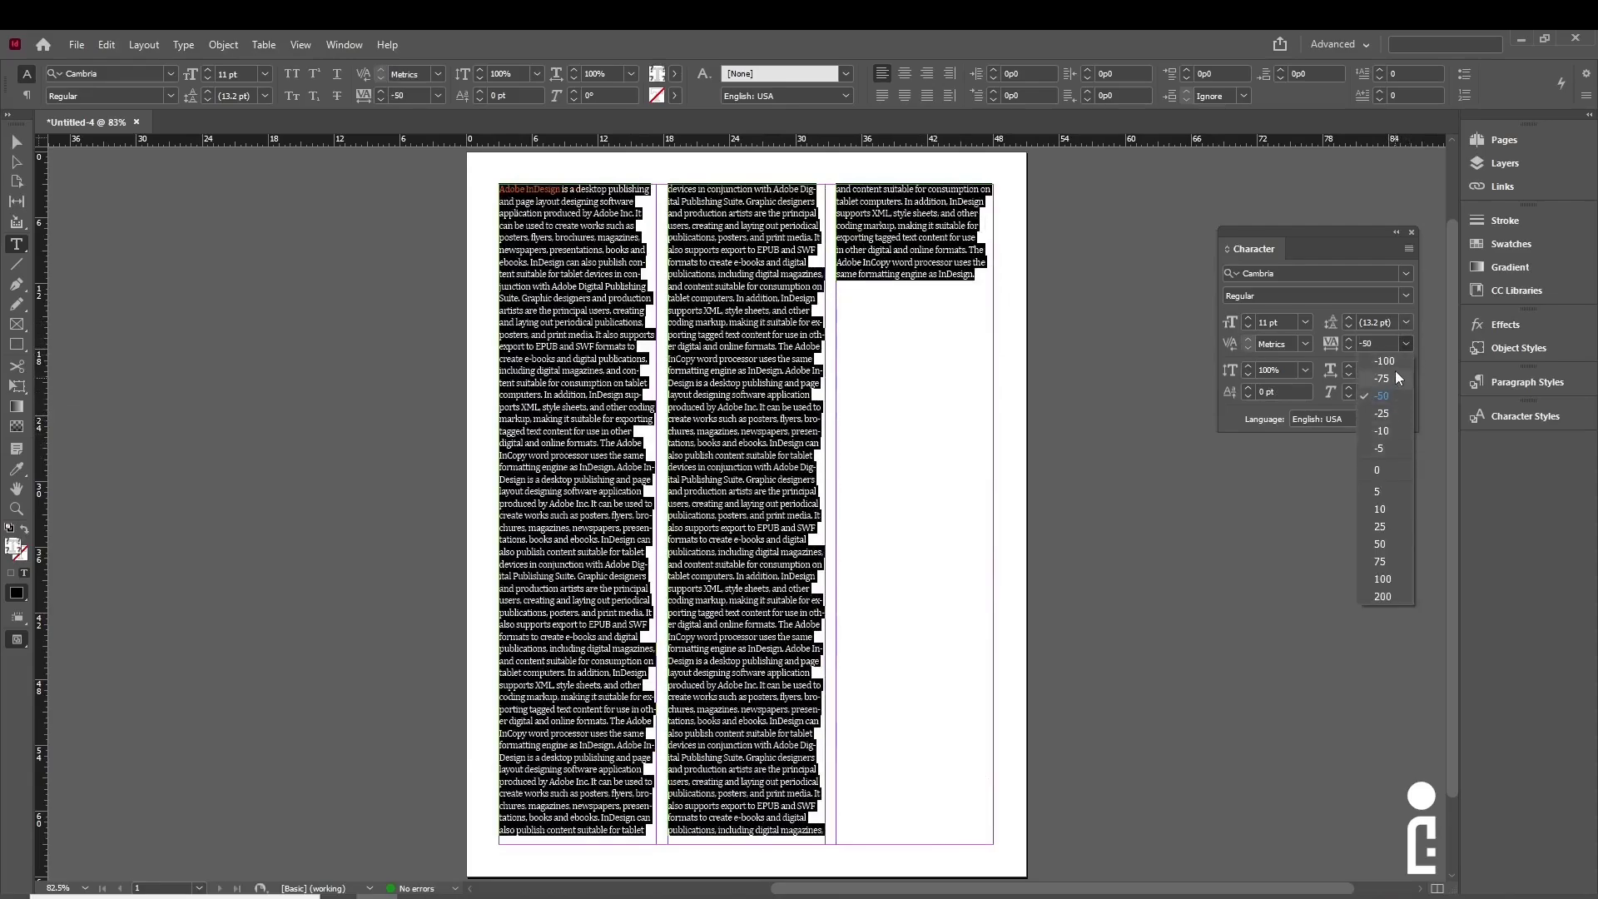
click(1396, 362)
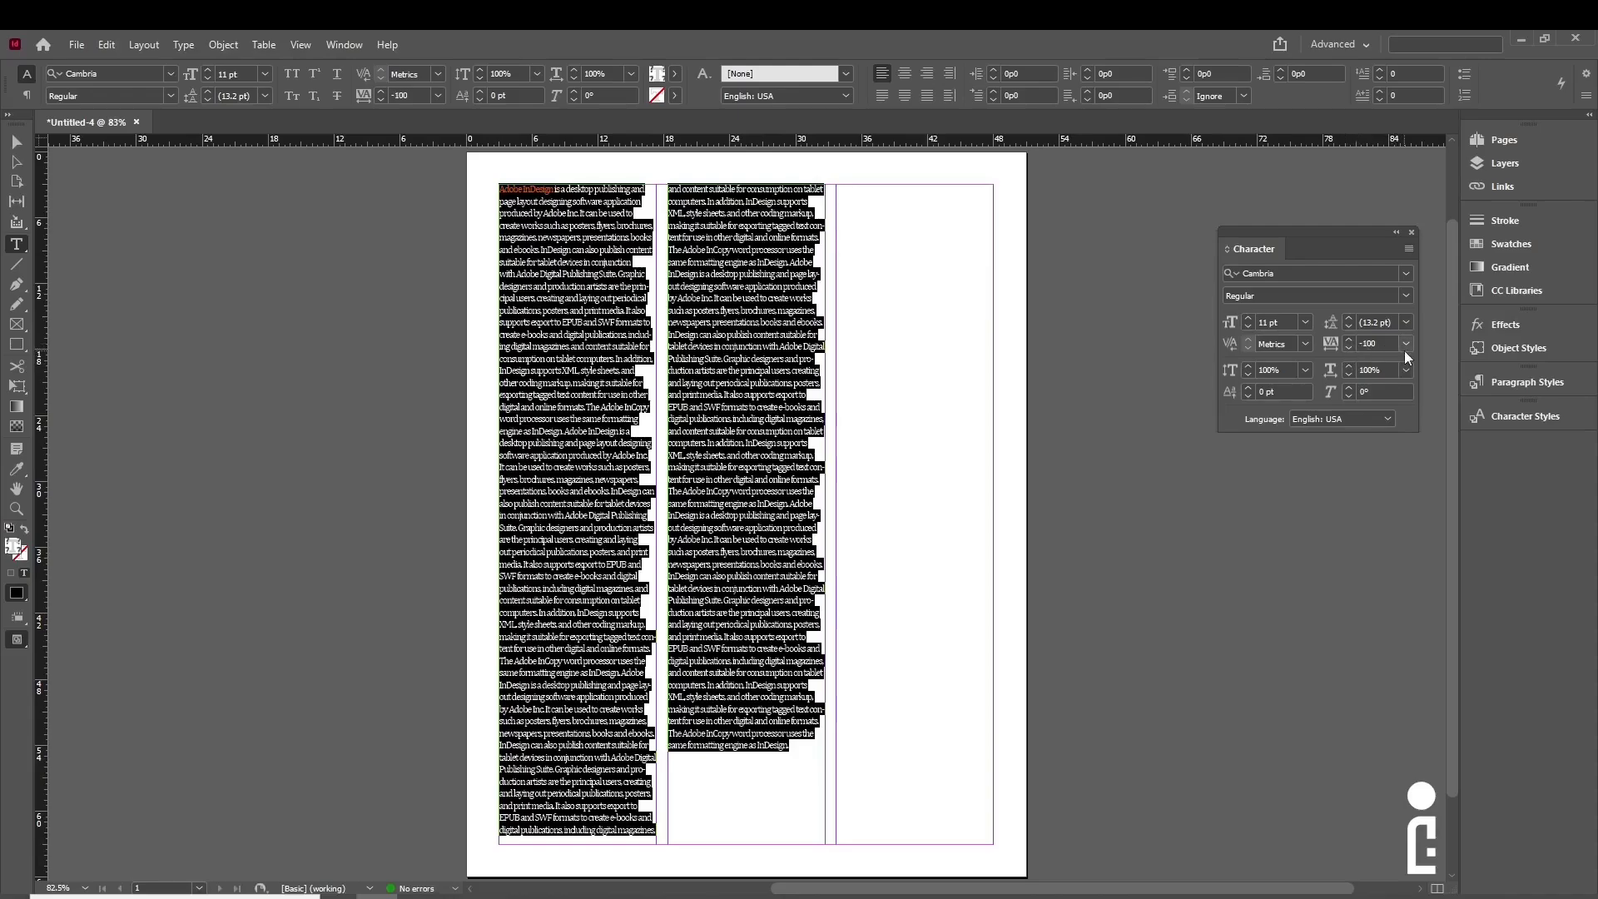
click(1405, 346)
click(1398, 465)
key(Escape)
click(322, 305)
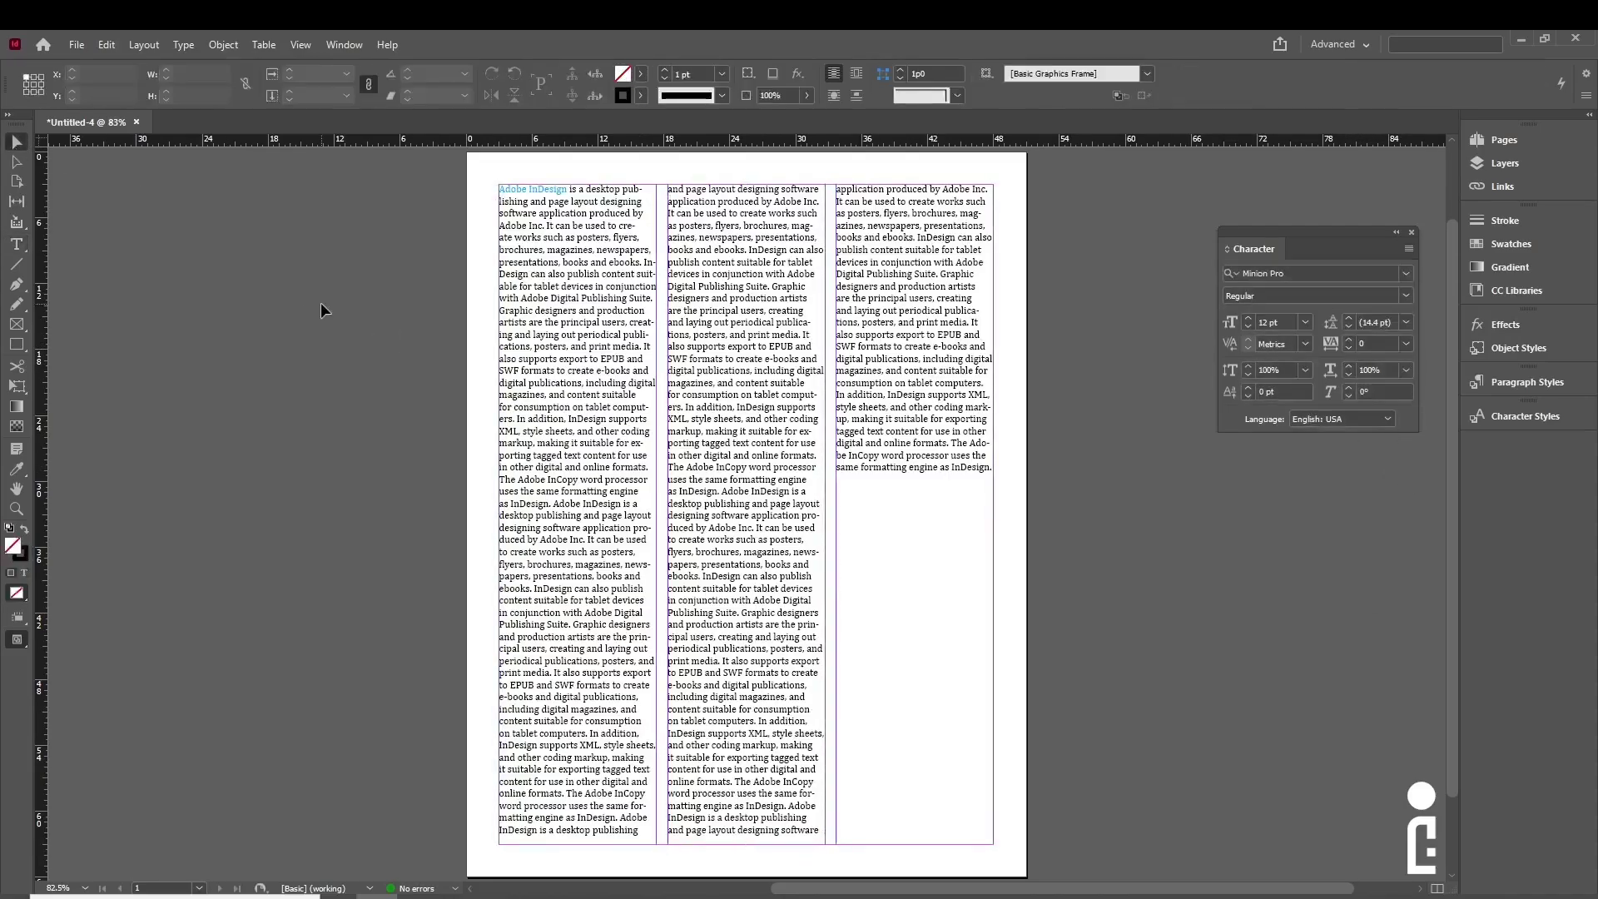
click(632, 454)
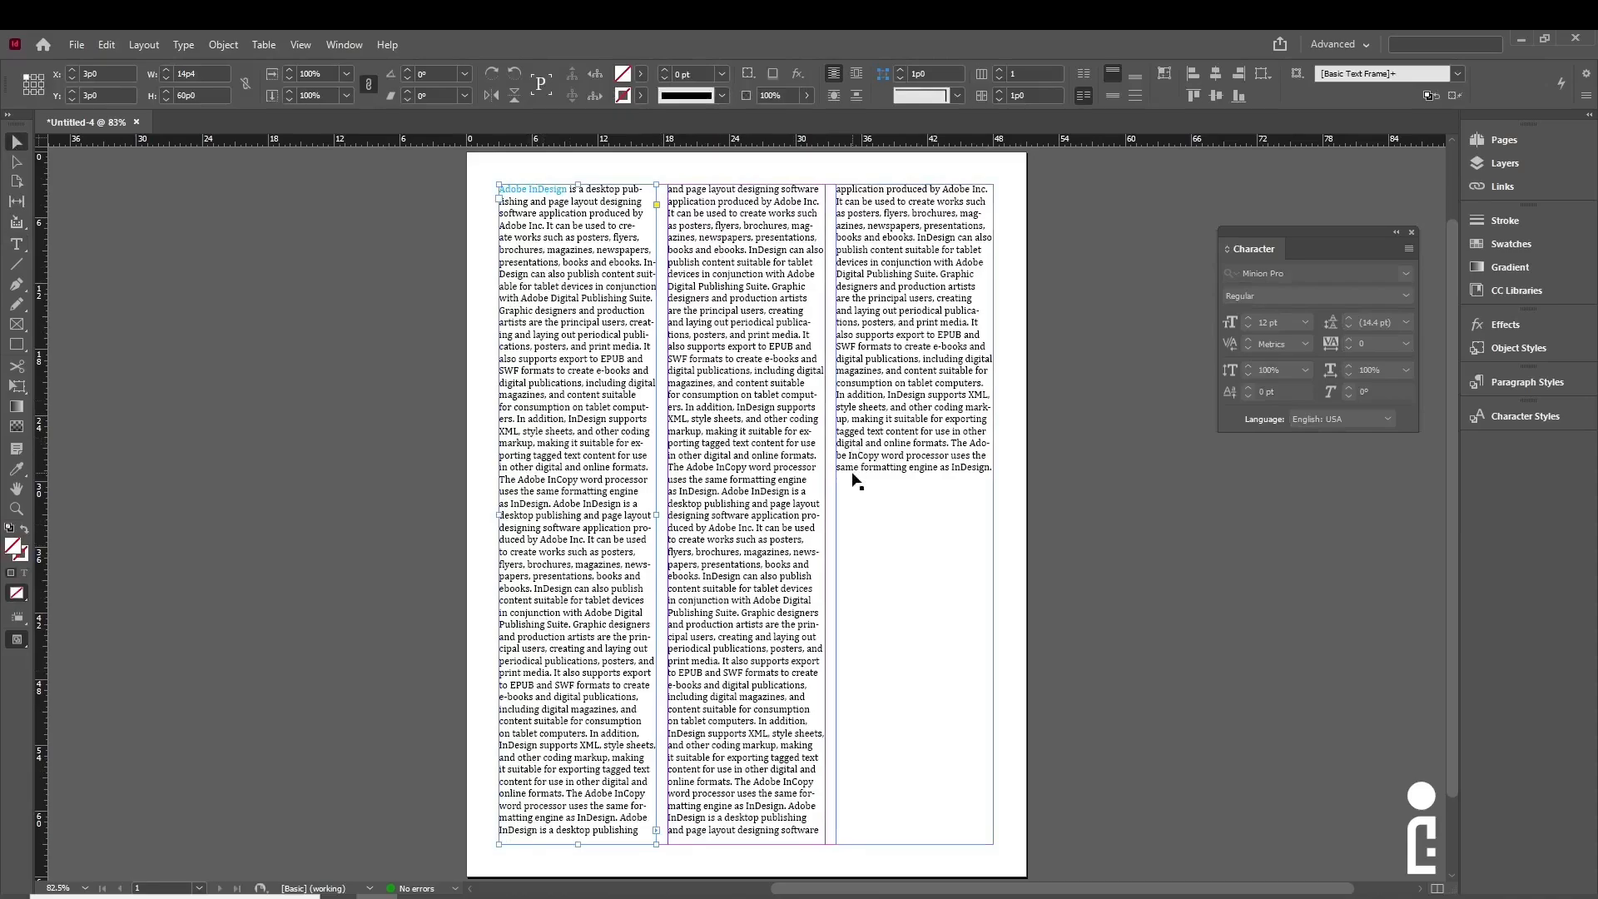
double_click(627, 545)
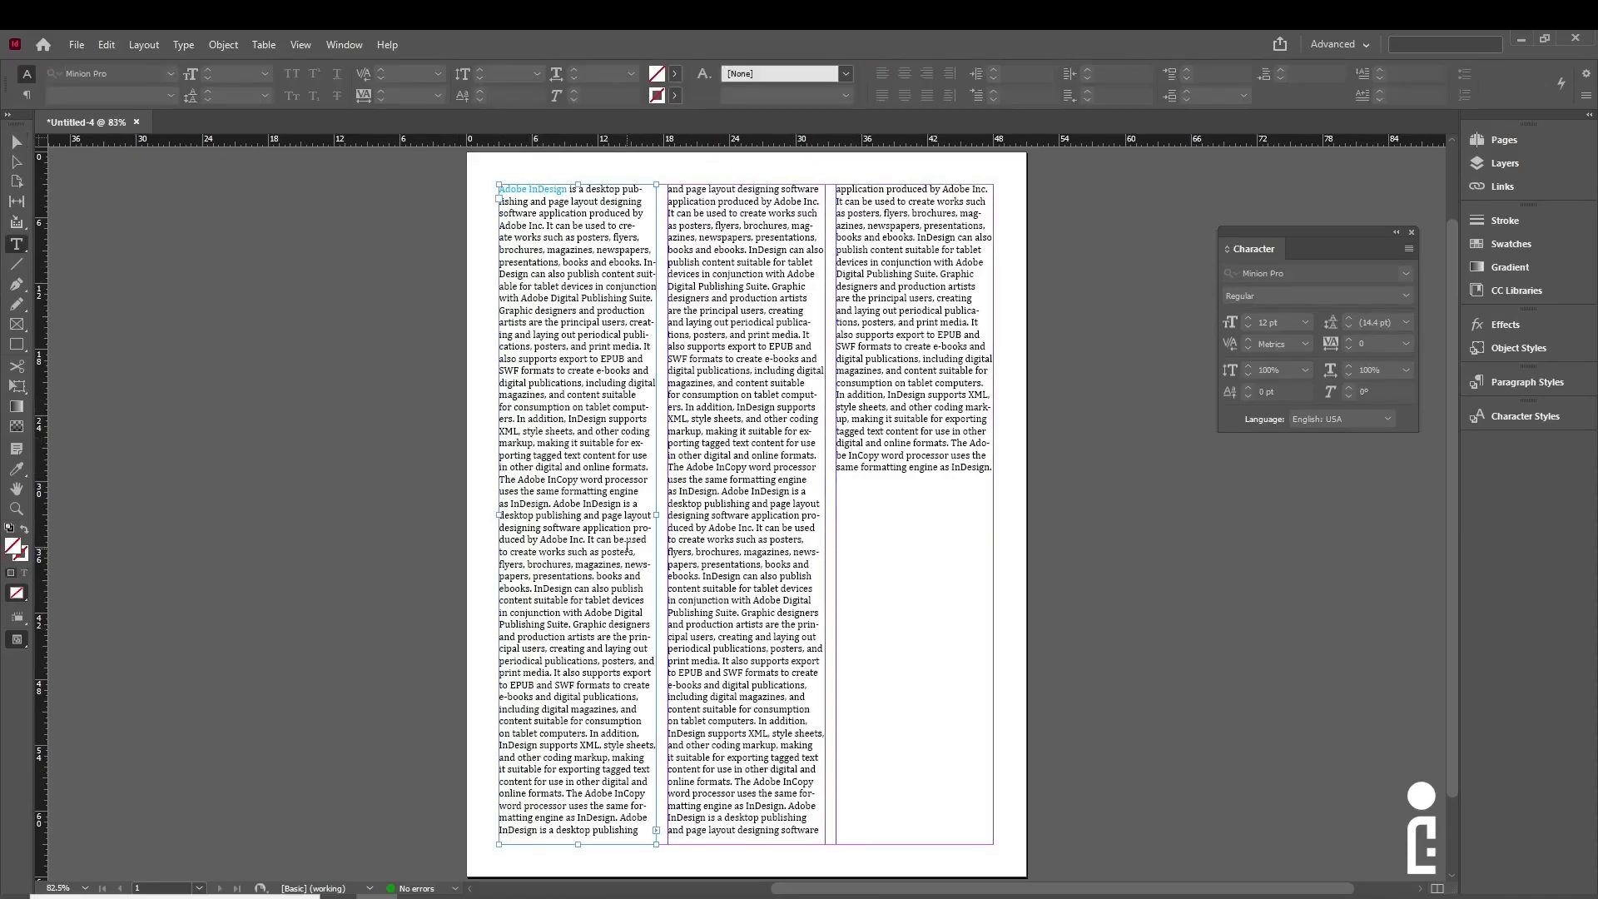
click(559, 344)
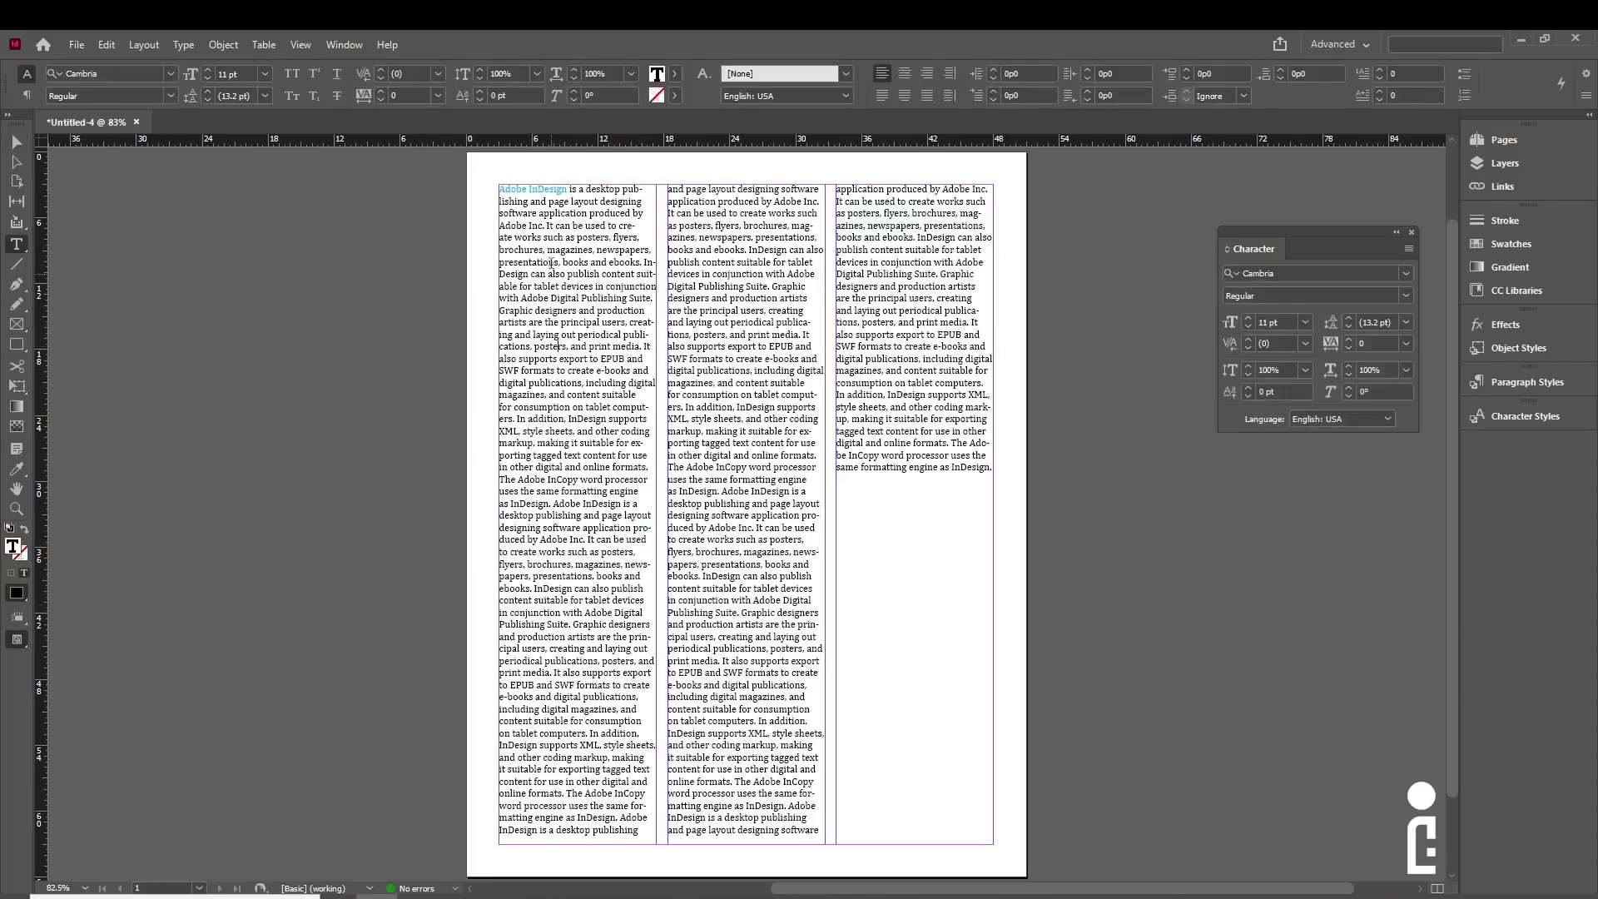
drag(594, 370, 556, 249)
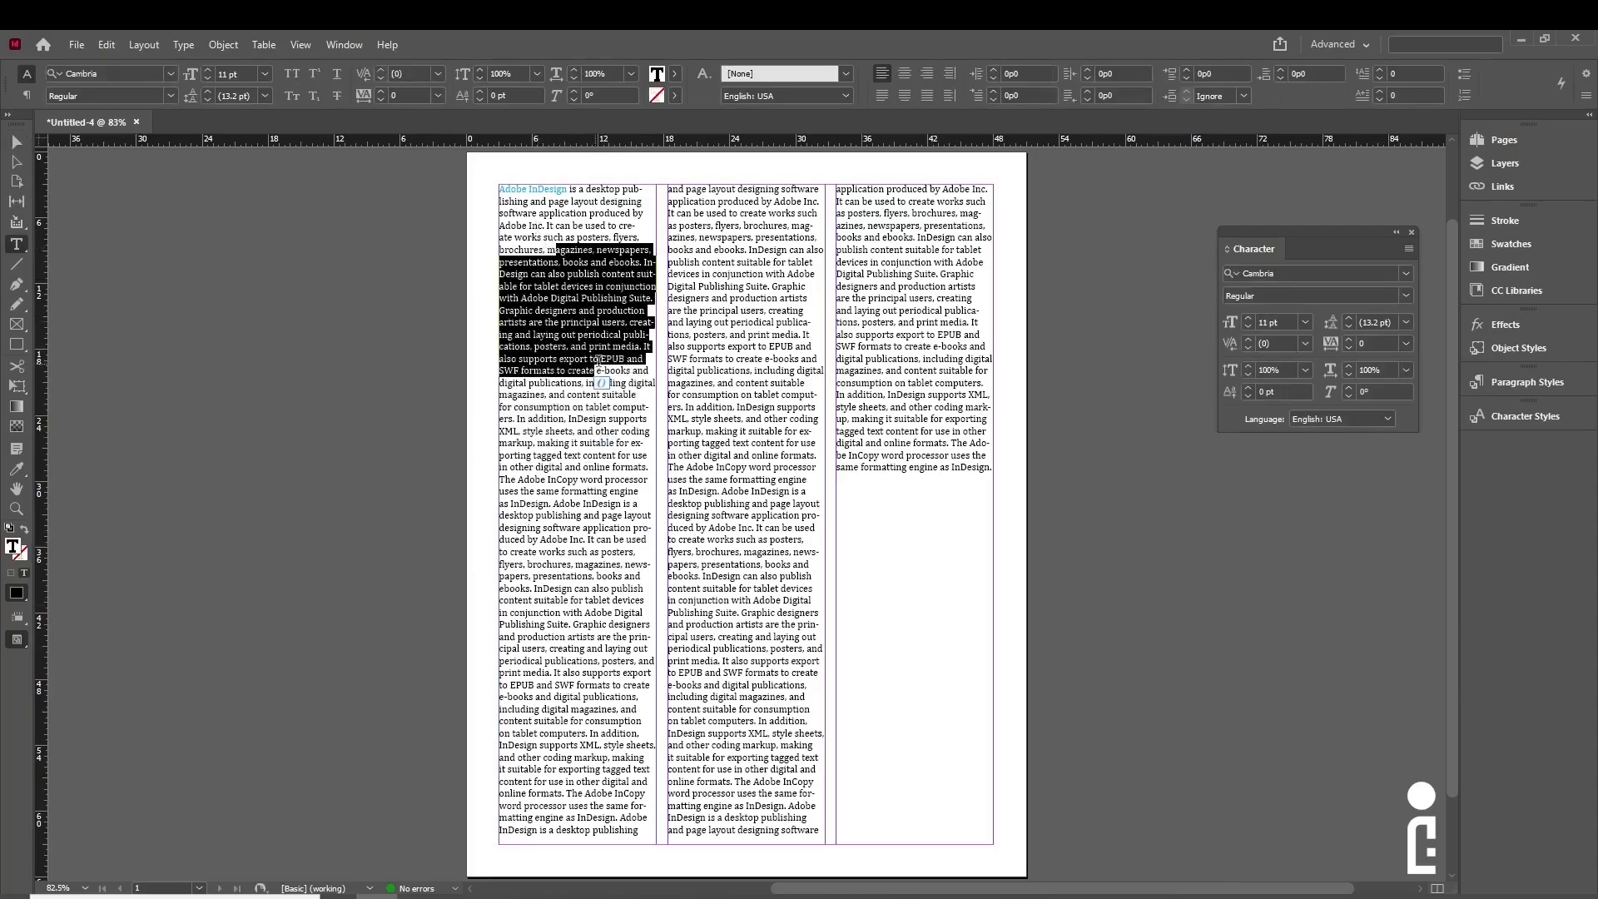
drag(688, 313, 743, 457)
drag(529, 265, 599, 376)
- Open the Paragraph panel from the Window menu
click(600, 379)
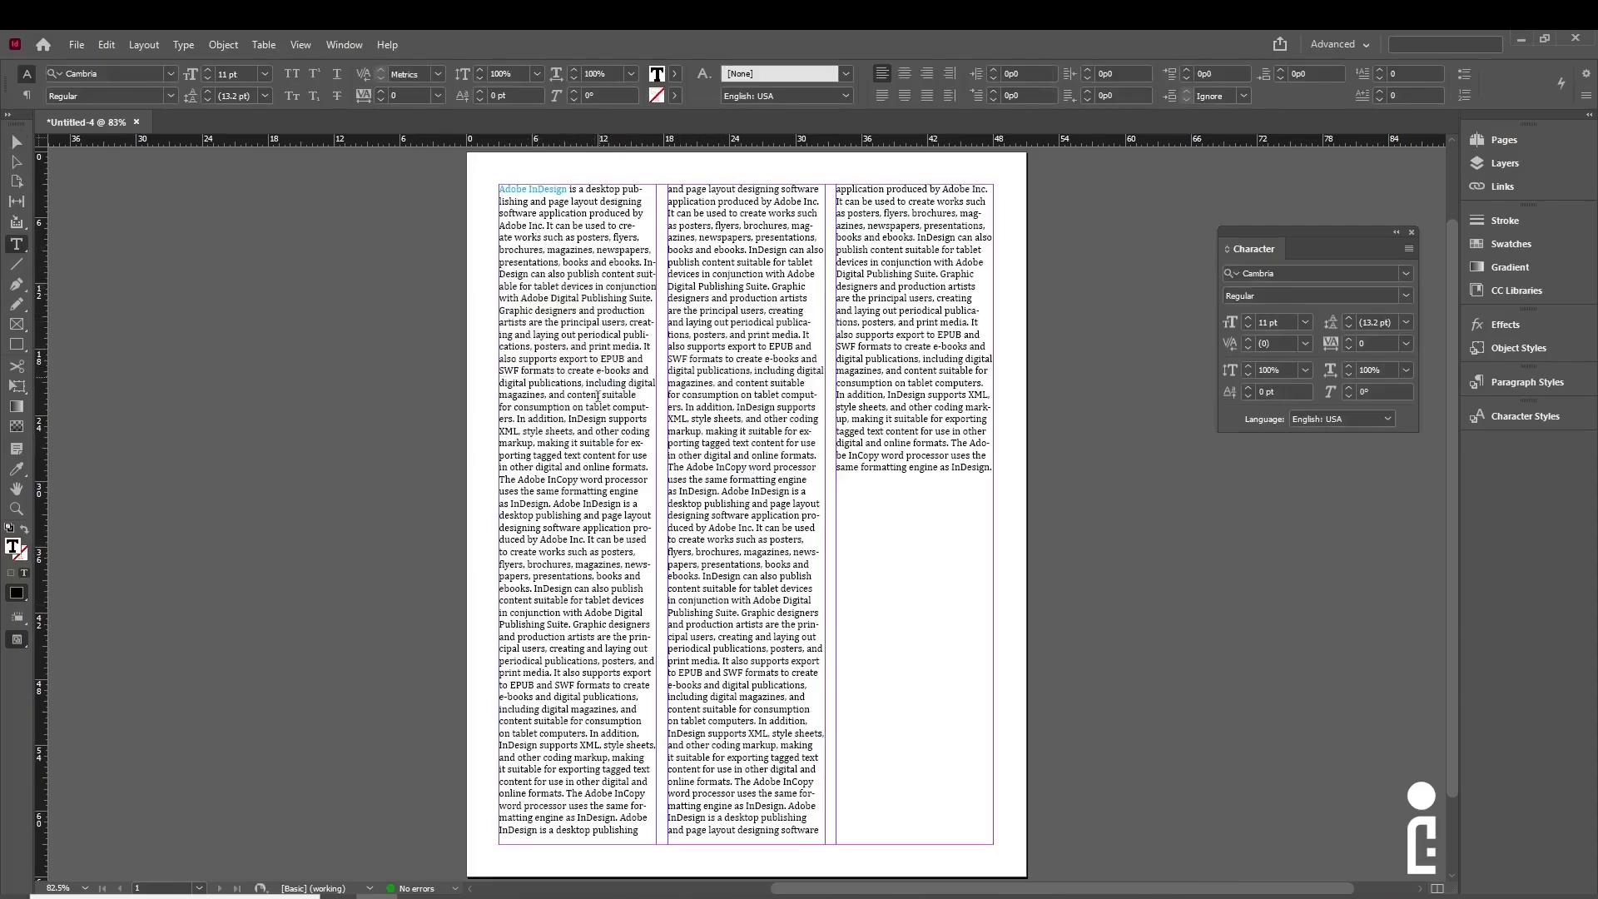
click(343, 45)
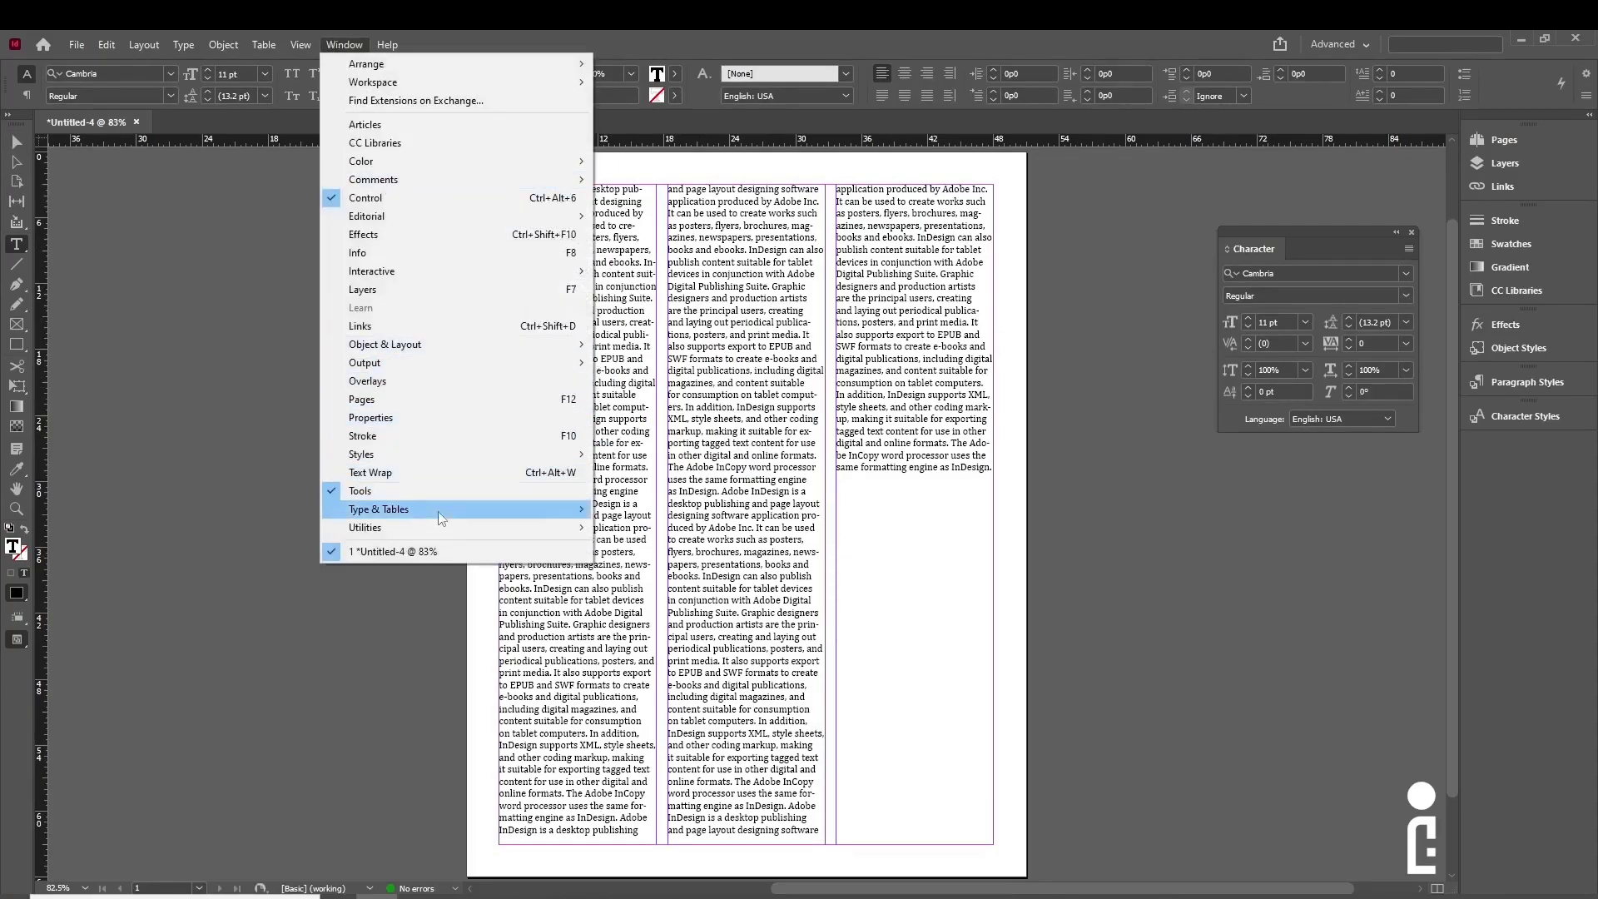
mouse_move(497, 513)
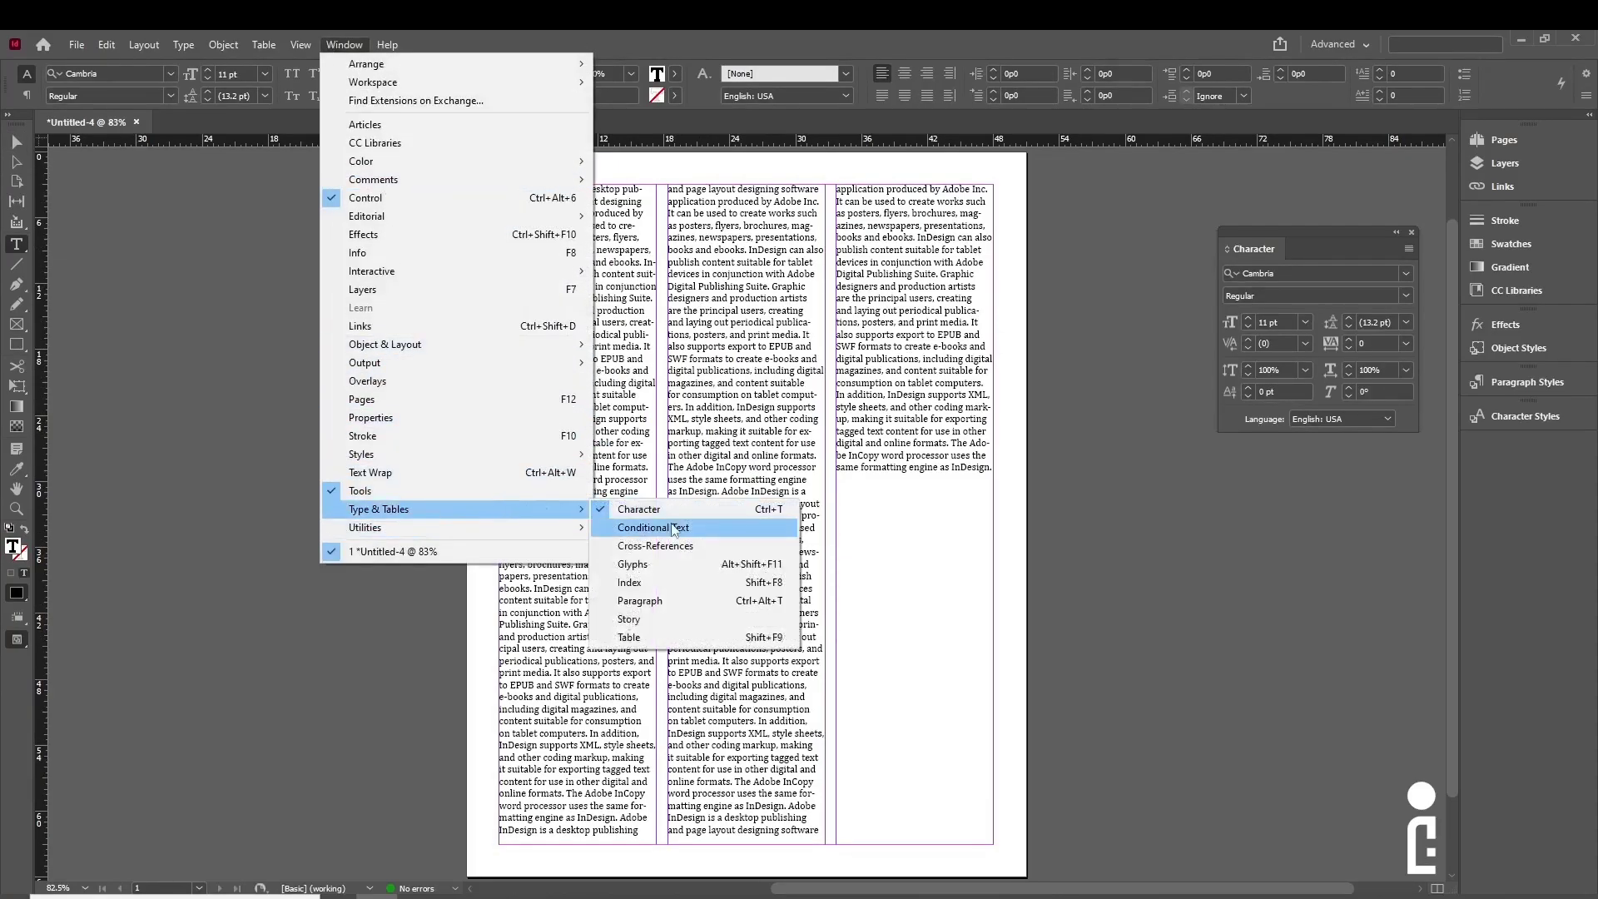
click(682, 600)
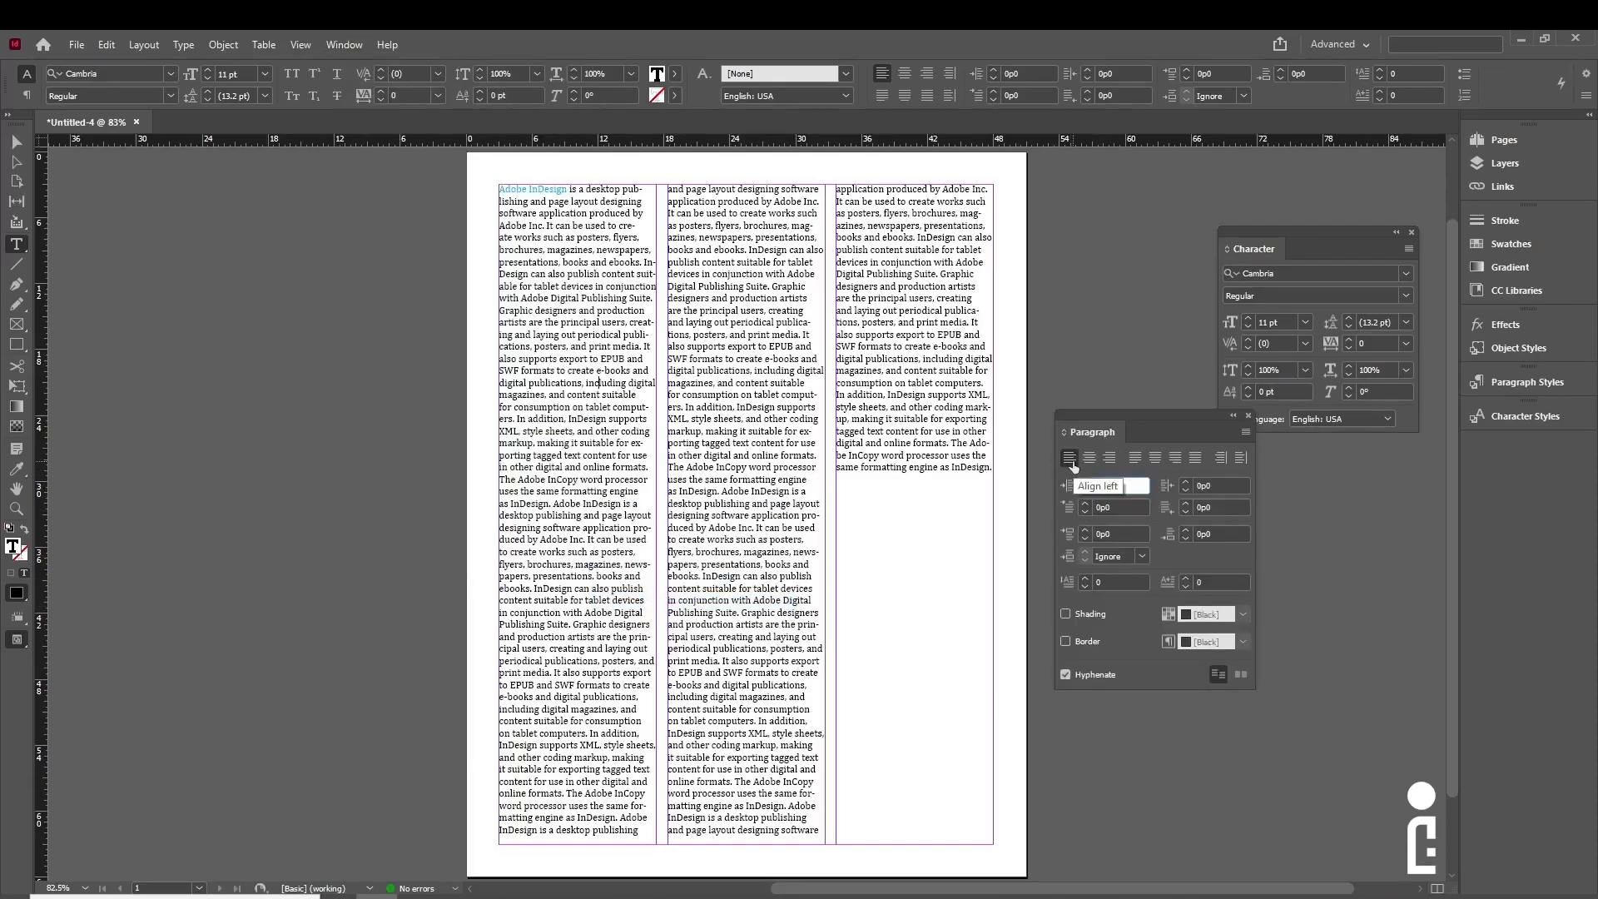
click(575, 293)
- Try centre, right and the justify alignments, ending on Justify with last line aligned left
click(1089, 458)
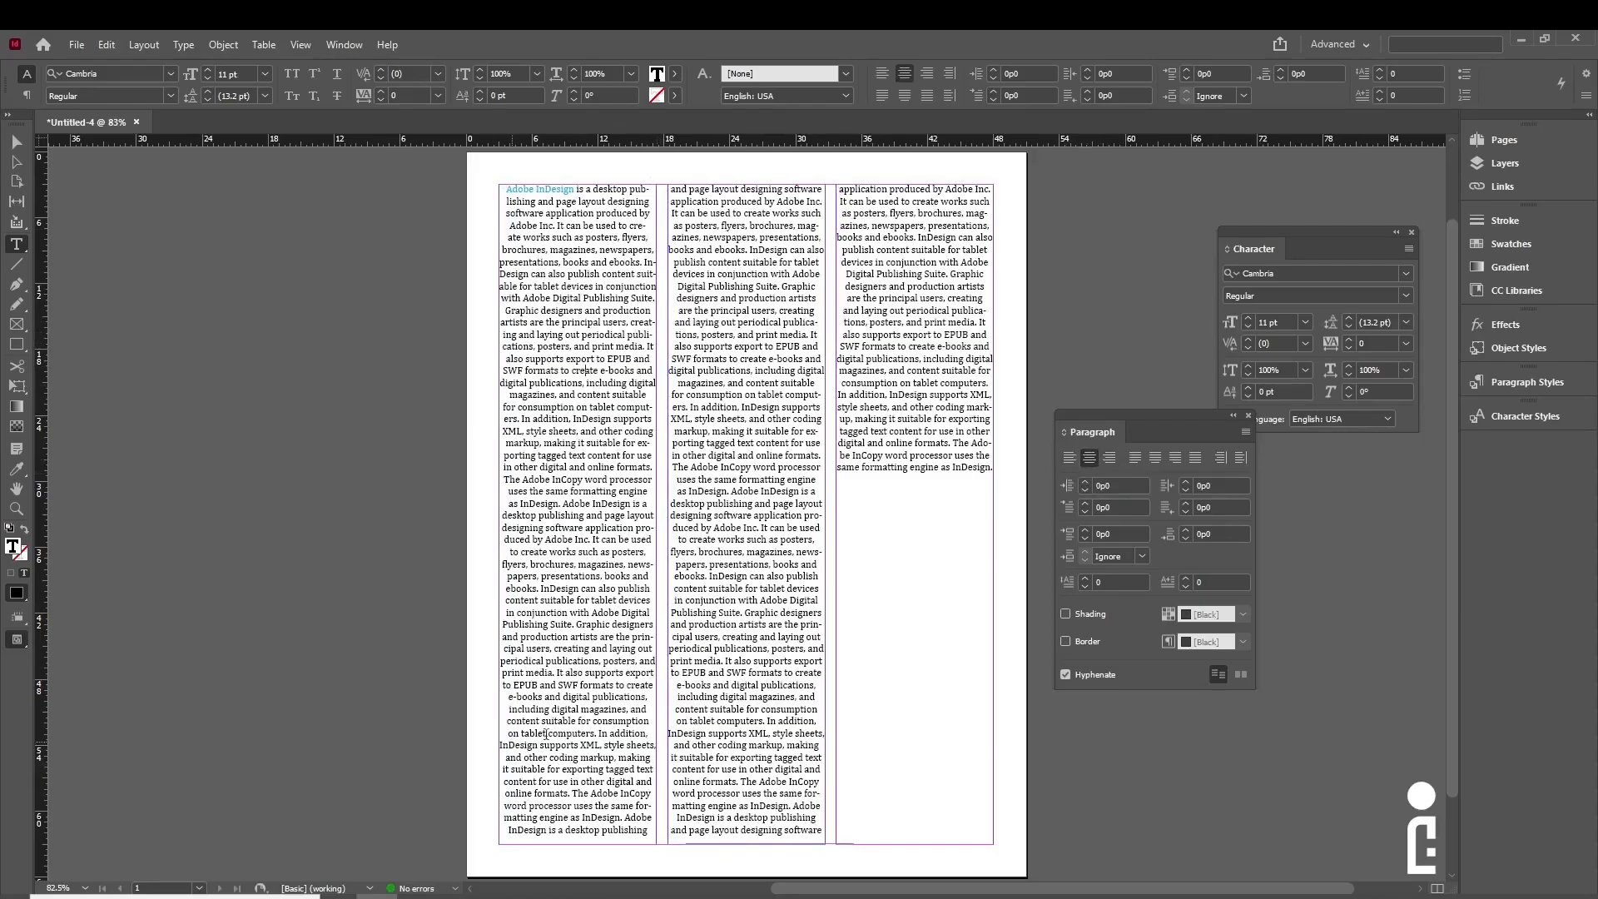
click(1110, 459)
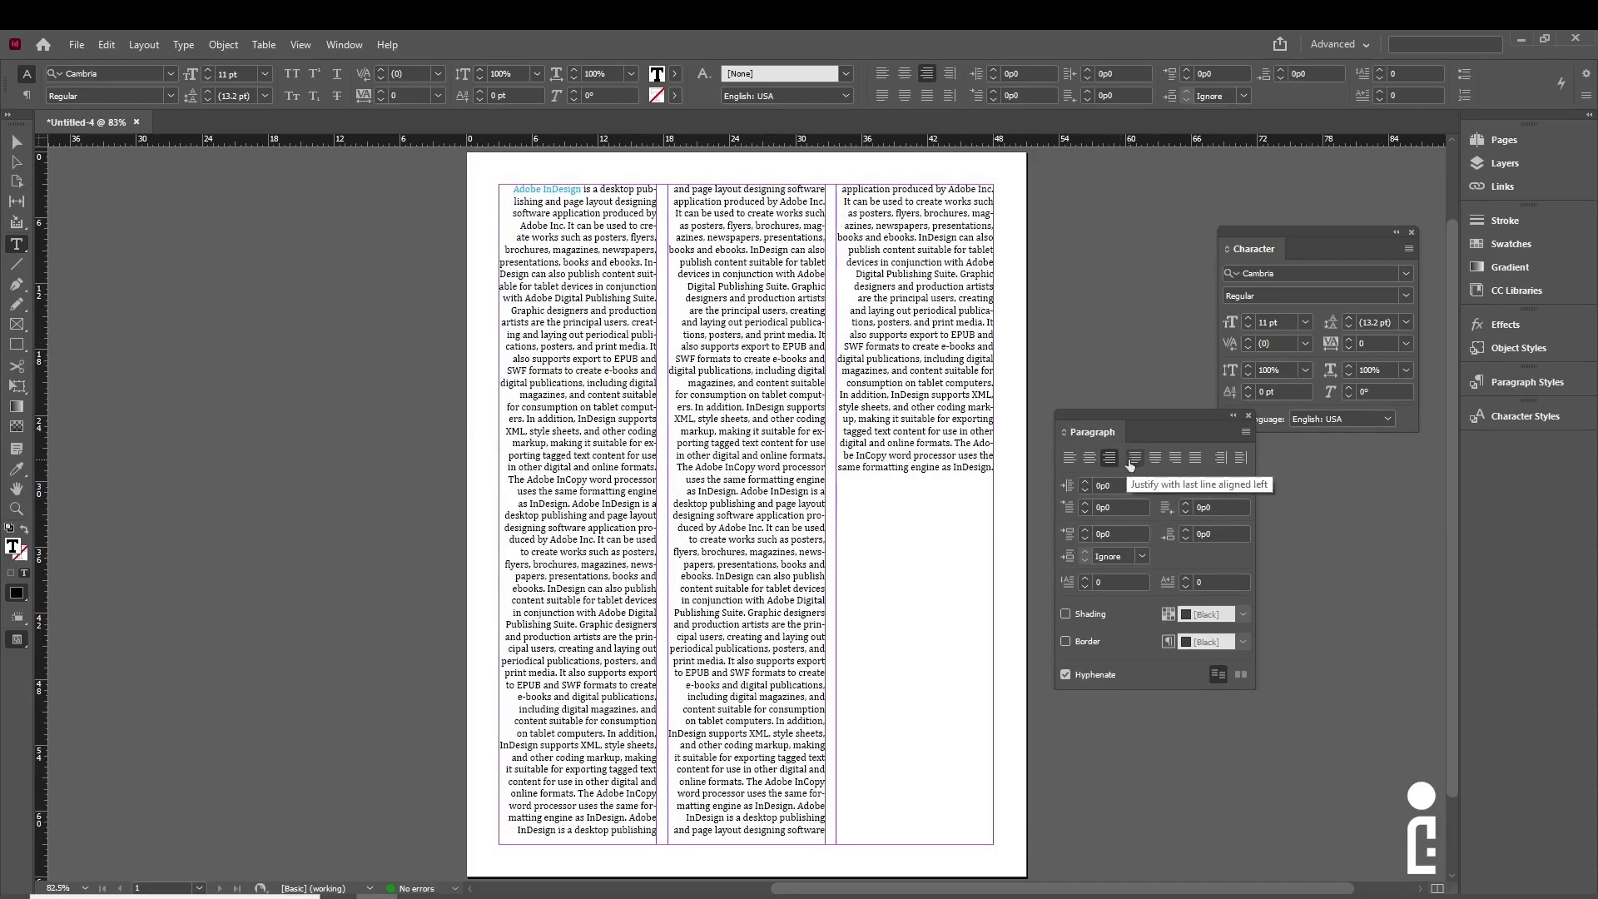
click(1129, 457)
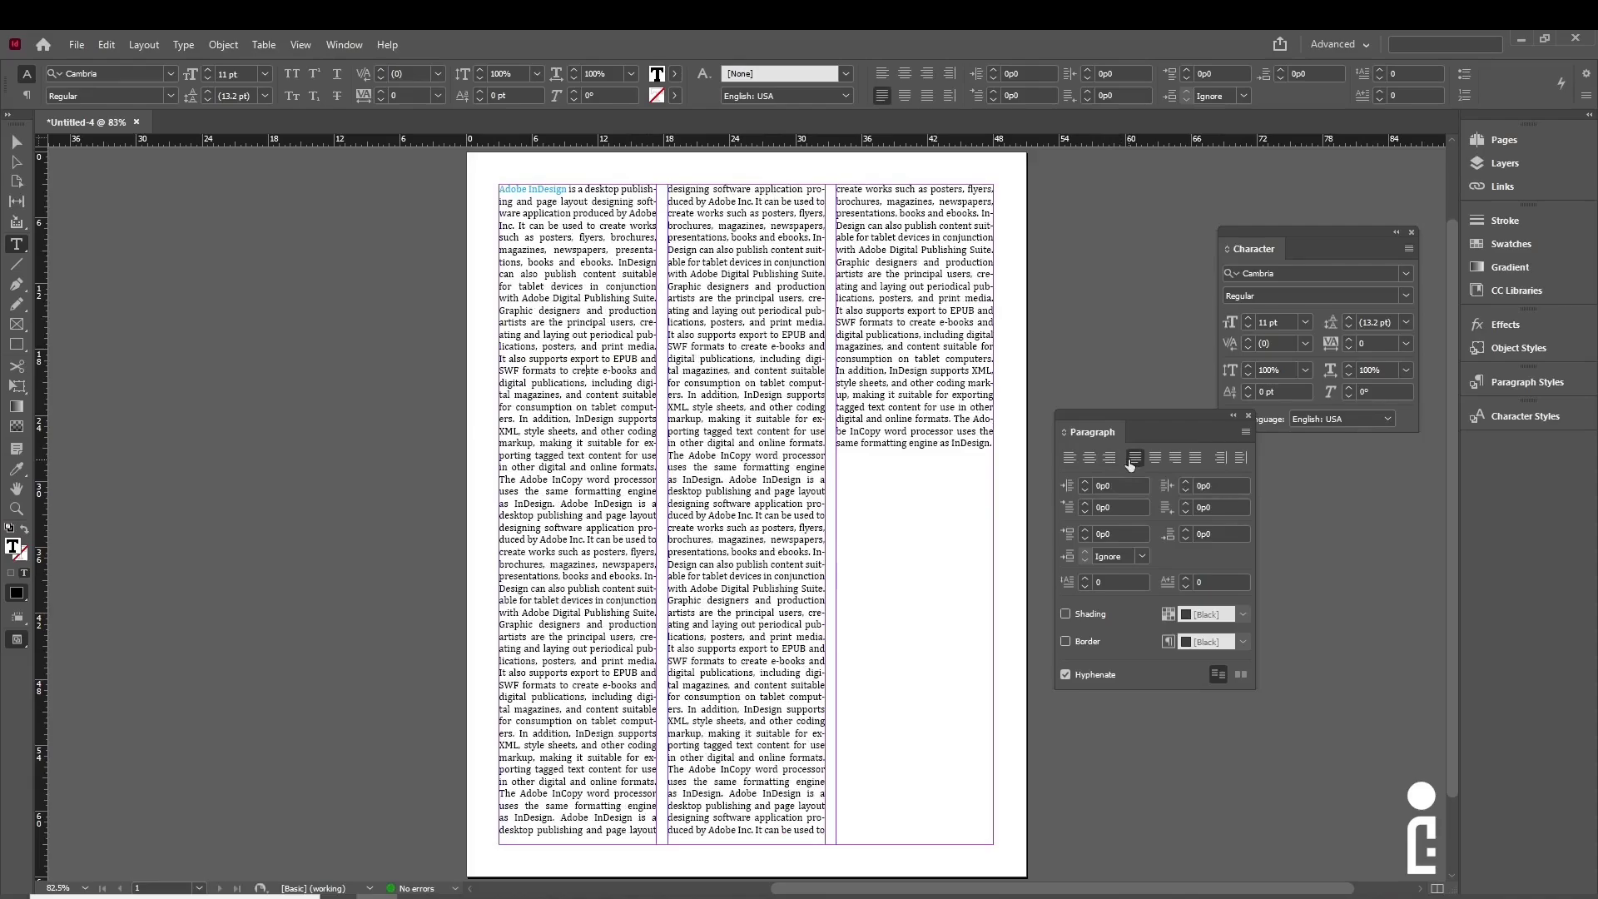
click(1155, 458)
click(1175, 457)
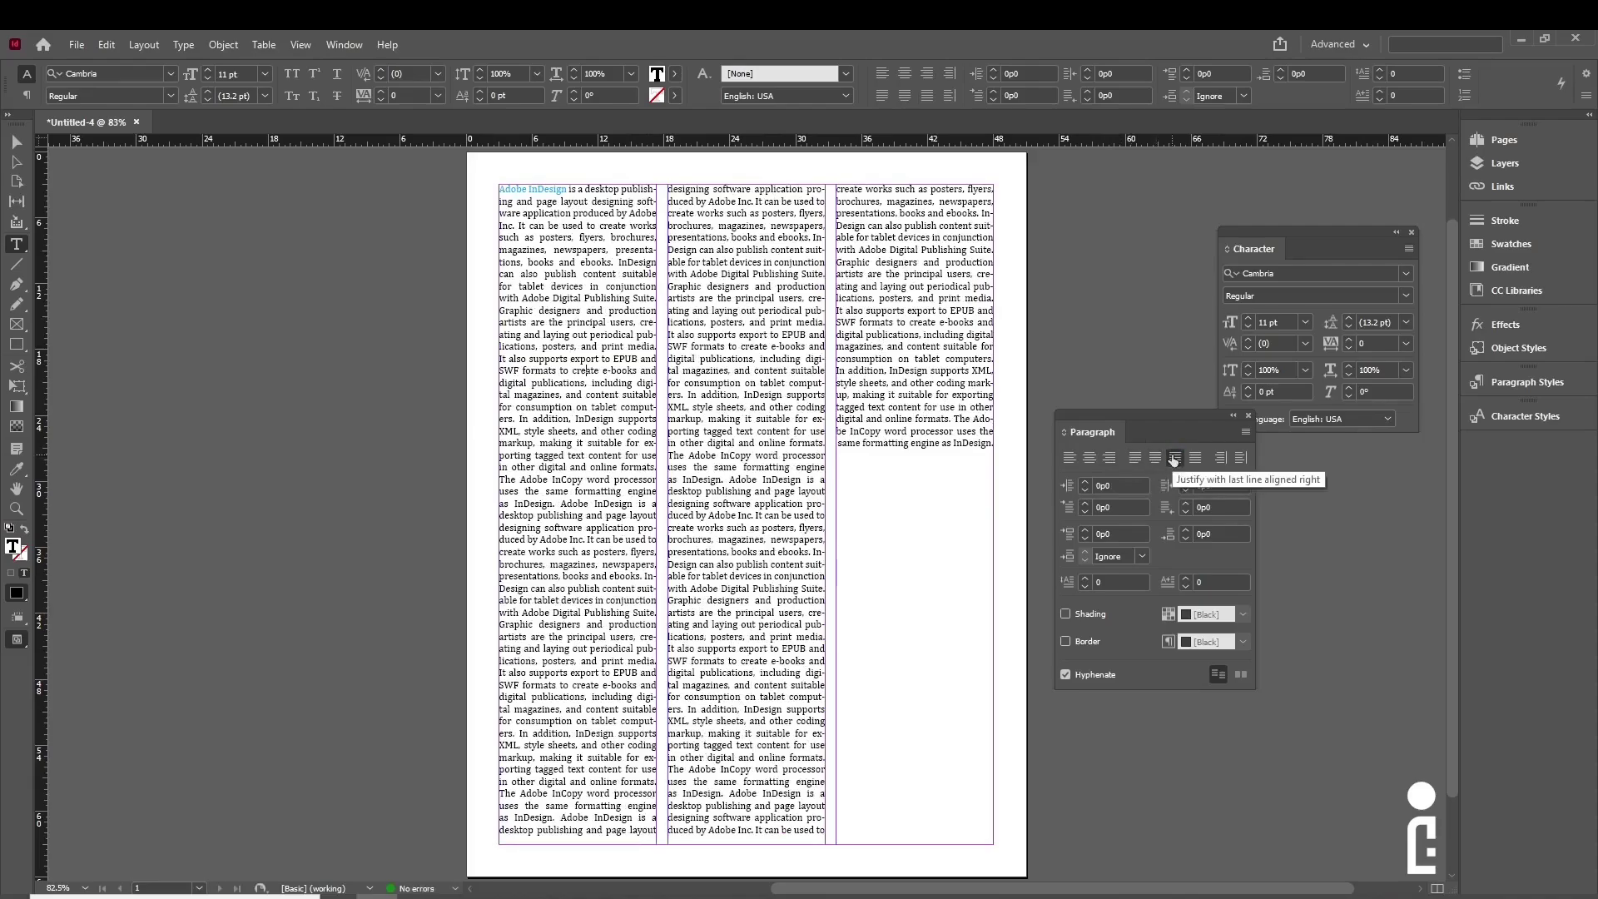
click(1195, 458)
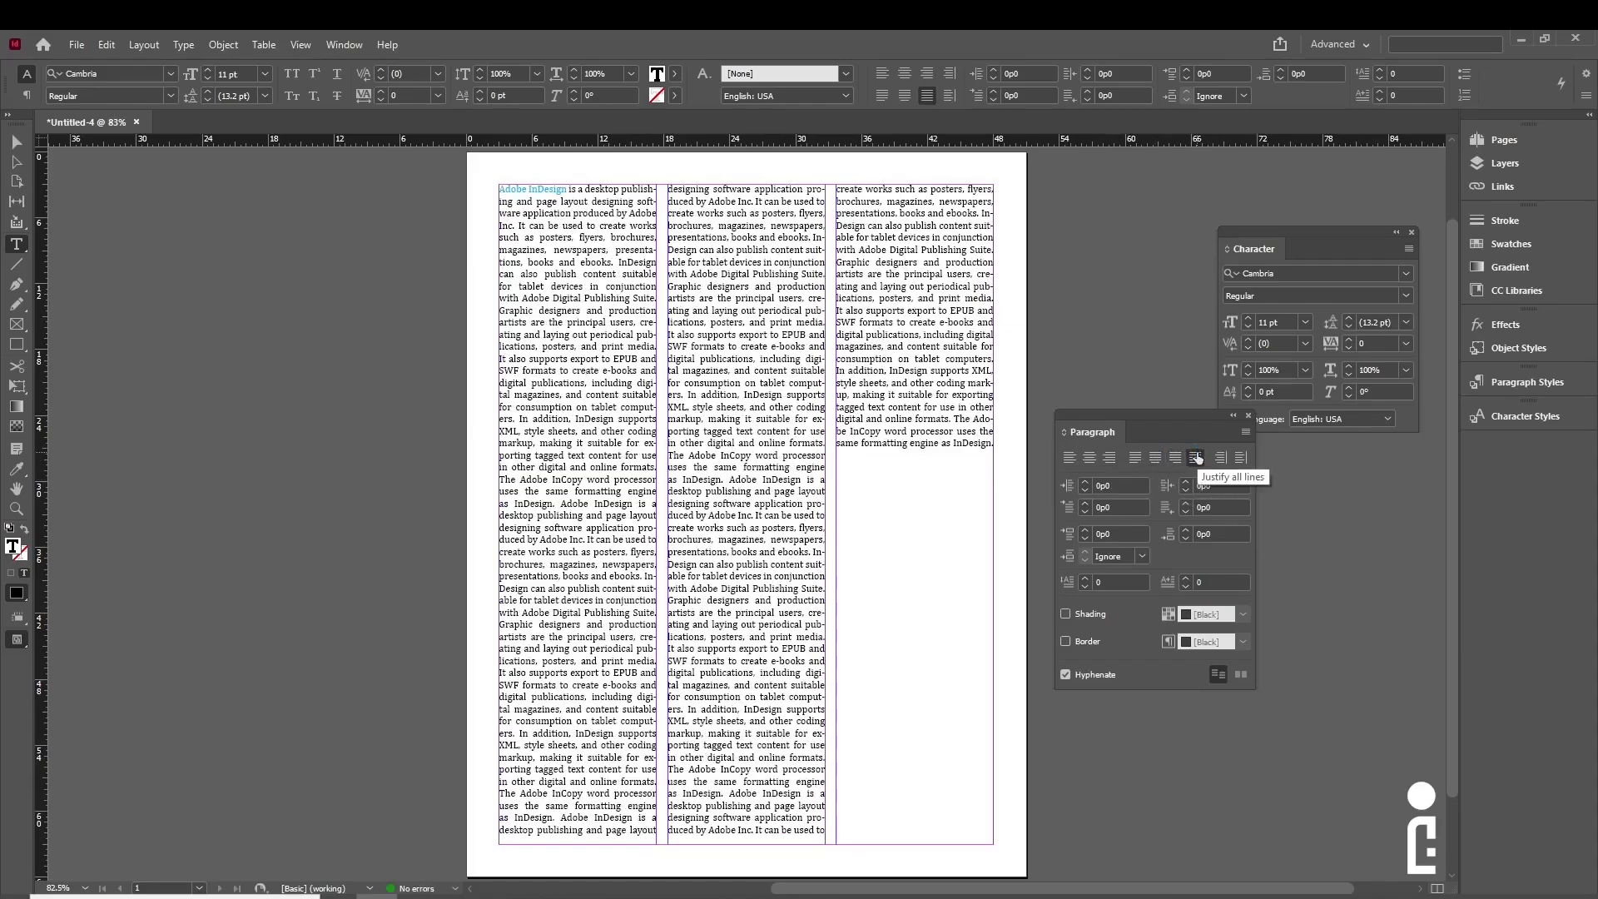
click(1135, 459)
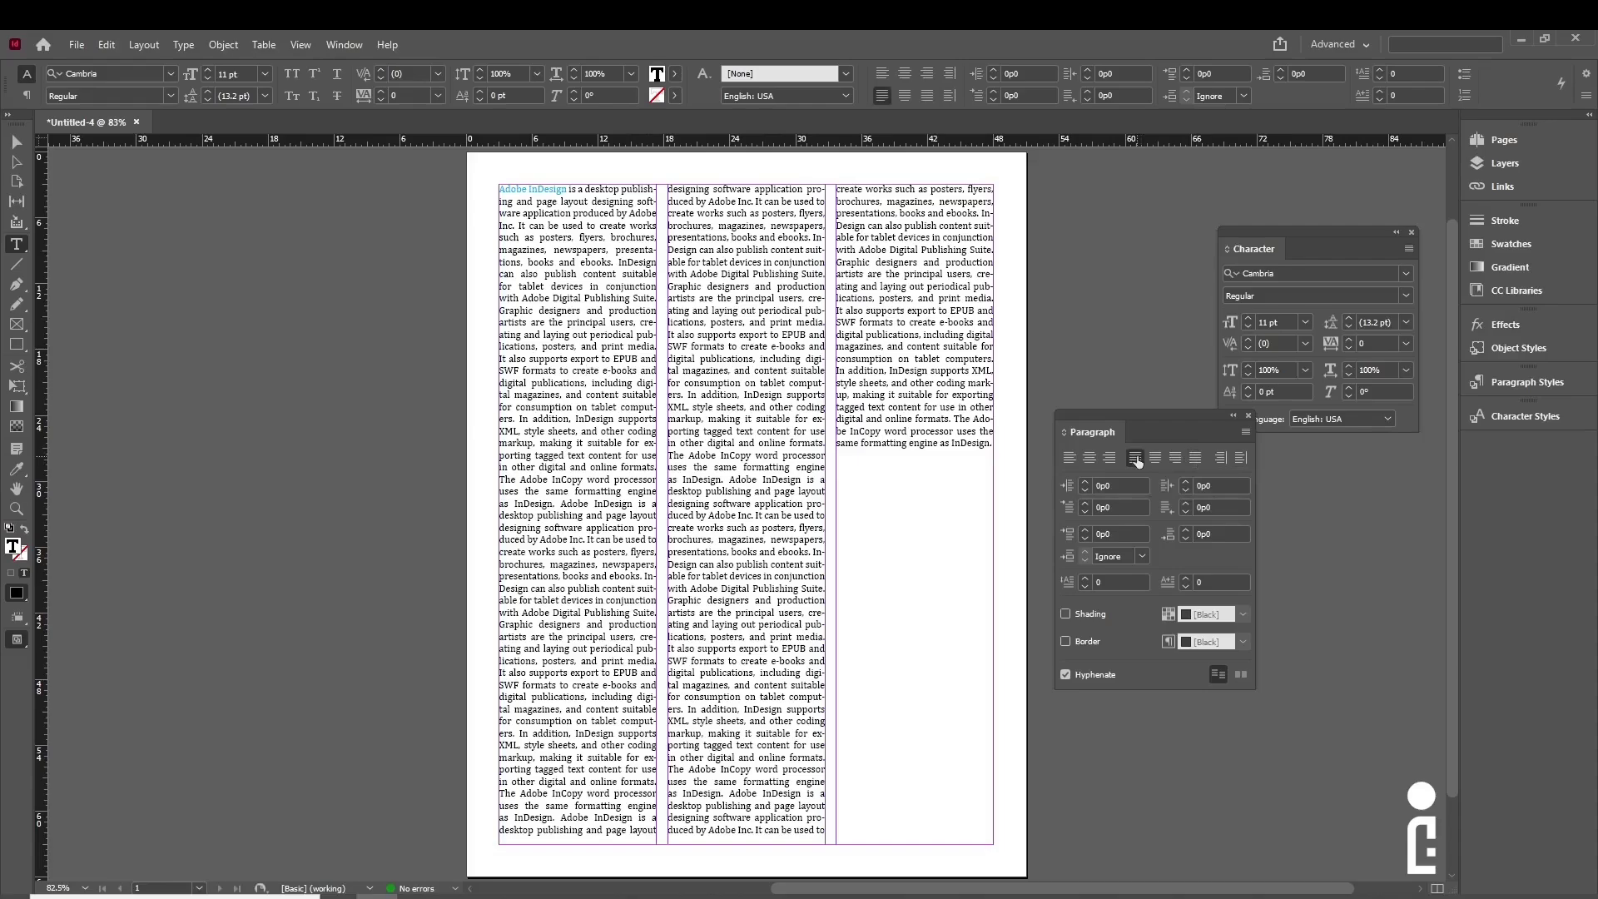
- Dock the Paragraph panel under Character and select all the text across three columns
key(Escape)
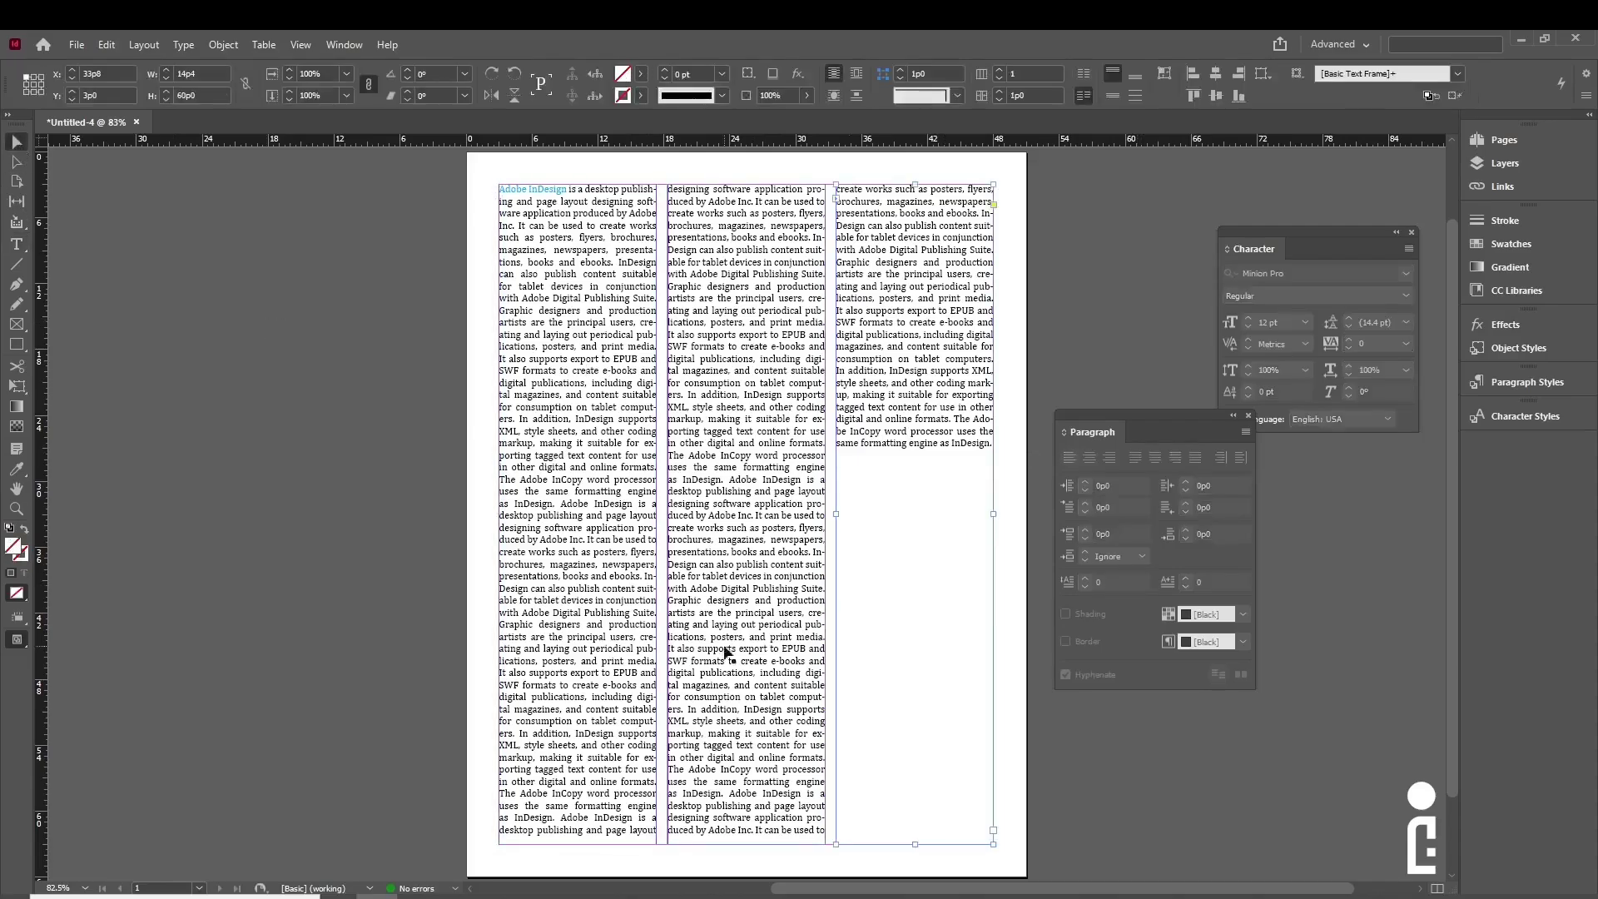
drag(1153, 413, 1321, 443)
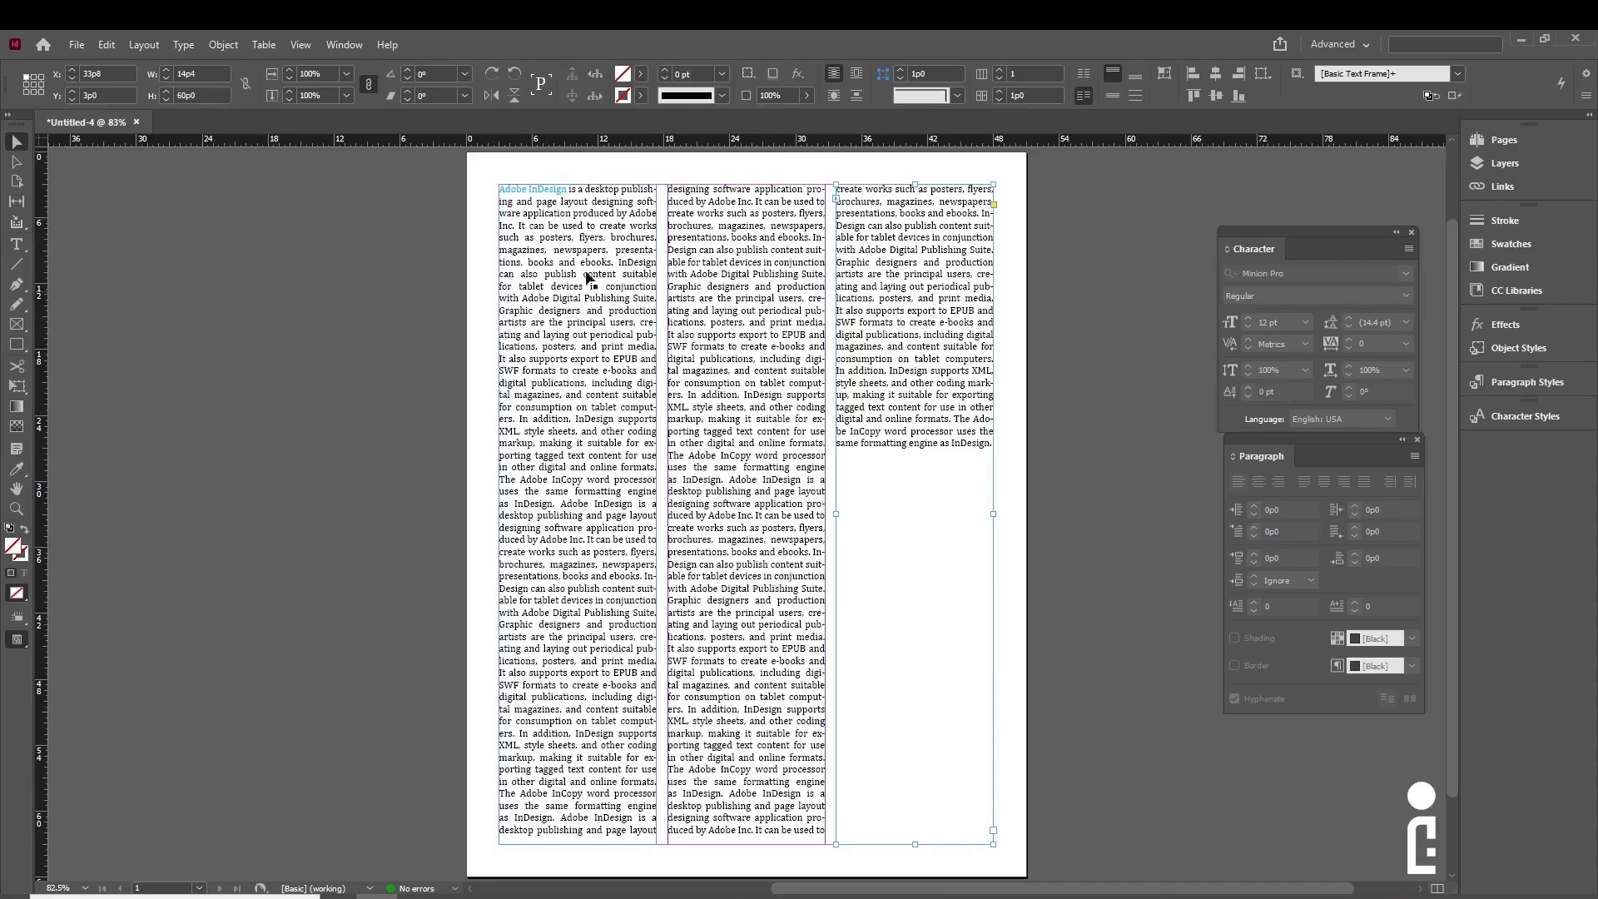
key(t)
drag(513, 201, 624, 529)
drag(501, 187, 934, 392)
- Apply a single red fill swatch to all the selected story text
scroll(934, 391, up, 2)
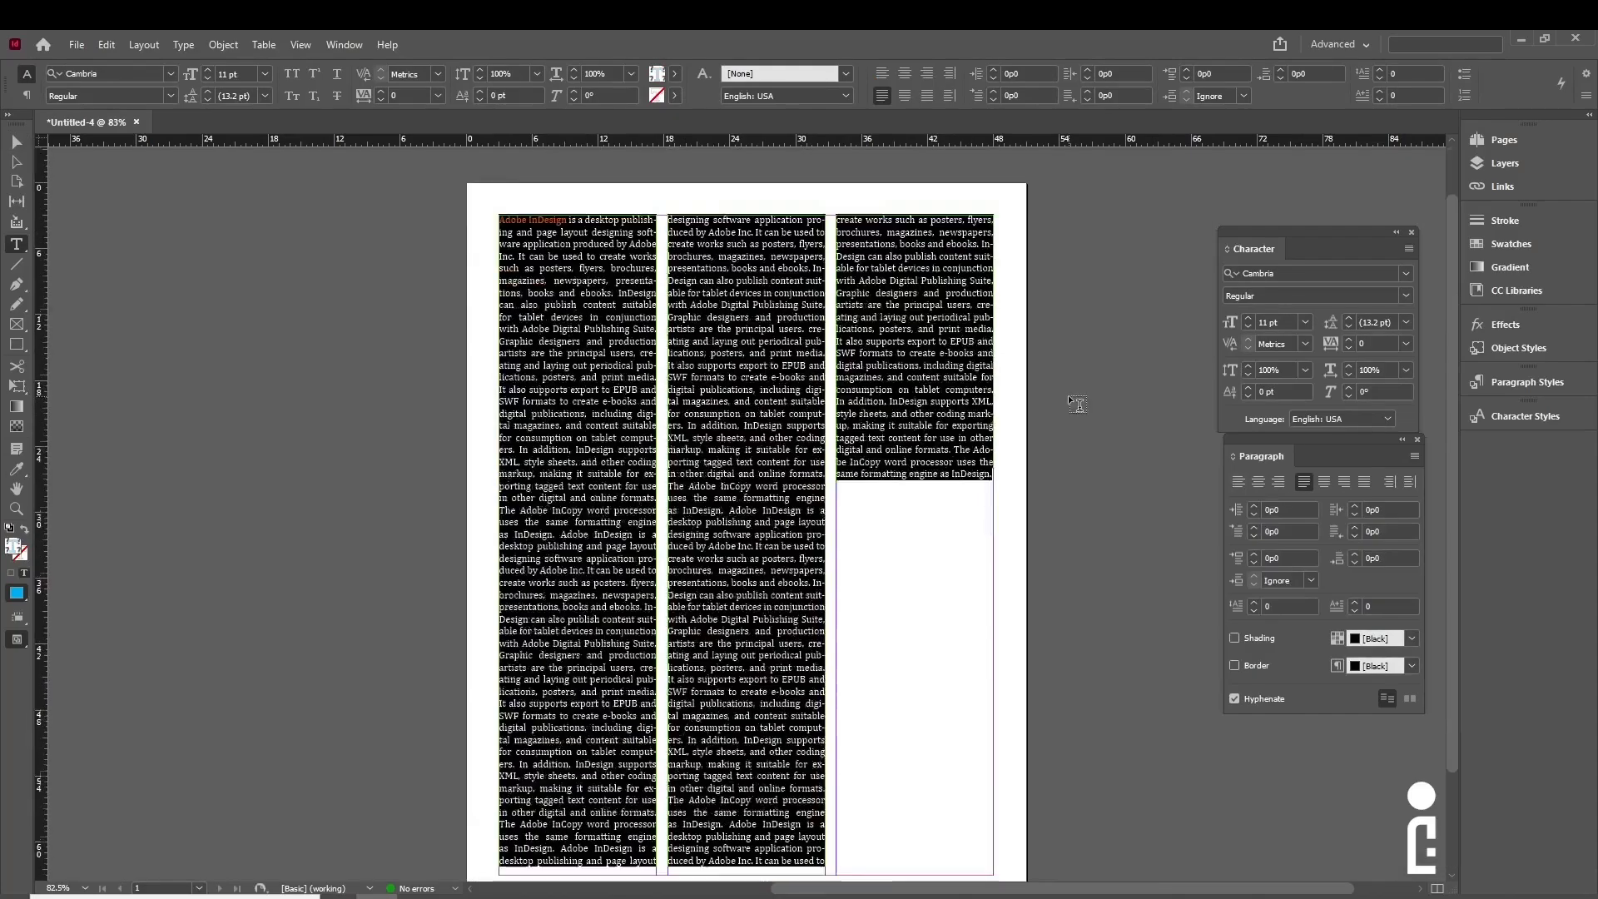
click(675, 73)
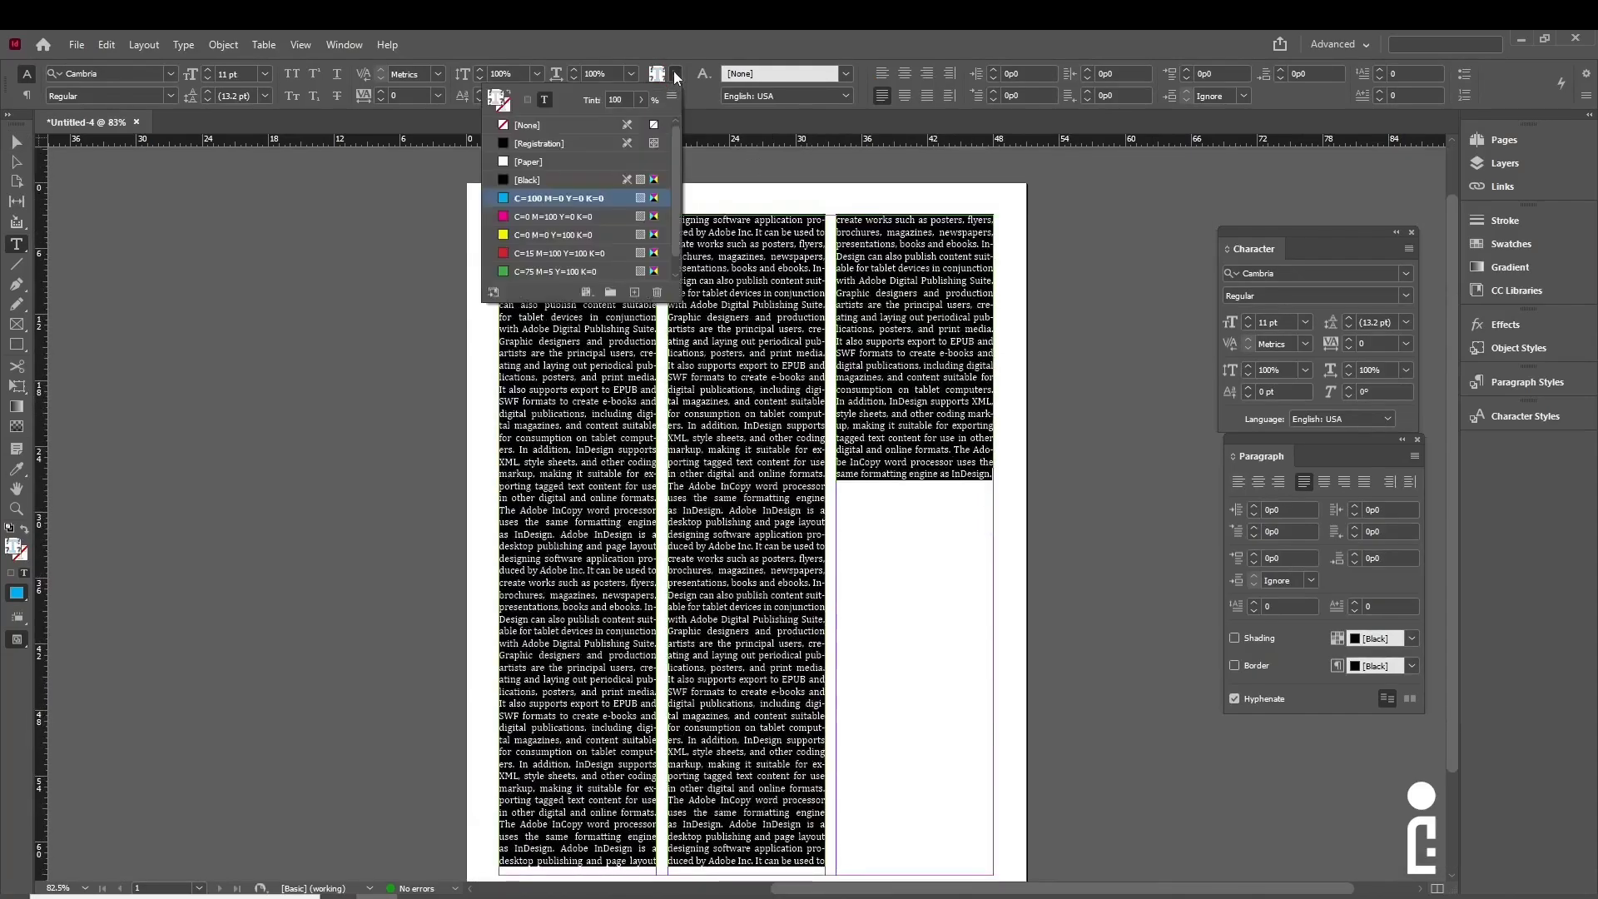
click(519, 253)
scroll(546, 228, down, 1)
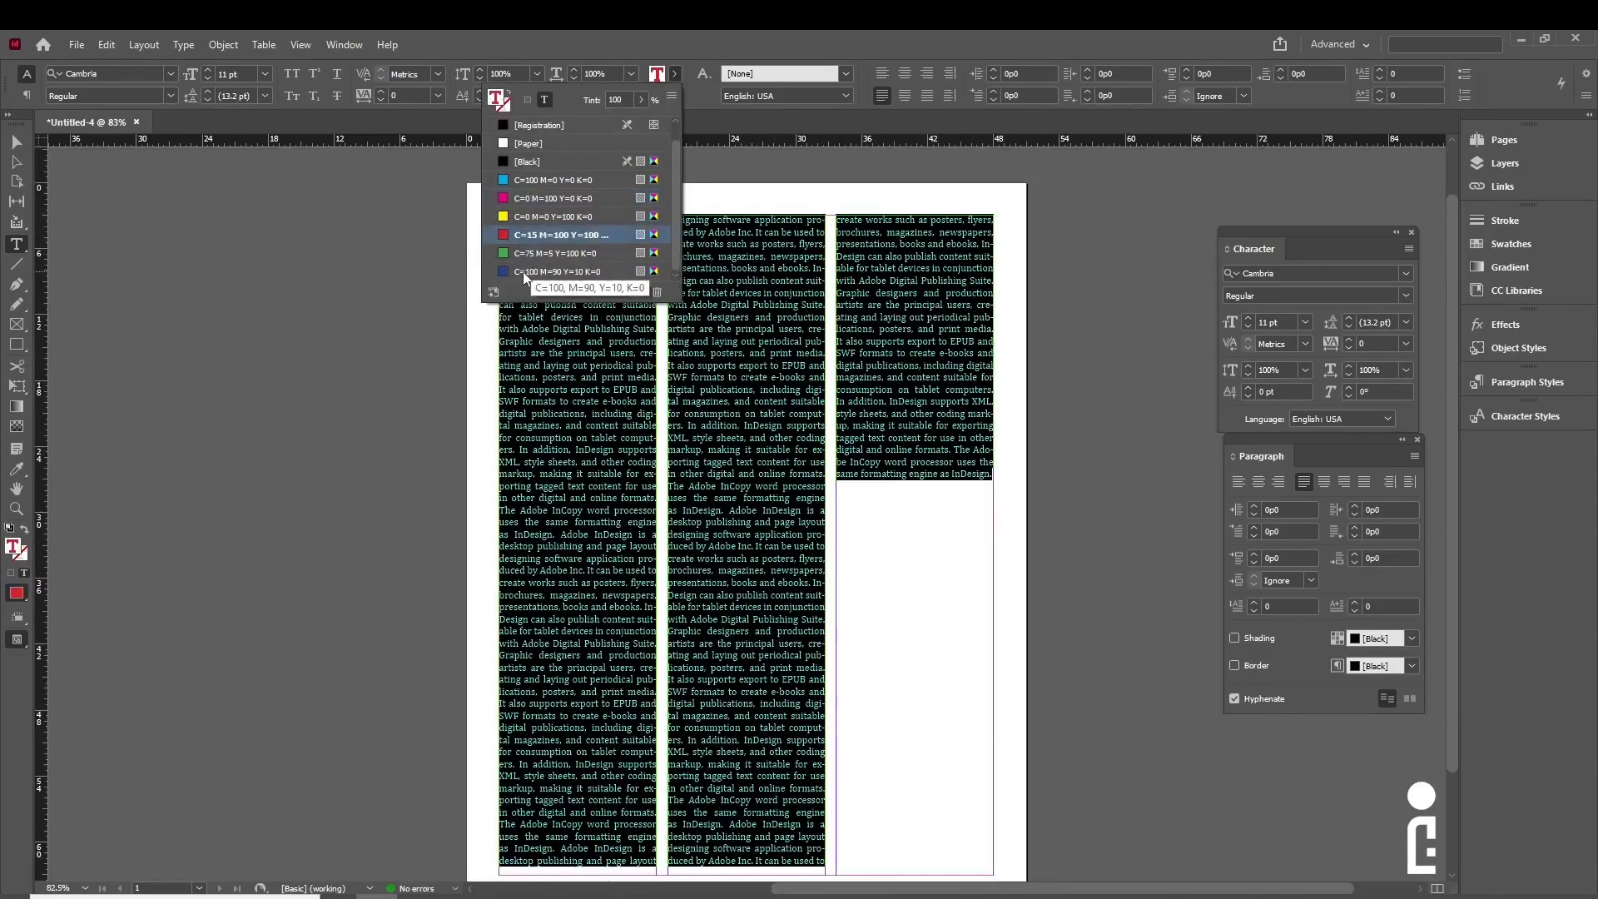
scroll(523, 271, up, 1)
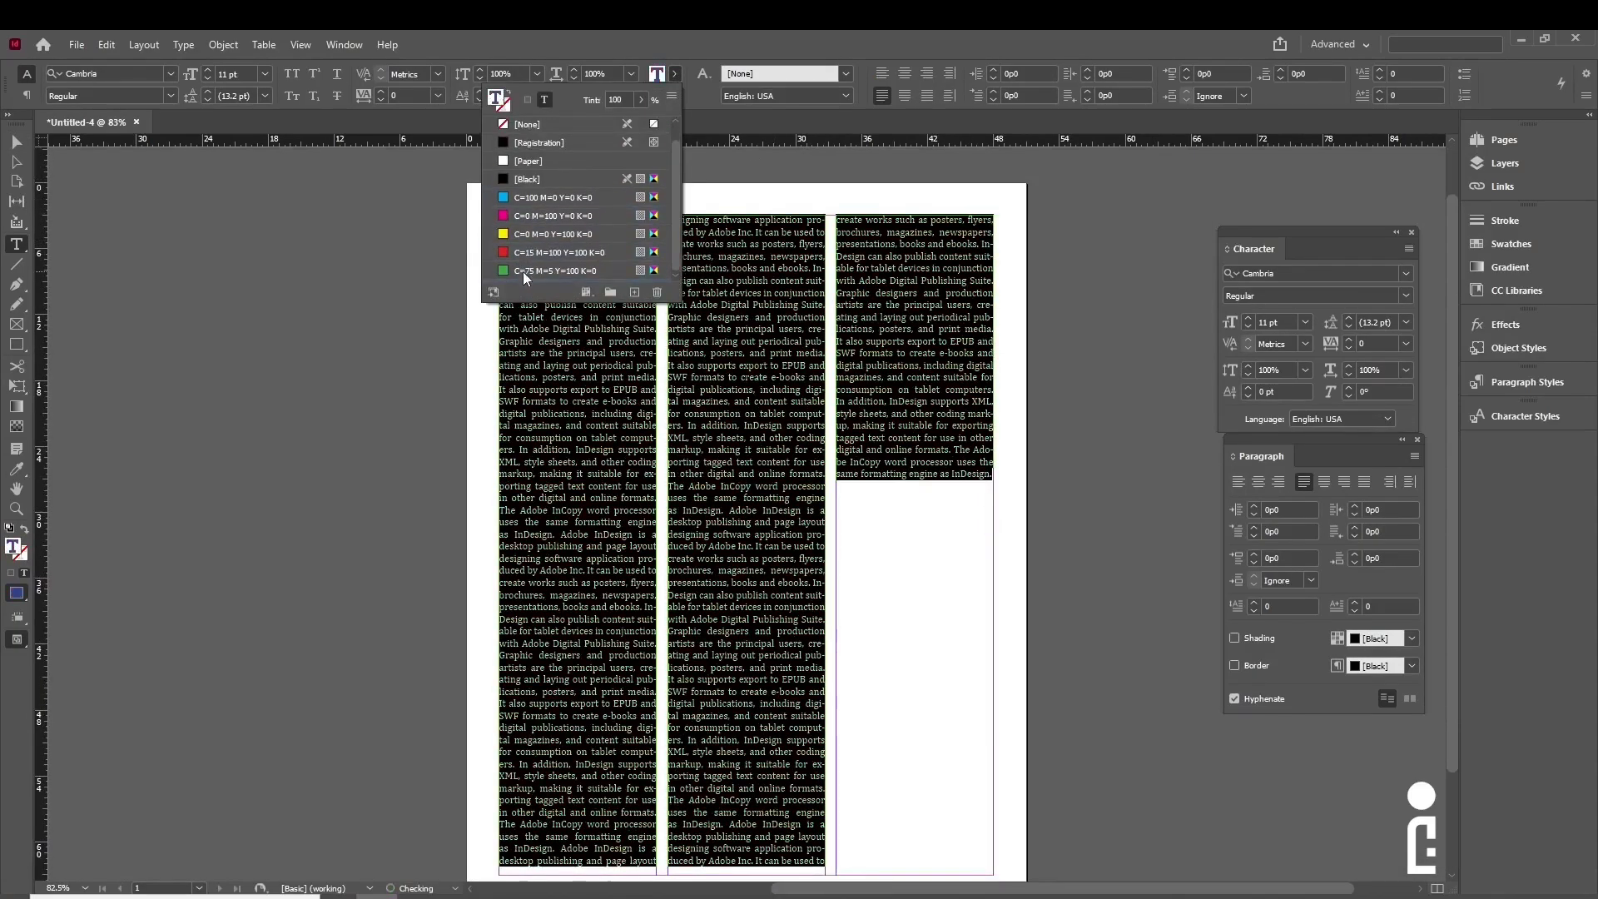
click(689, 99)
click(17, 142)
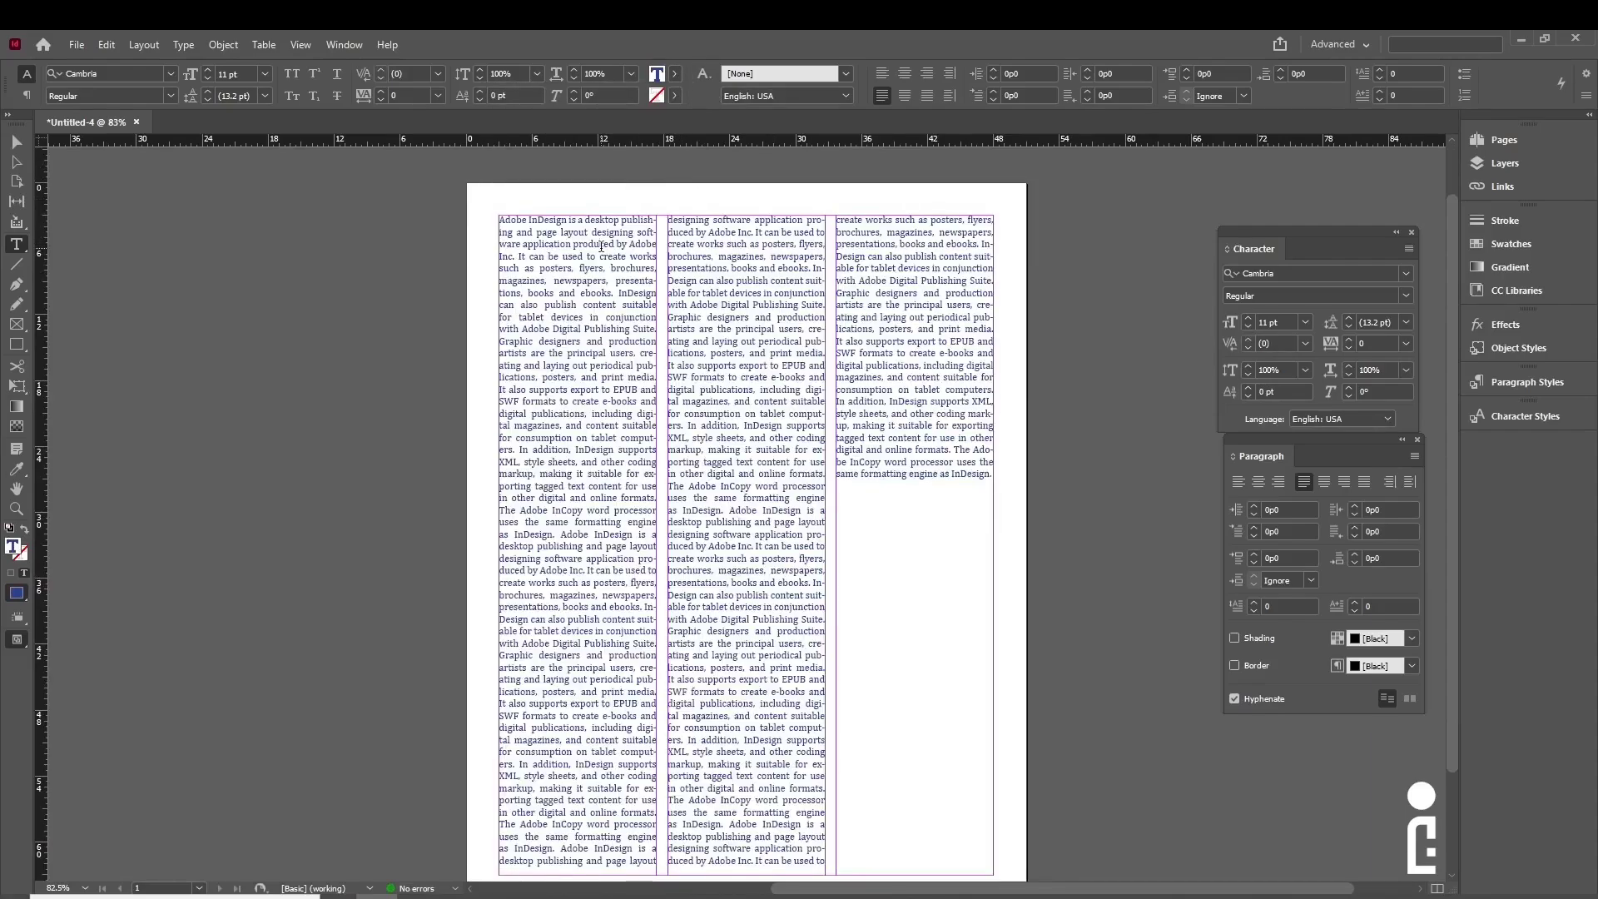
- Draw a rectangle frame covering the full 51p0 x 66p0 page, corner to corner
click(286, 328)
scroll(728, 421, down, 2)
scroll(699, 384, up, 2)
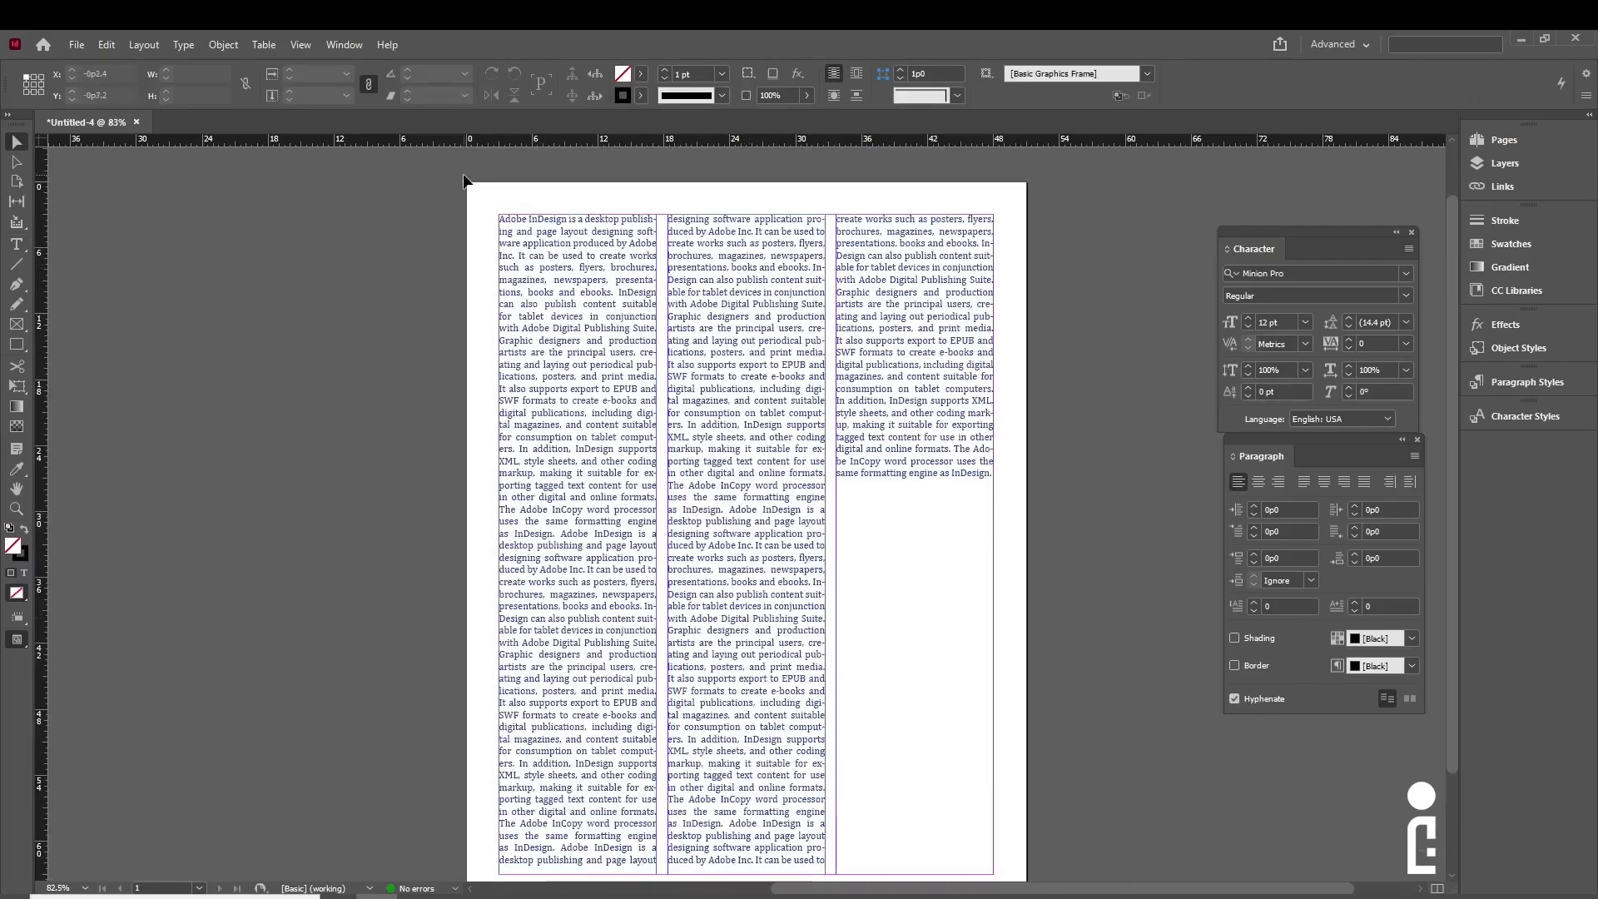
scroll(1020, 752, down, 2)
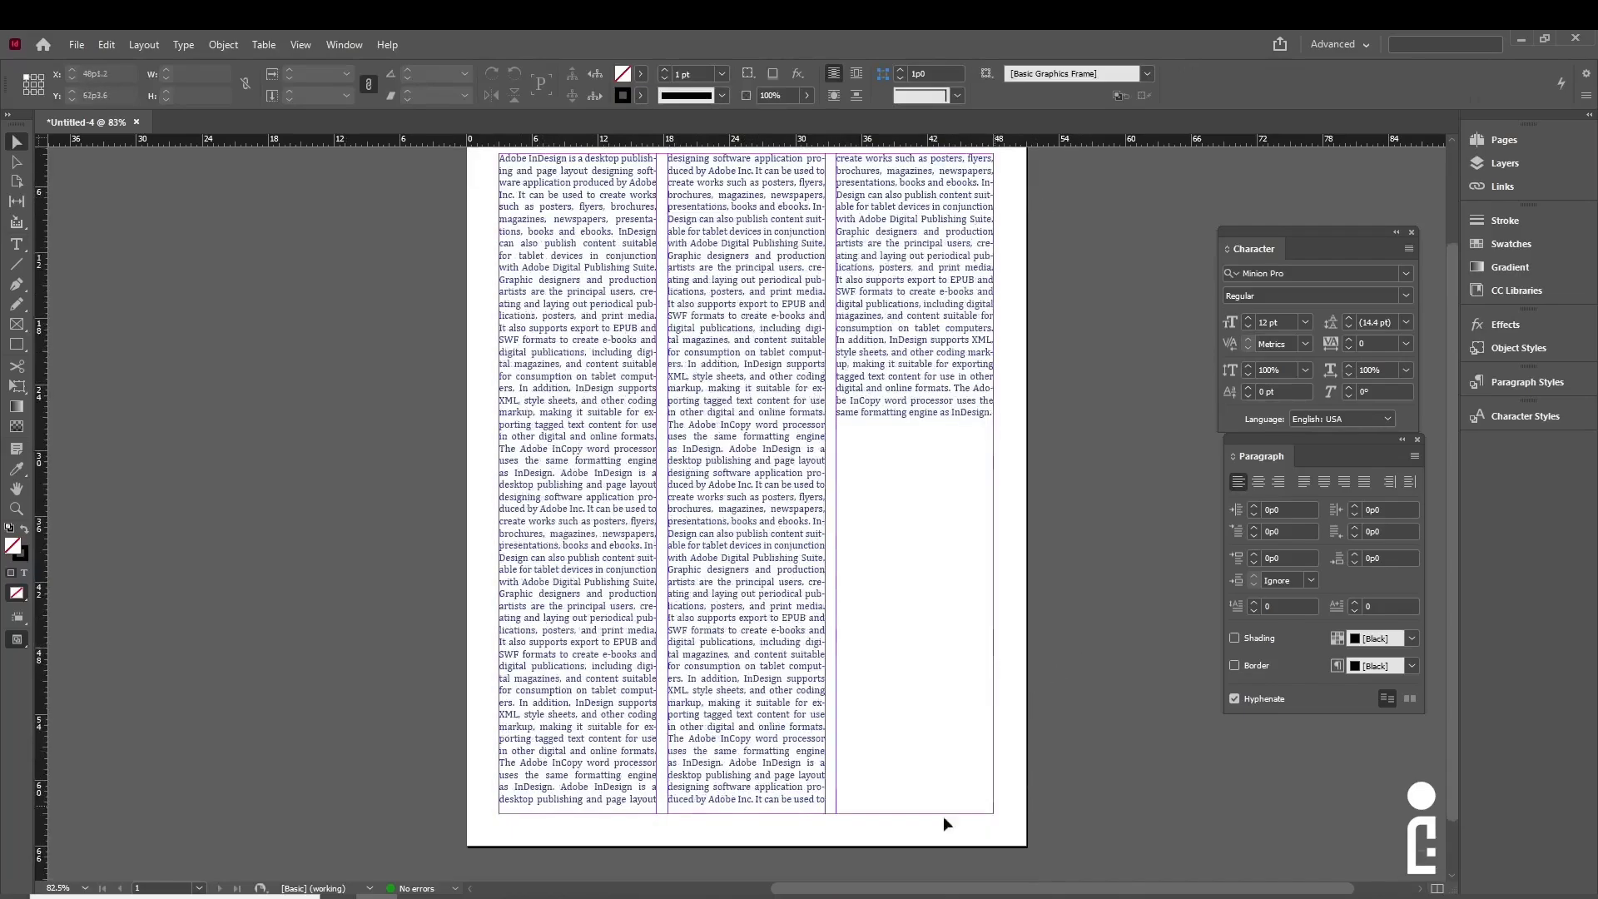
scroll(957, 752, up, 2)
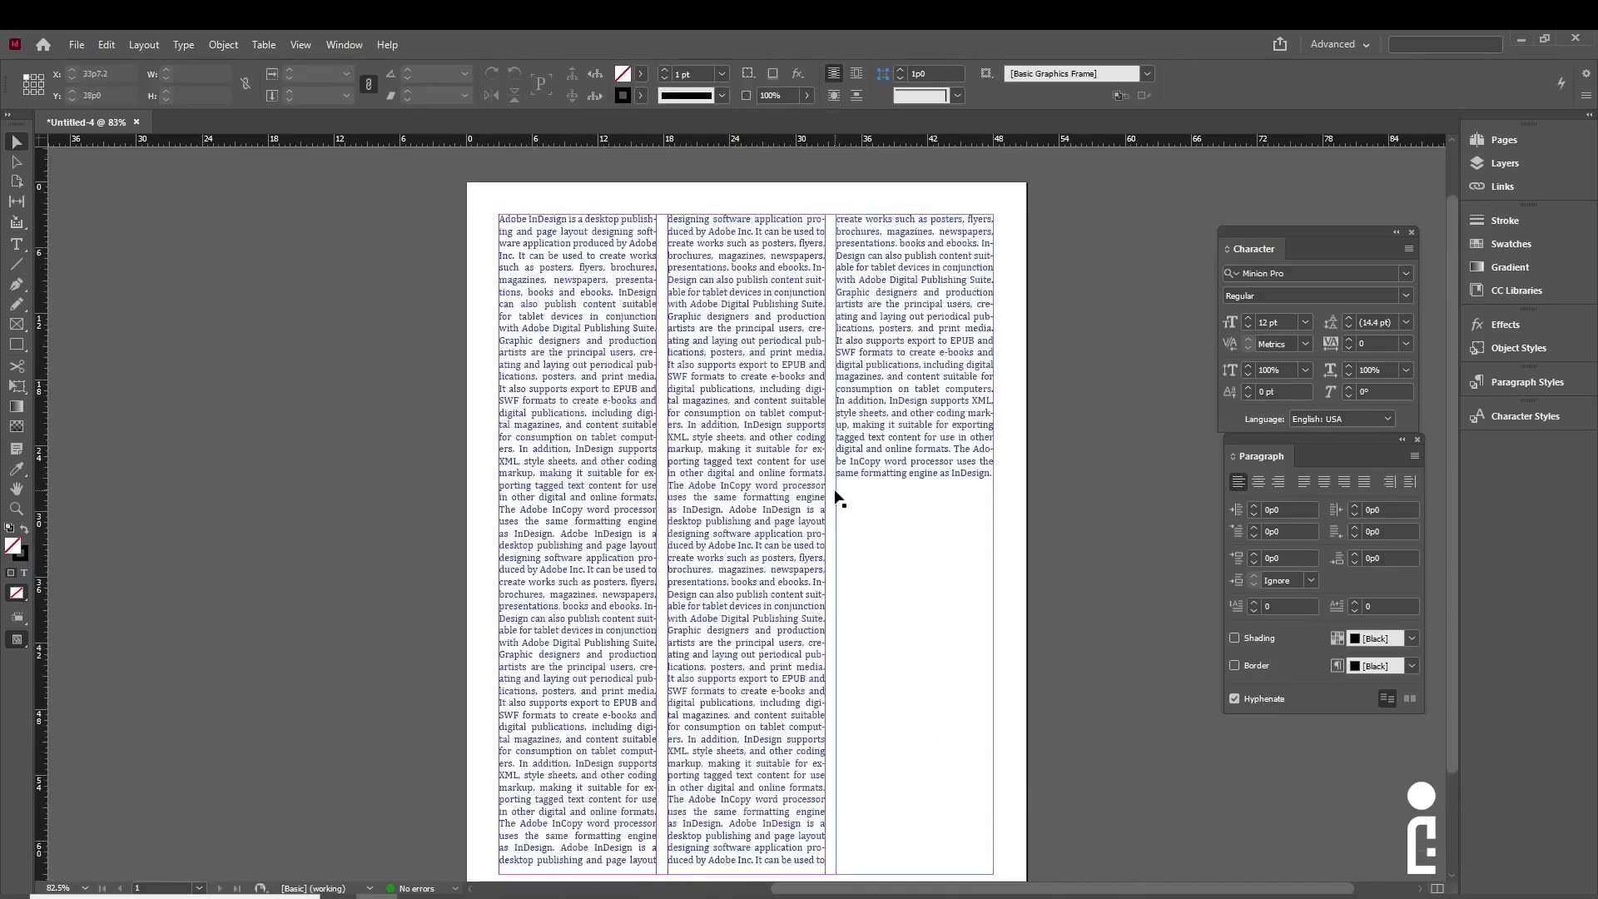
scroll(839, 500, down, 1)
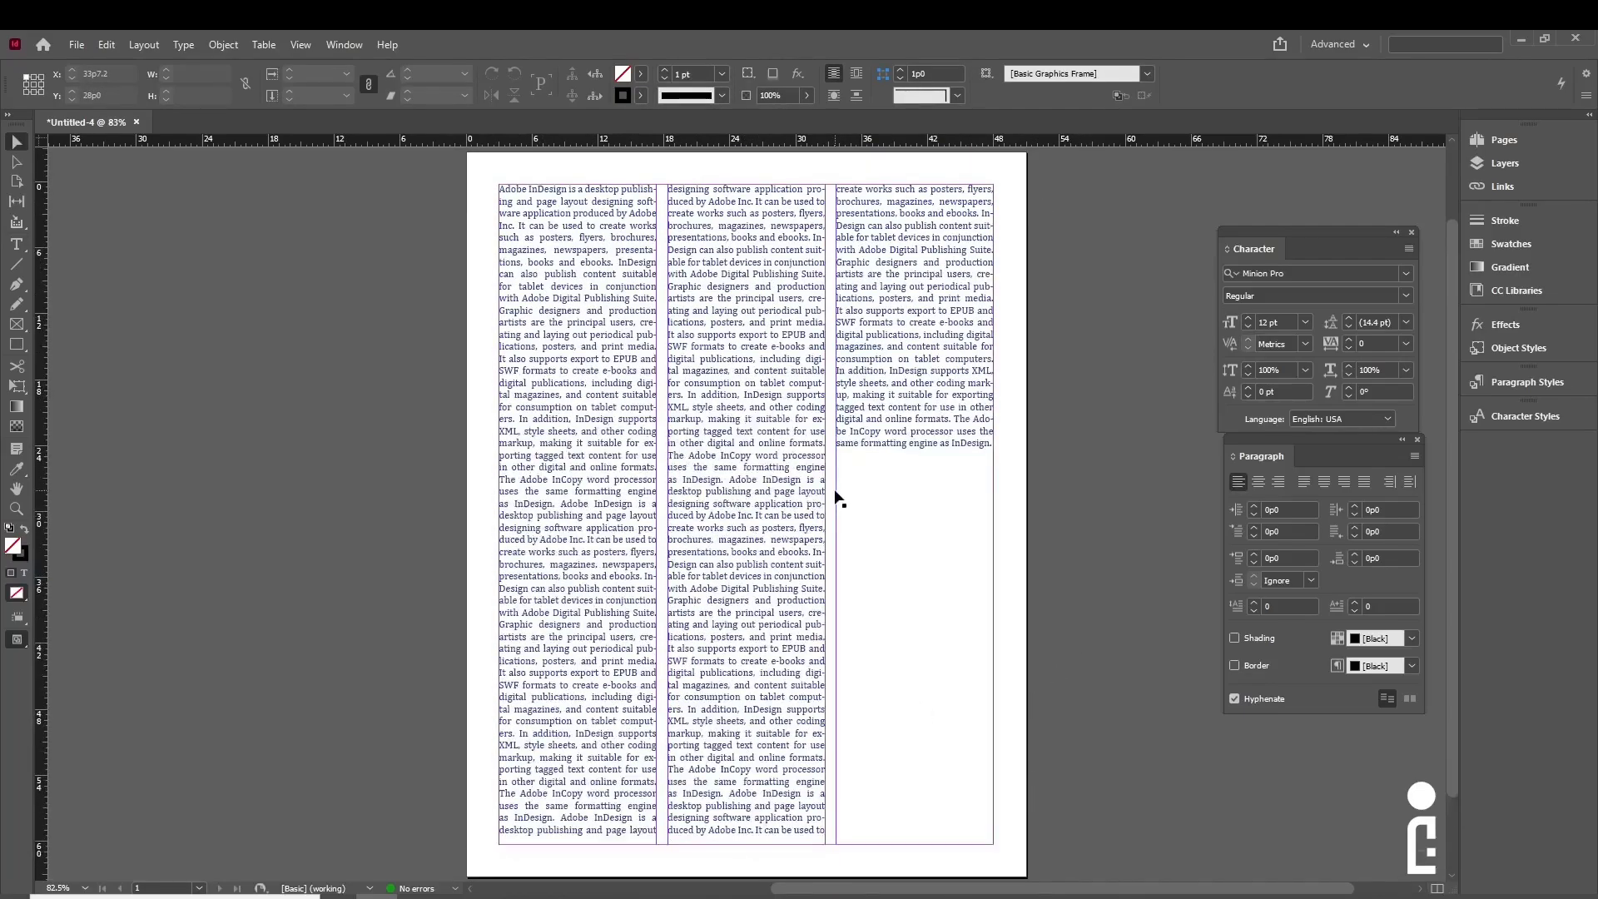
right_click(20, 348)
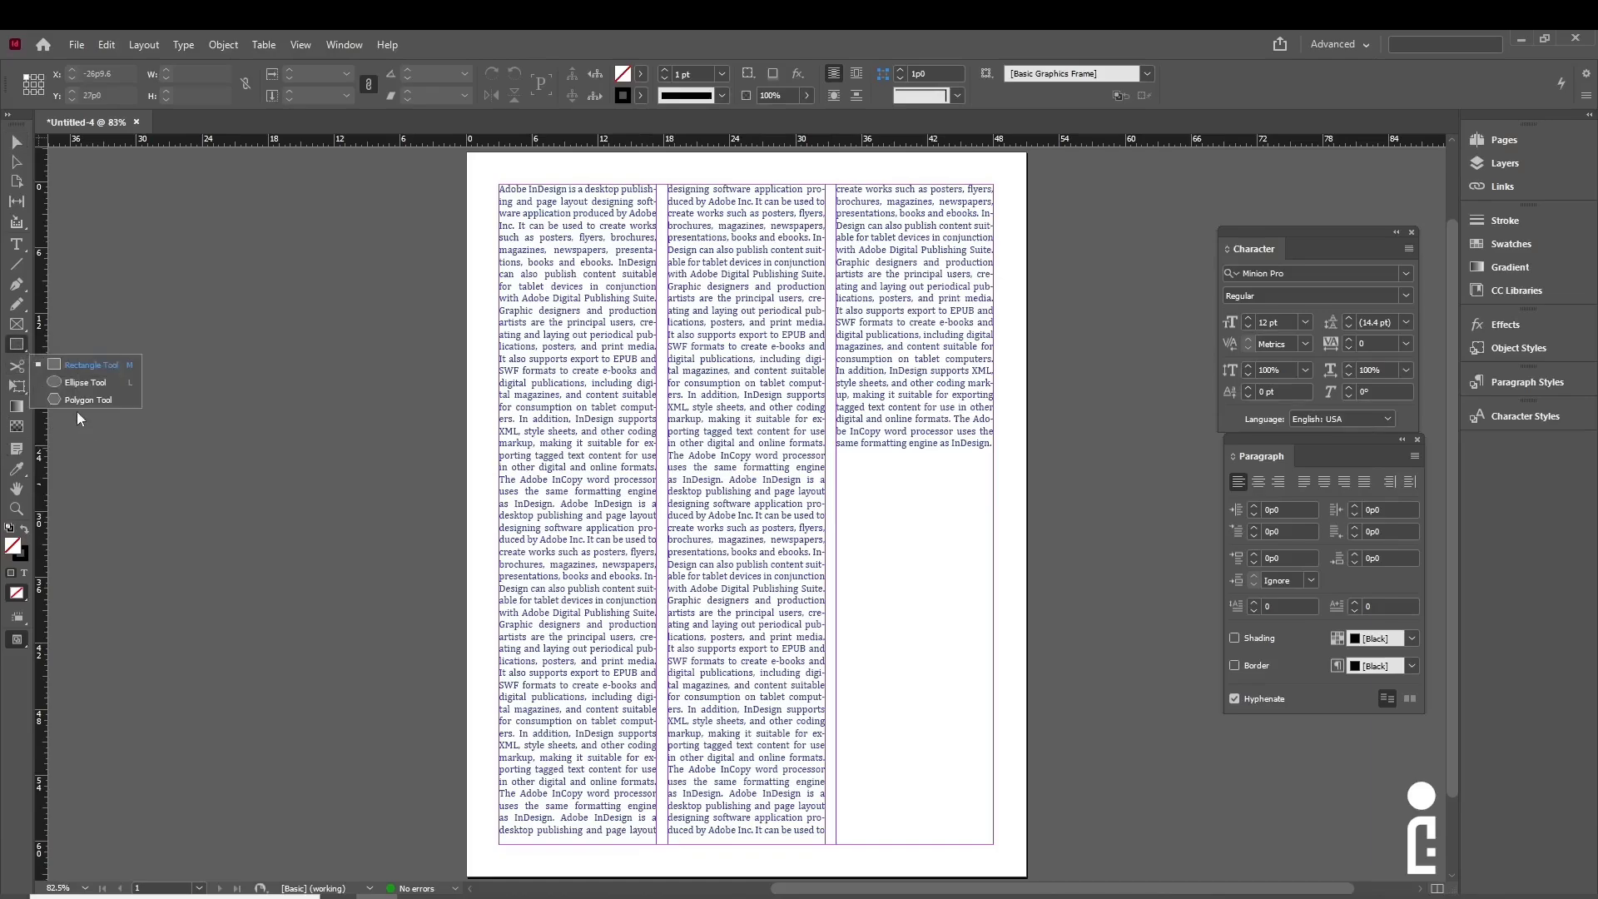
click(67, 363)
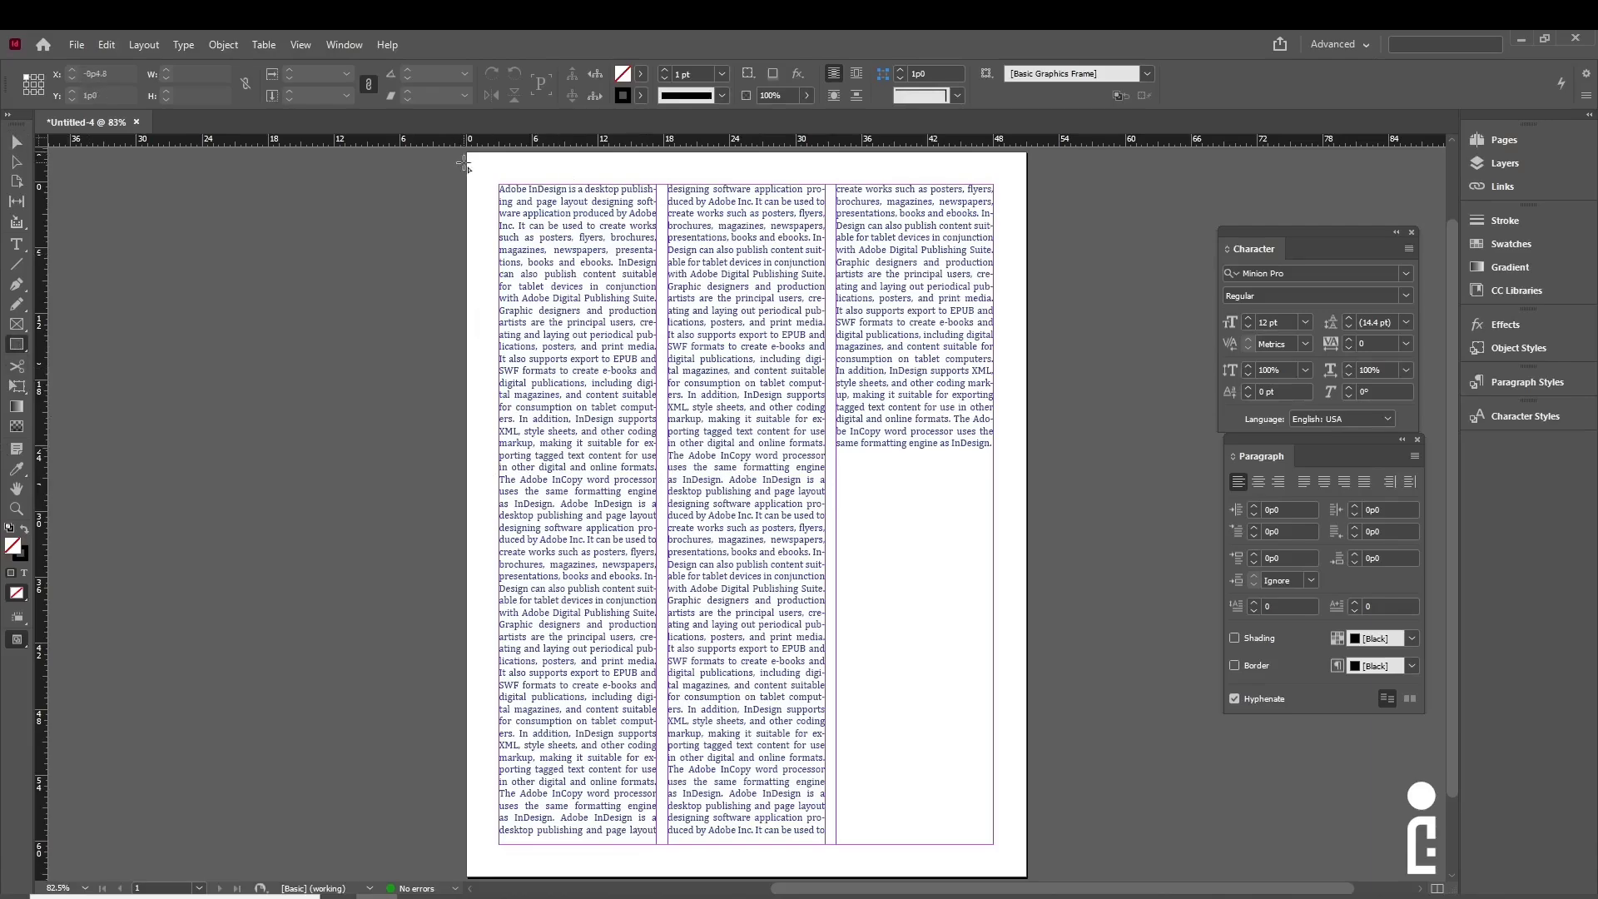
drag(465, 151, 1027, 881)
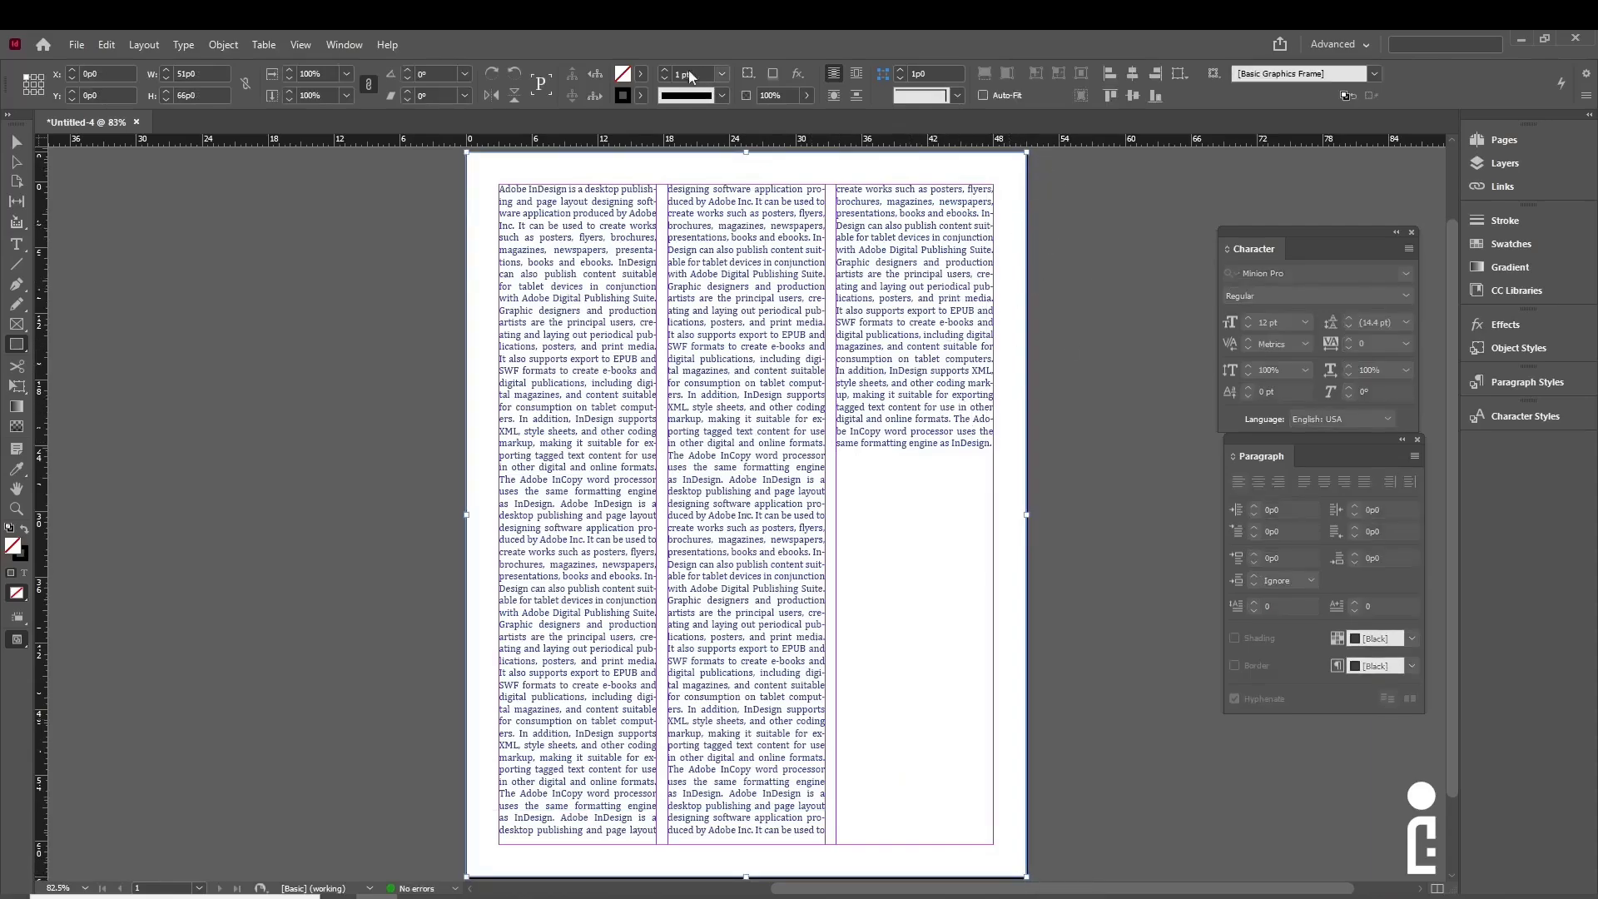
- Give the page-sized rectangle a cyan C=100 M=0 Y=0 K=0 fill and no stroke
click(641, 75)
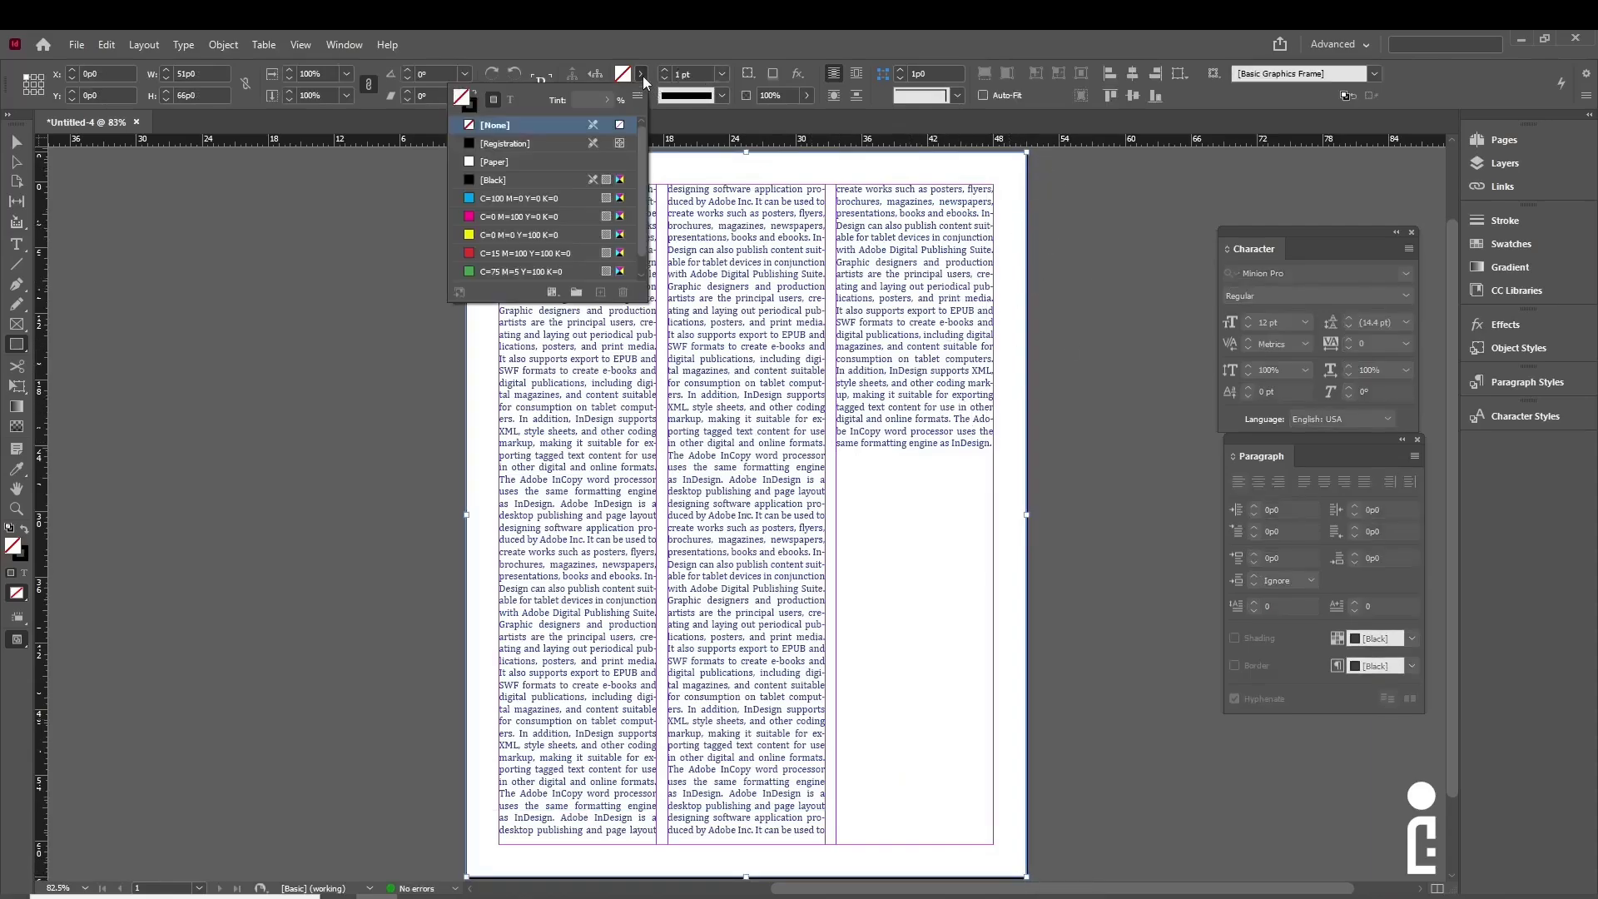
click(479, 200)
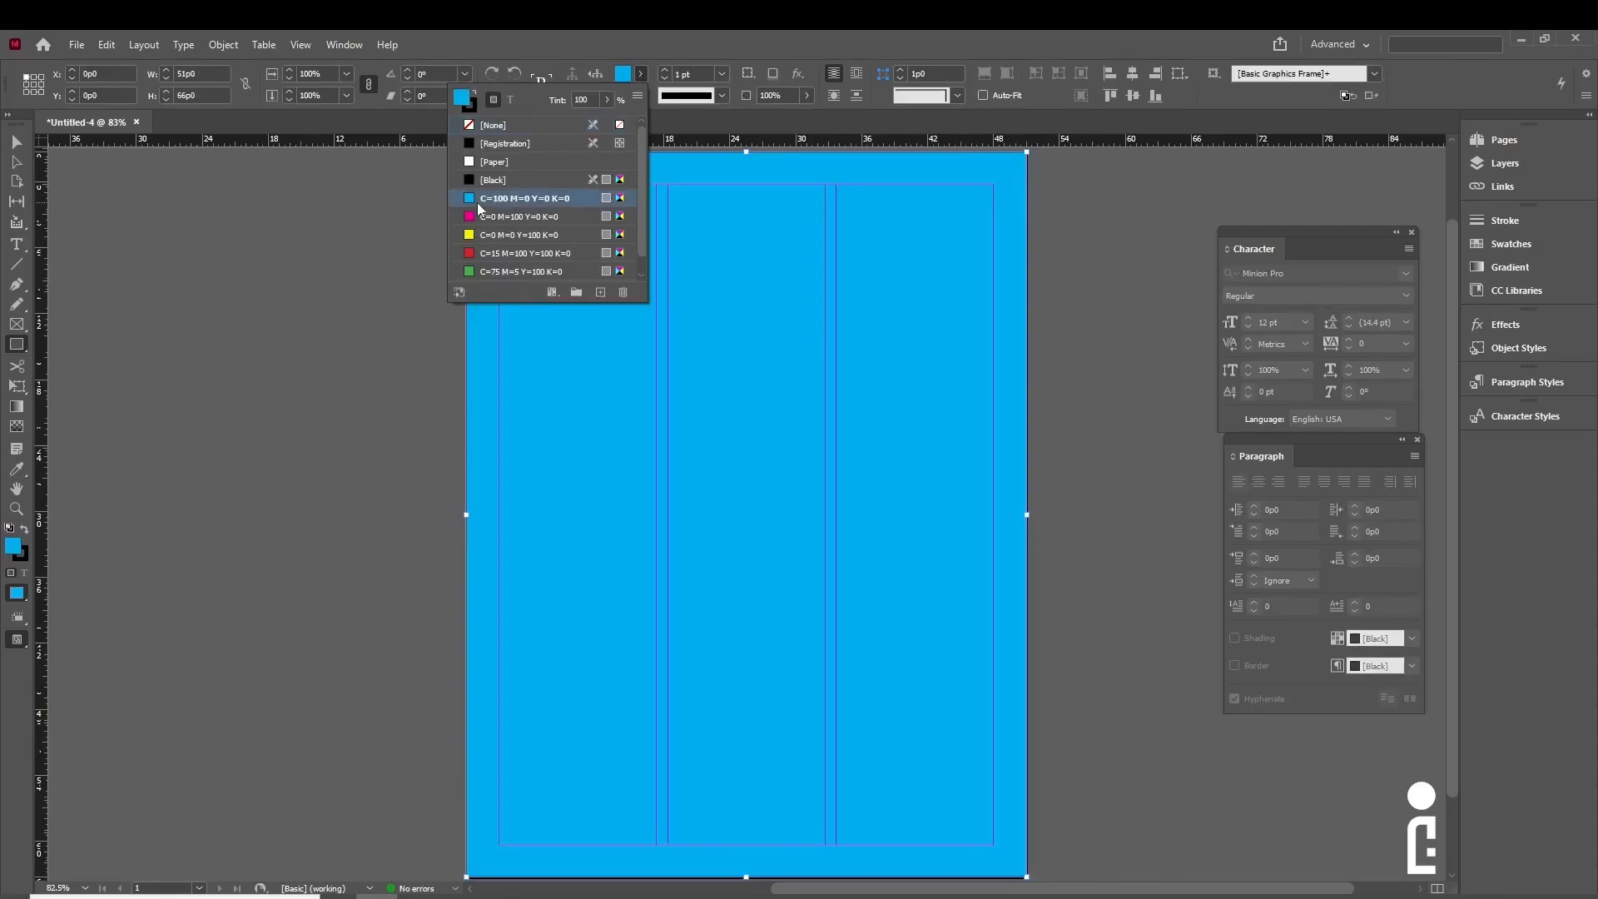
click(471, 110)
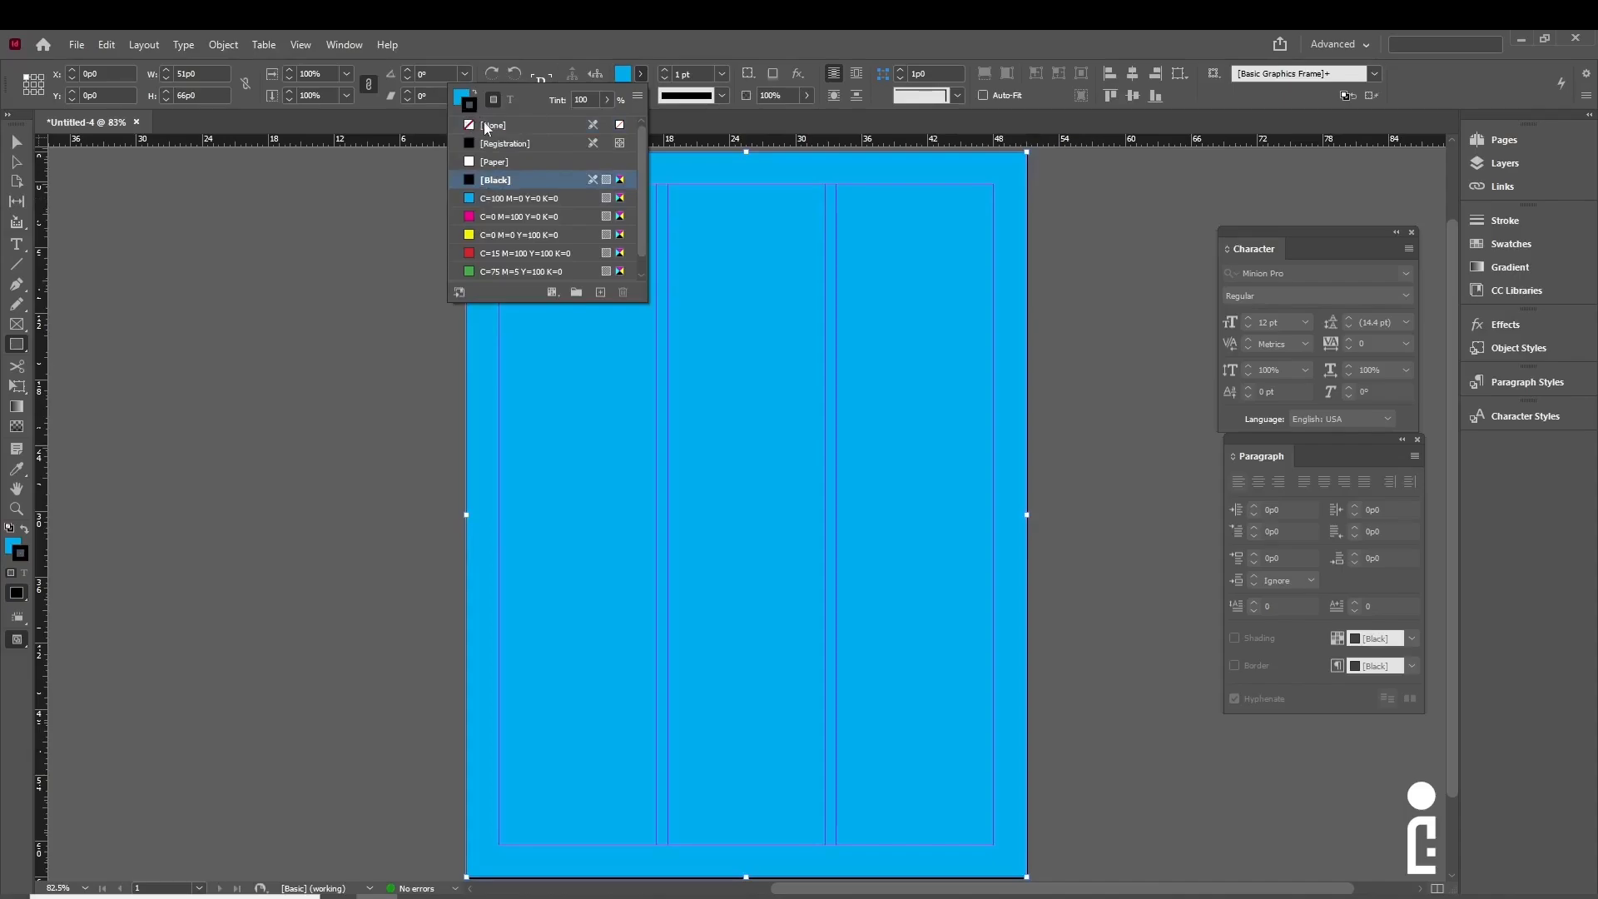
click(487, 125)
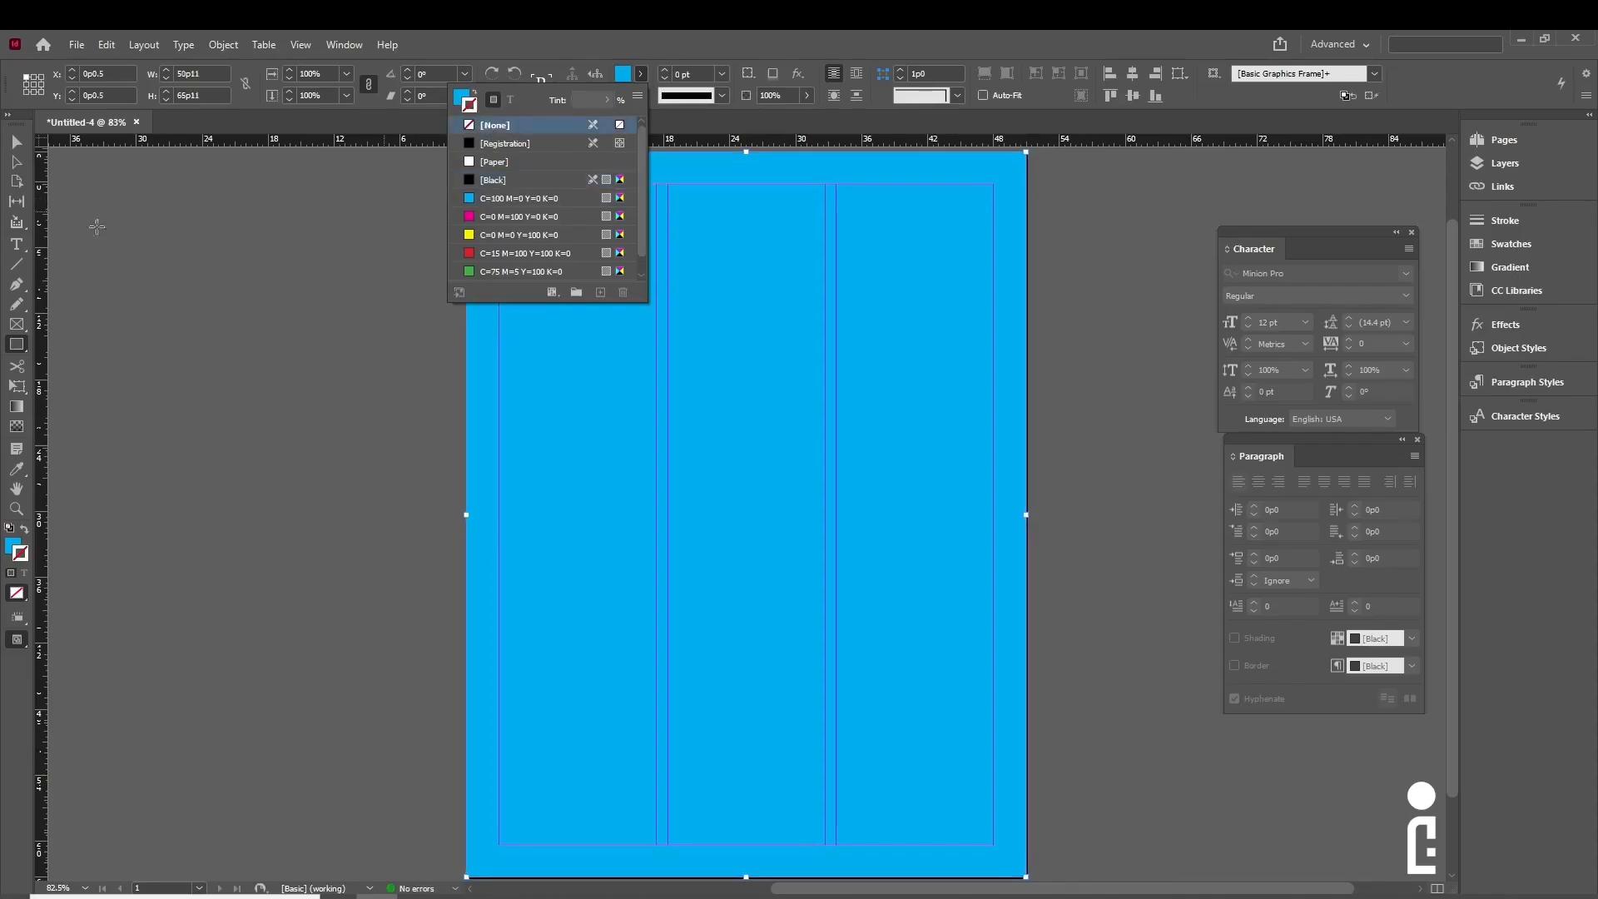
click(15, 142)
click(206, 372)
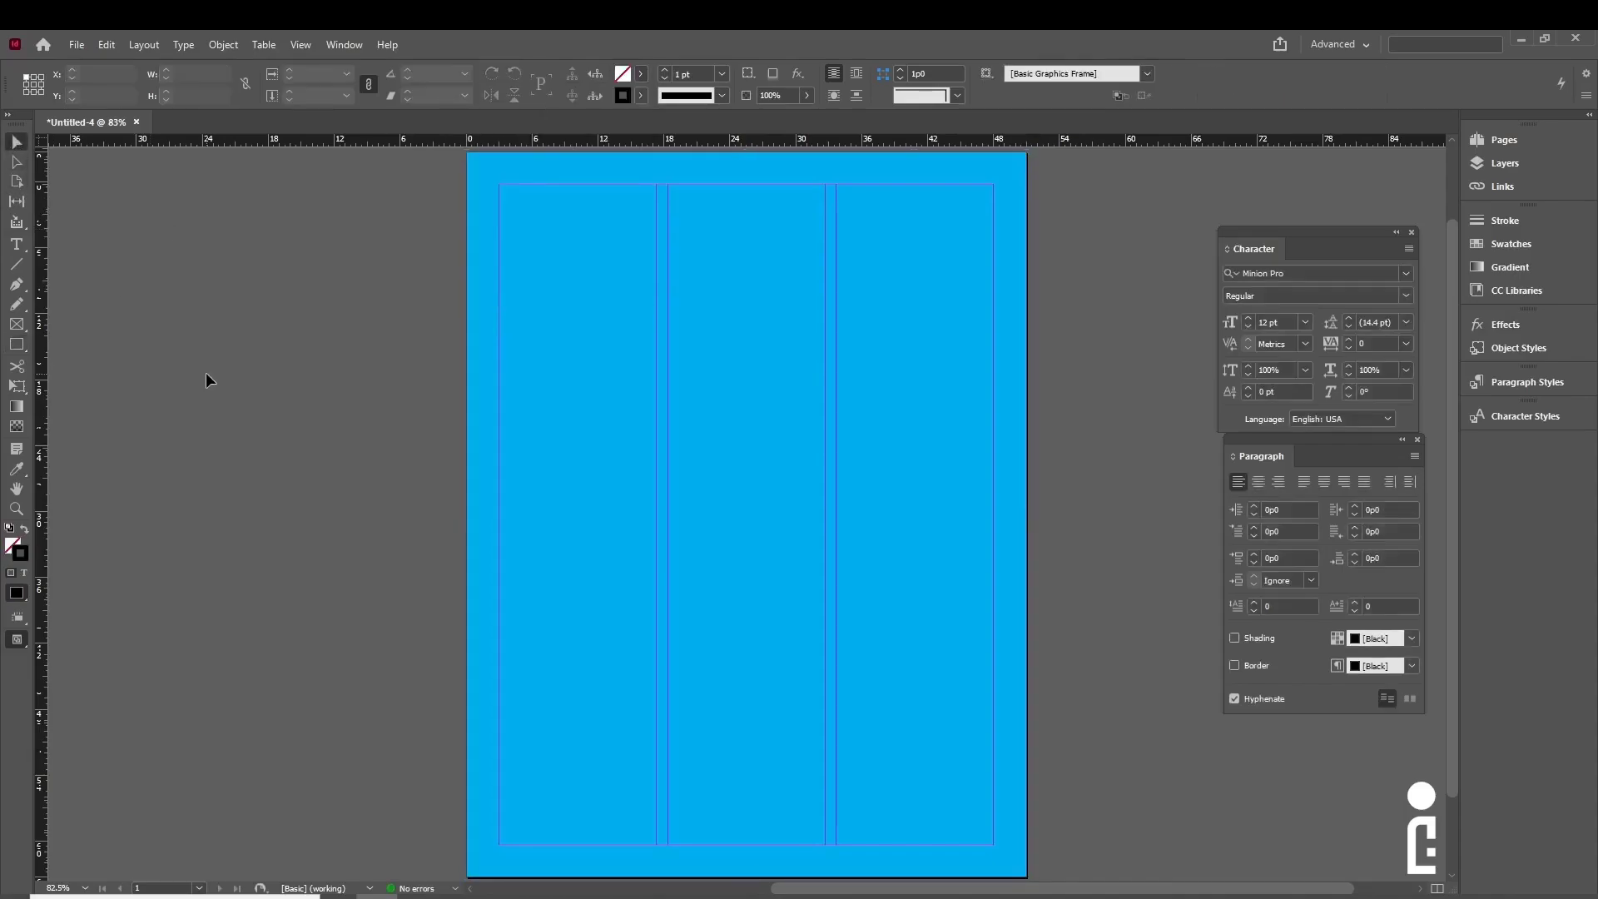
click(848, 416)
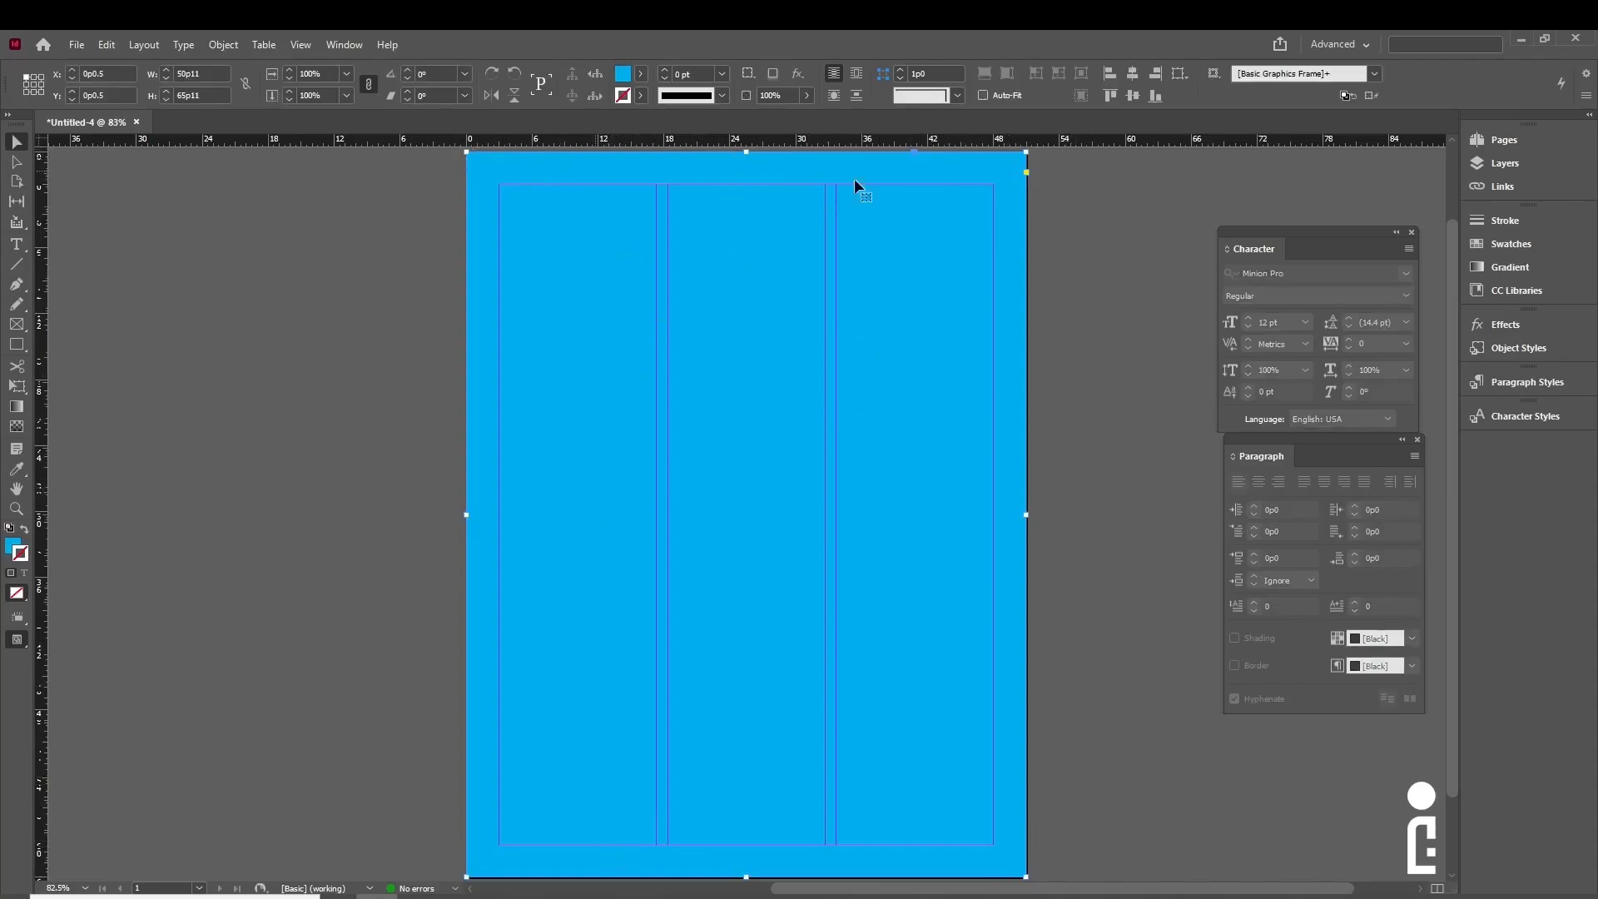
- Send the cyan rectangle to the back so the three text columns show above it
right_click(726, 556)
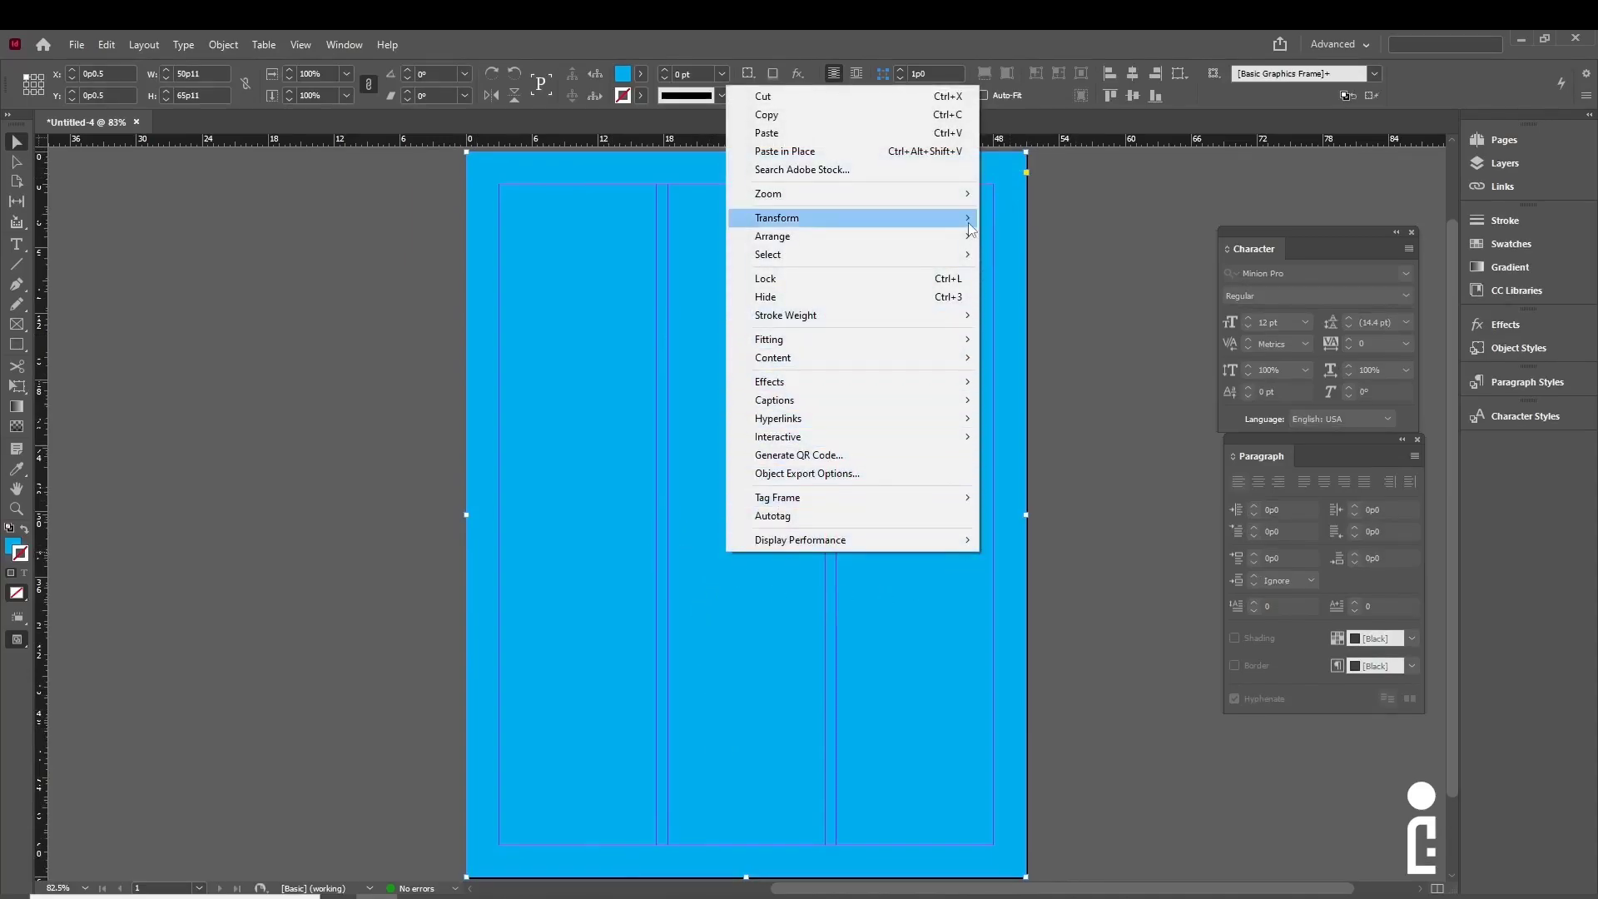
mouse_move(948, 237)
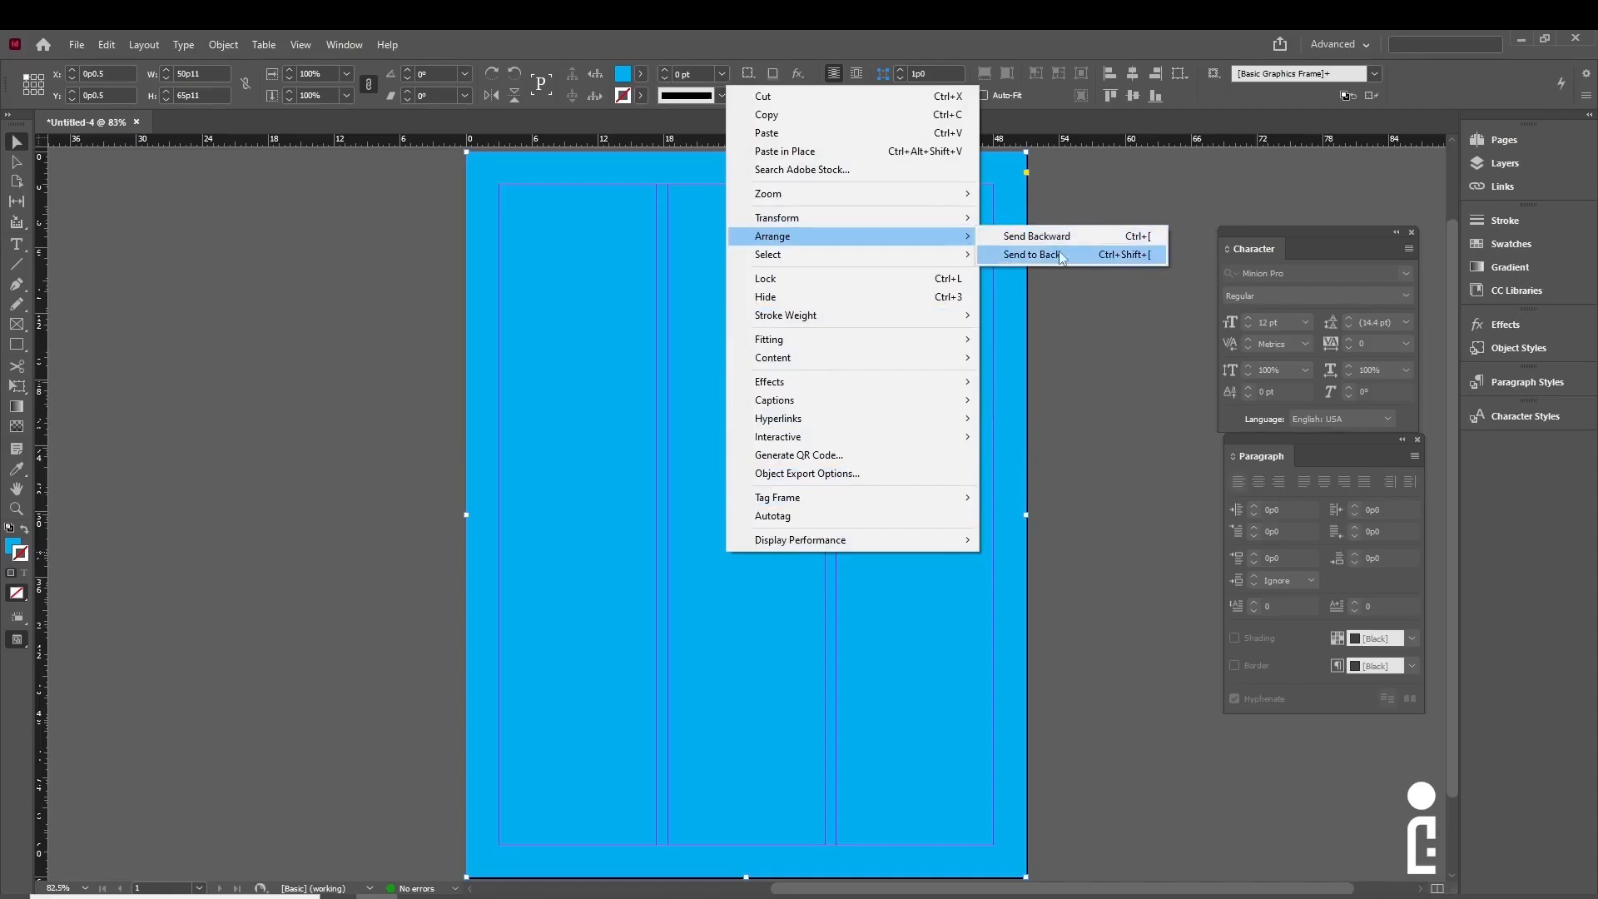
click(1106, 254)
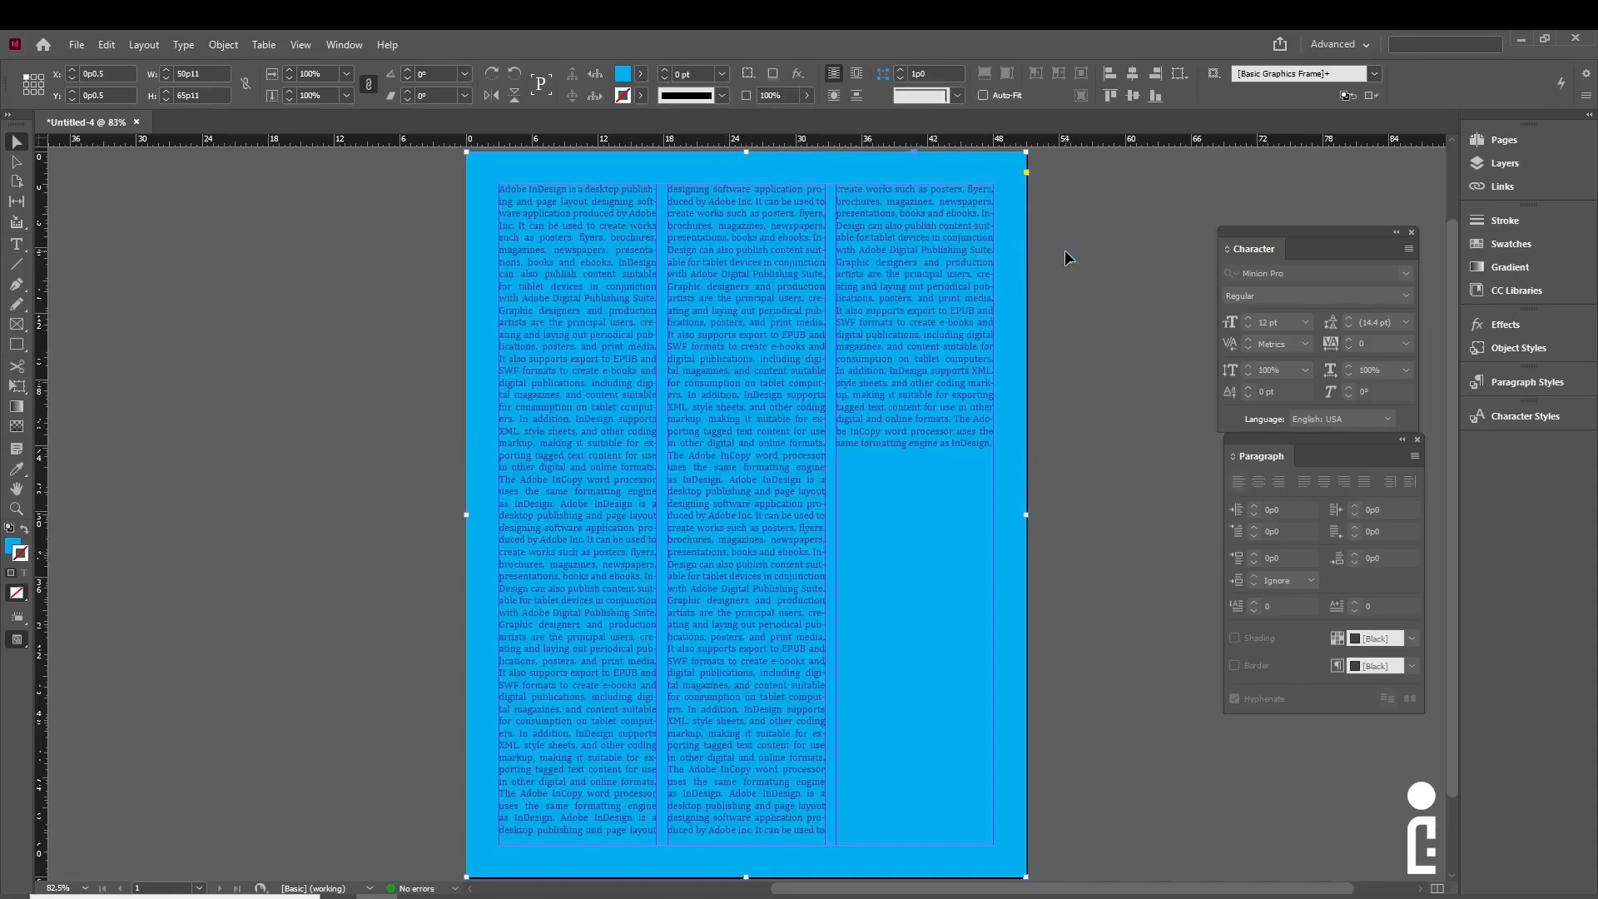
click(1065, 251)
click(1009, 671)
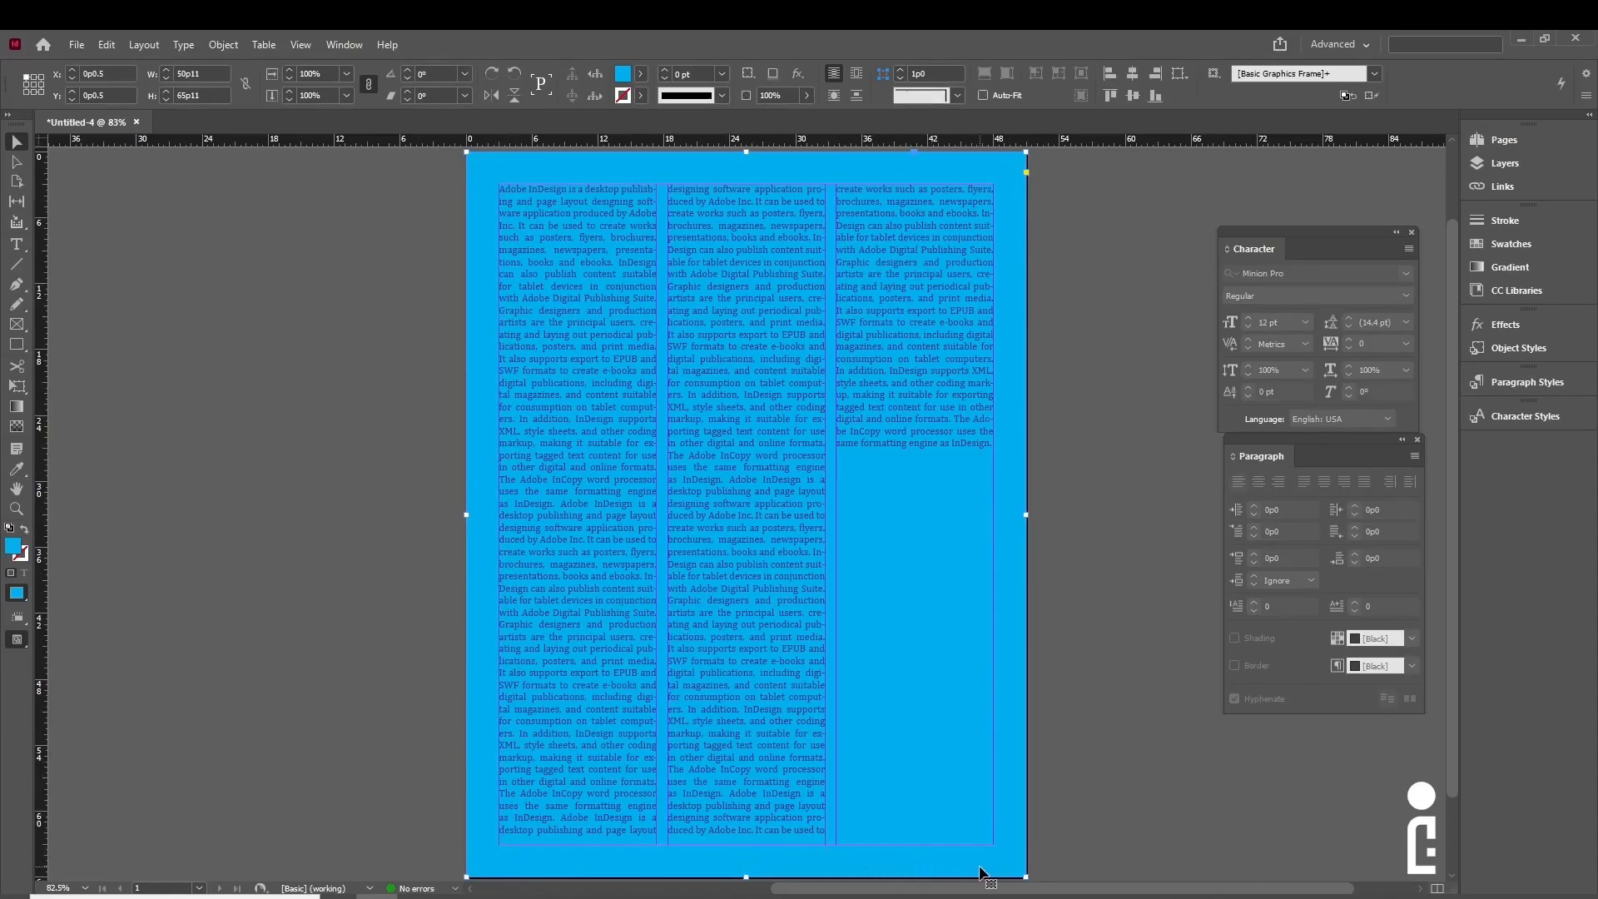
- Select all of the story's text and change its fill colour to [Black]
click(1100, 667)
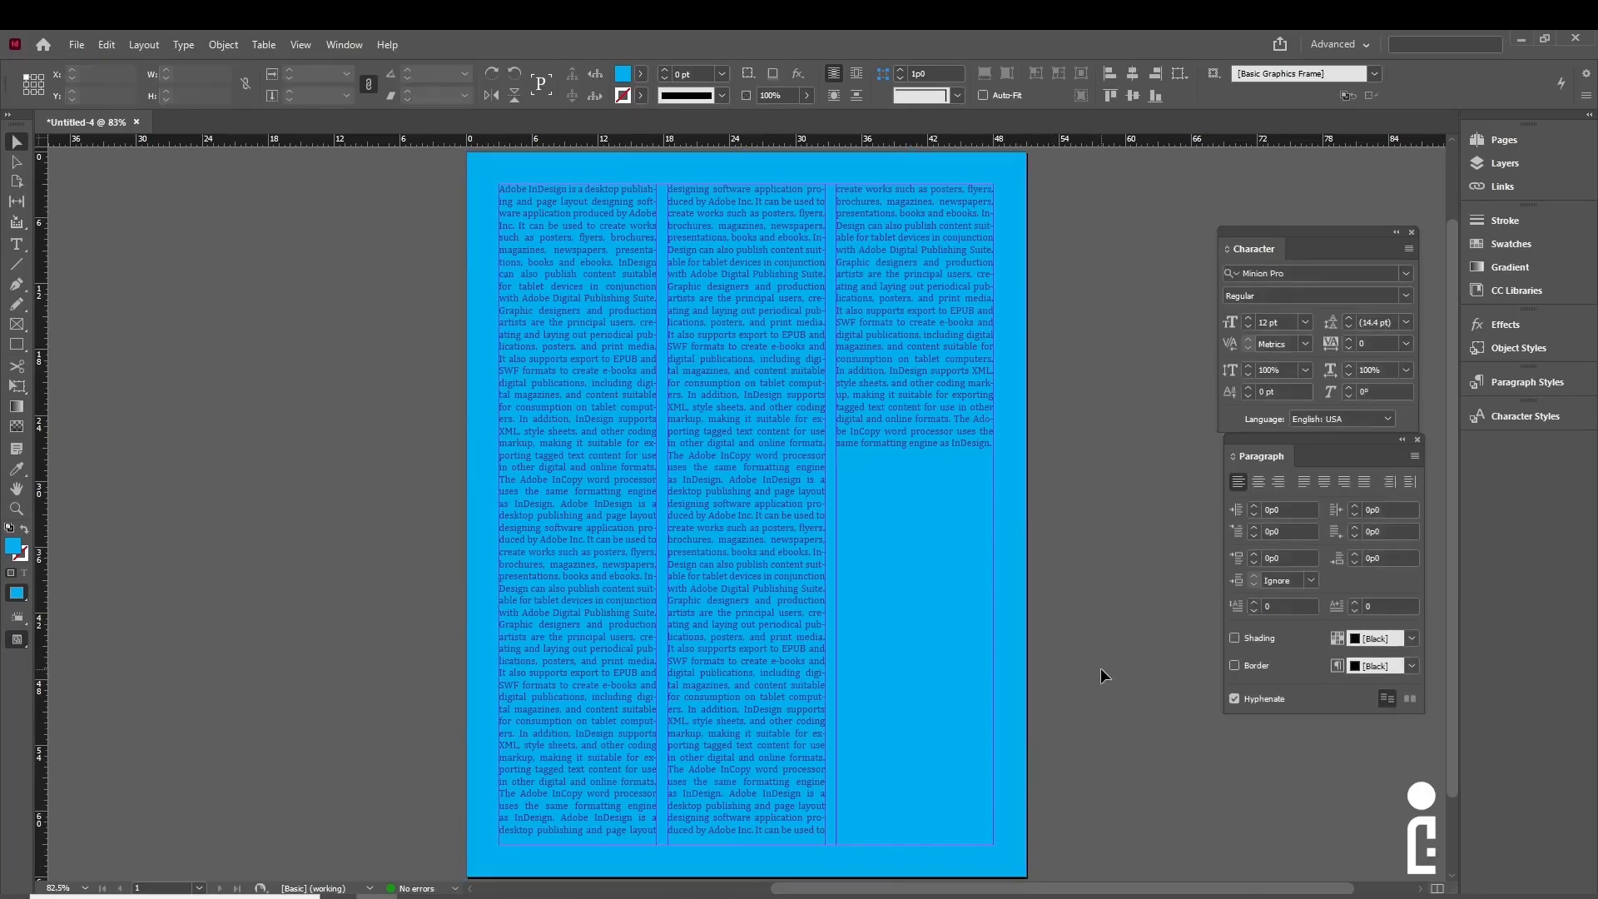
double_click(521, 271)
key(ctrl+a)
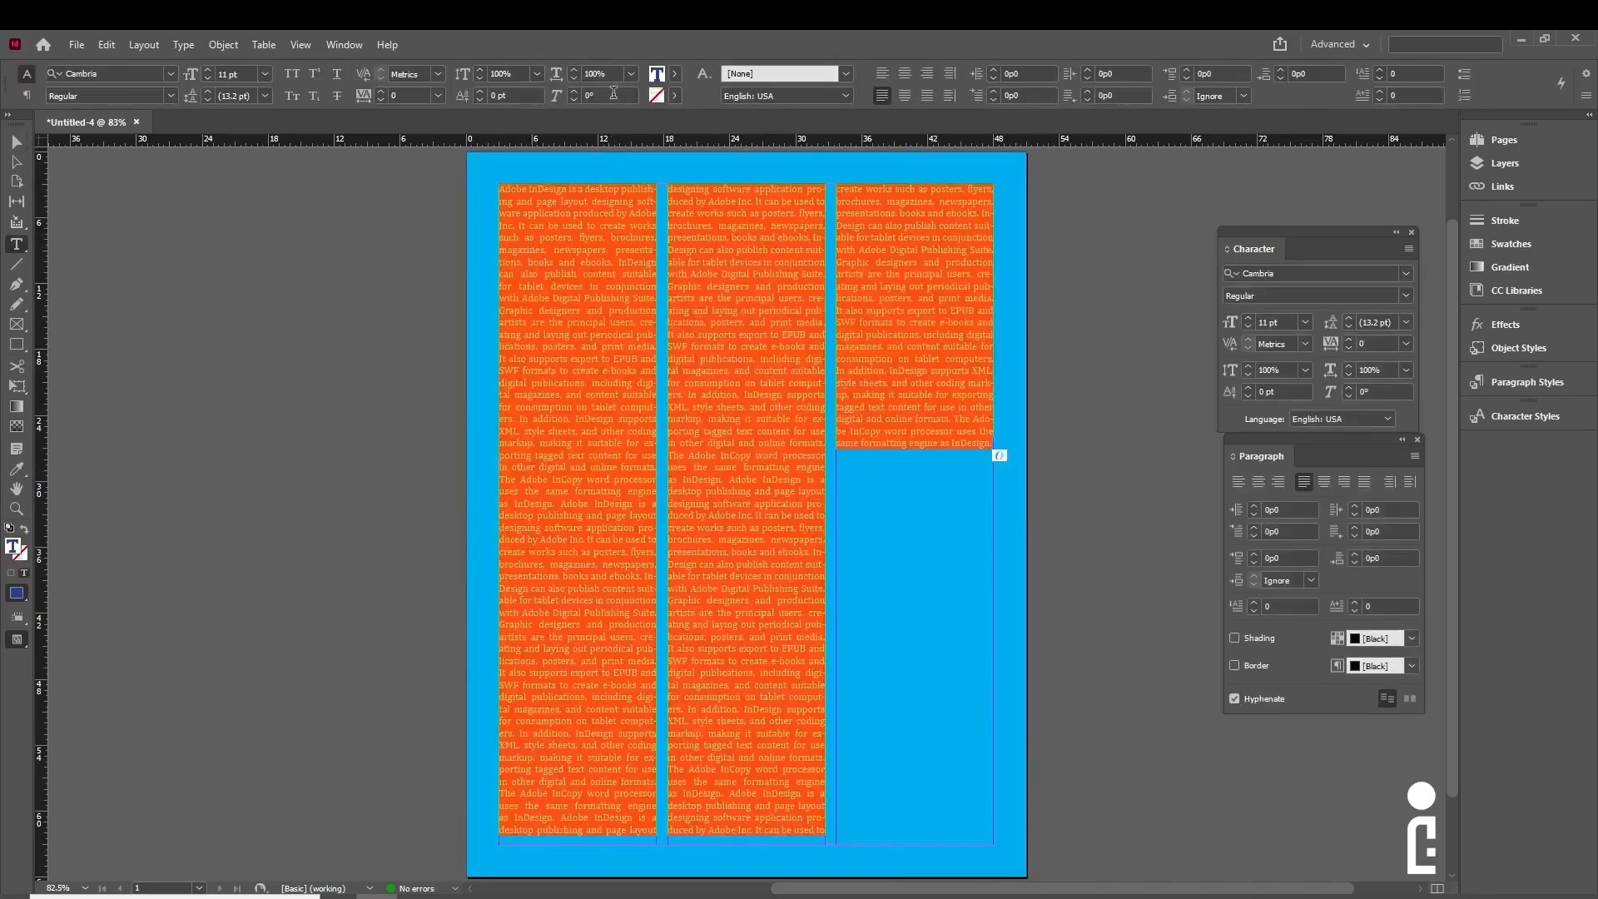
click(674, 73)
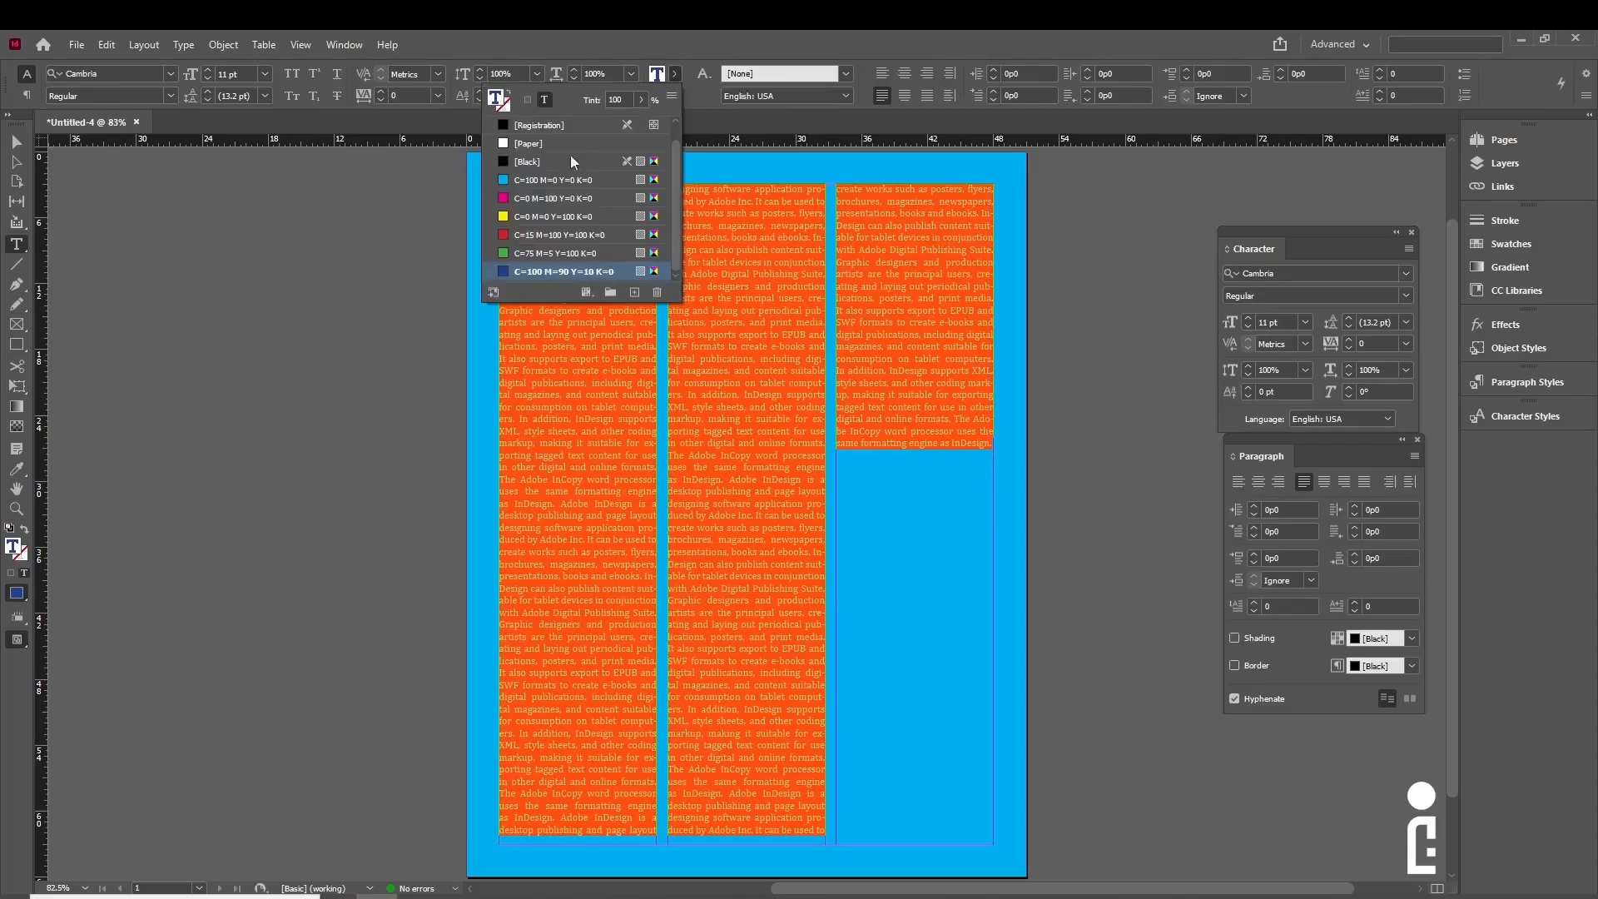
click(529, 162)
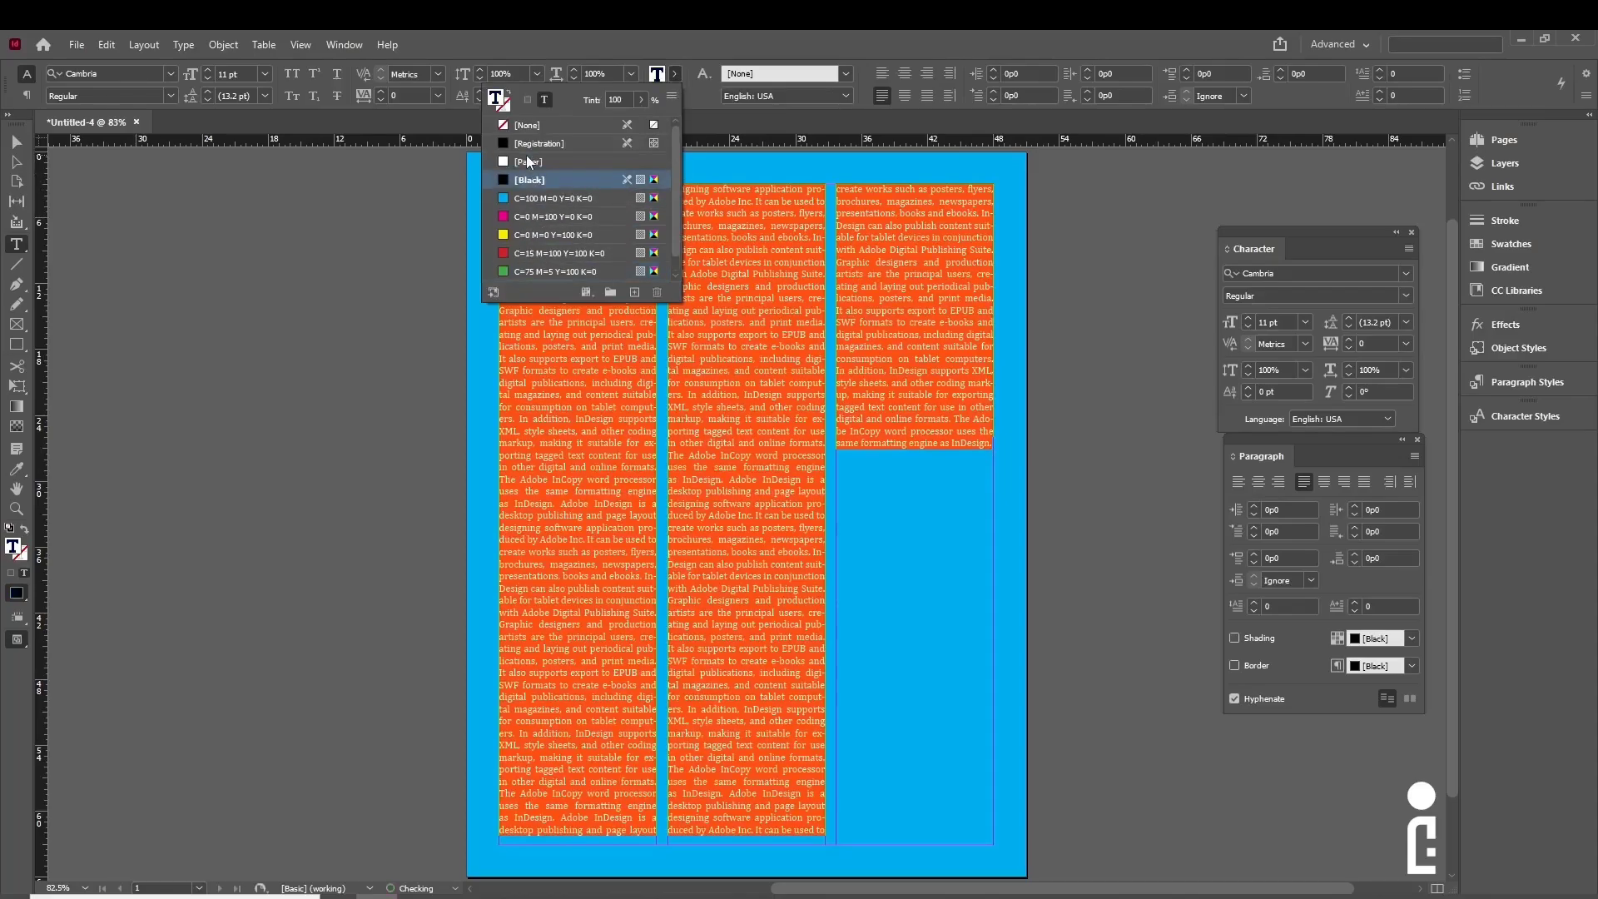
click(735, 217)
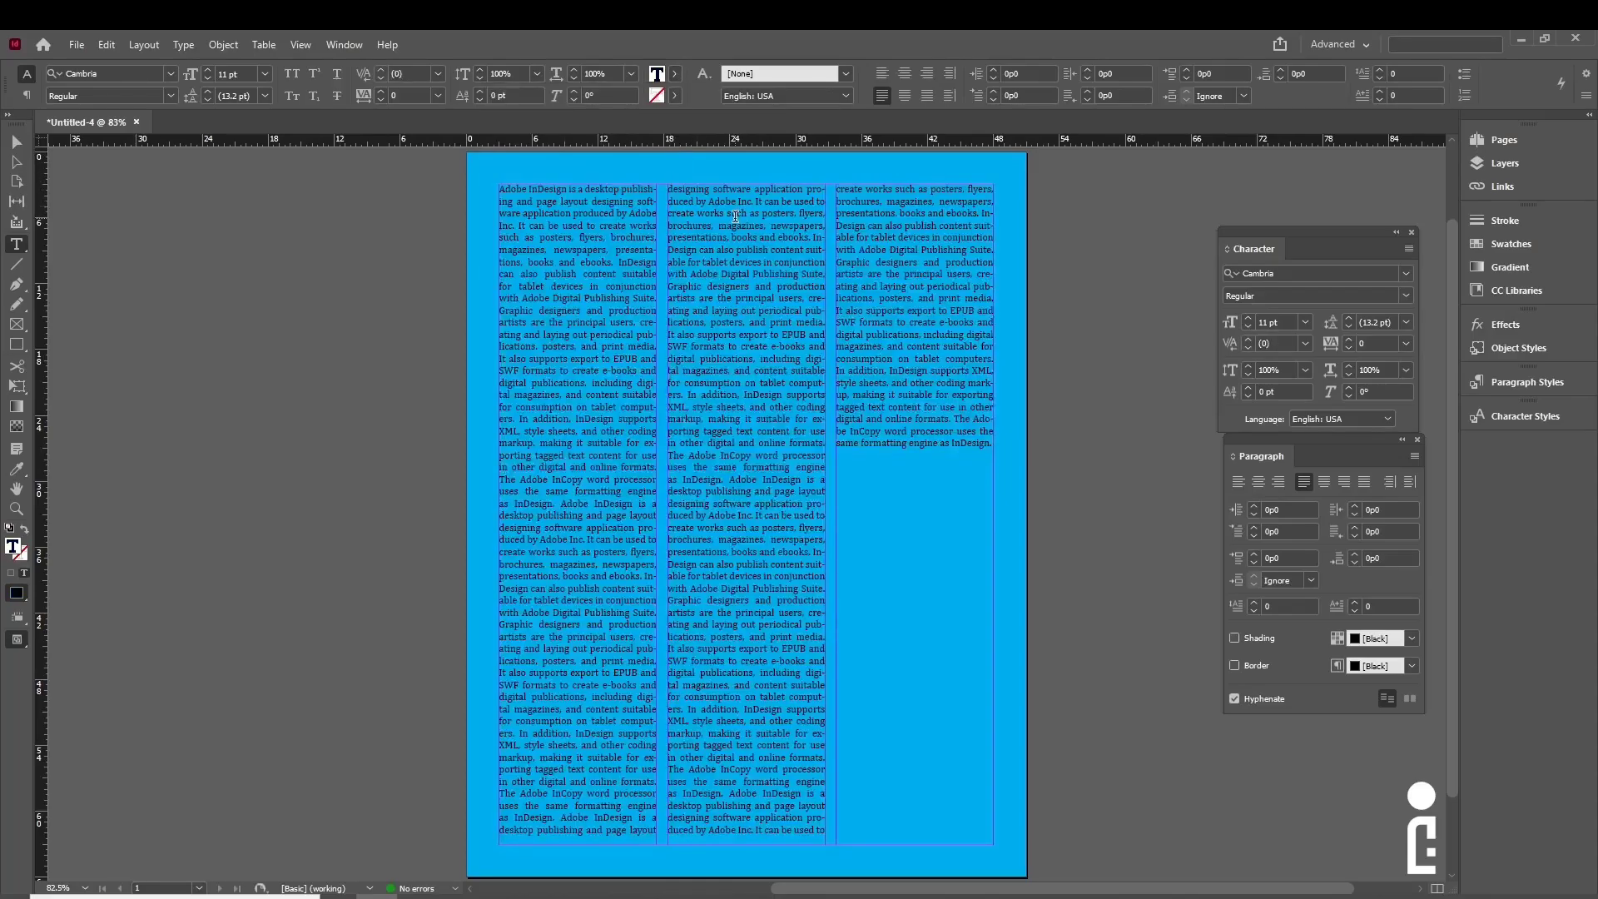
click(17, 142)
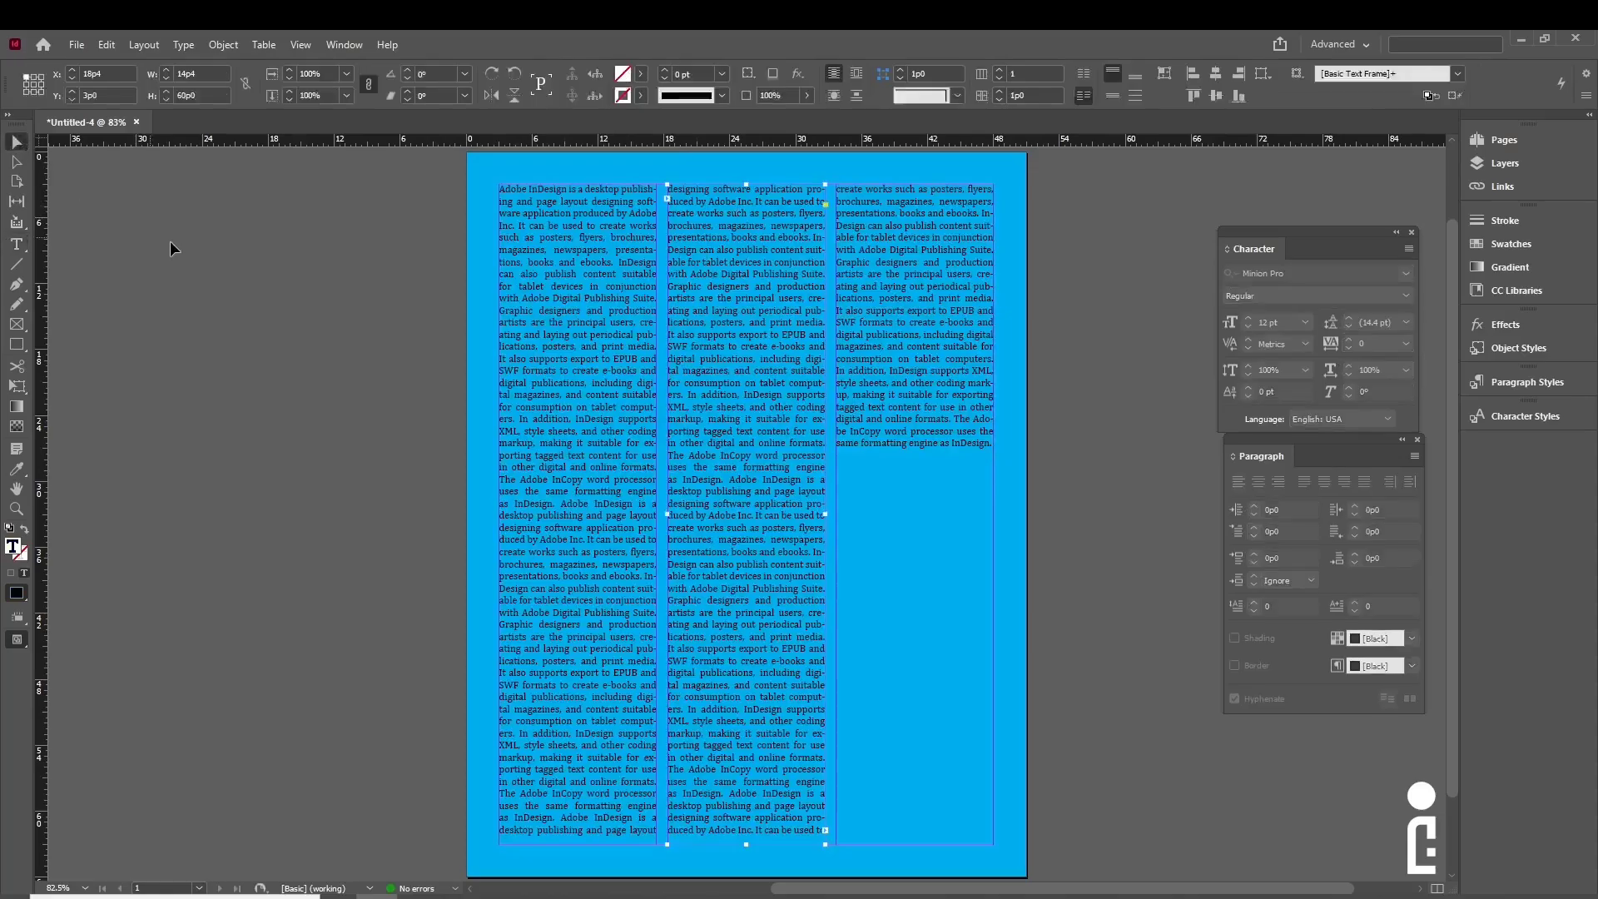
click(171, 242)
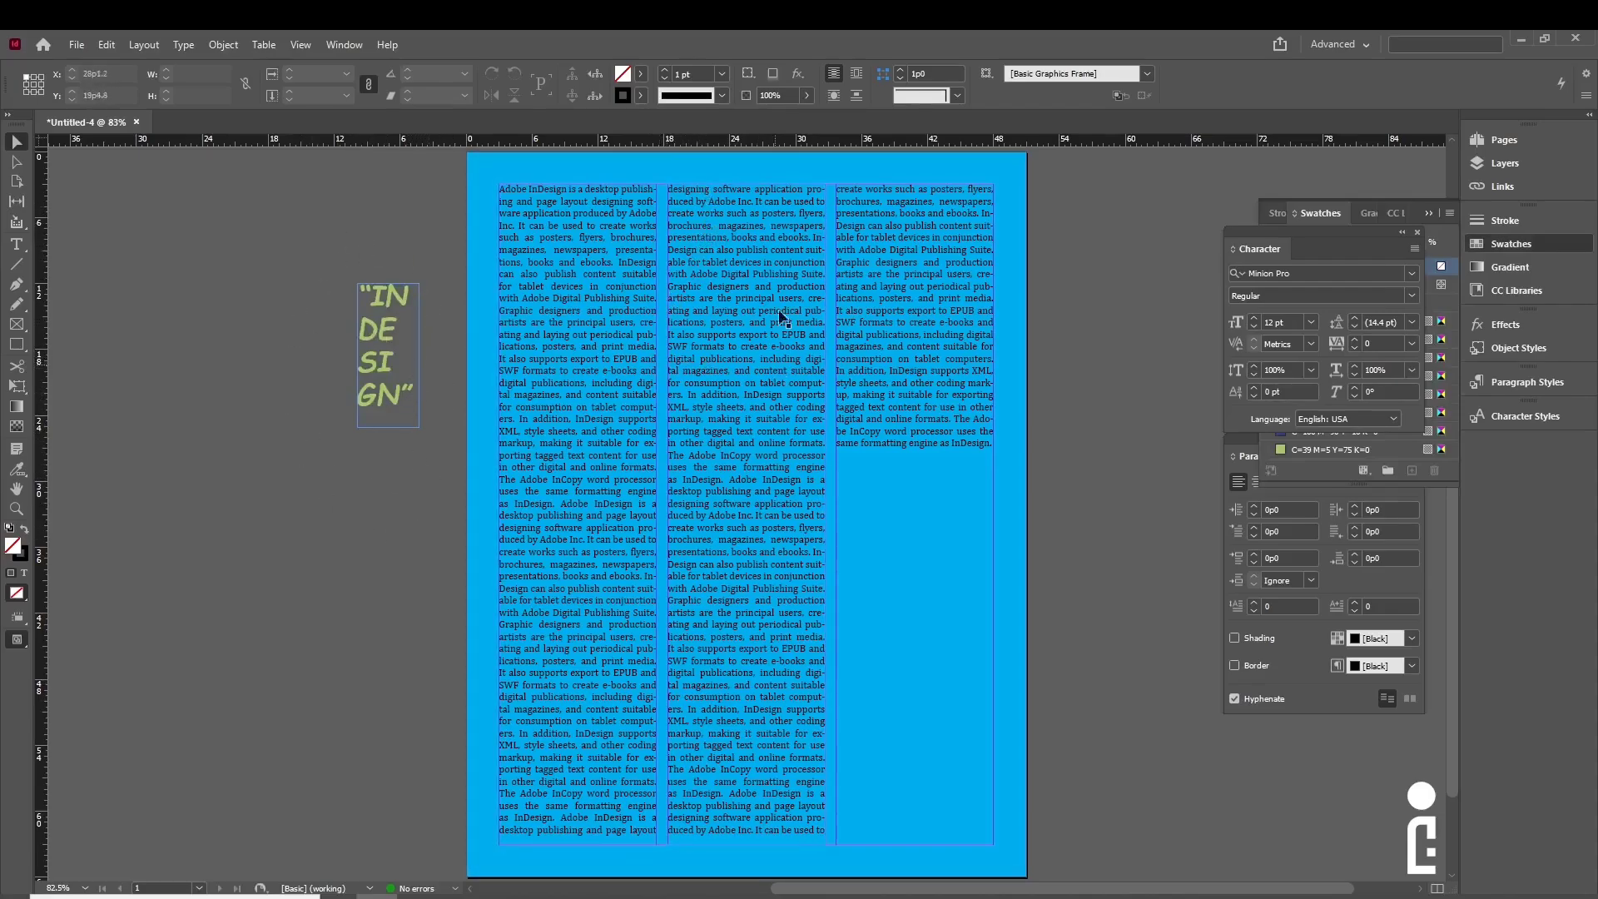
- Try the INDESIGN title over the middle column, then return it to the pasteboard
click(709, 353)
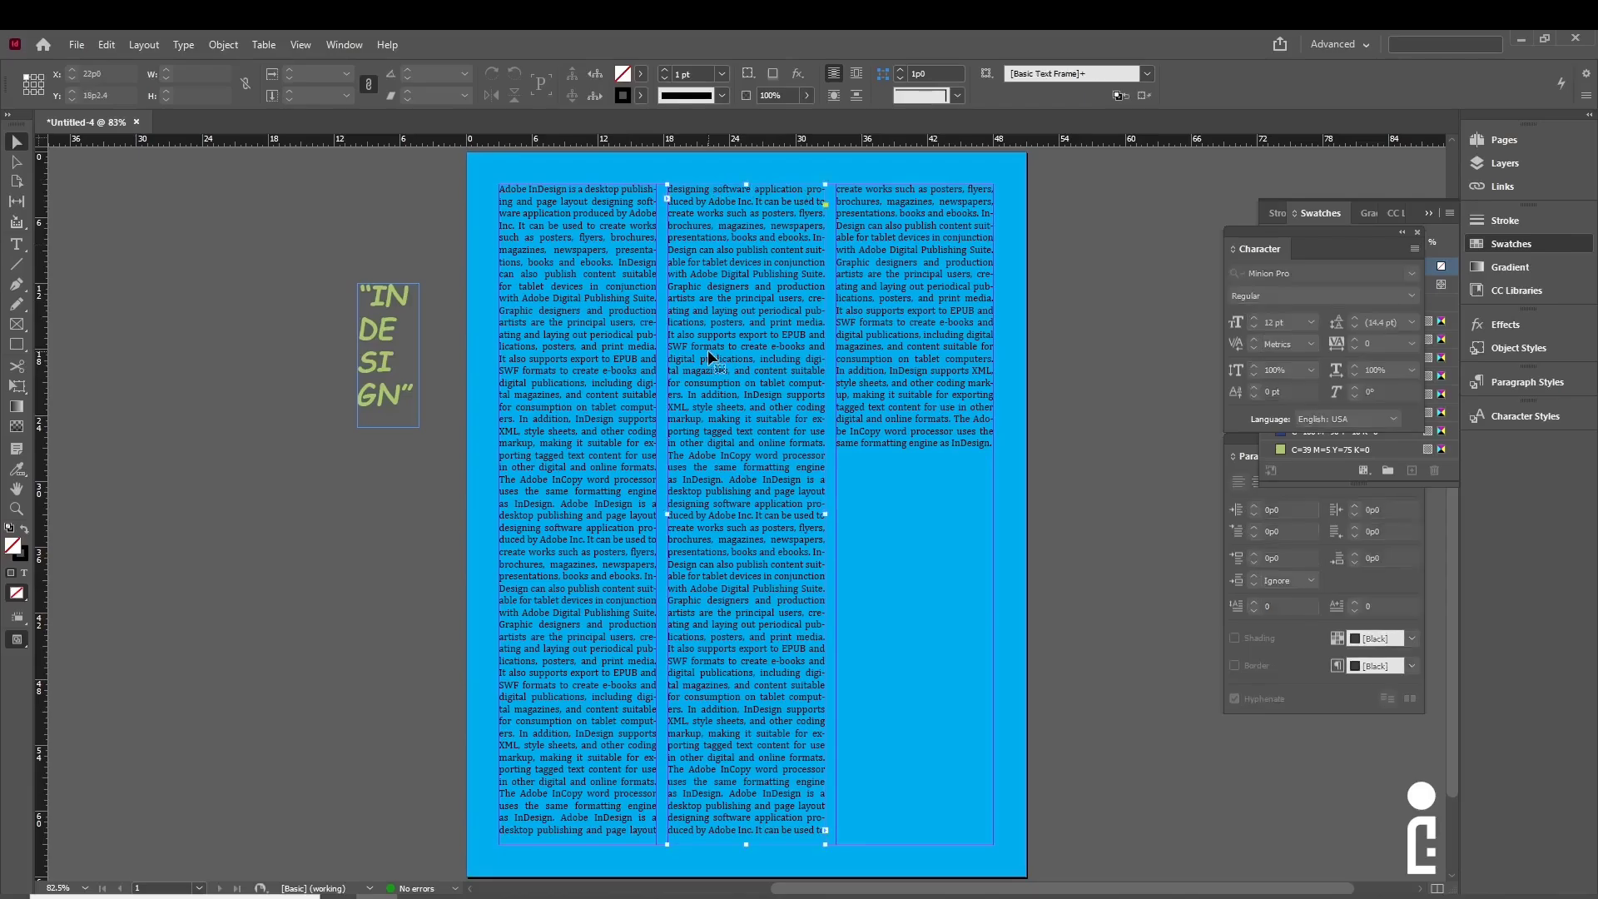
click(388, 392)
drag(388, 392, 745, 269)
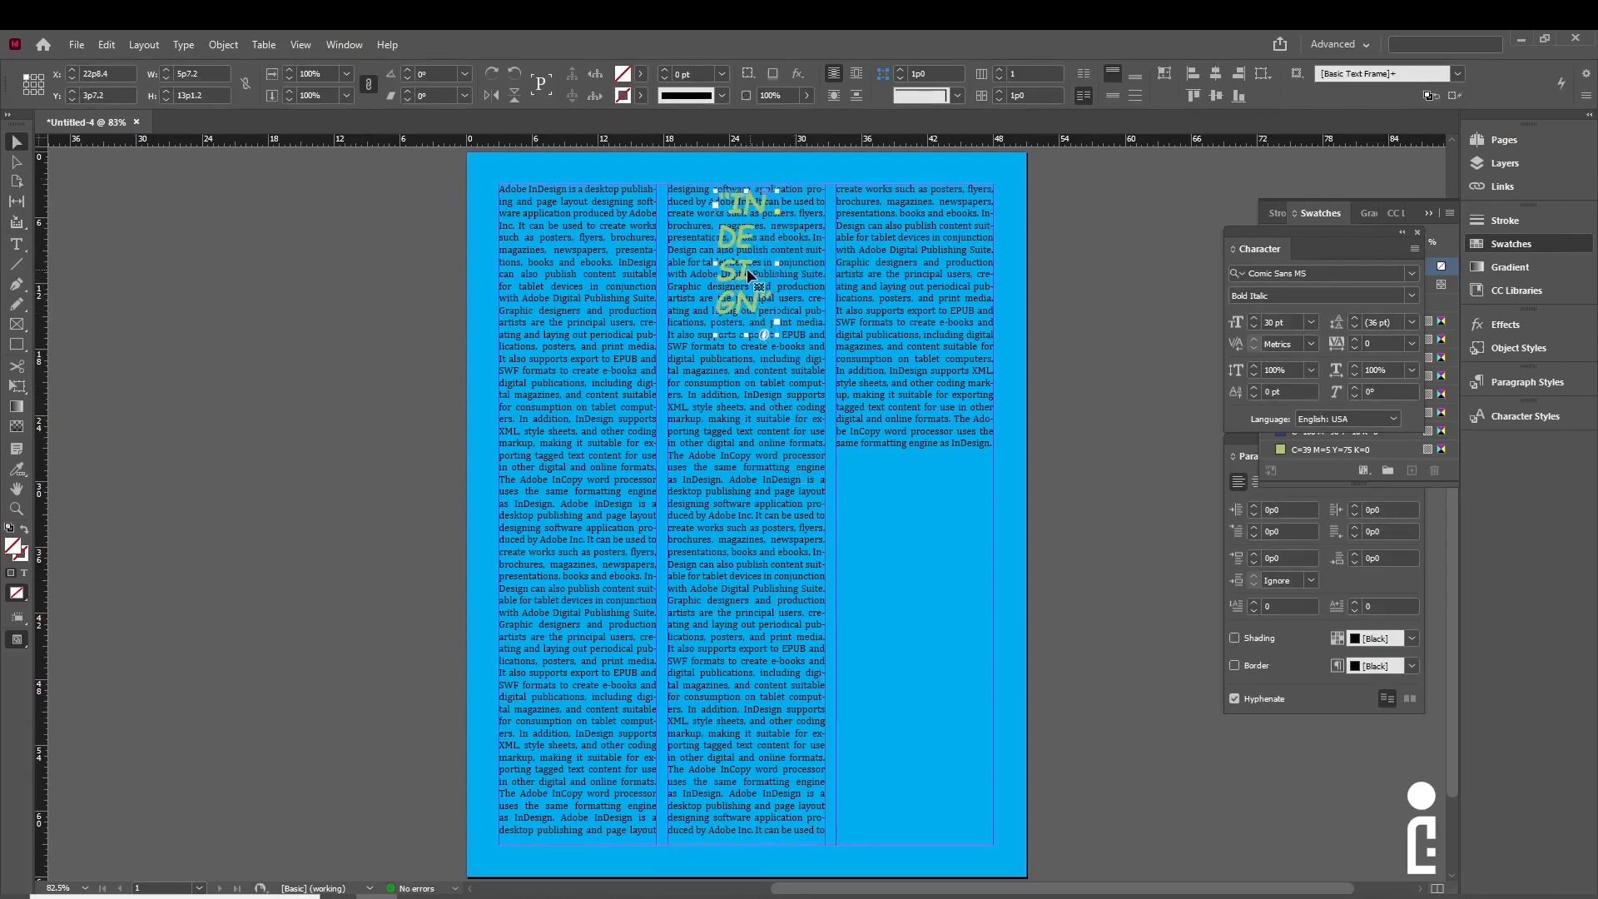
drag(749, 275, 423, 286)
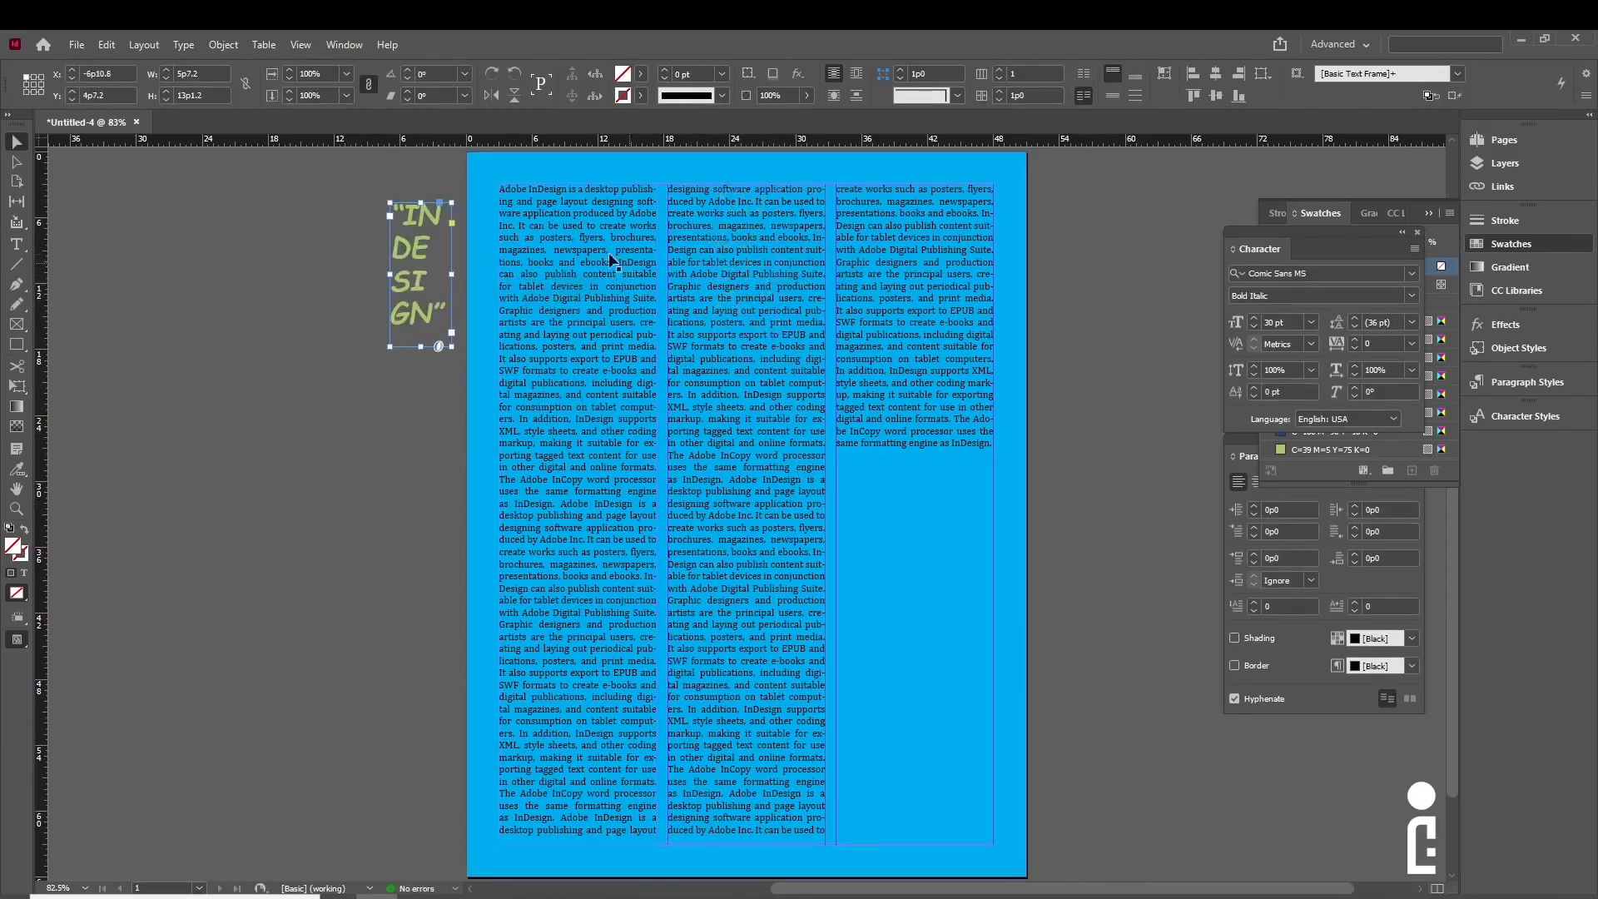
- Pull the middle text frame's top edge down about a third of the page
click(711, 322)
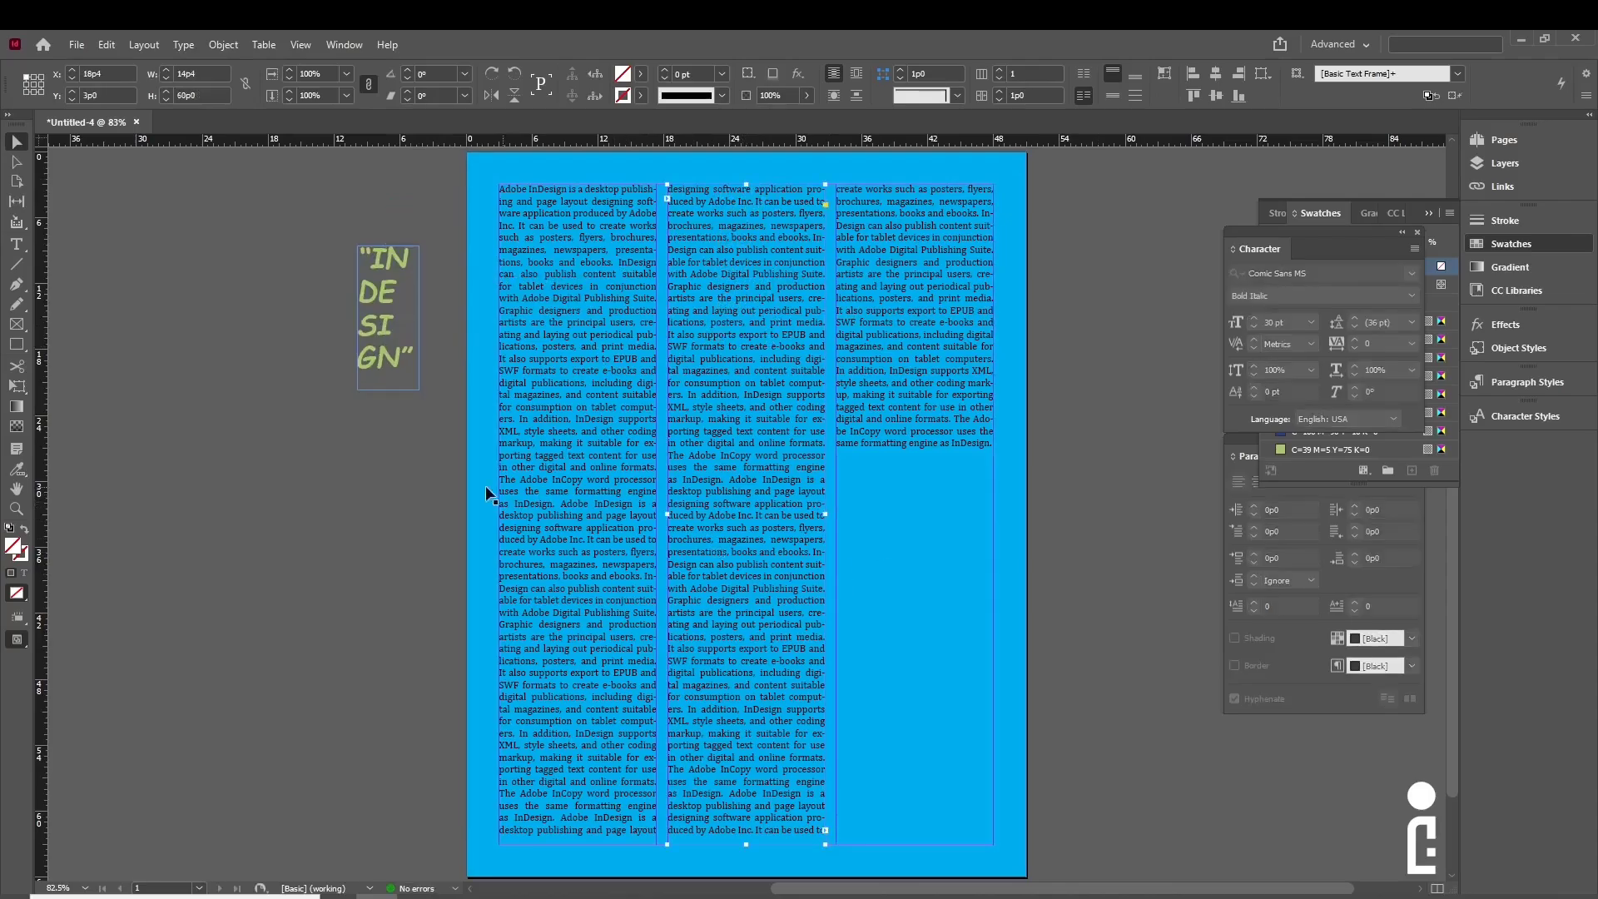
click(373, 522)
click(750, 335)
drag(745, 184, 746, 402)
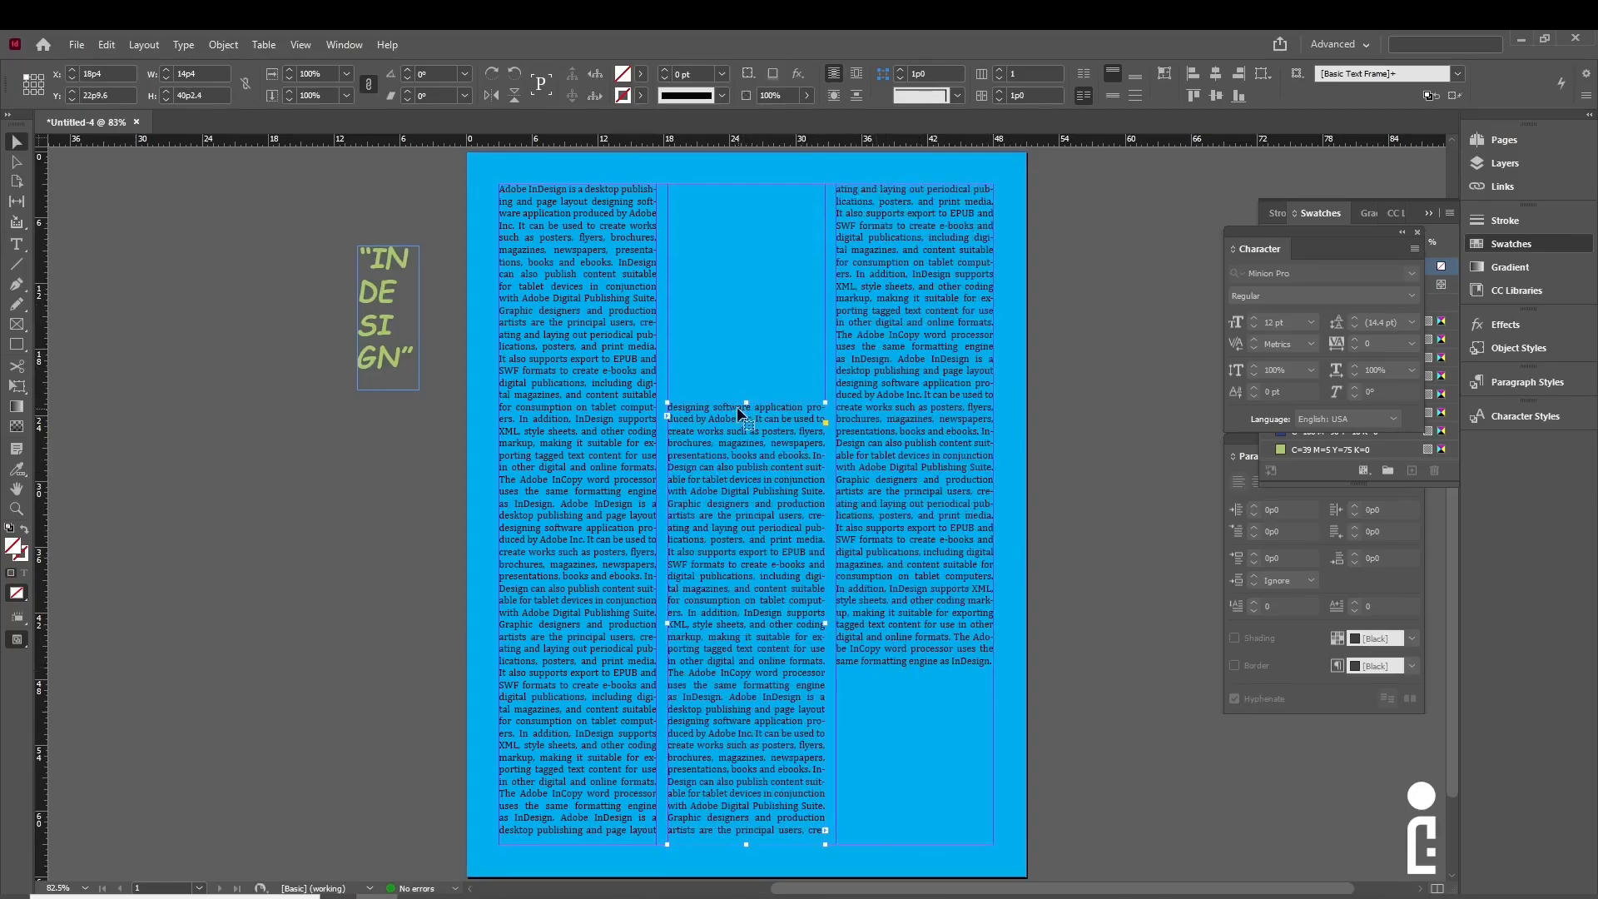
- Lower the middle column frame's top edge to nearly mid-page, opening space above it
drag(746, 400, 746, 469)
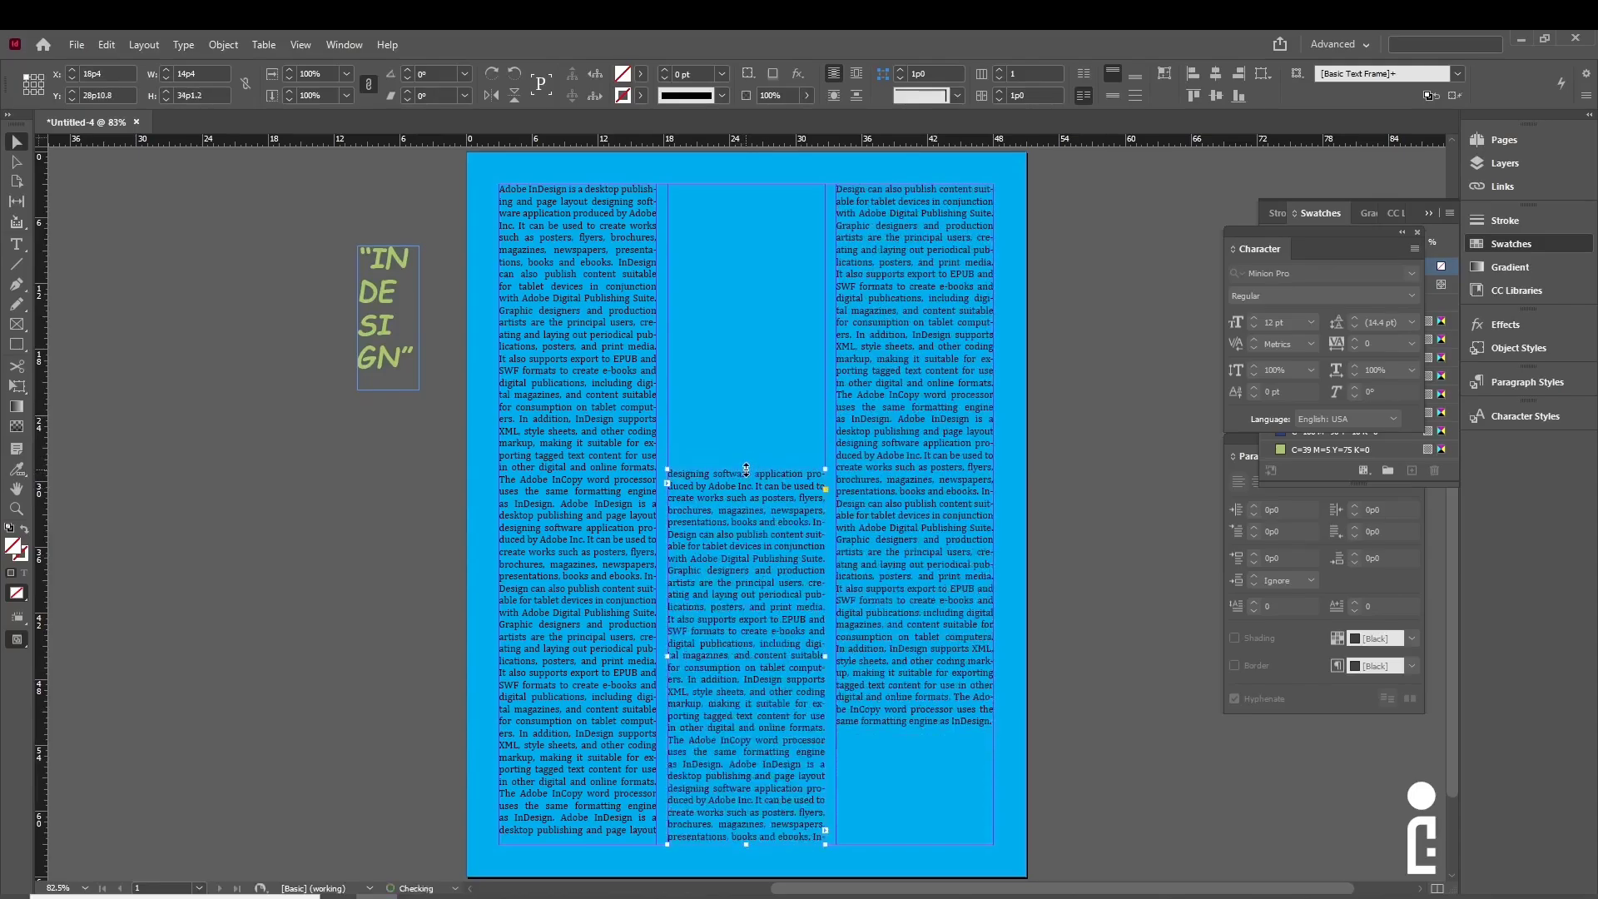
click(327, 493)
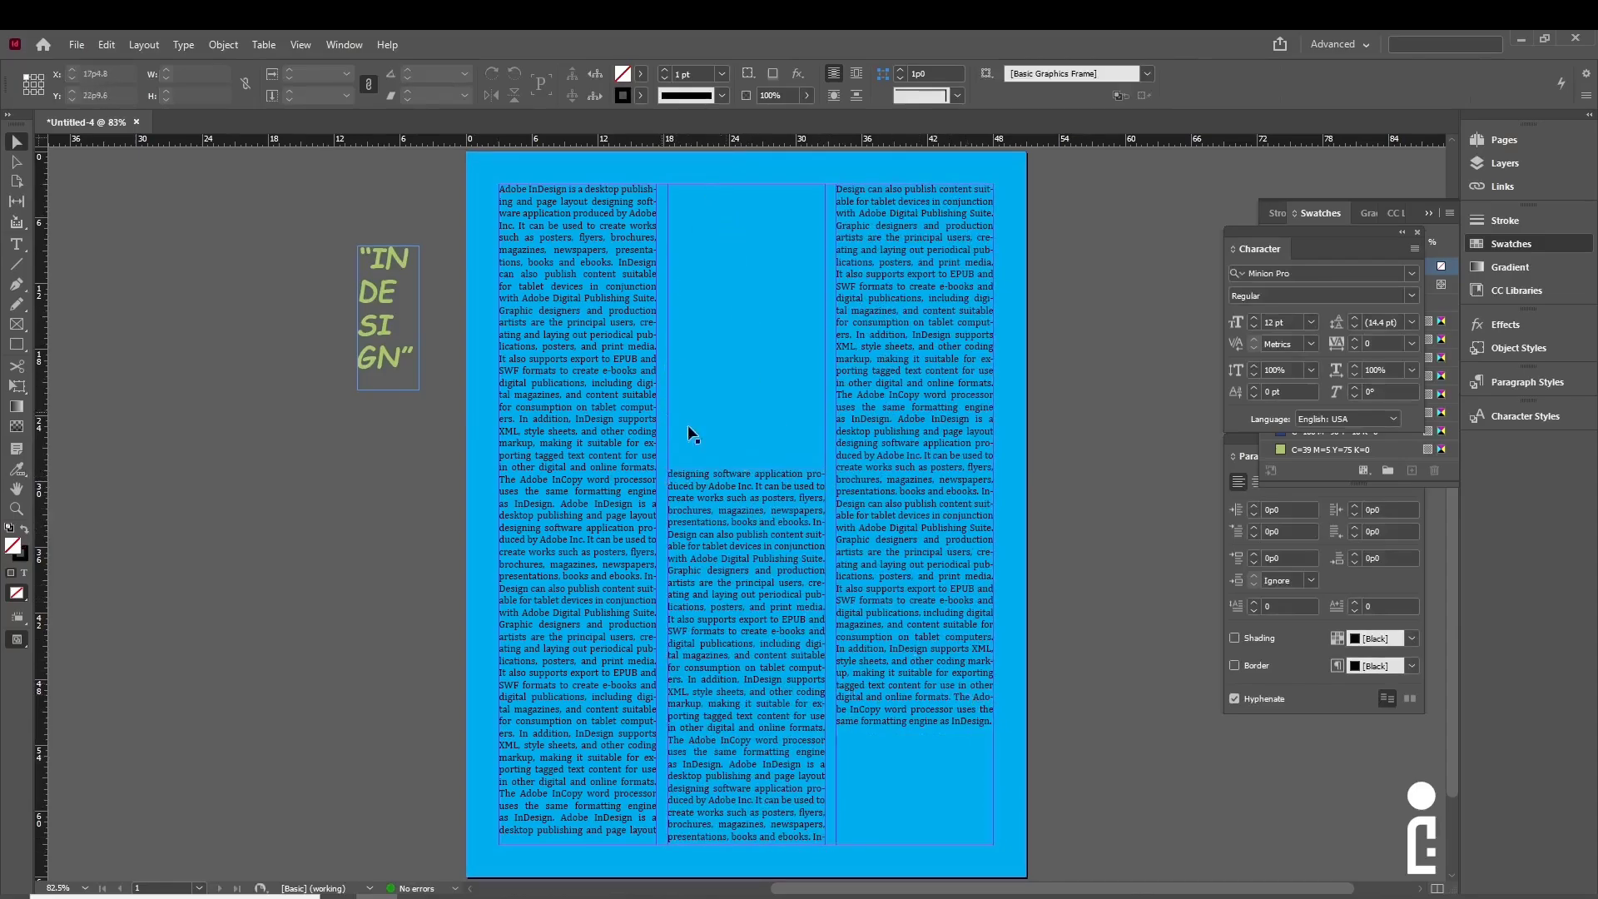
click(744, 253)
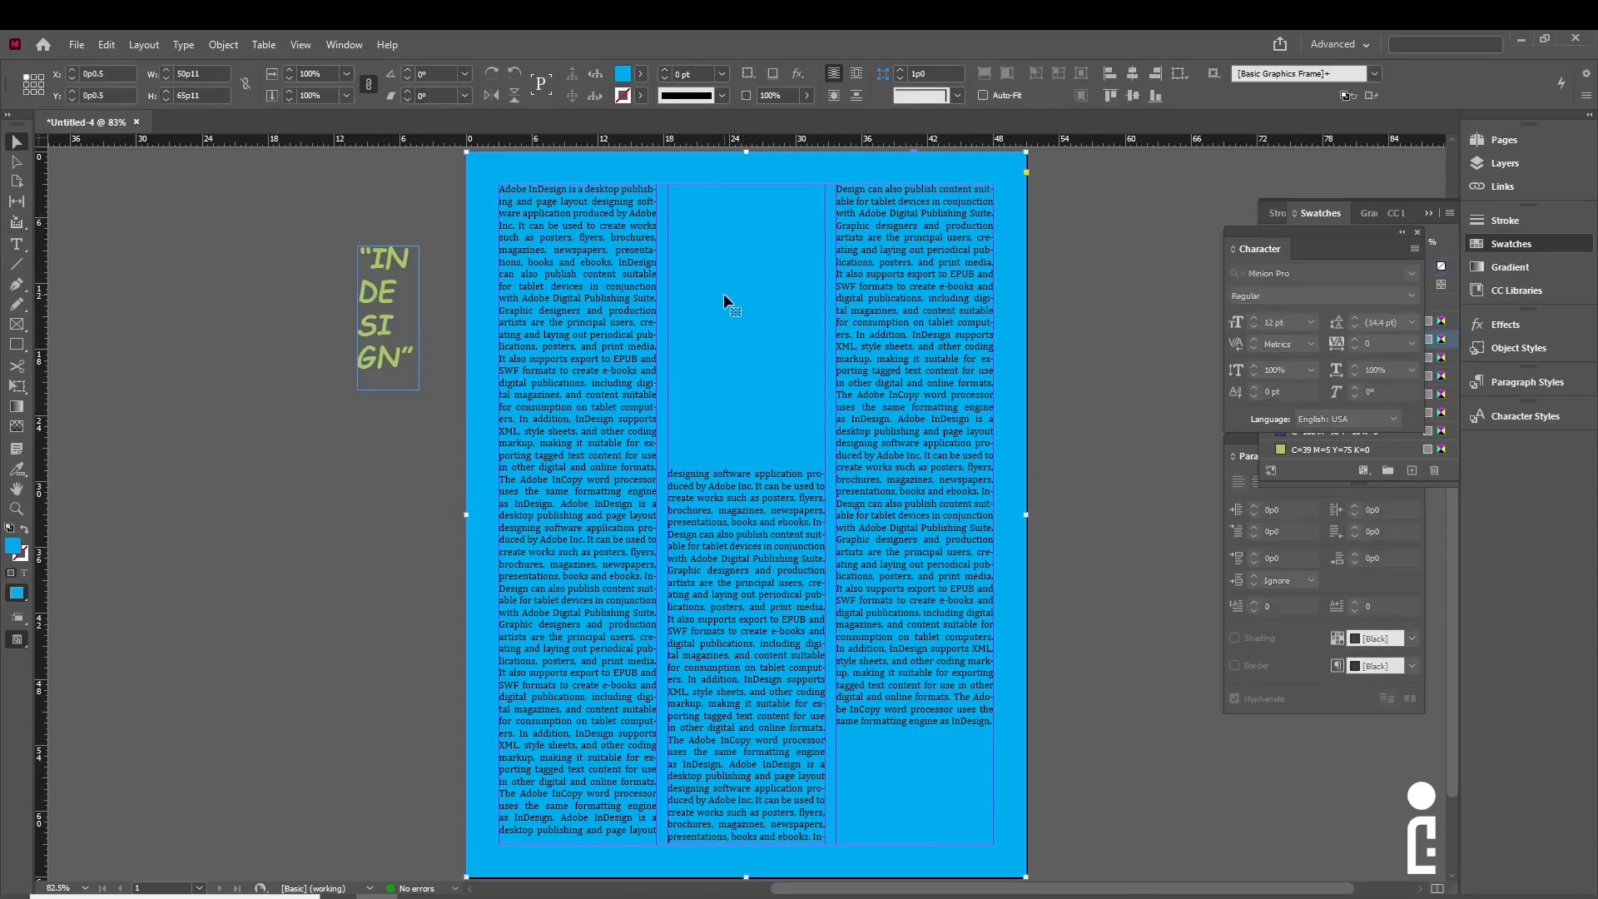
click(435, 333)
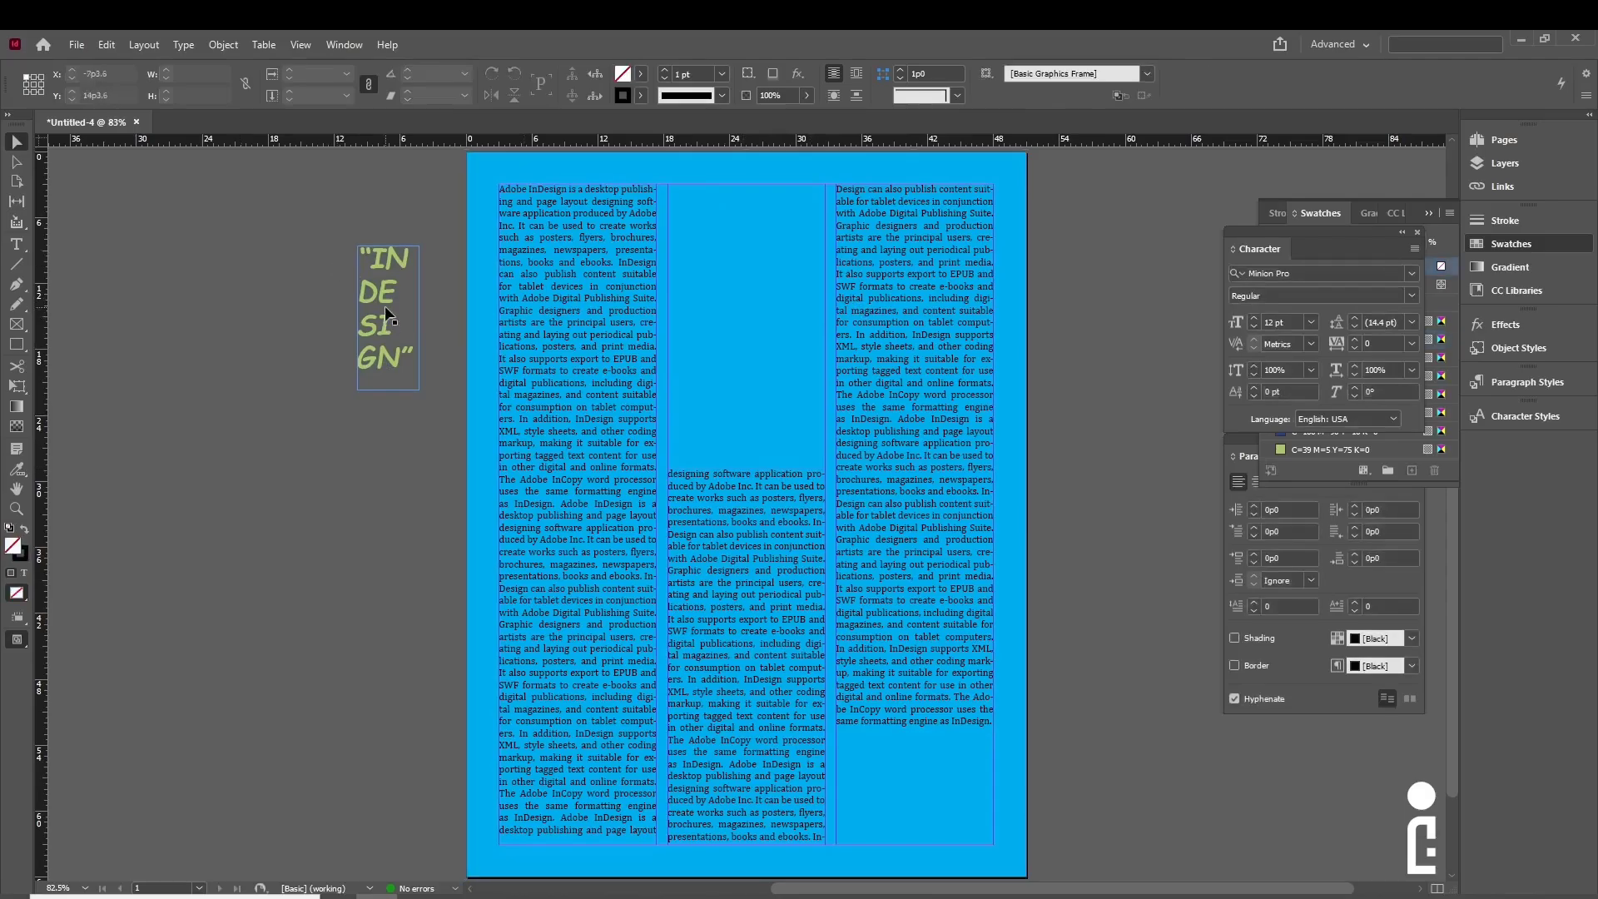
- Move the INDESIGN title into the middle column's top gap and scale it up to fill it
drag(377, 300, 739, 313)
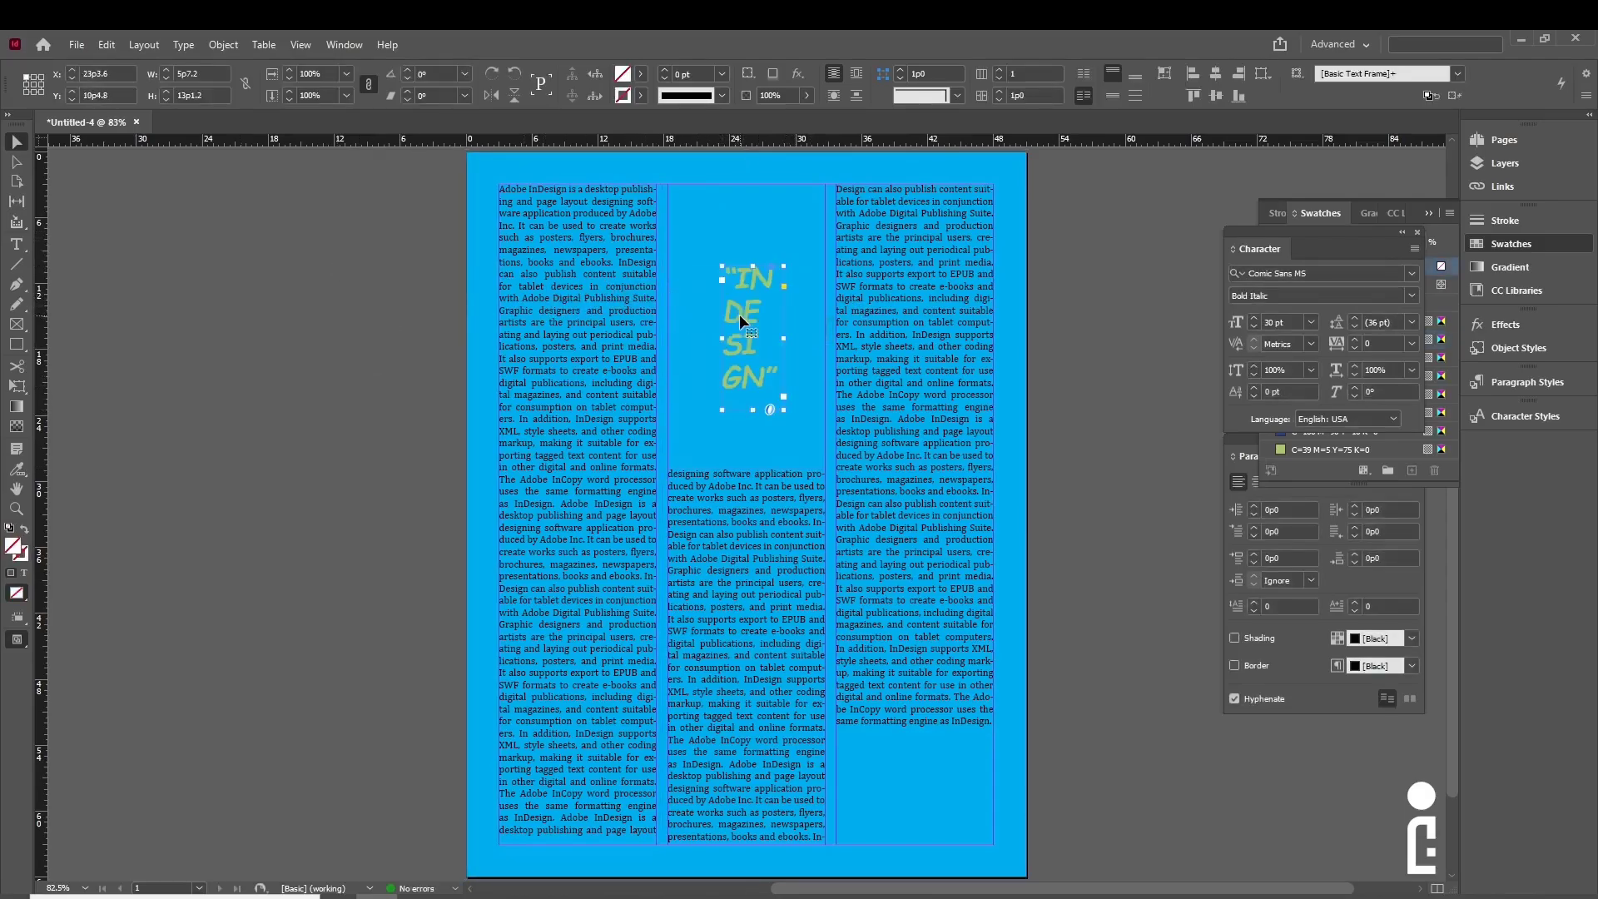
click(16, 387)
drag(722, 267, 688, 190)
drag(782, 408, 803, 477)
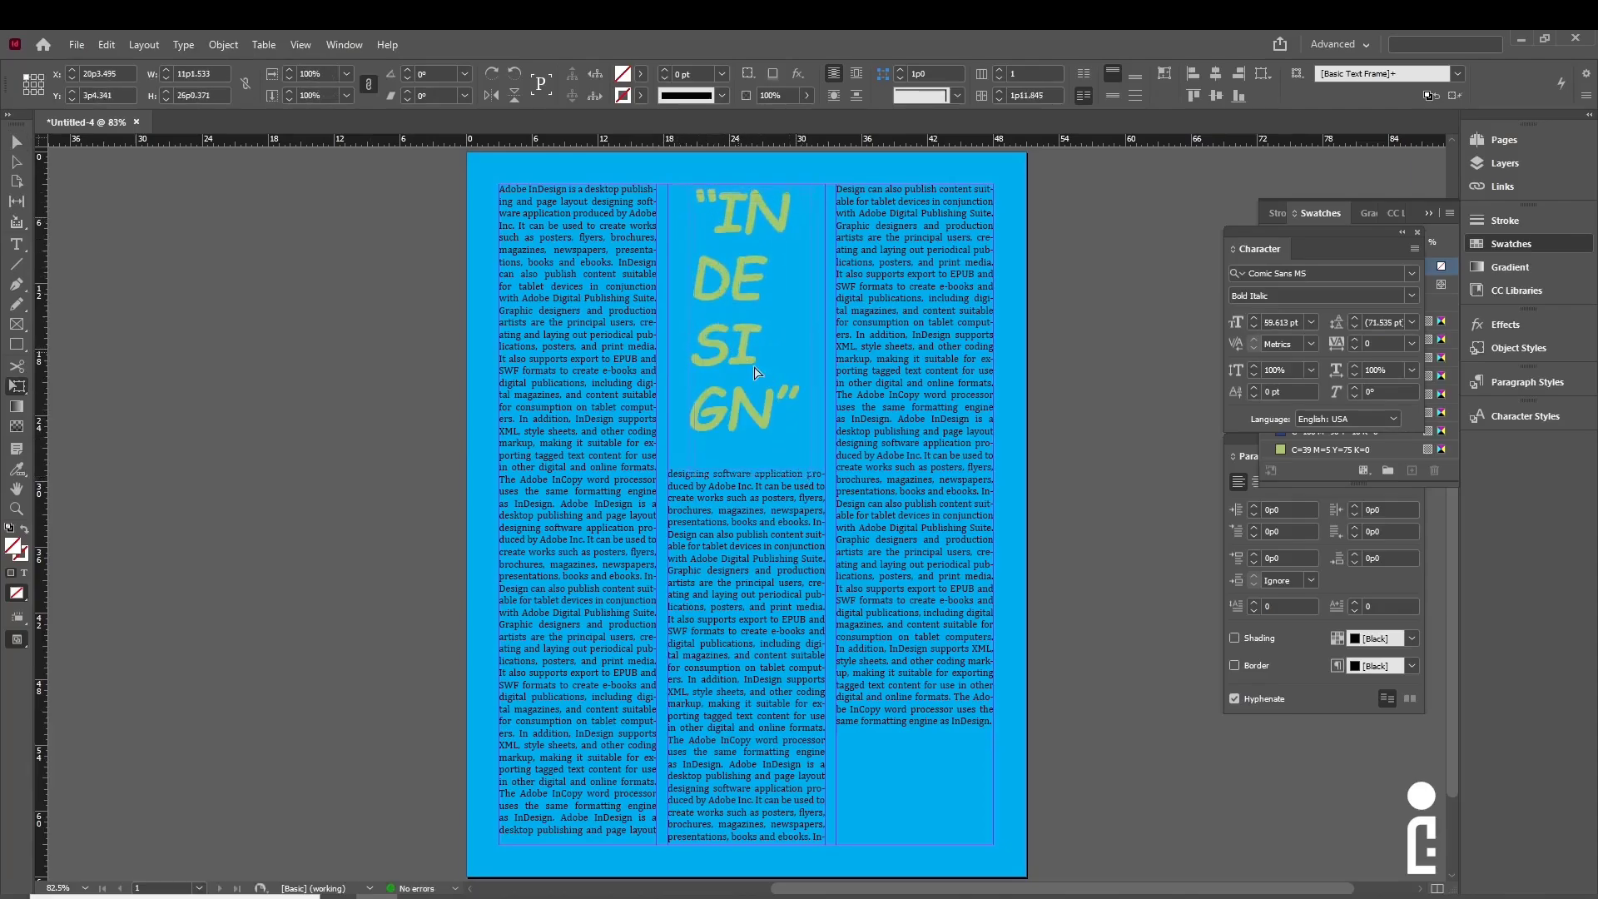
- Change the background rectangle's fill to the white [Paper] swatch
key(v)
click(1045, 373)
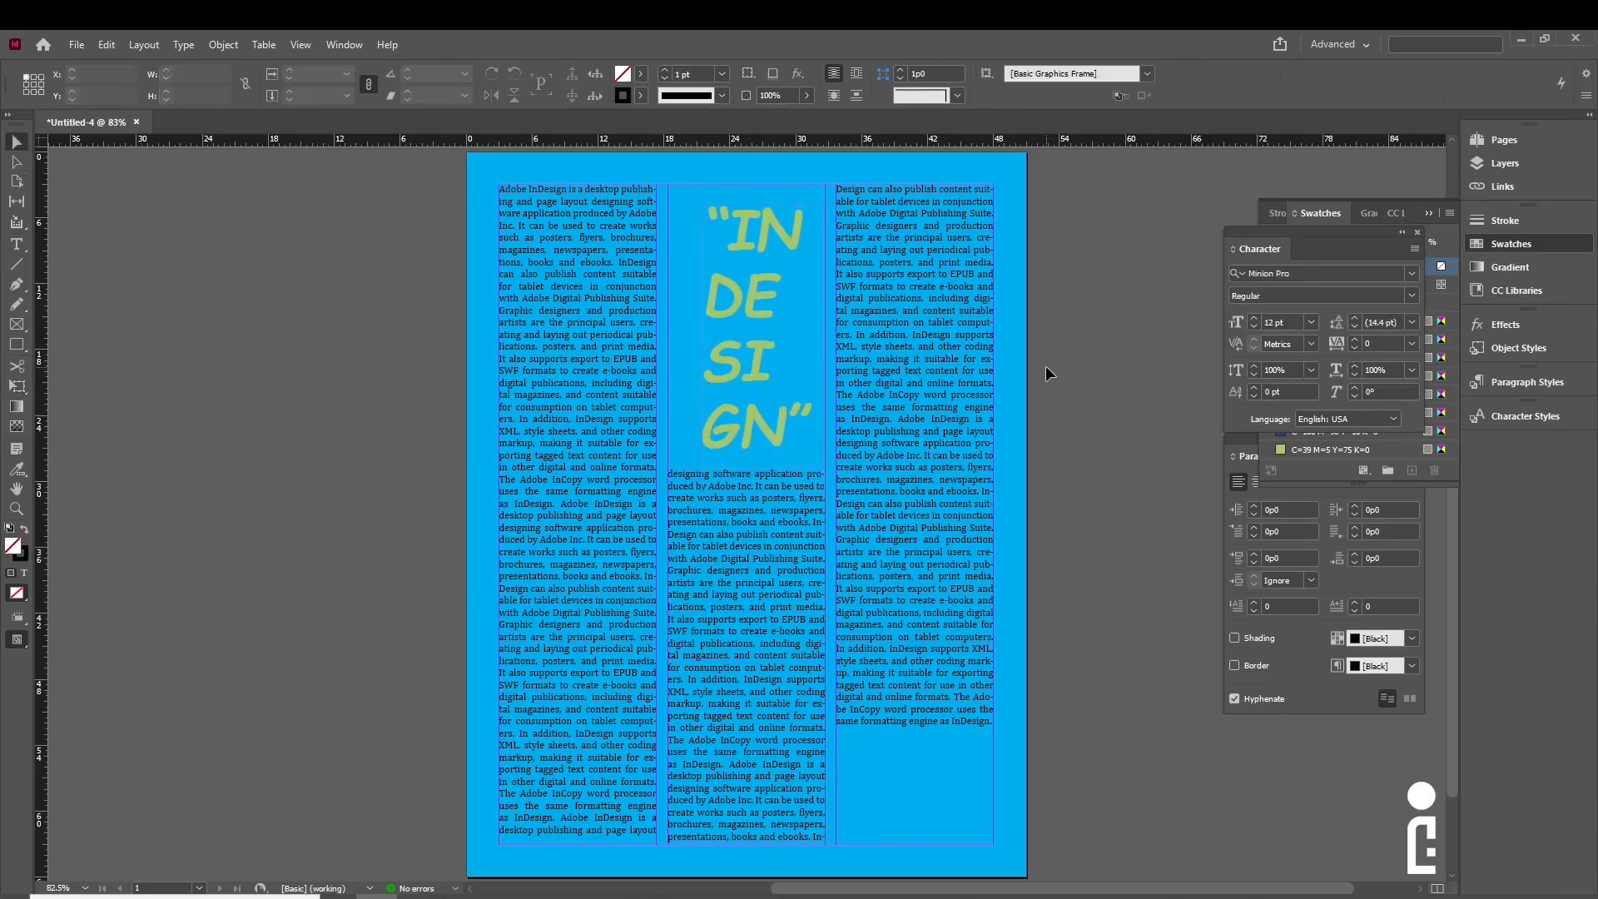
click(1017, 442)
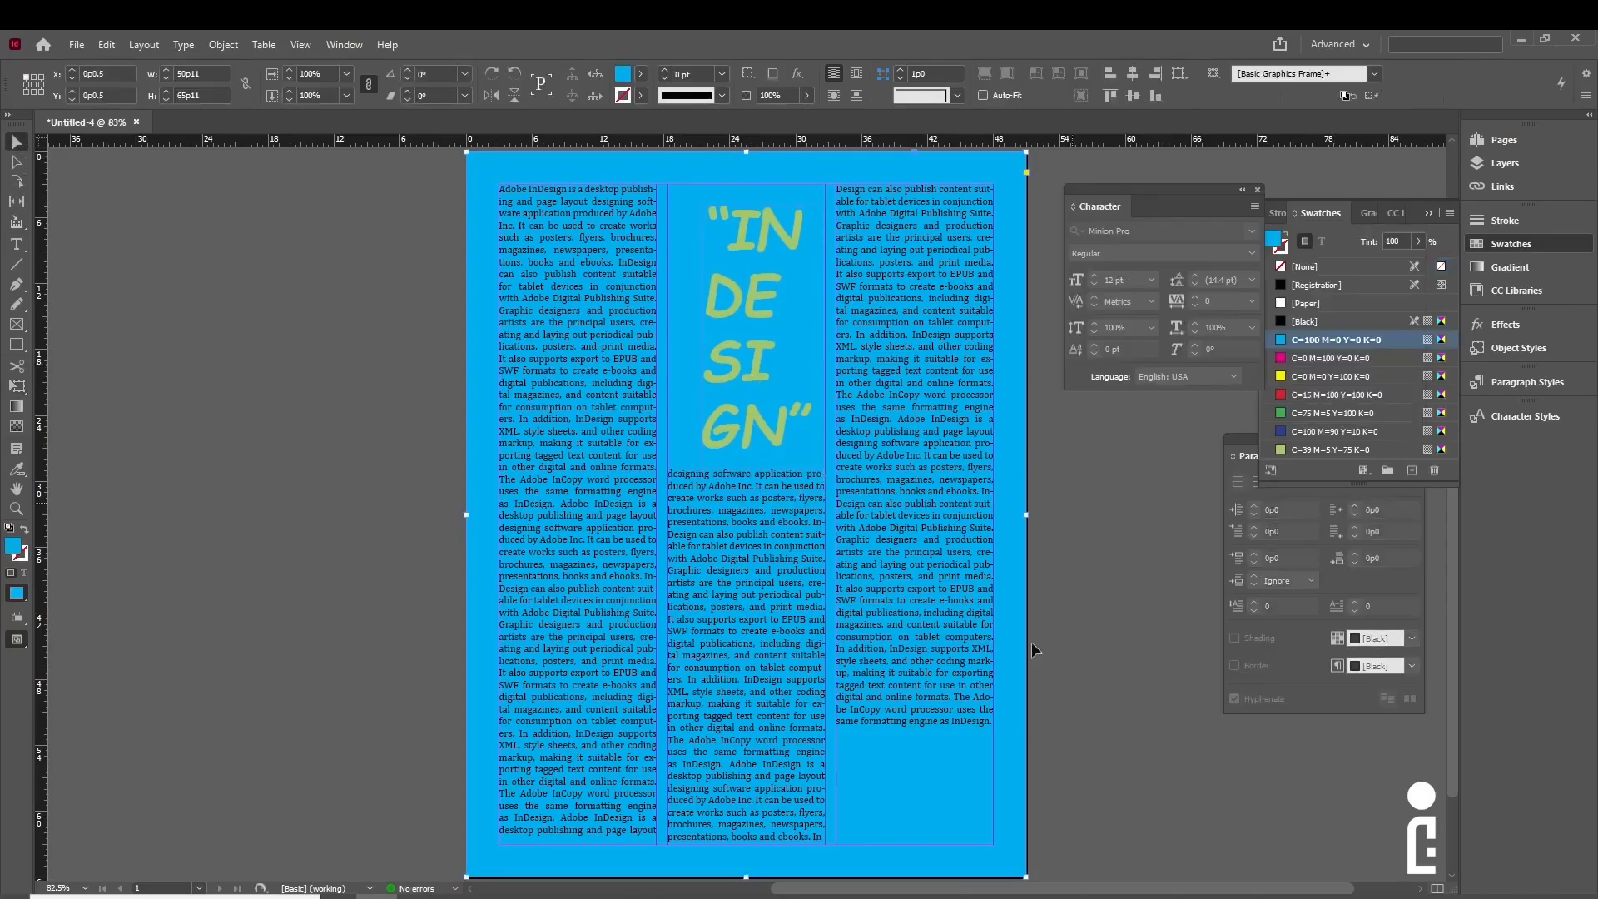
click(1288, 302)
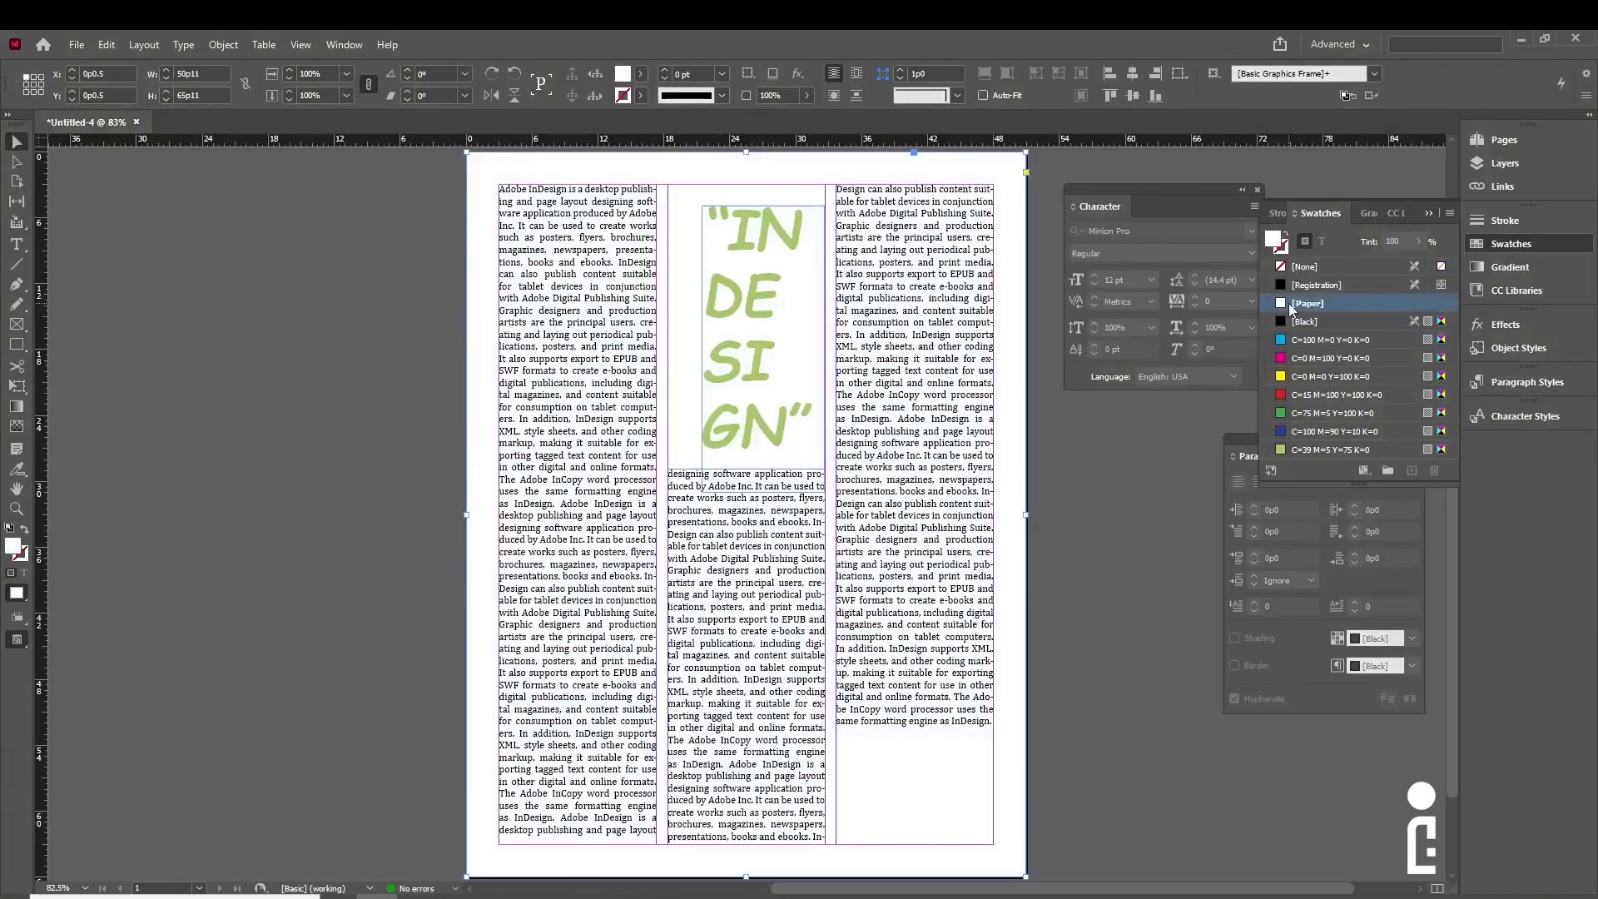
click(1082, 598)
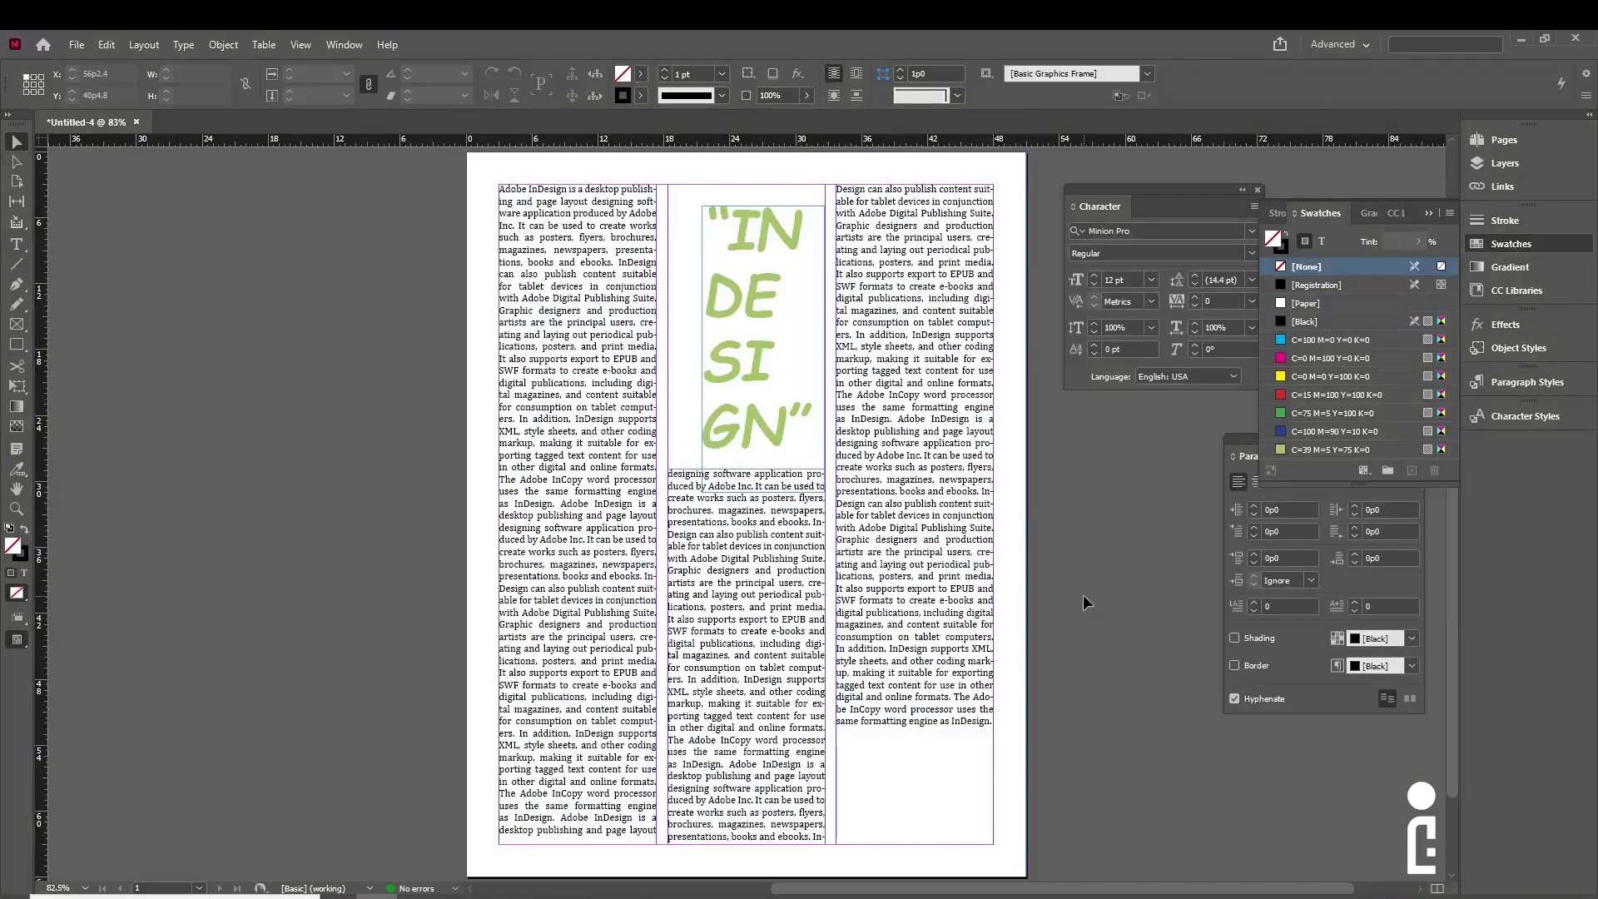
- Save the document under the new name 'work 2' in the Desktop indesign folder
key(ctrl+s)
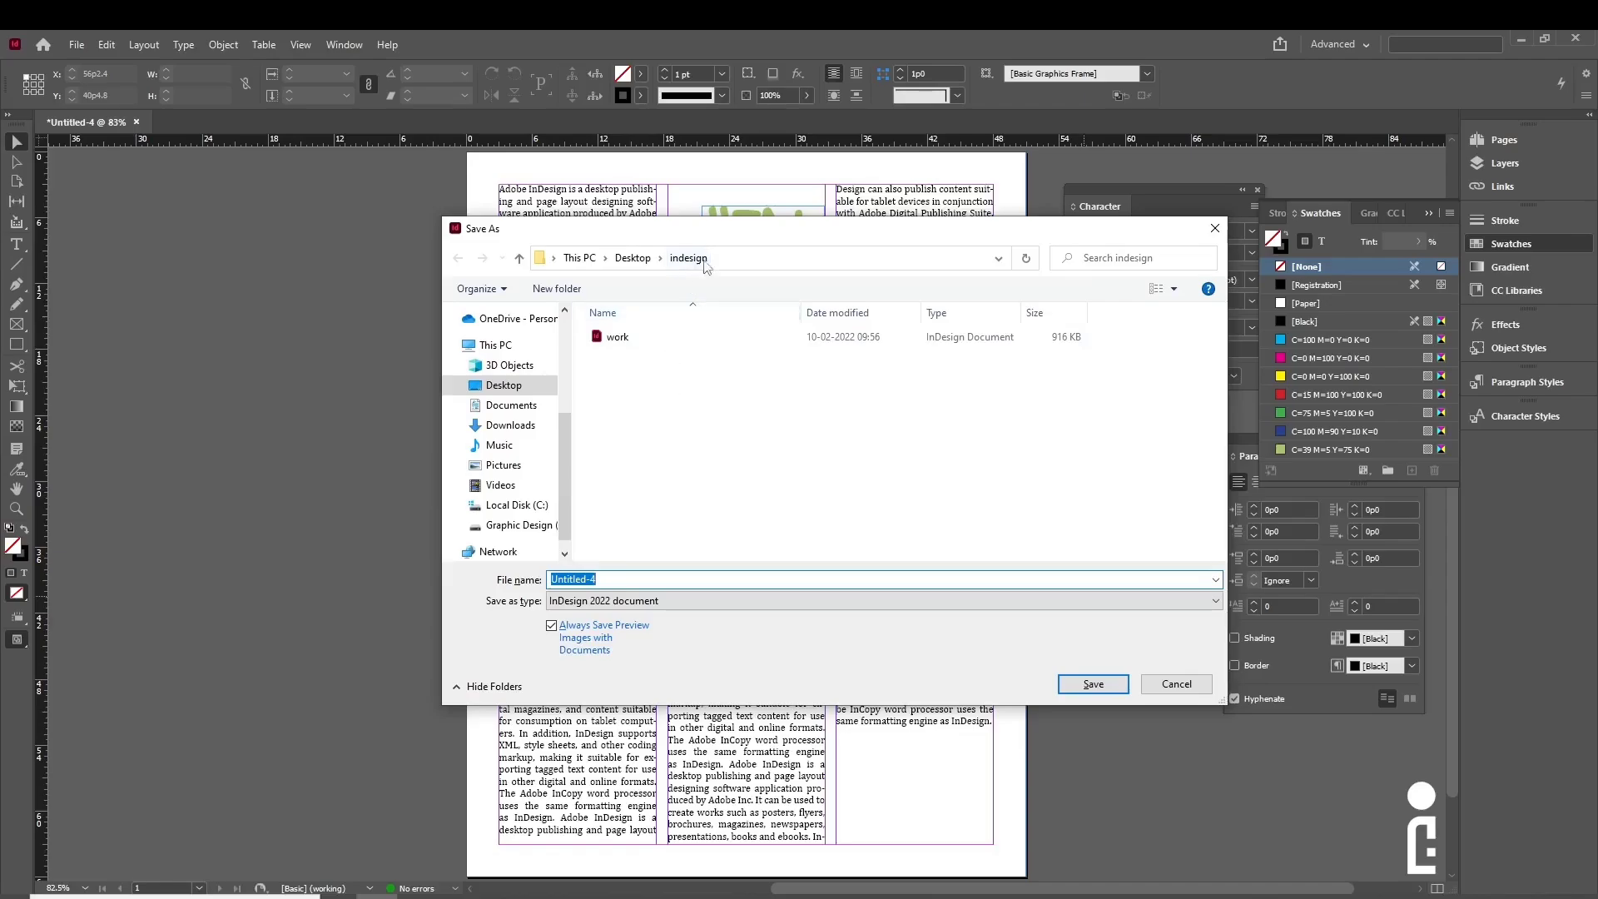
click(624, 342)
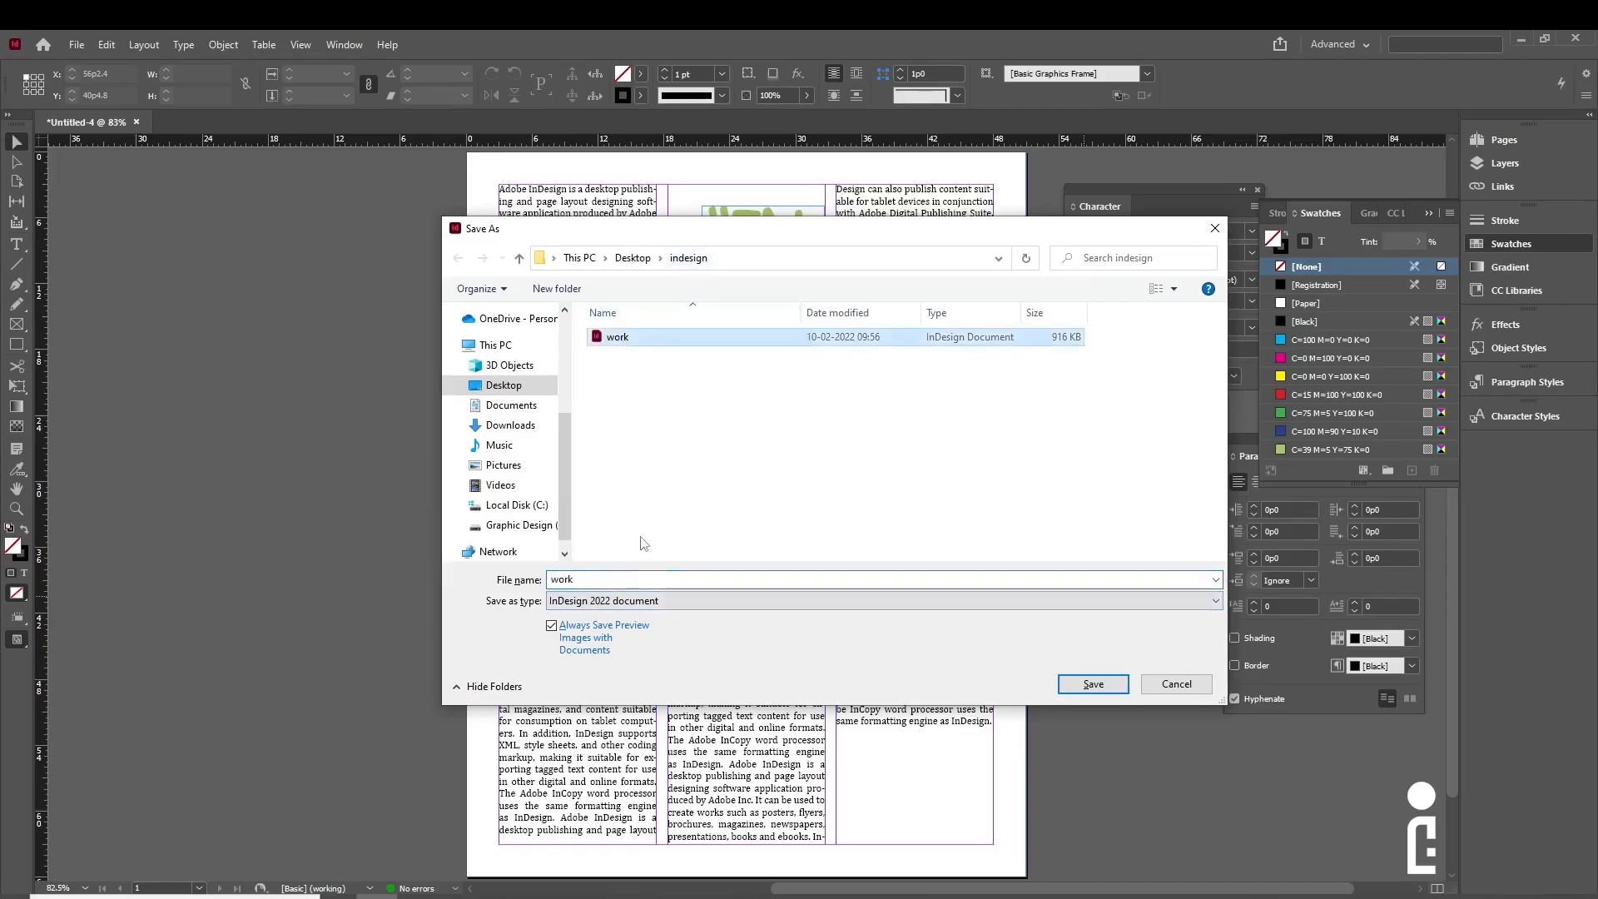
double_click(640, 578)
key(BackSpace)
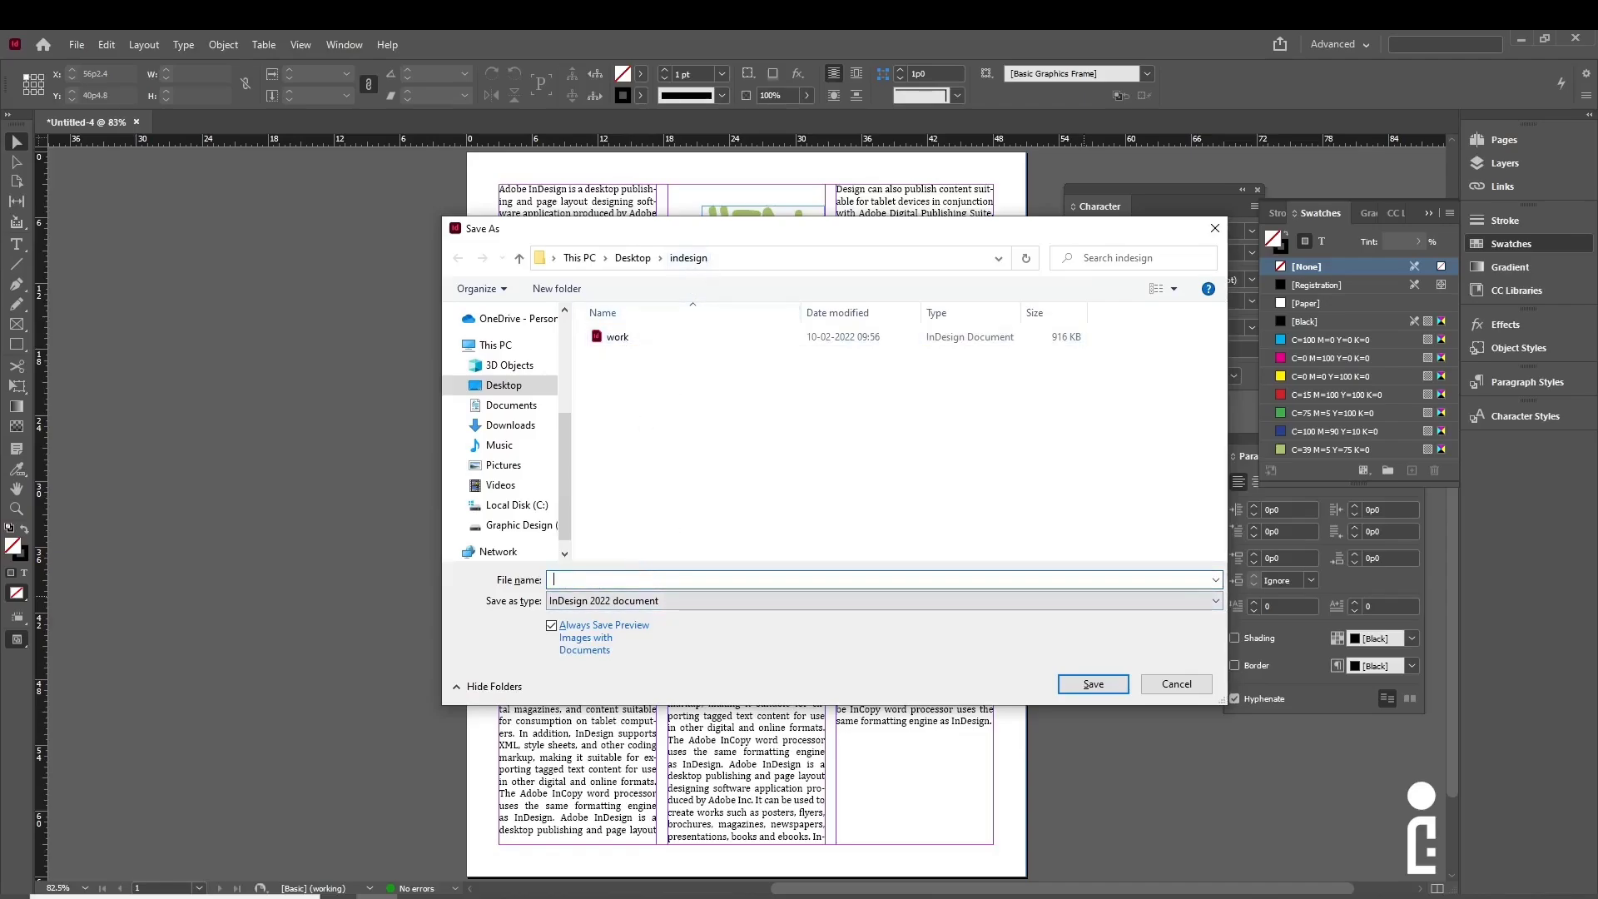
text(work 2)
click(1071, 684)
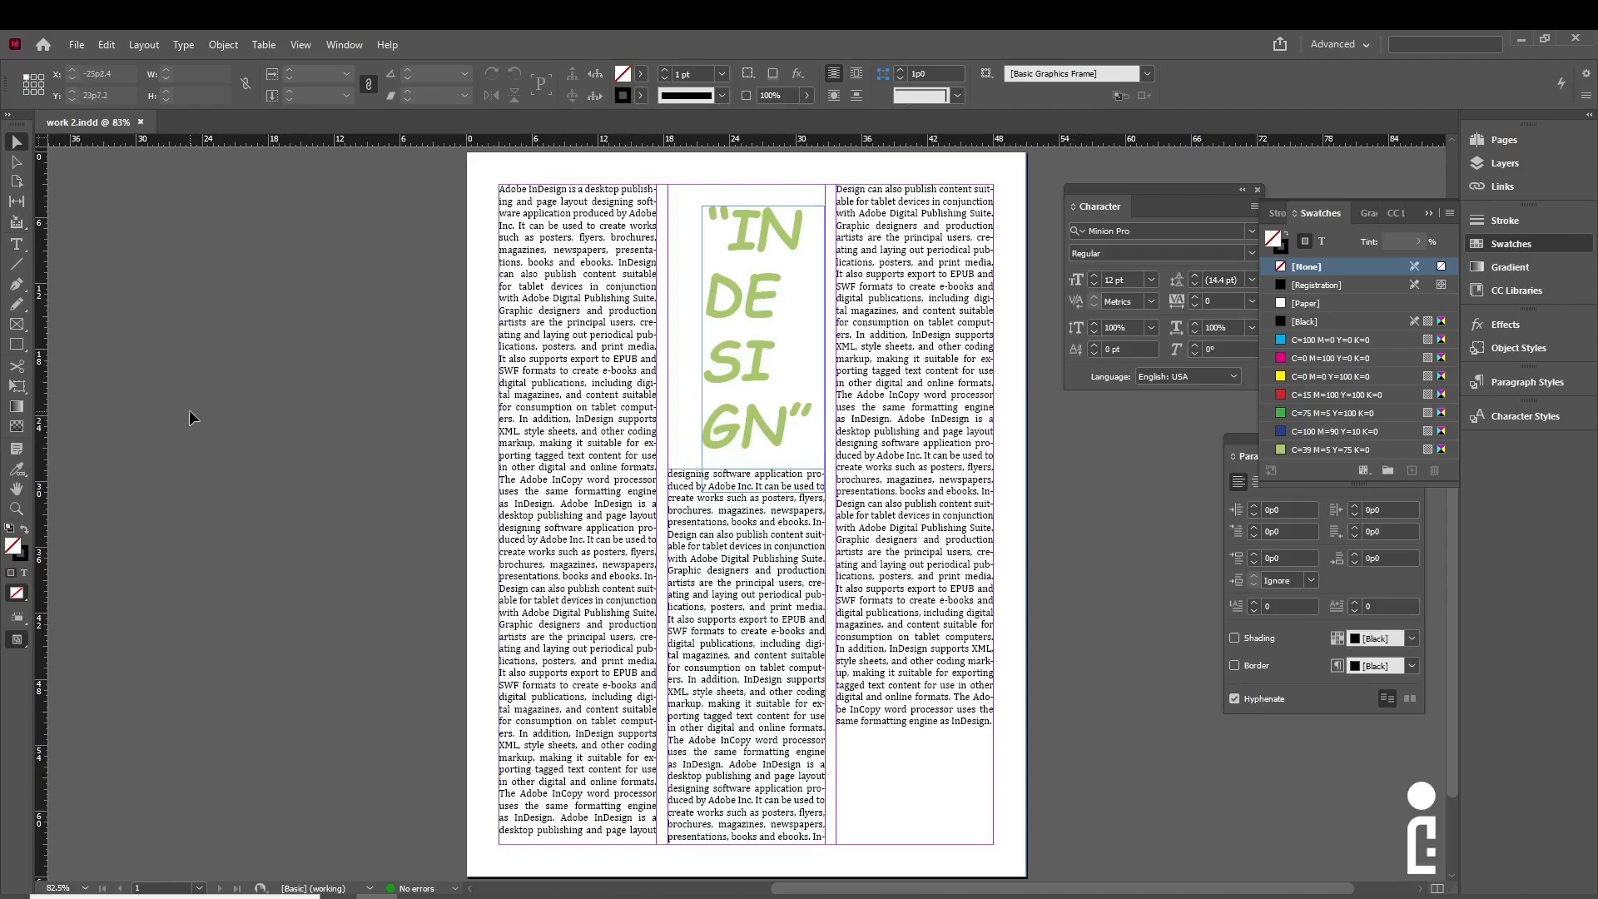
- Export work 2 as an Adobe PDF (Print) using the [High Quality Print] preset
click(78, 47)
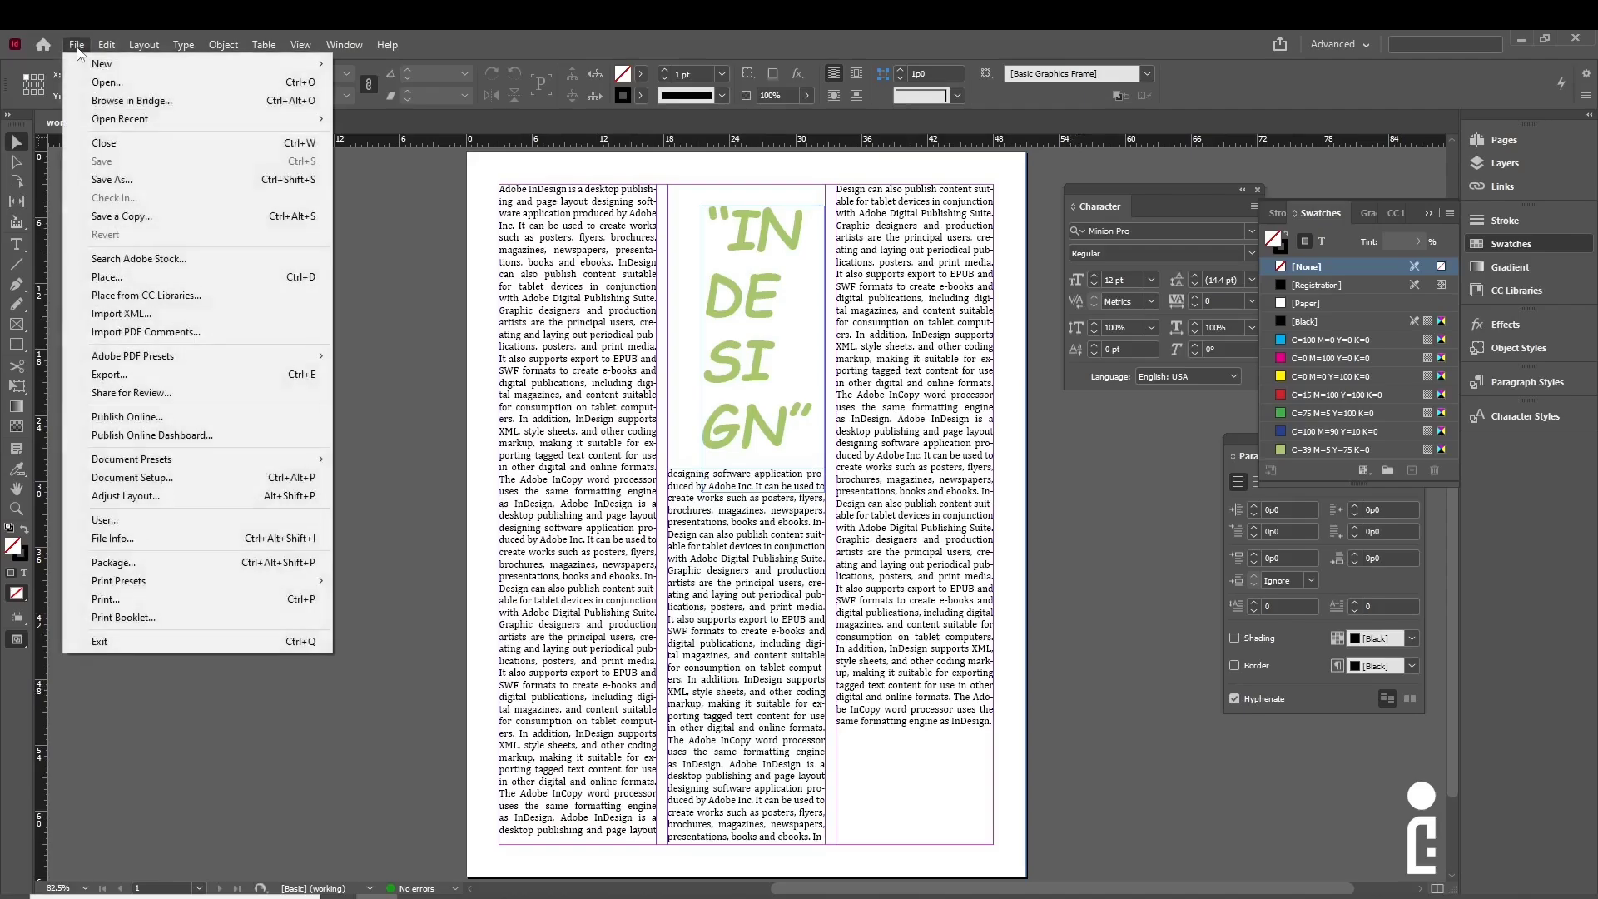
click(96, 379)
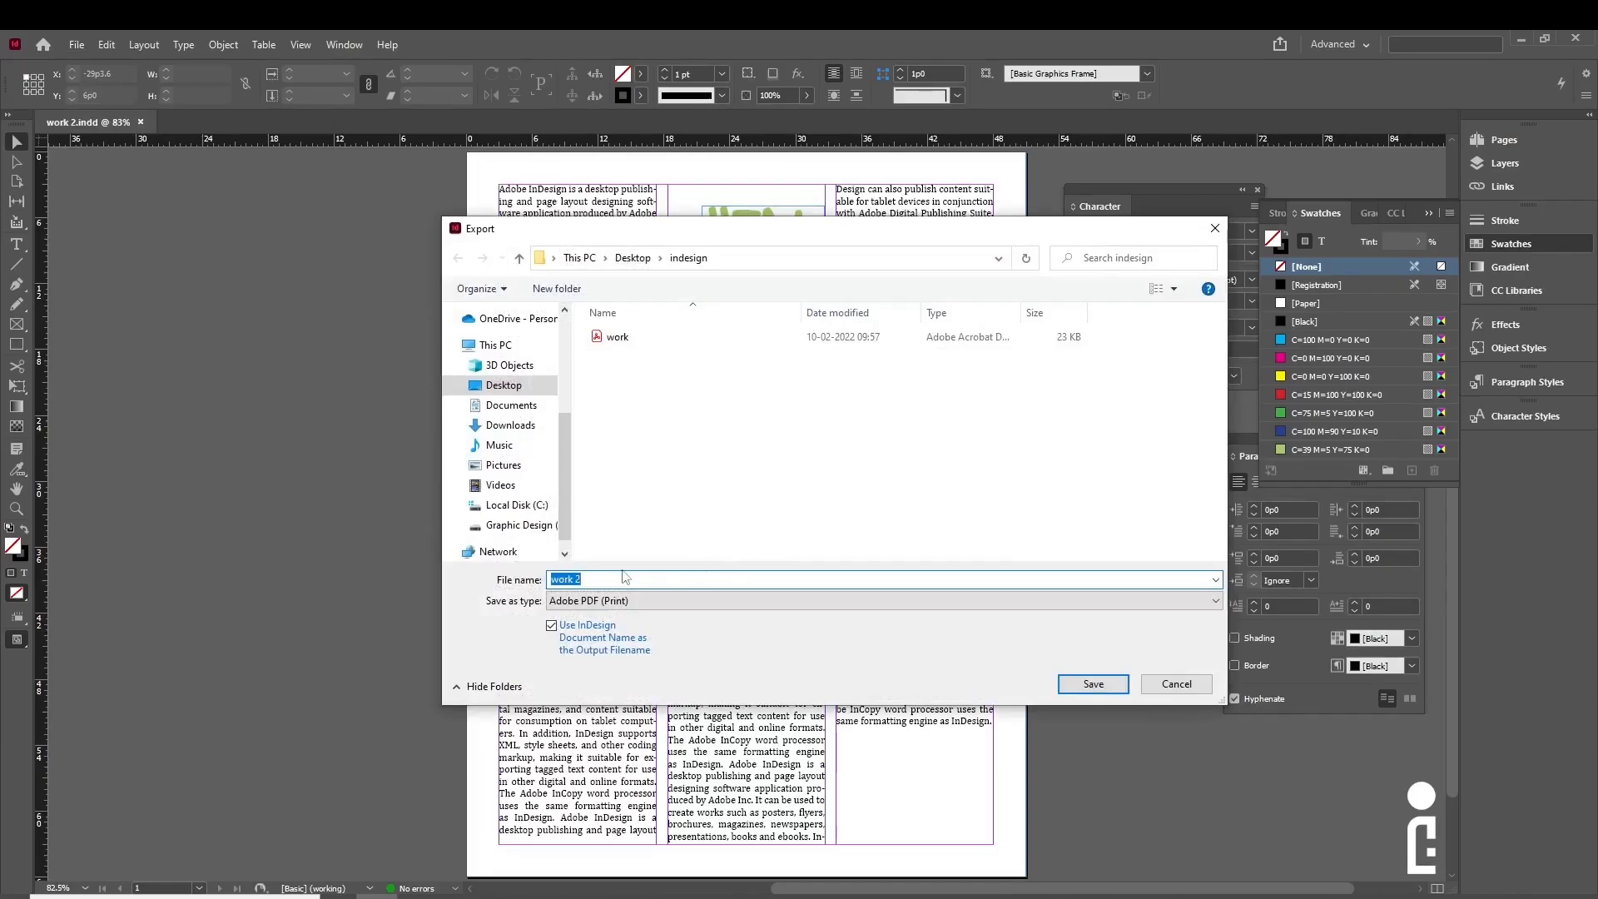
click(582, 603)
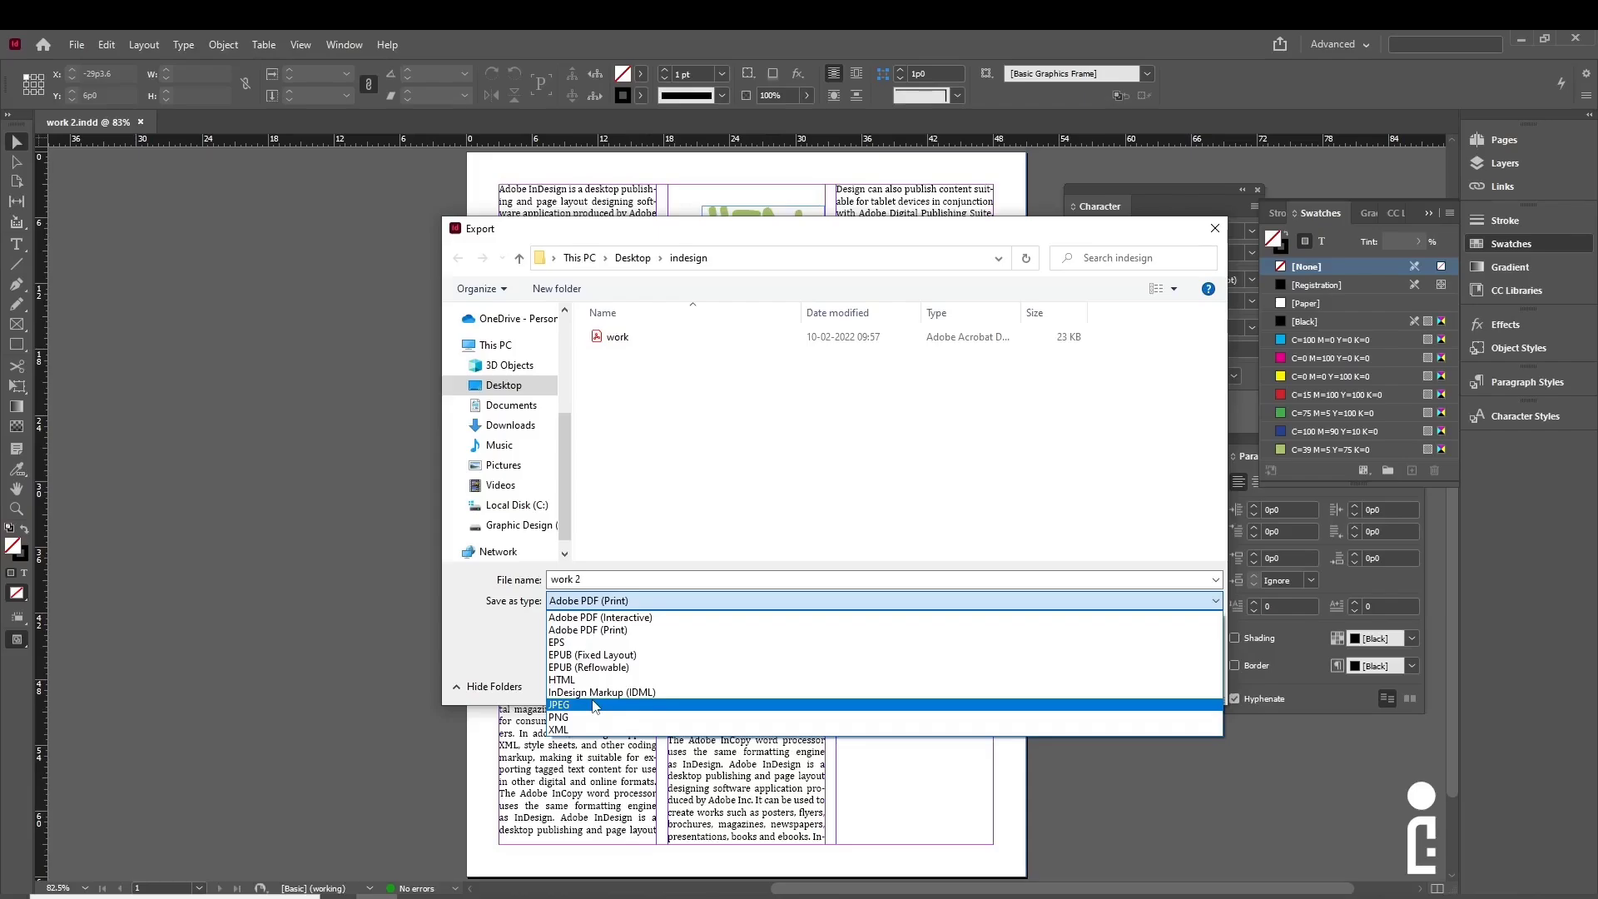
click(596, 634)
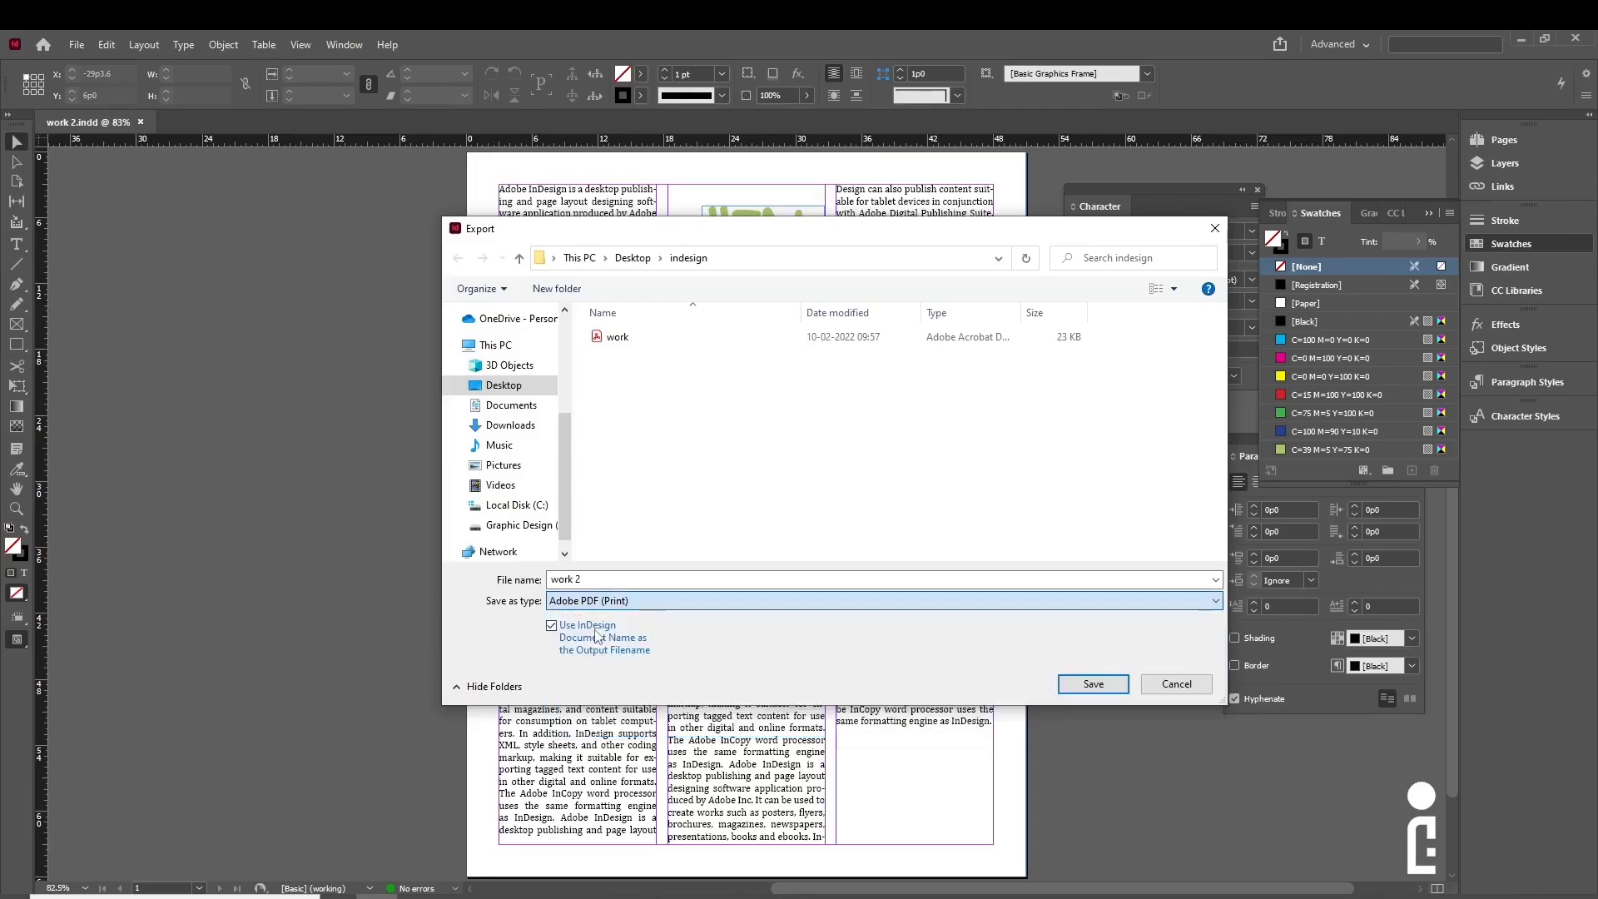
click(1115, 684)
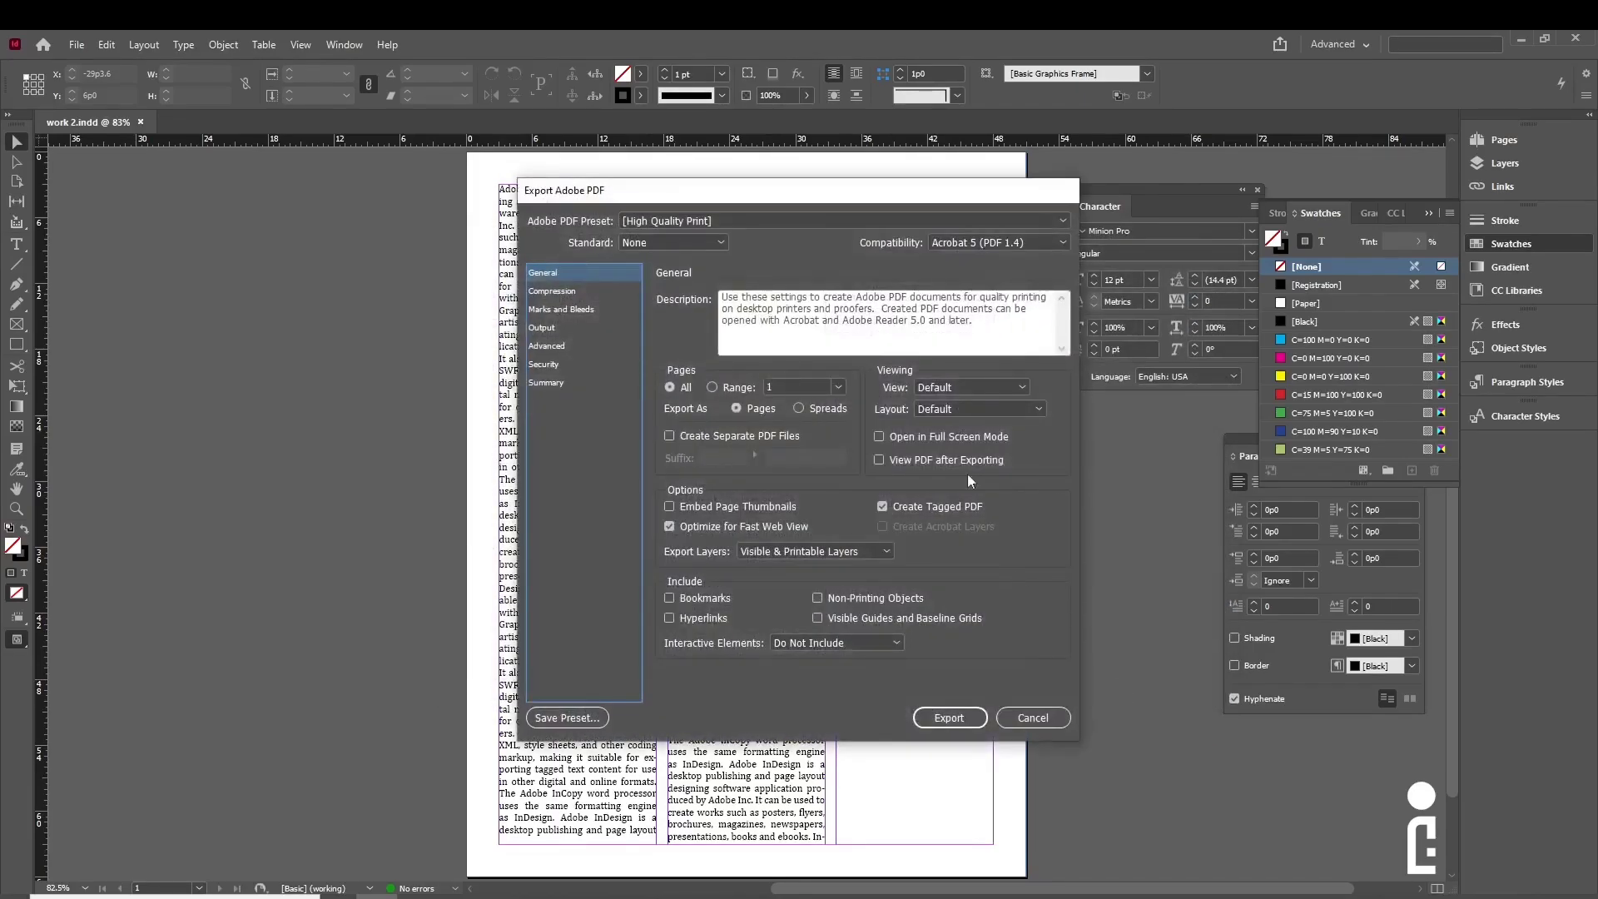
click(742, 219)
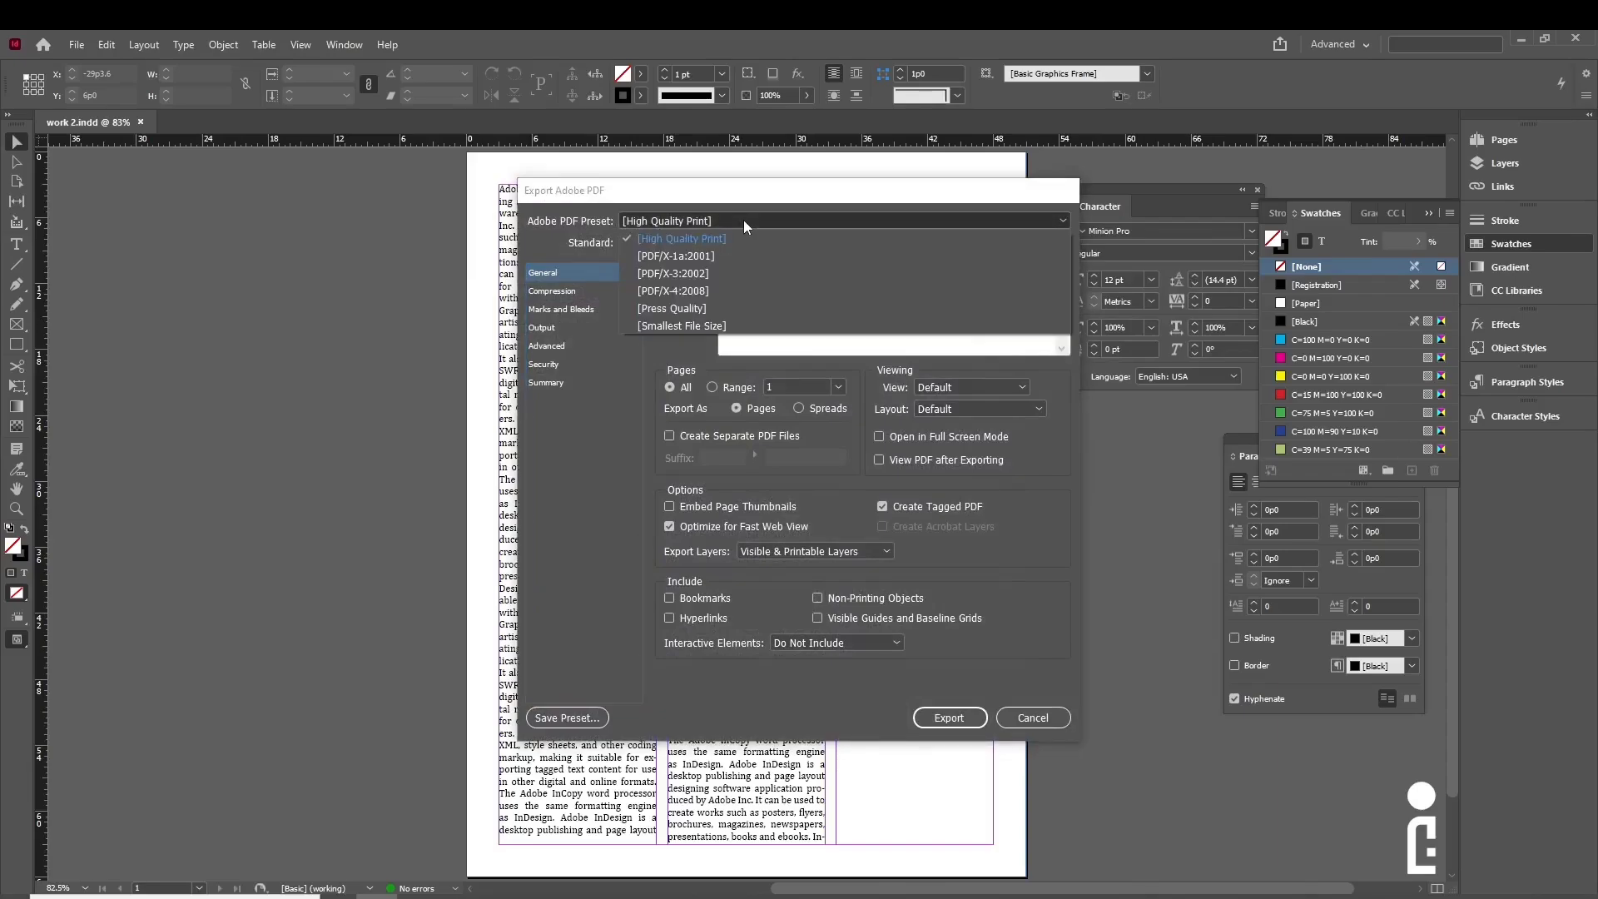
click(703, 242)
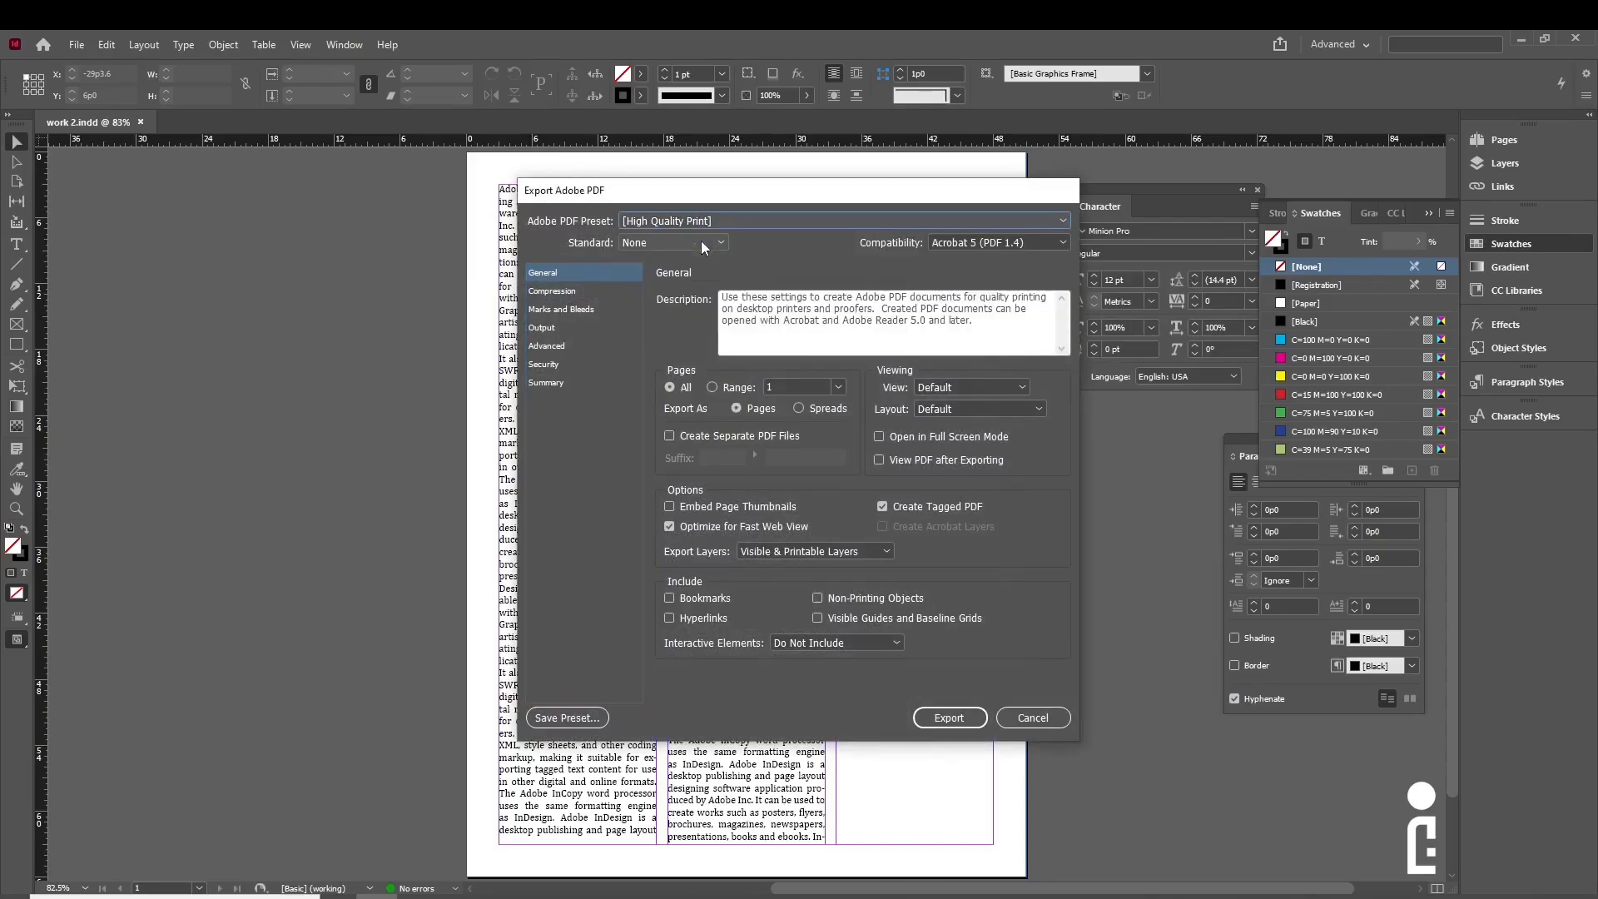
click(717, 219)
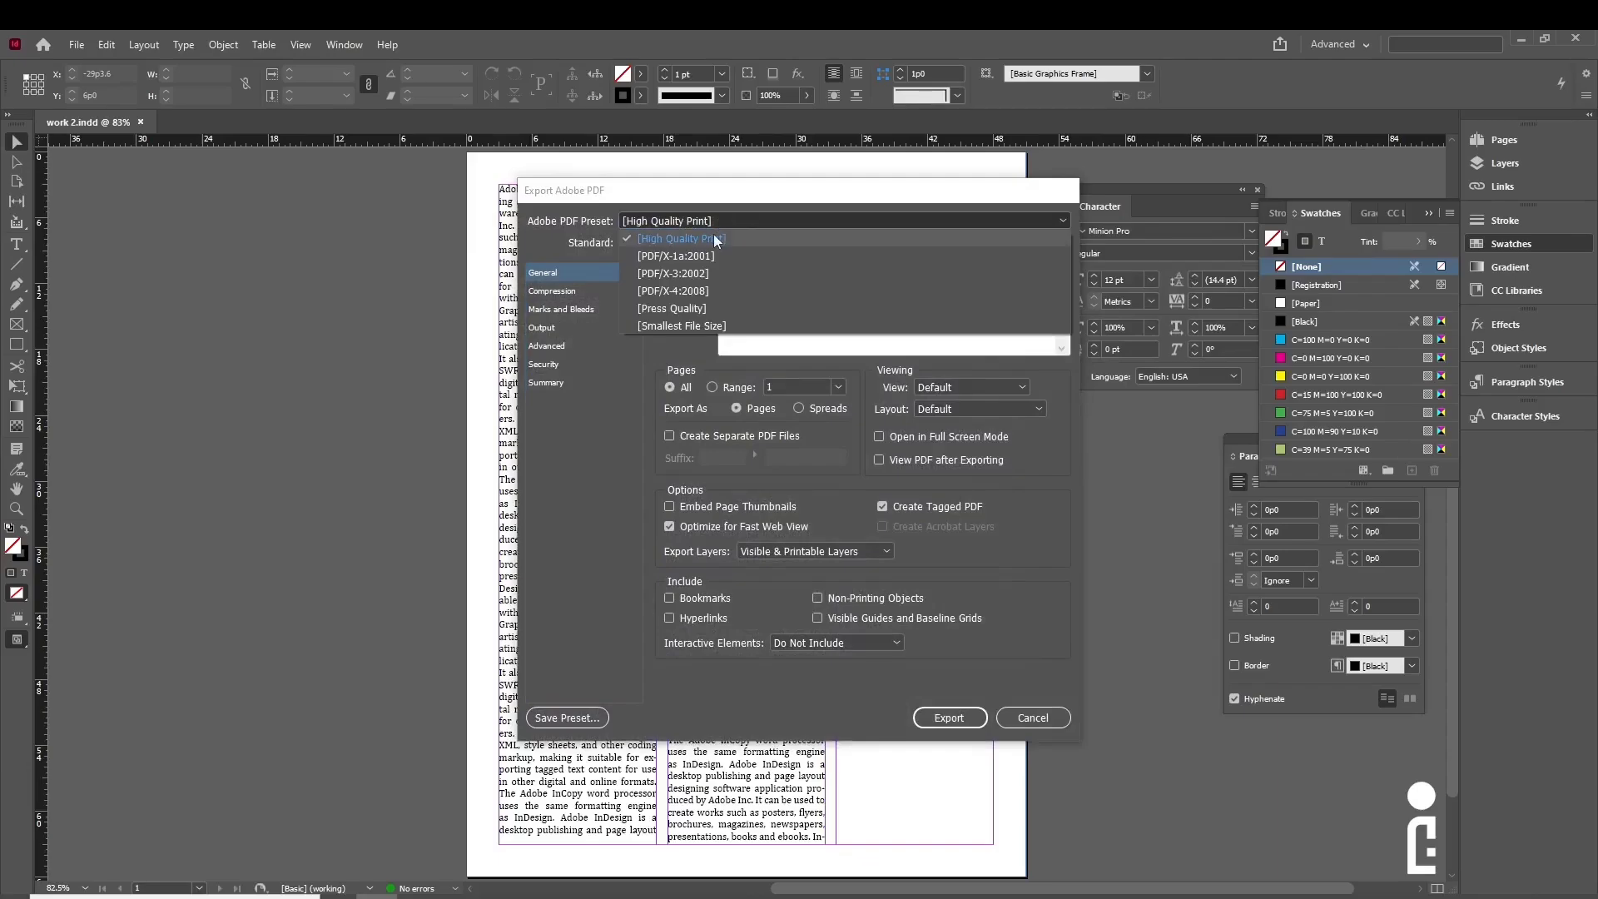
click(712, 237)
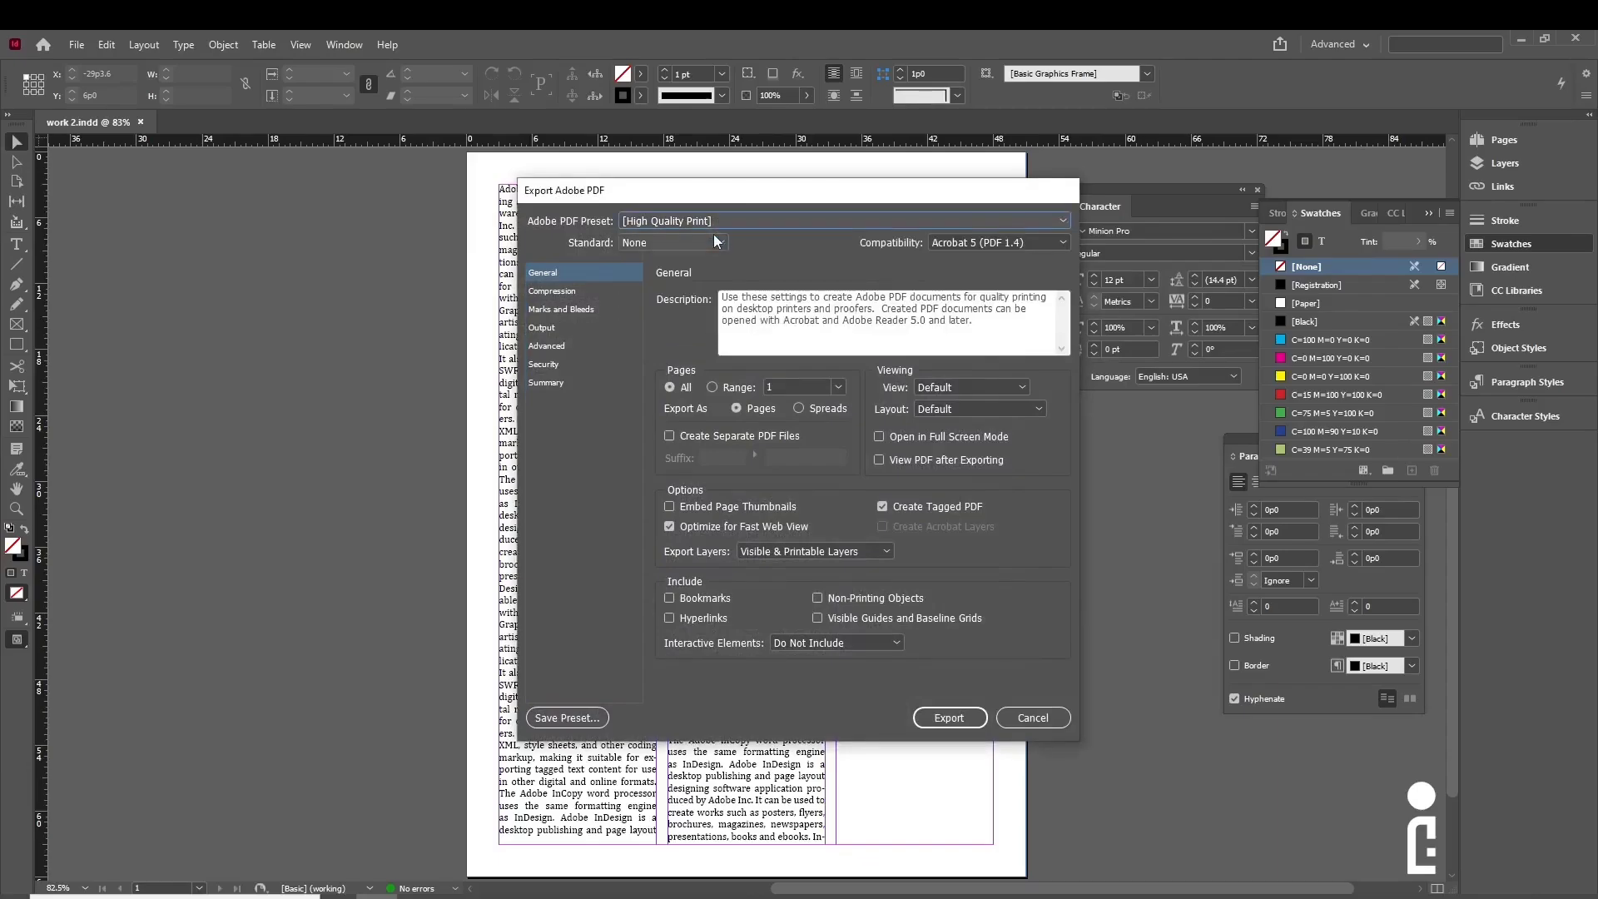
click(949, 718)
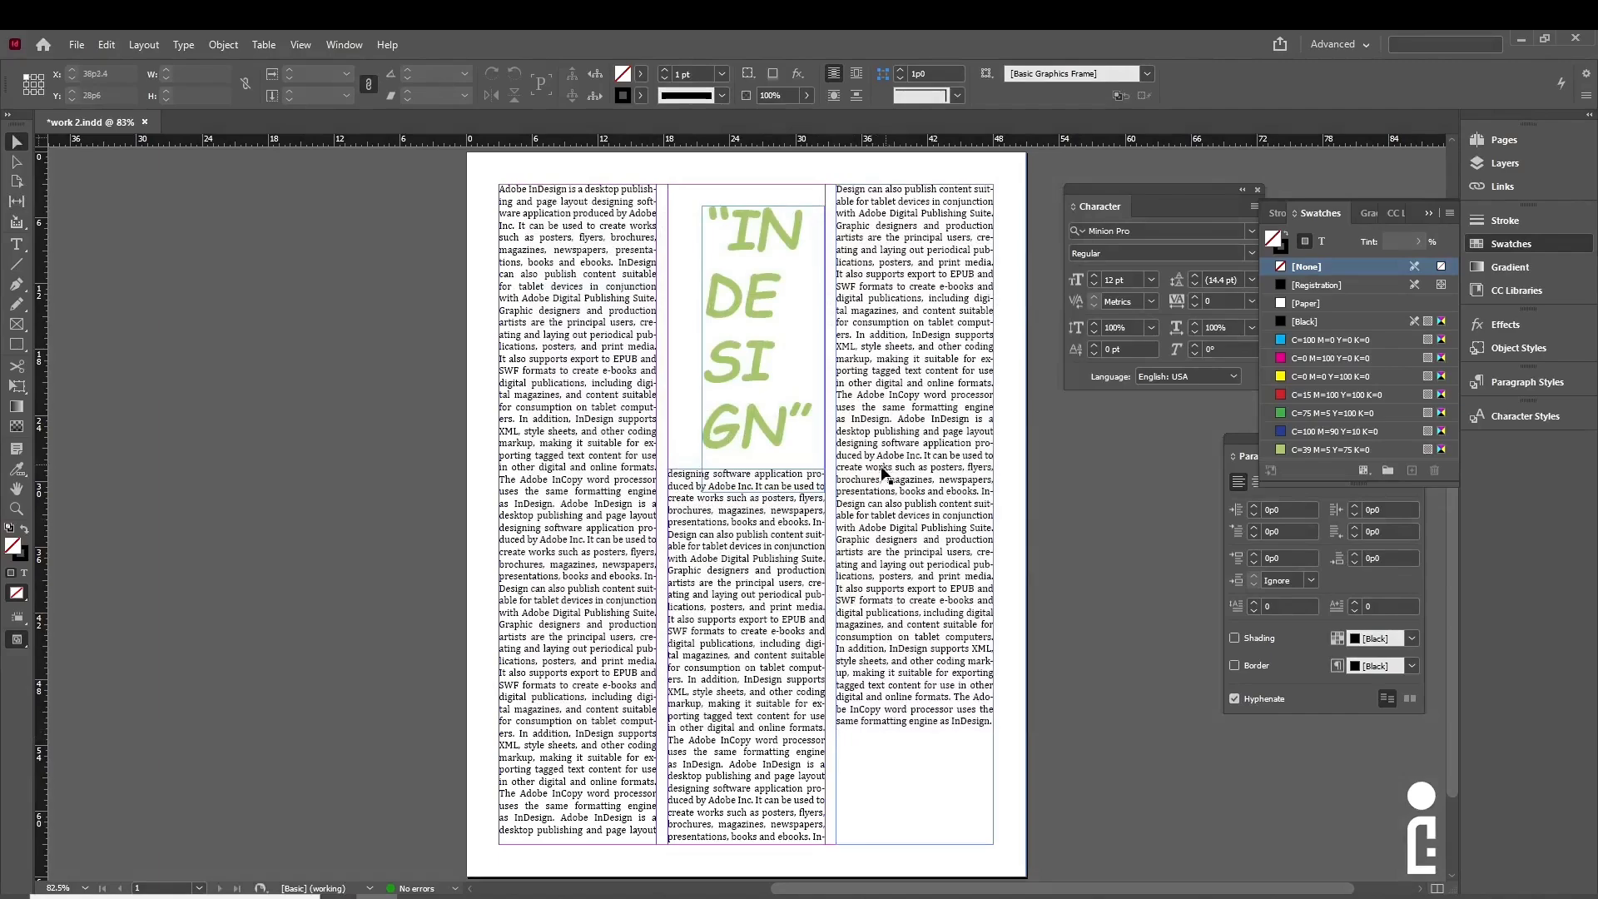
click(1525, 38)
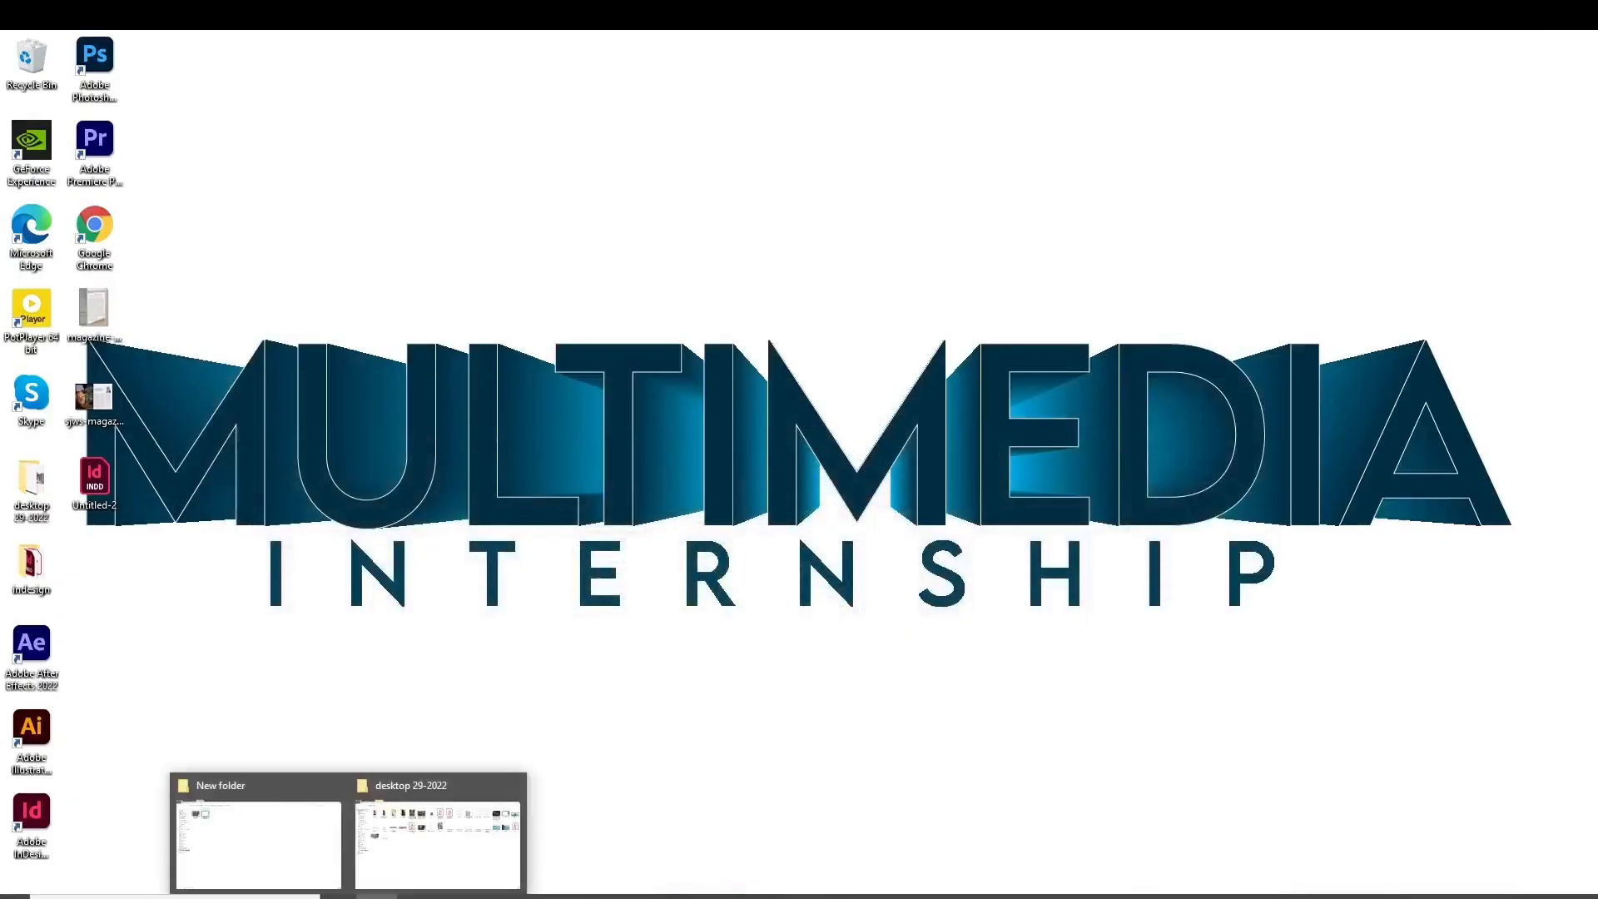
click(432, 820)
double_click(215, 167)
scroll(842, 439, down, 4)
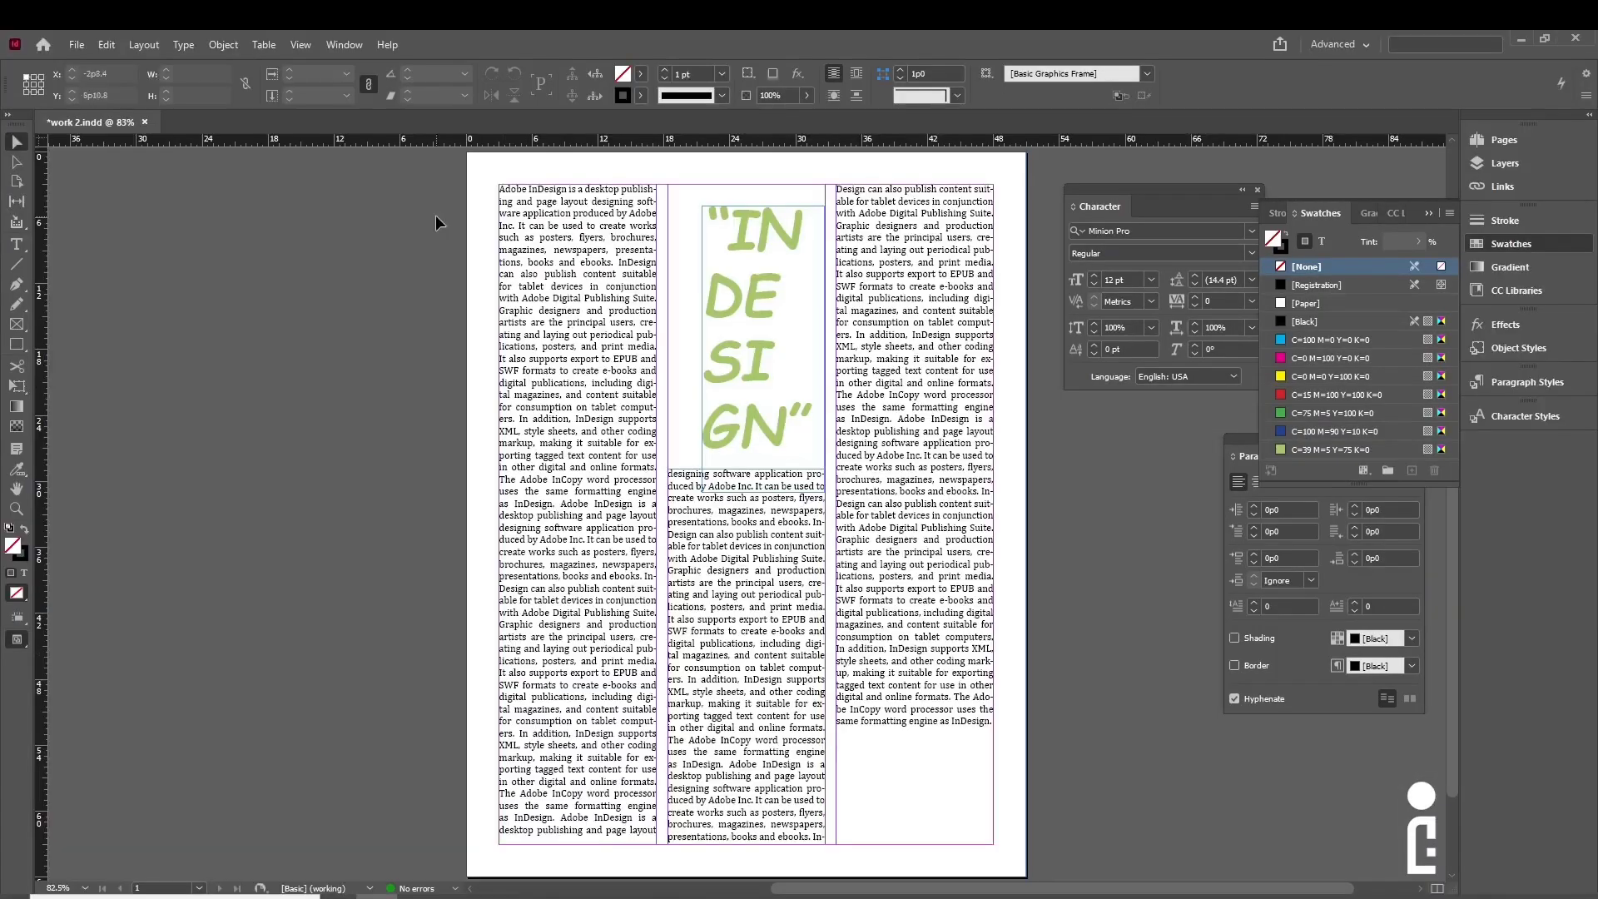
- Start a JPEG export of the document named work 2
click(75, 46)
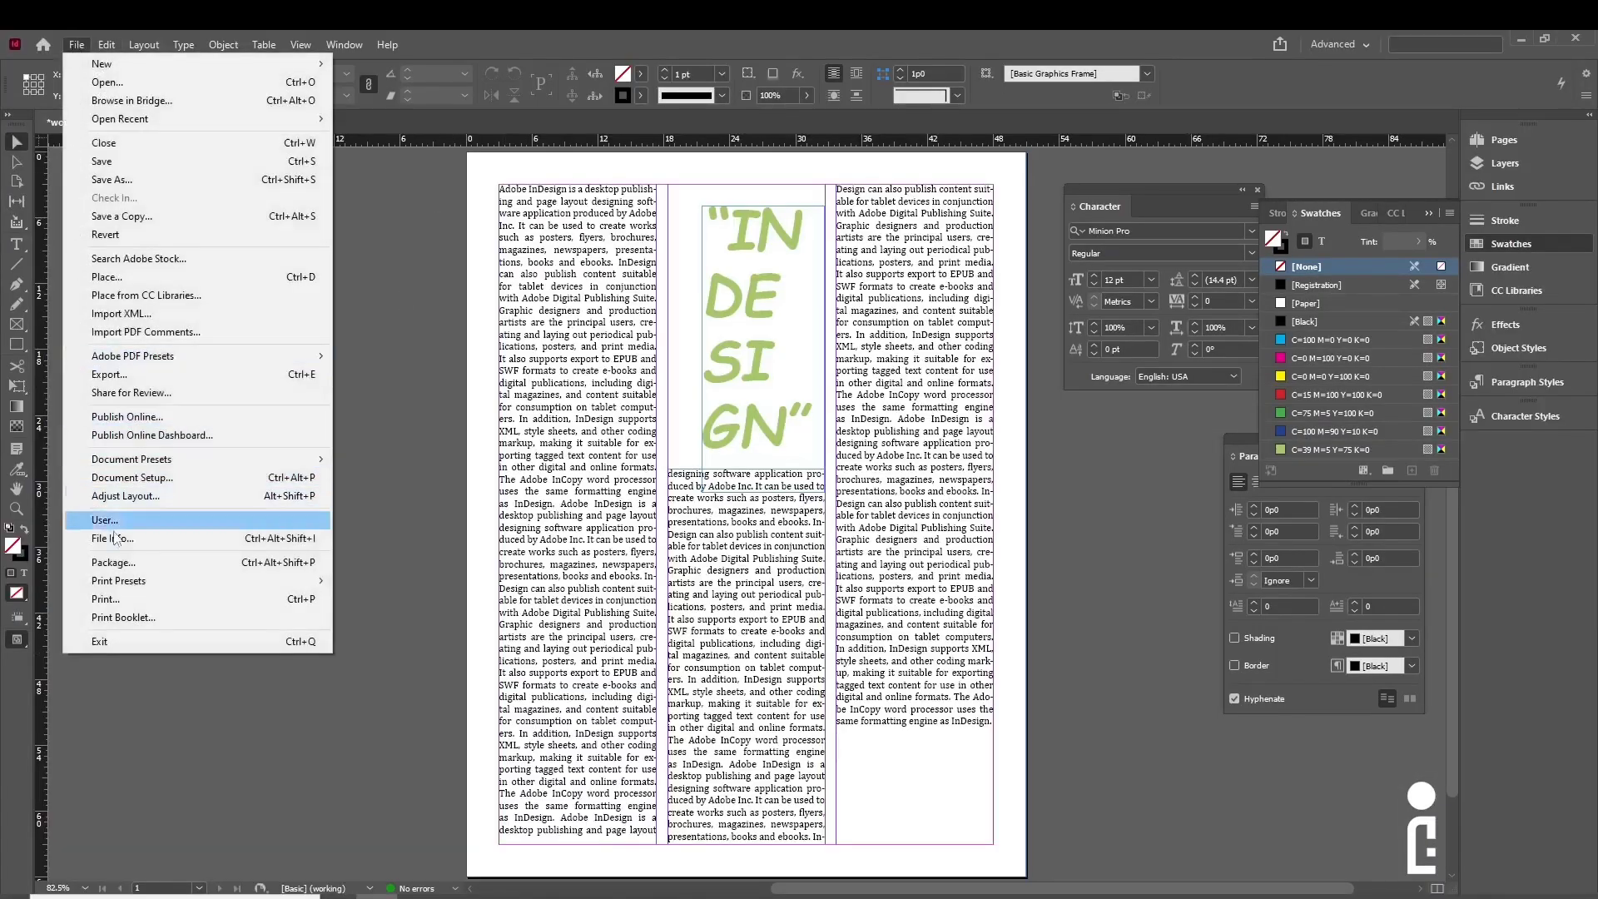
click(193, 373)
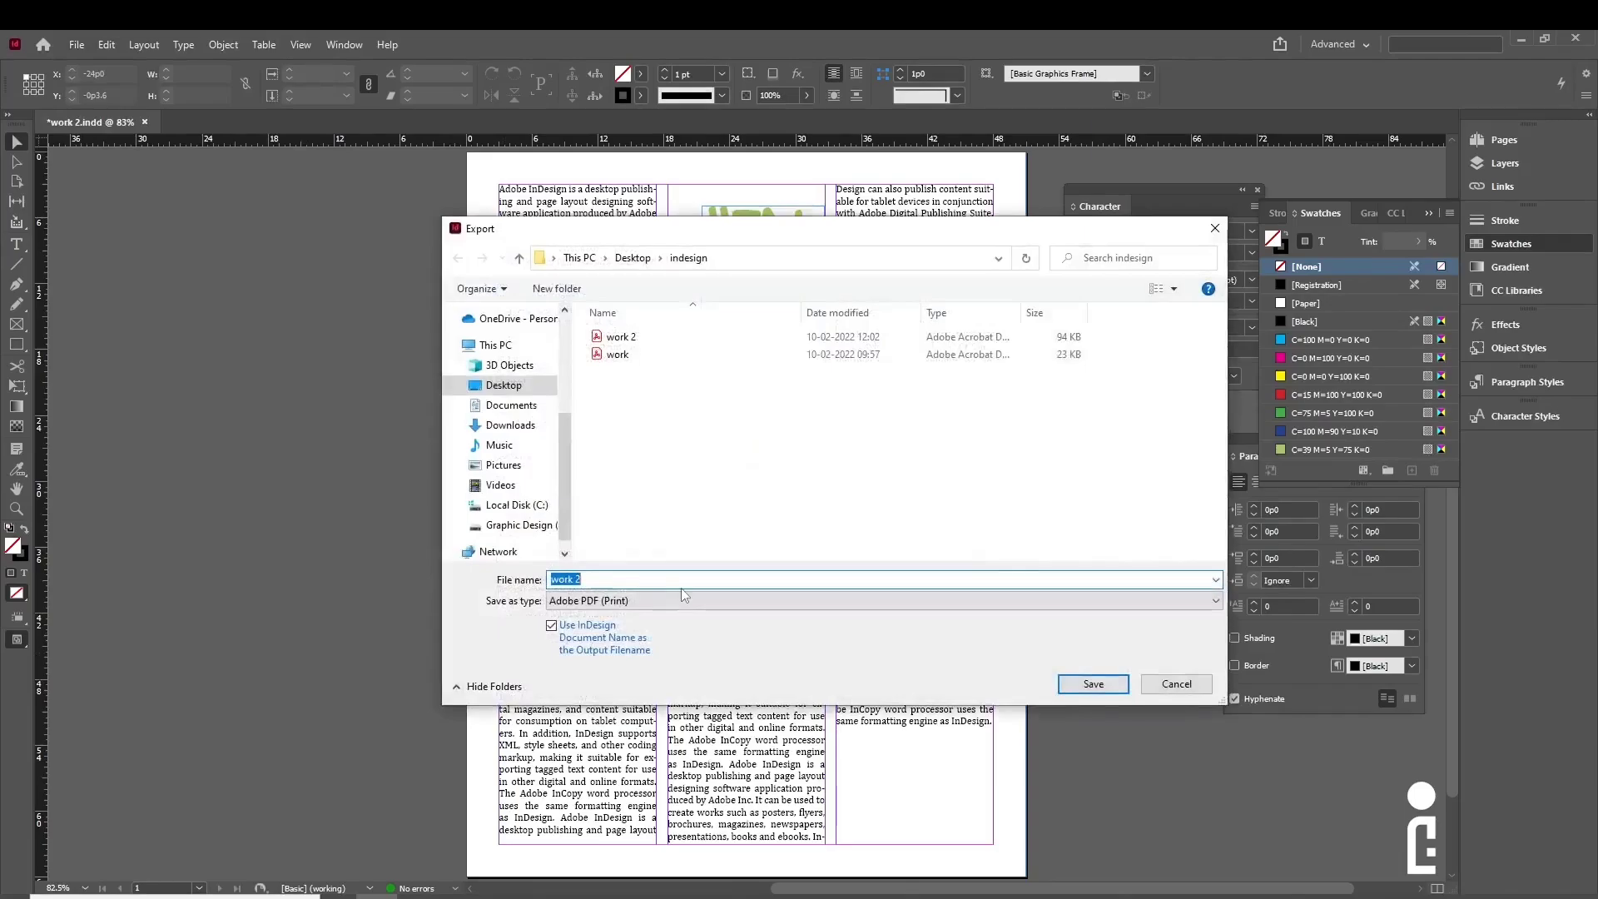
click(612, 600)
click(611, 704)
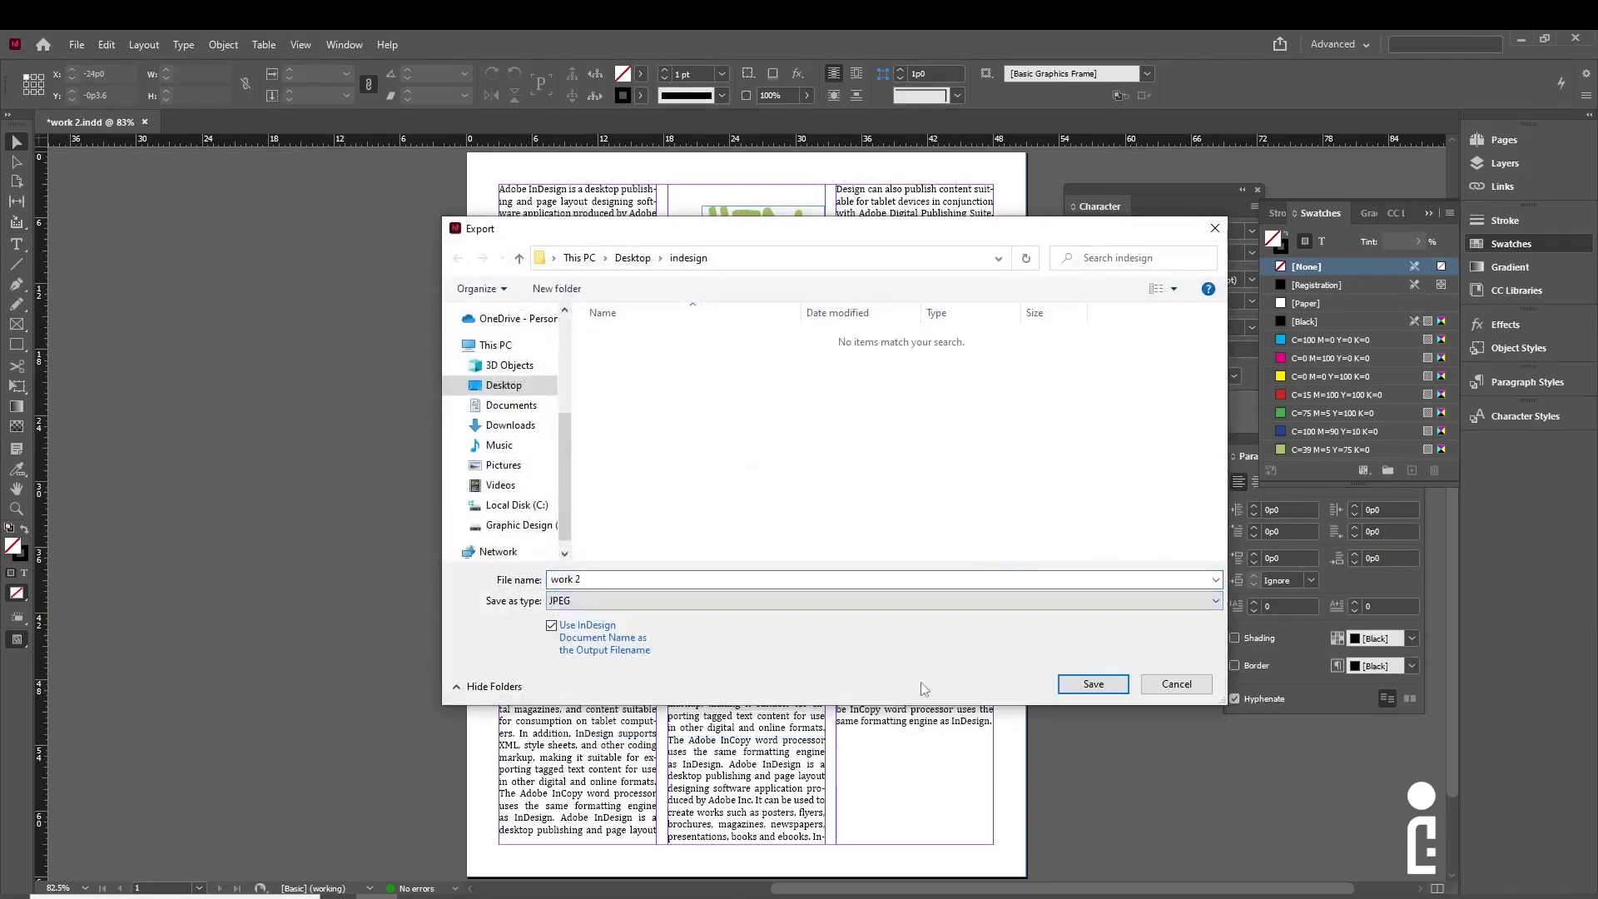
click(1110, 681)
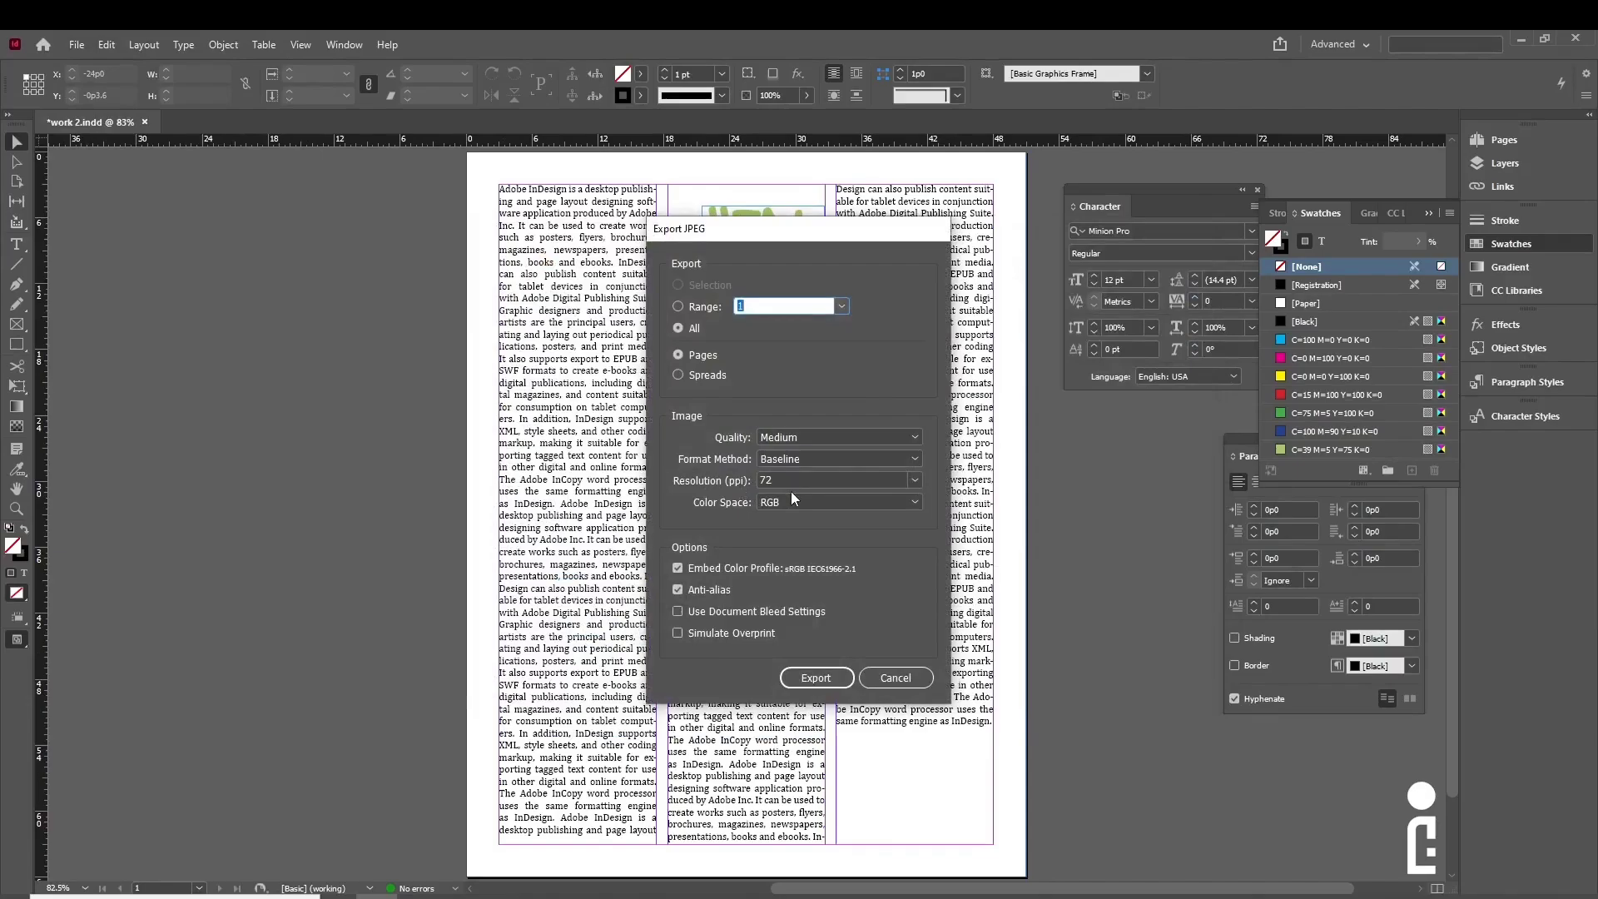
- Export the JPEG at 150 ppi with Maximum quality, then open it in ACDSee Quick View
click(913, 481)
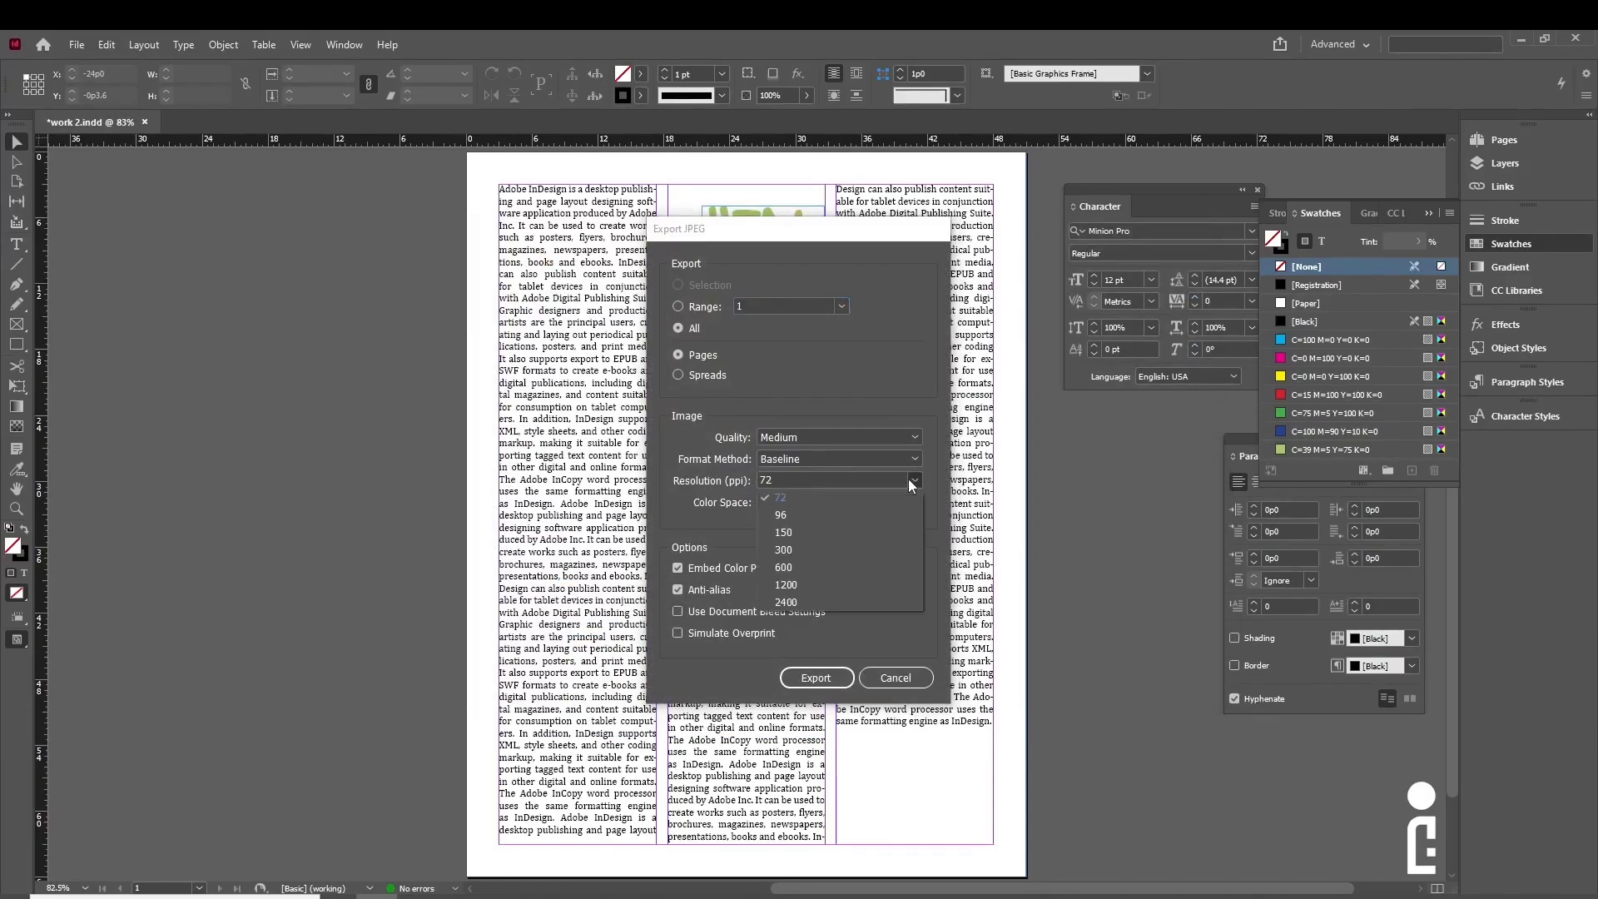
click(791, 483)
click(779, 476)
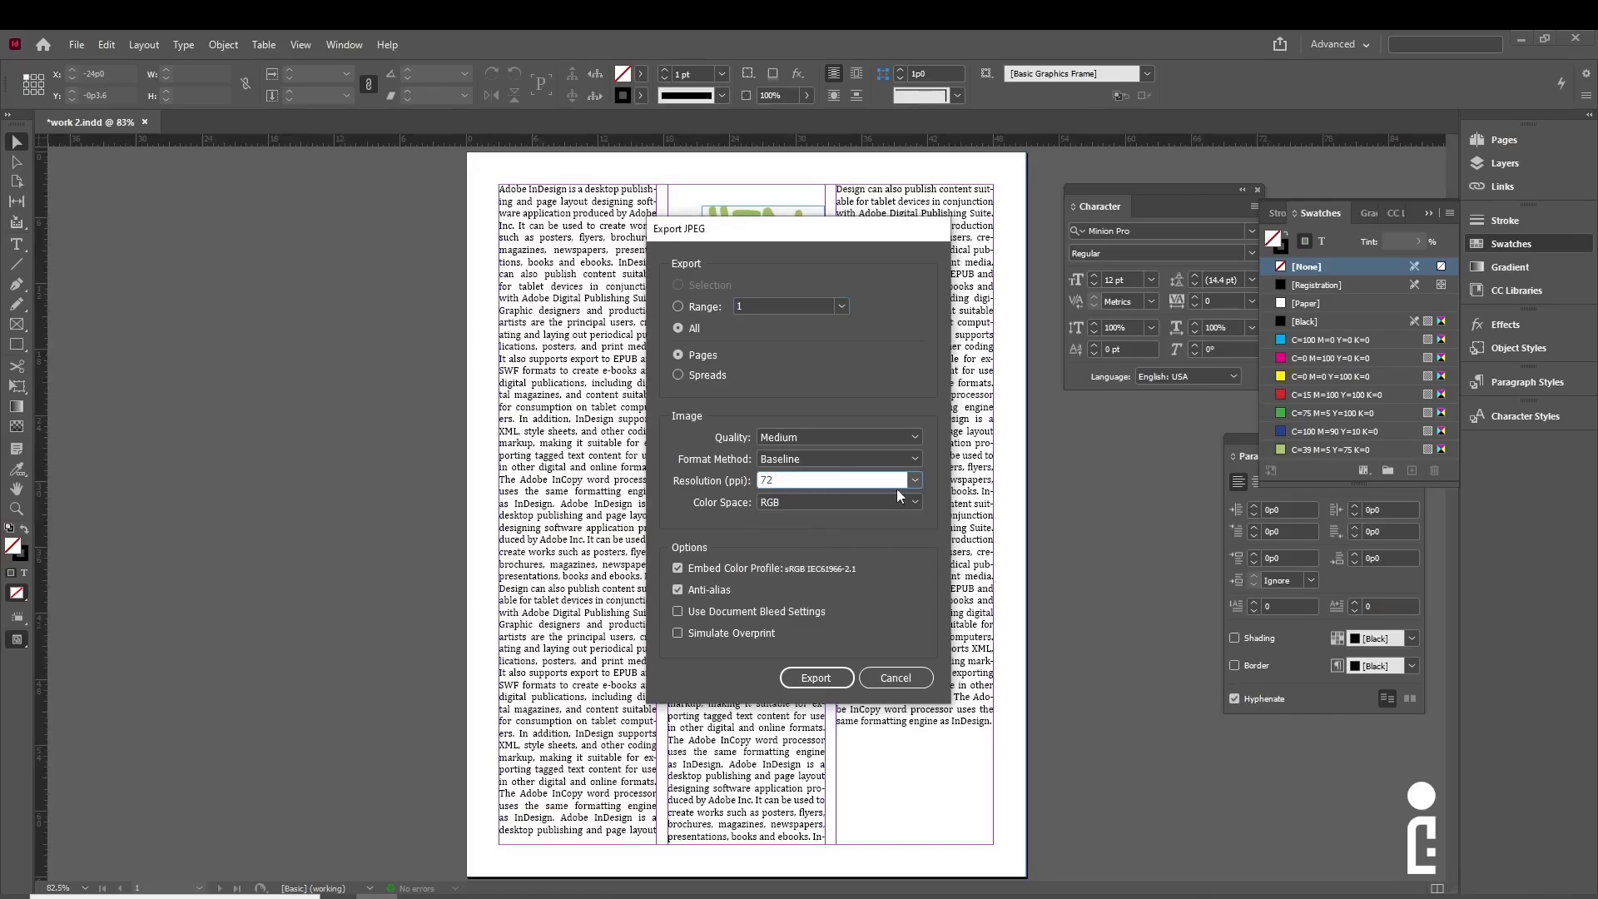
click(916, 480)
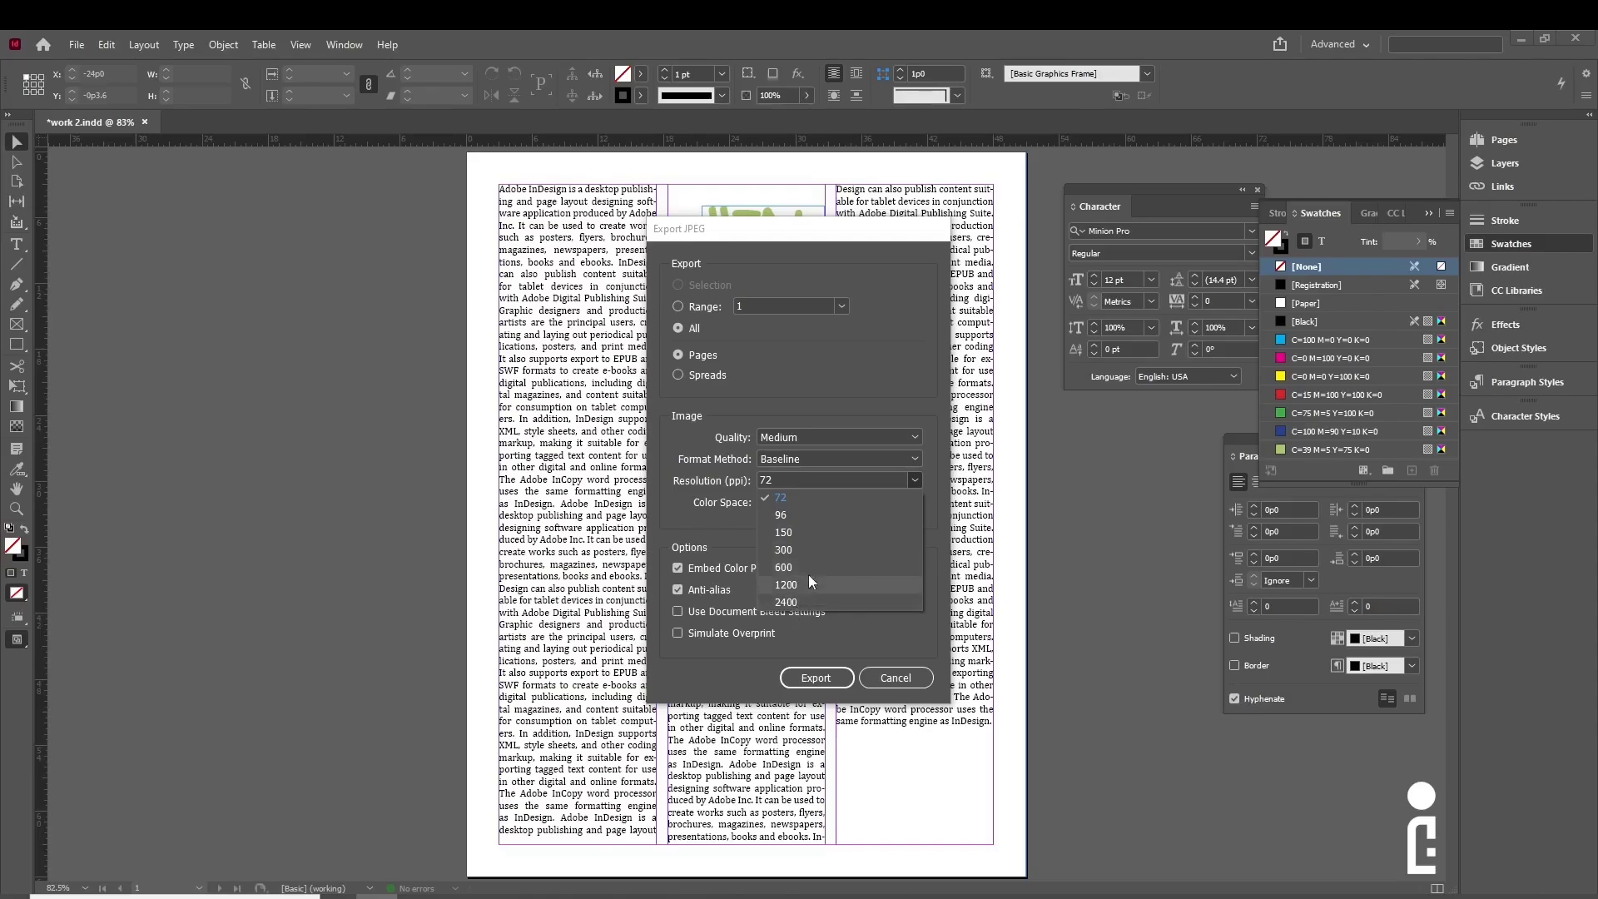
click(802, 531)
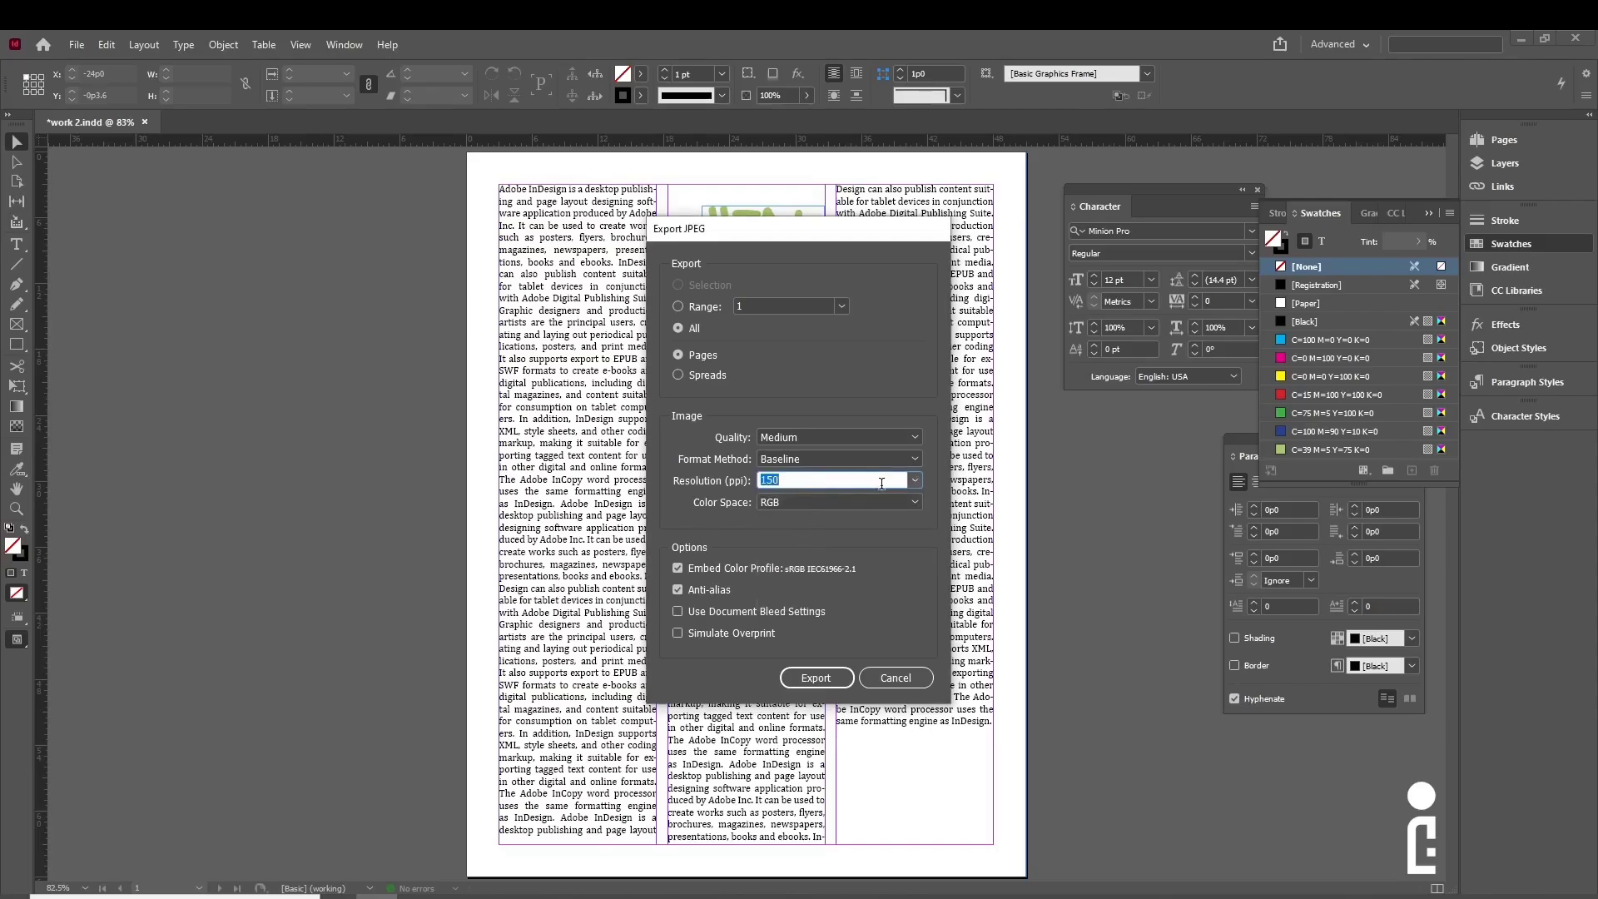
click(914, 482)
click(915, 484)
click(915, 436)
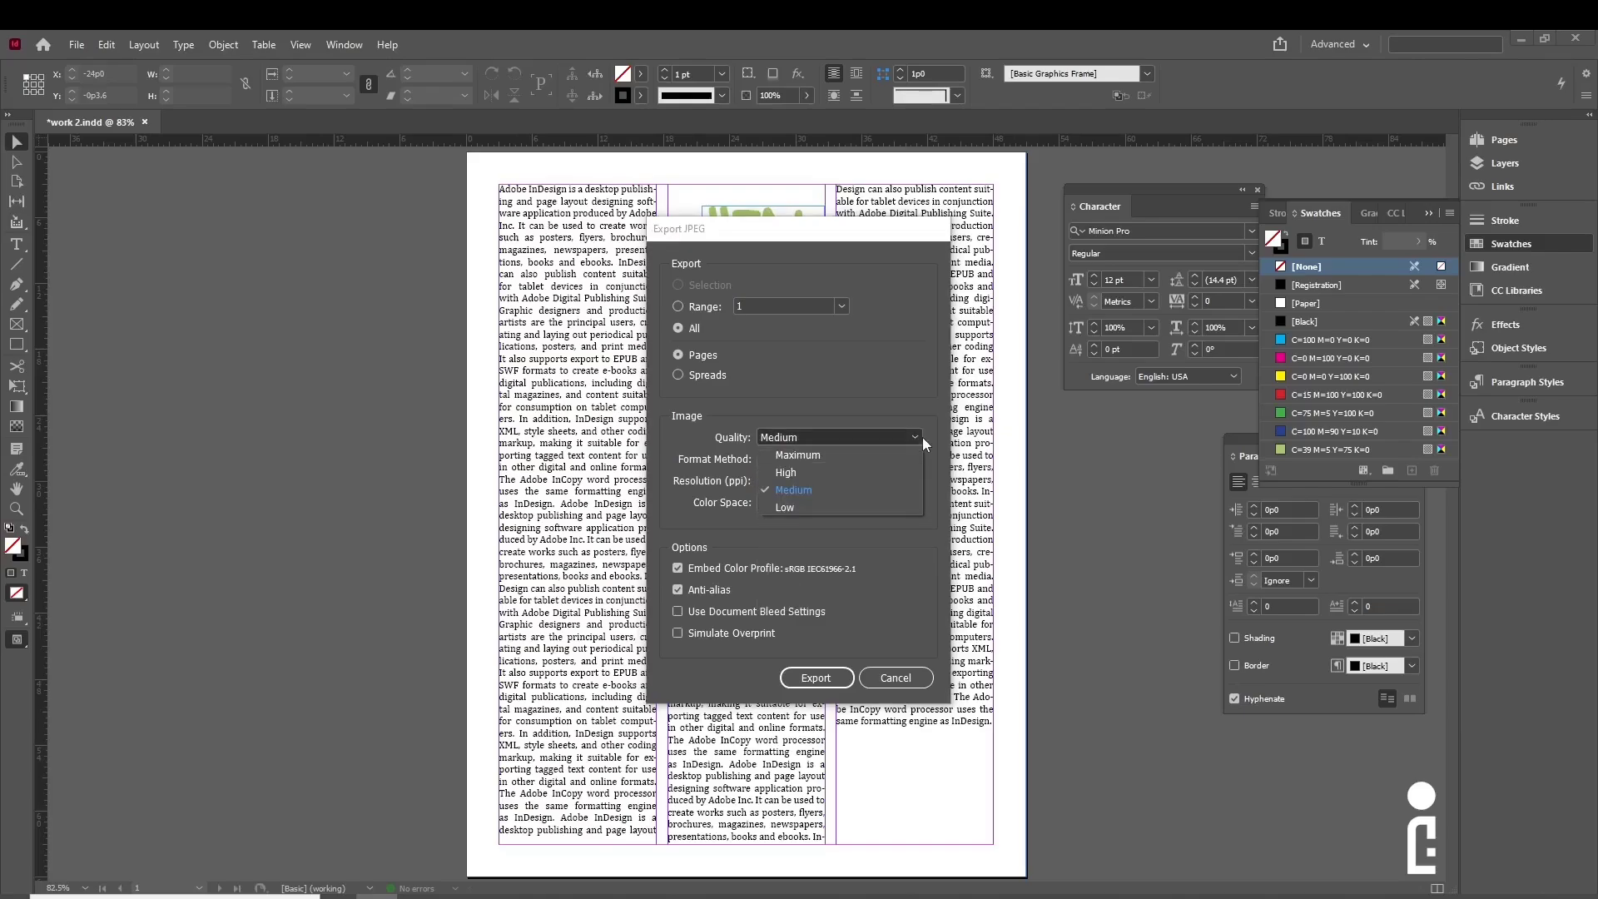
click(861, 457)
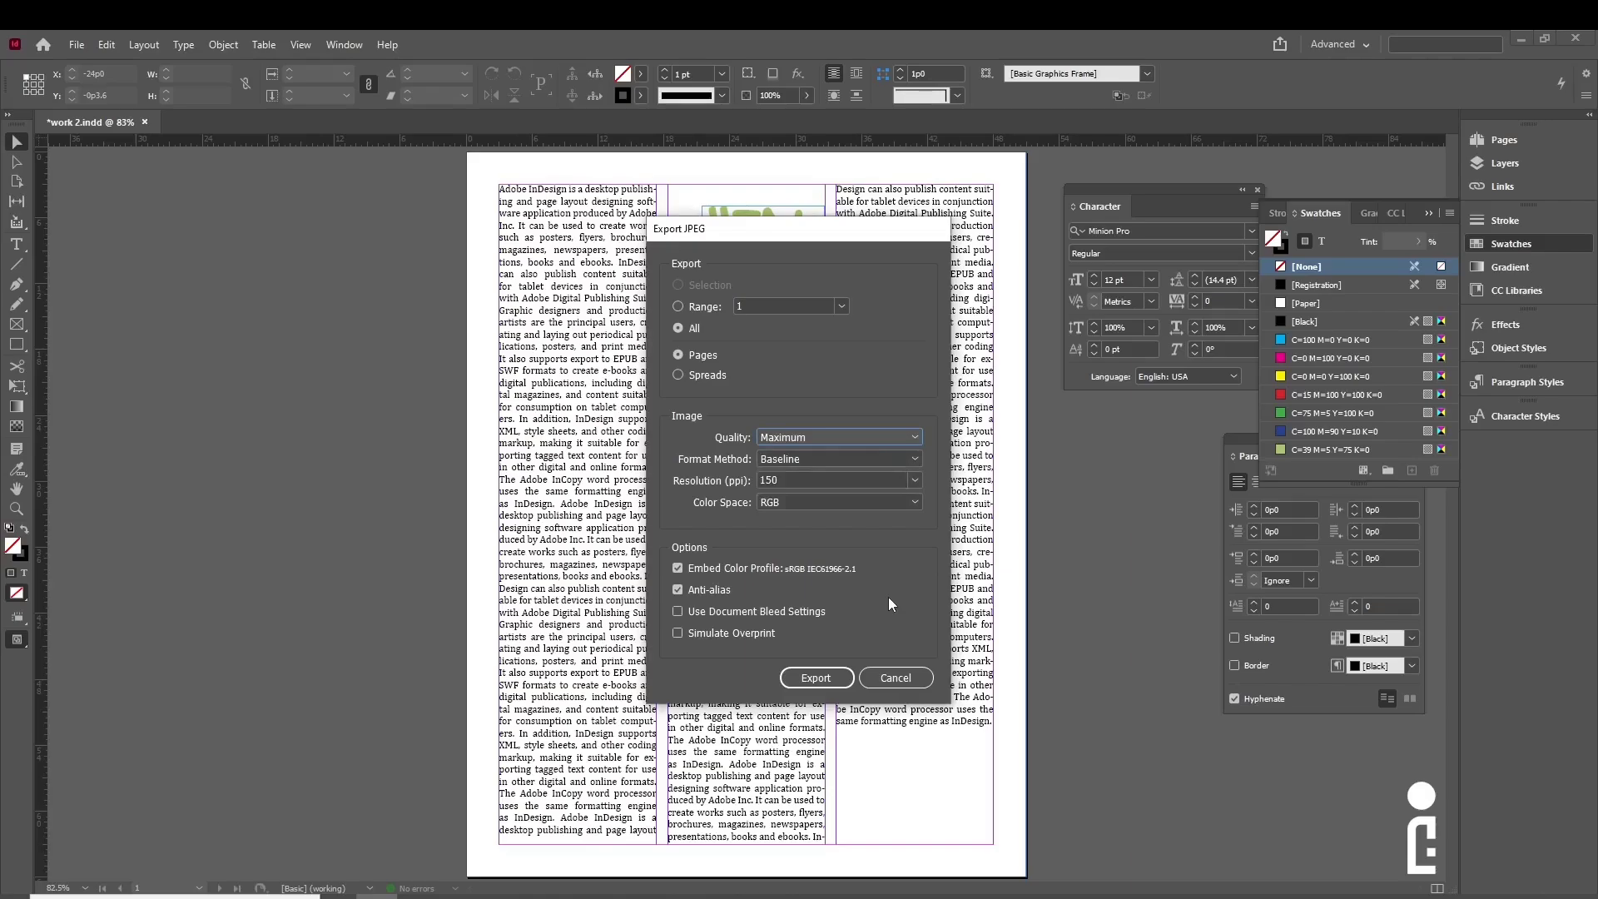
click(829, 672)
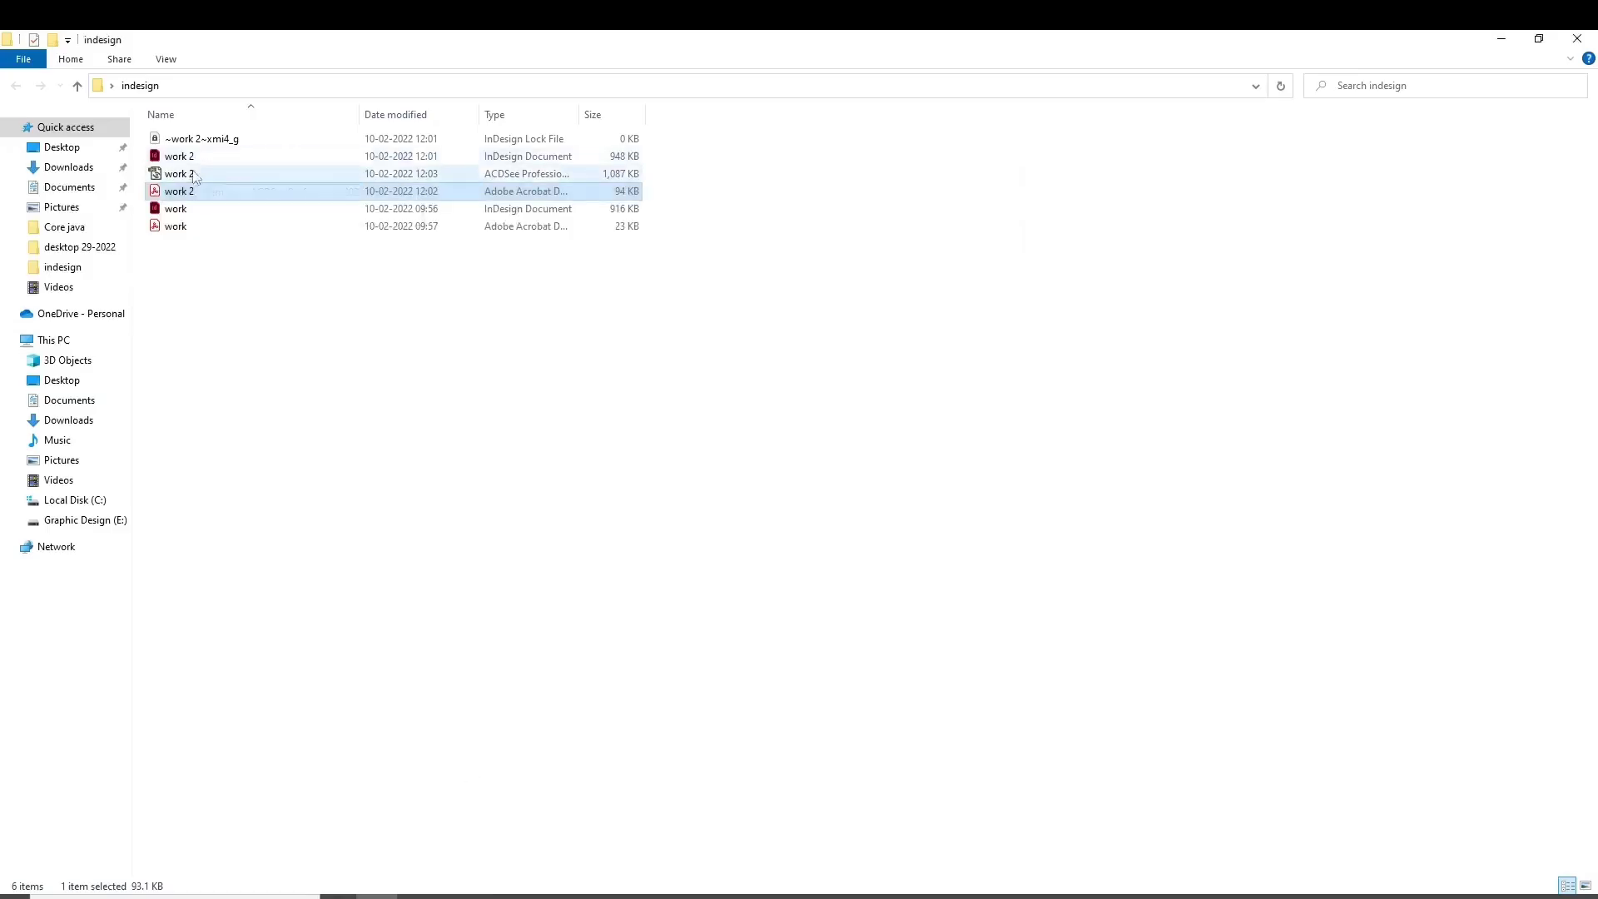
double_click(195, 177)
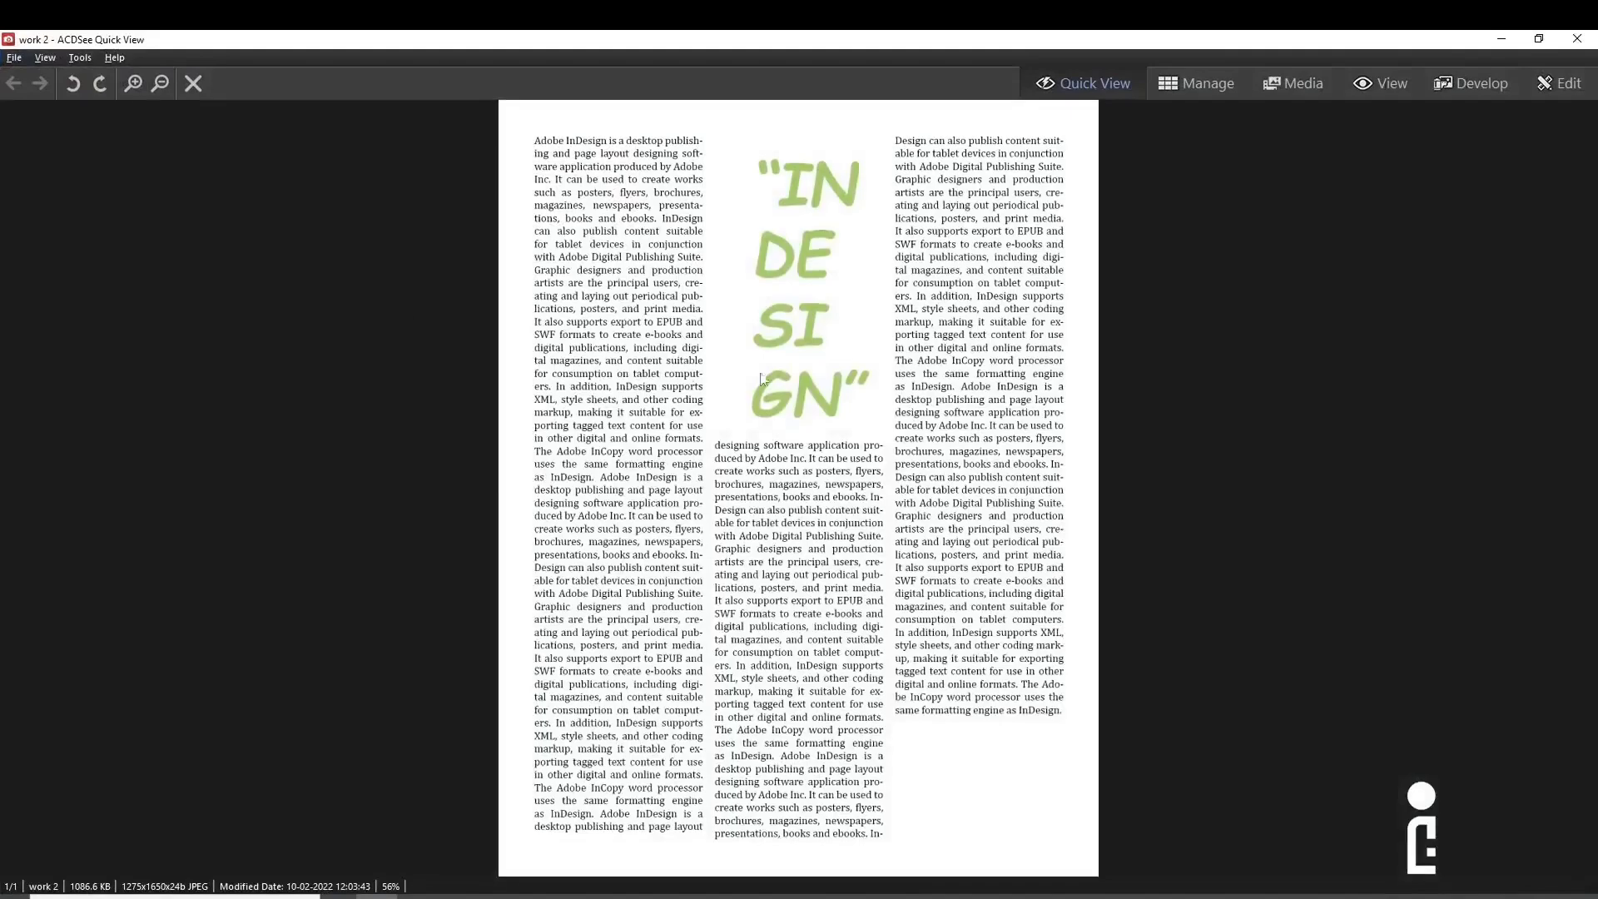